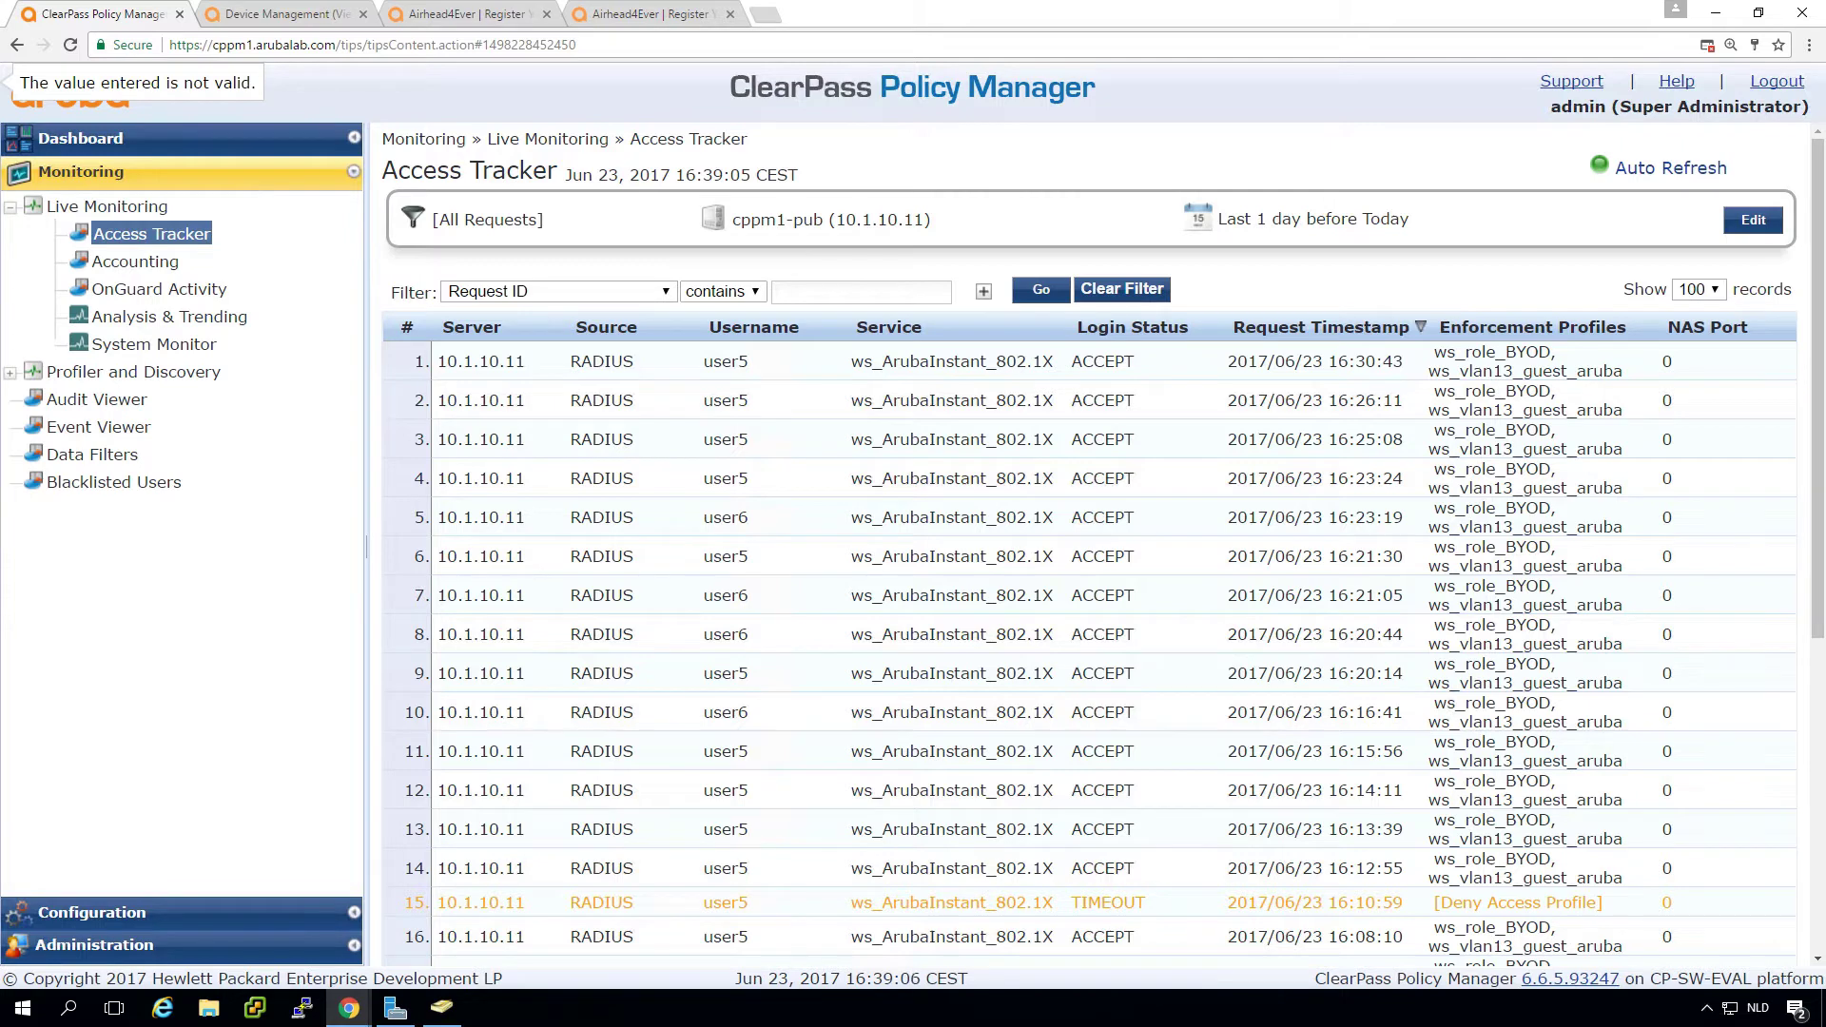
Inspect the AD authorization attributes of user5's latest request in Access Tracker.
{"action": "left_click", "coordinate": [960, 371]}
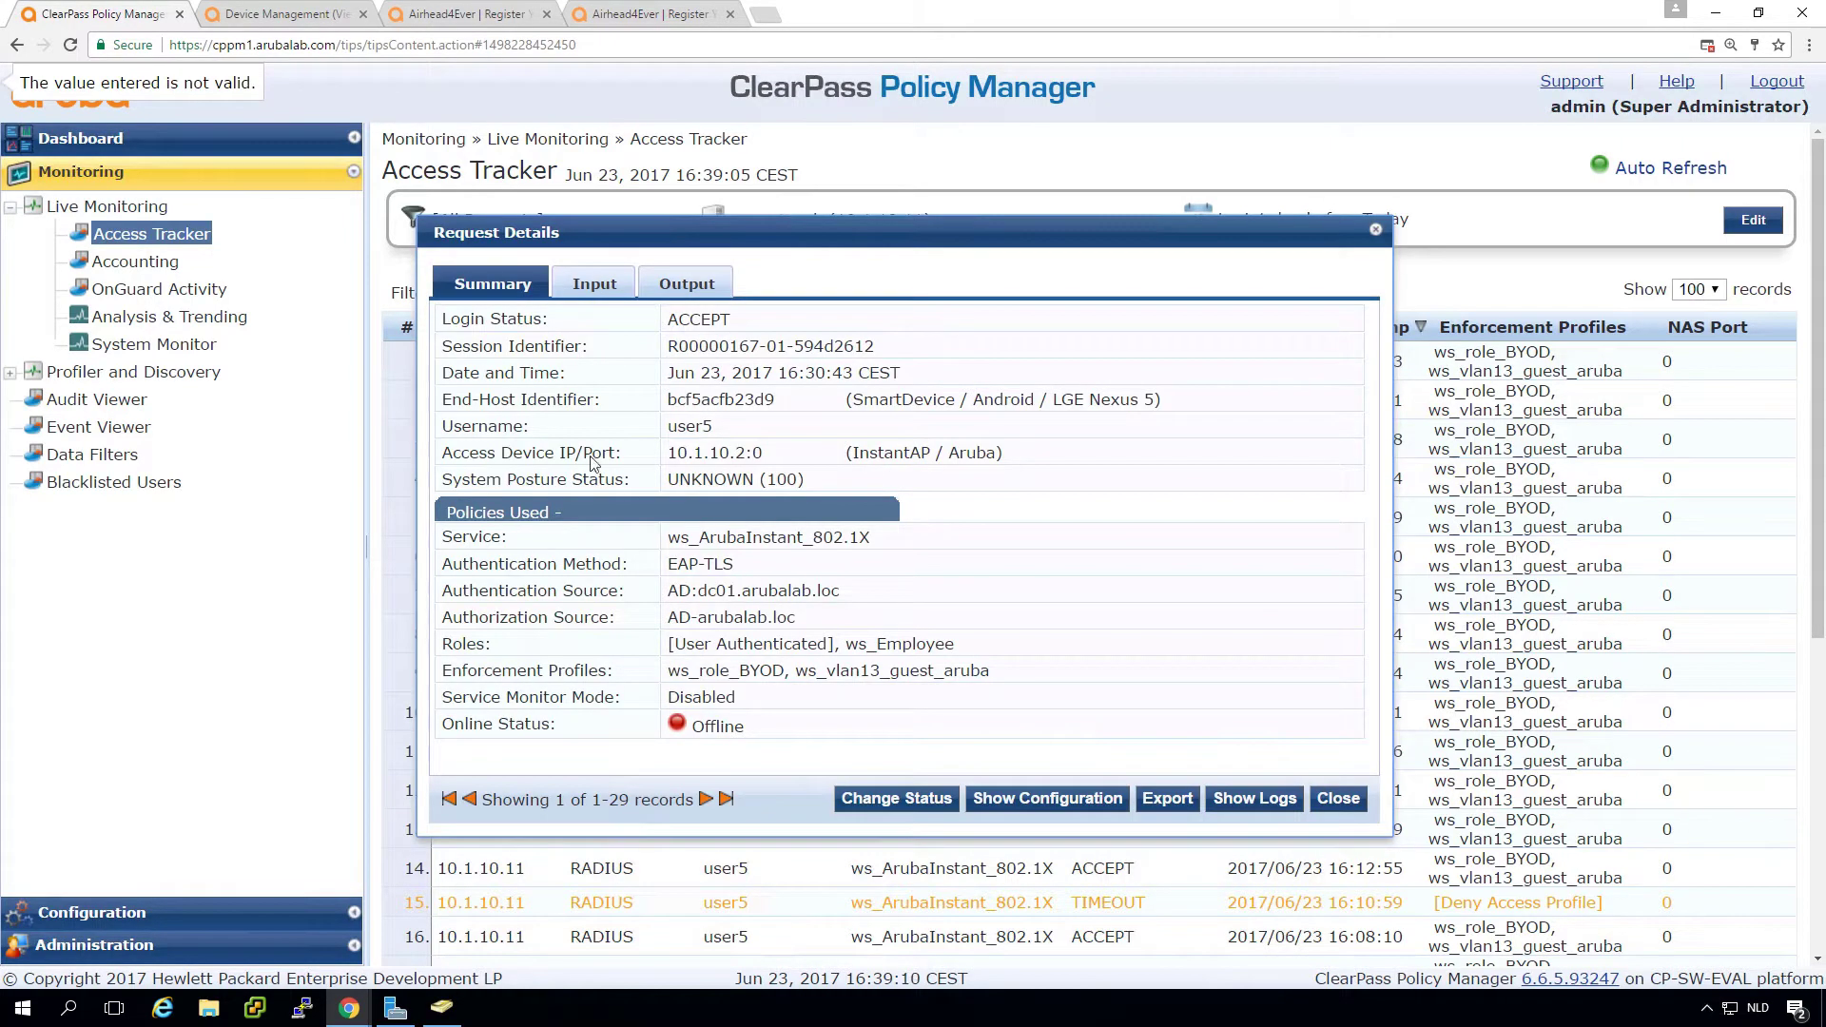
{"action": "left_click", "coordinate": [597, 285]}
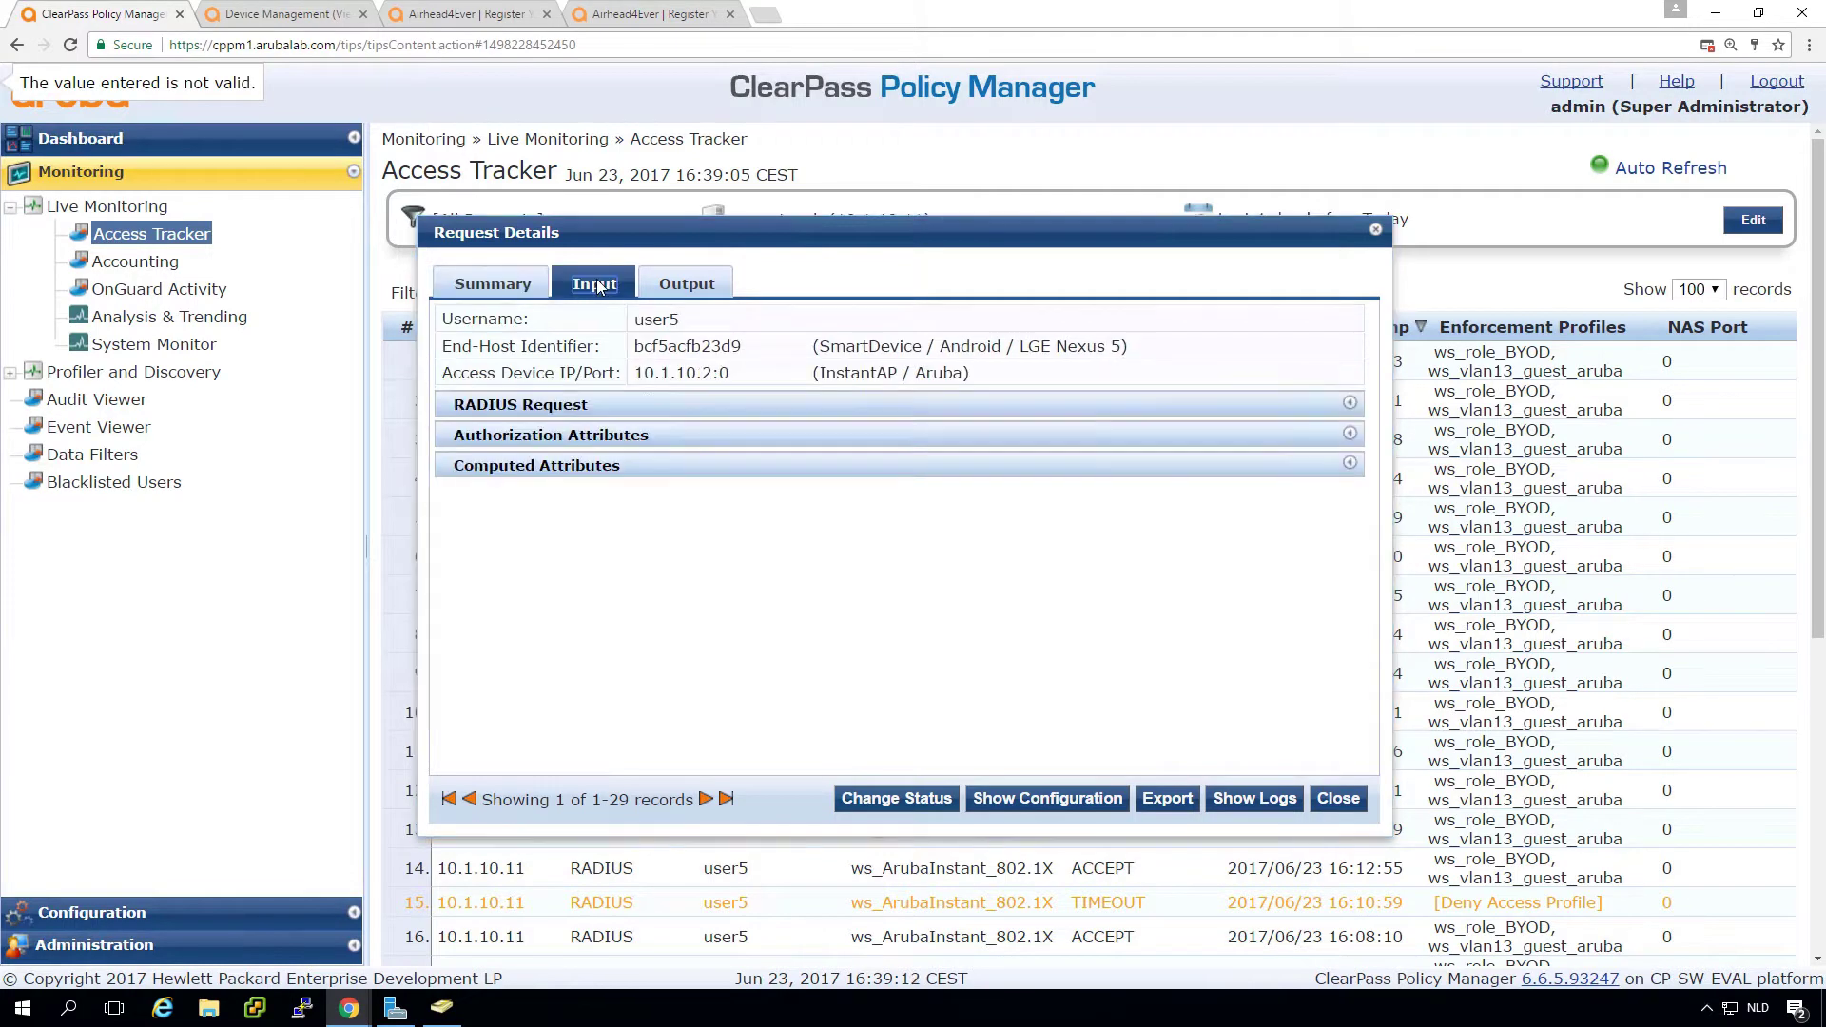
{"action": "left_click", "coordinate": [613, 437]}
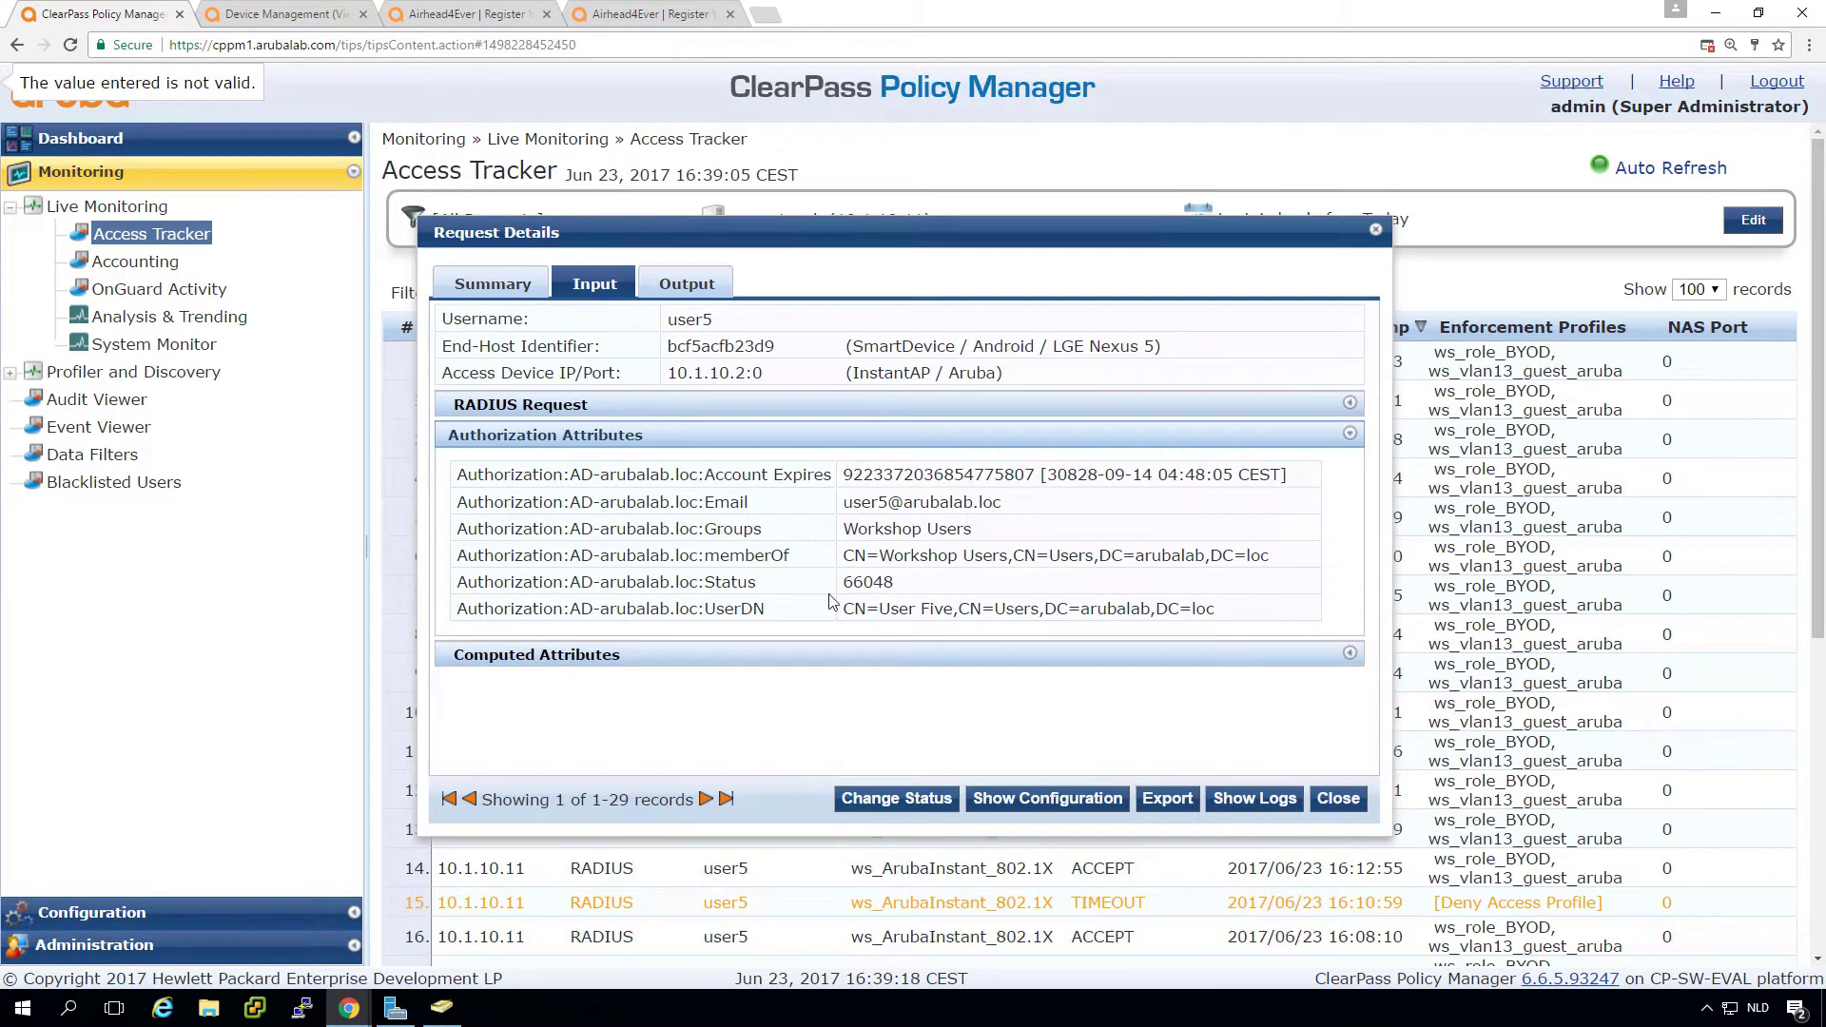
{"action": "left_click", "coordinate": [1337, 798]}
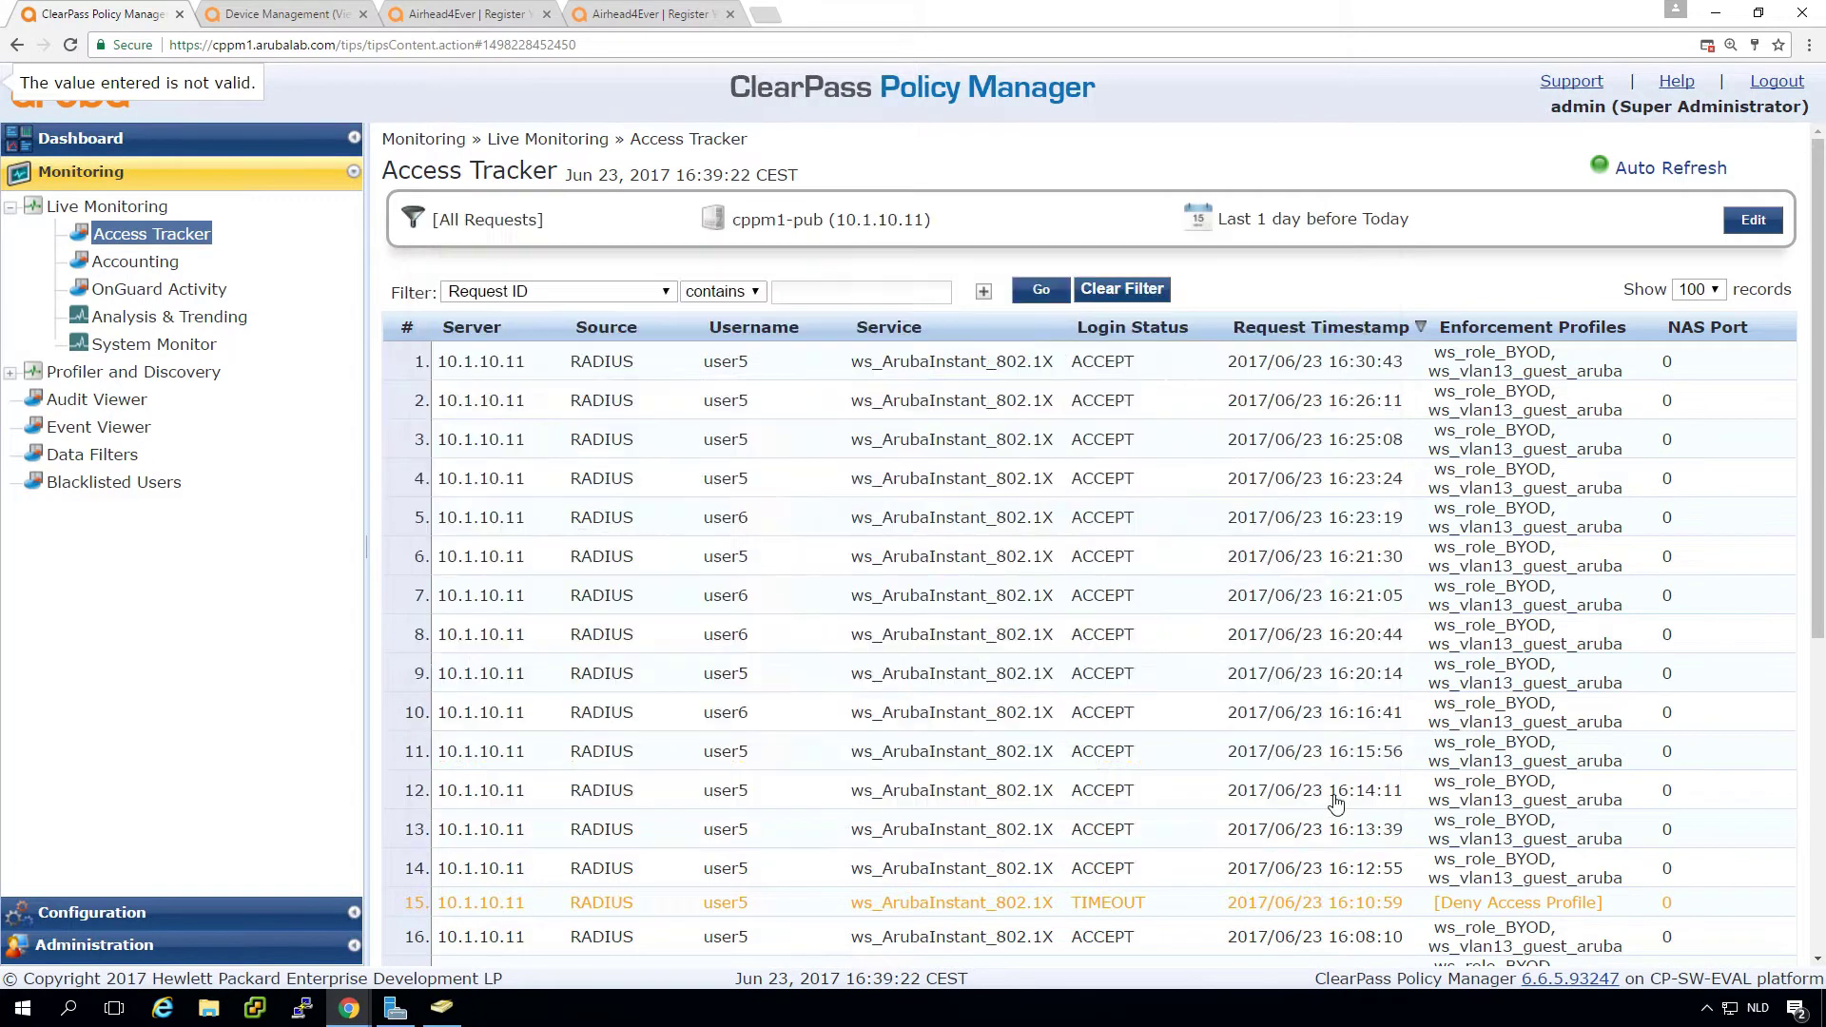
Send an Aruba Terminate Session RADIUS CoA for user5 and open the new 16:39:34 request.
{"action": "left_click", "coordinate": [591, 361]}
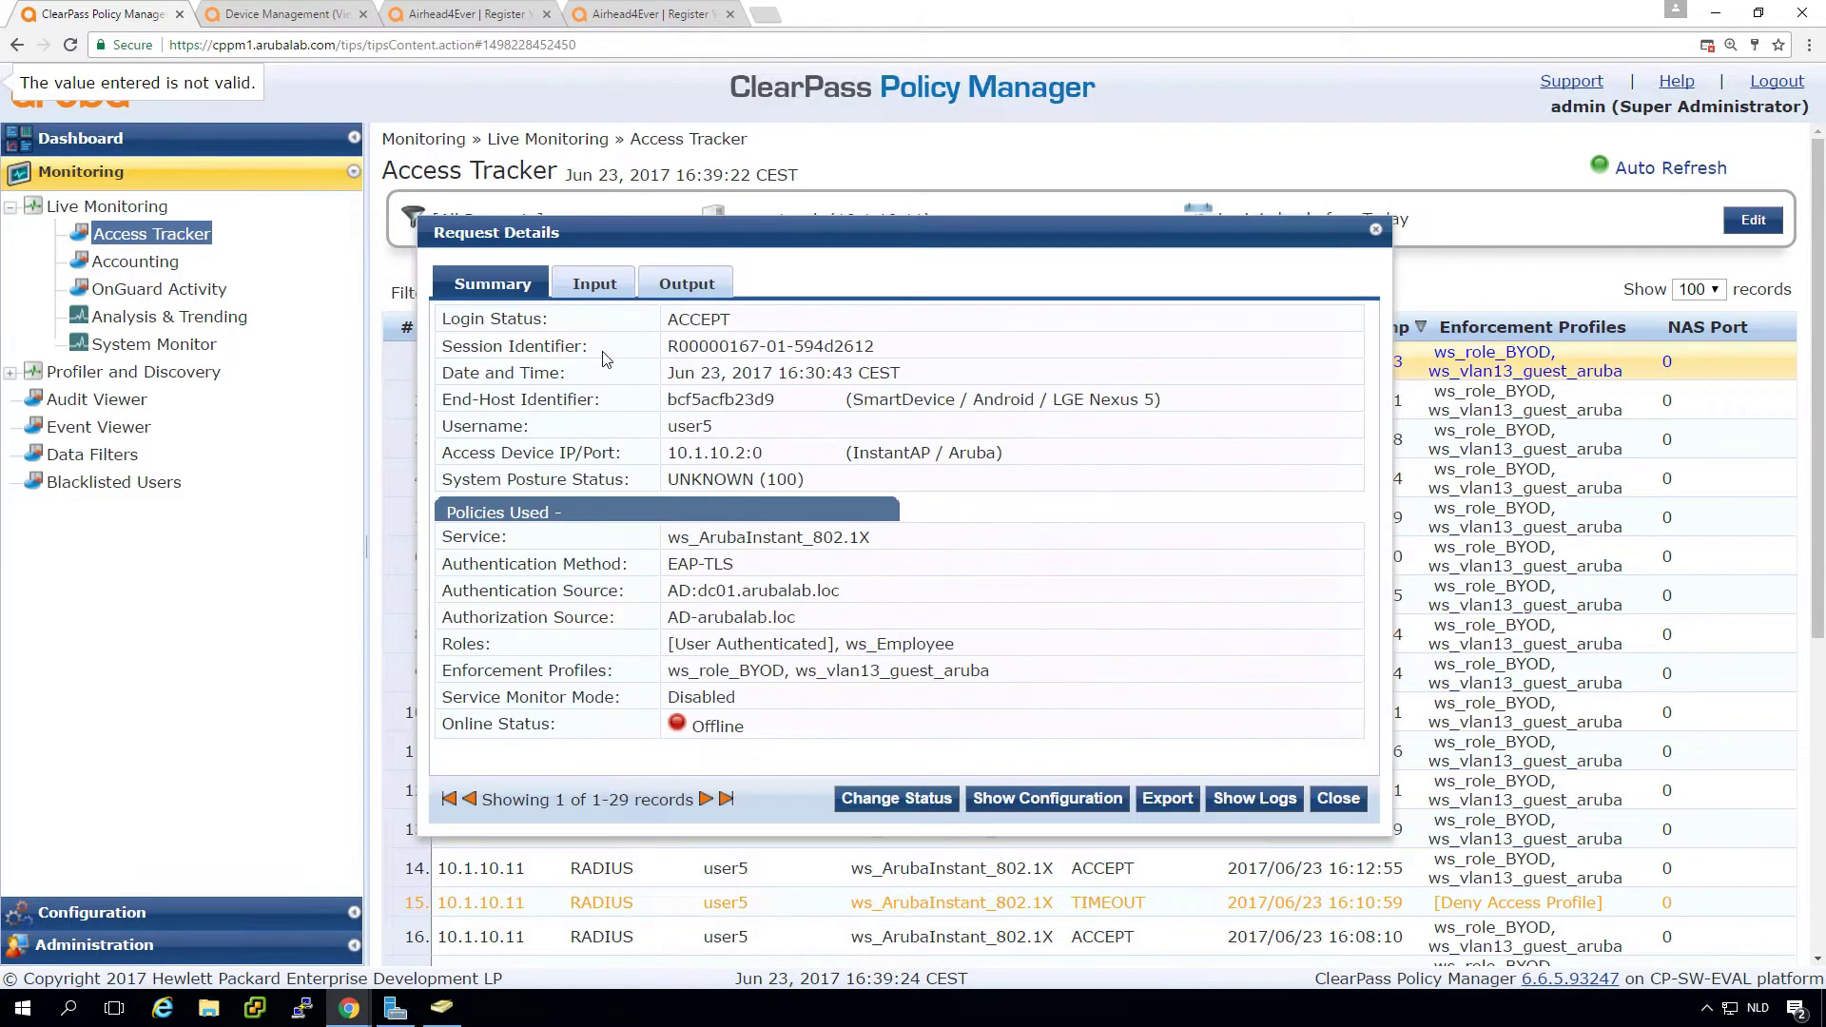
{"action": "left_click", "coordinate": [890, 800]}
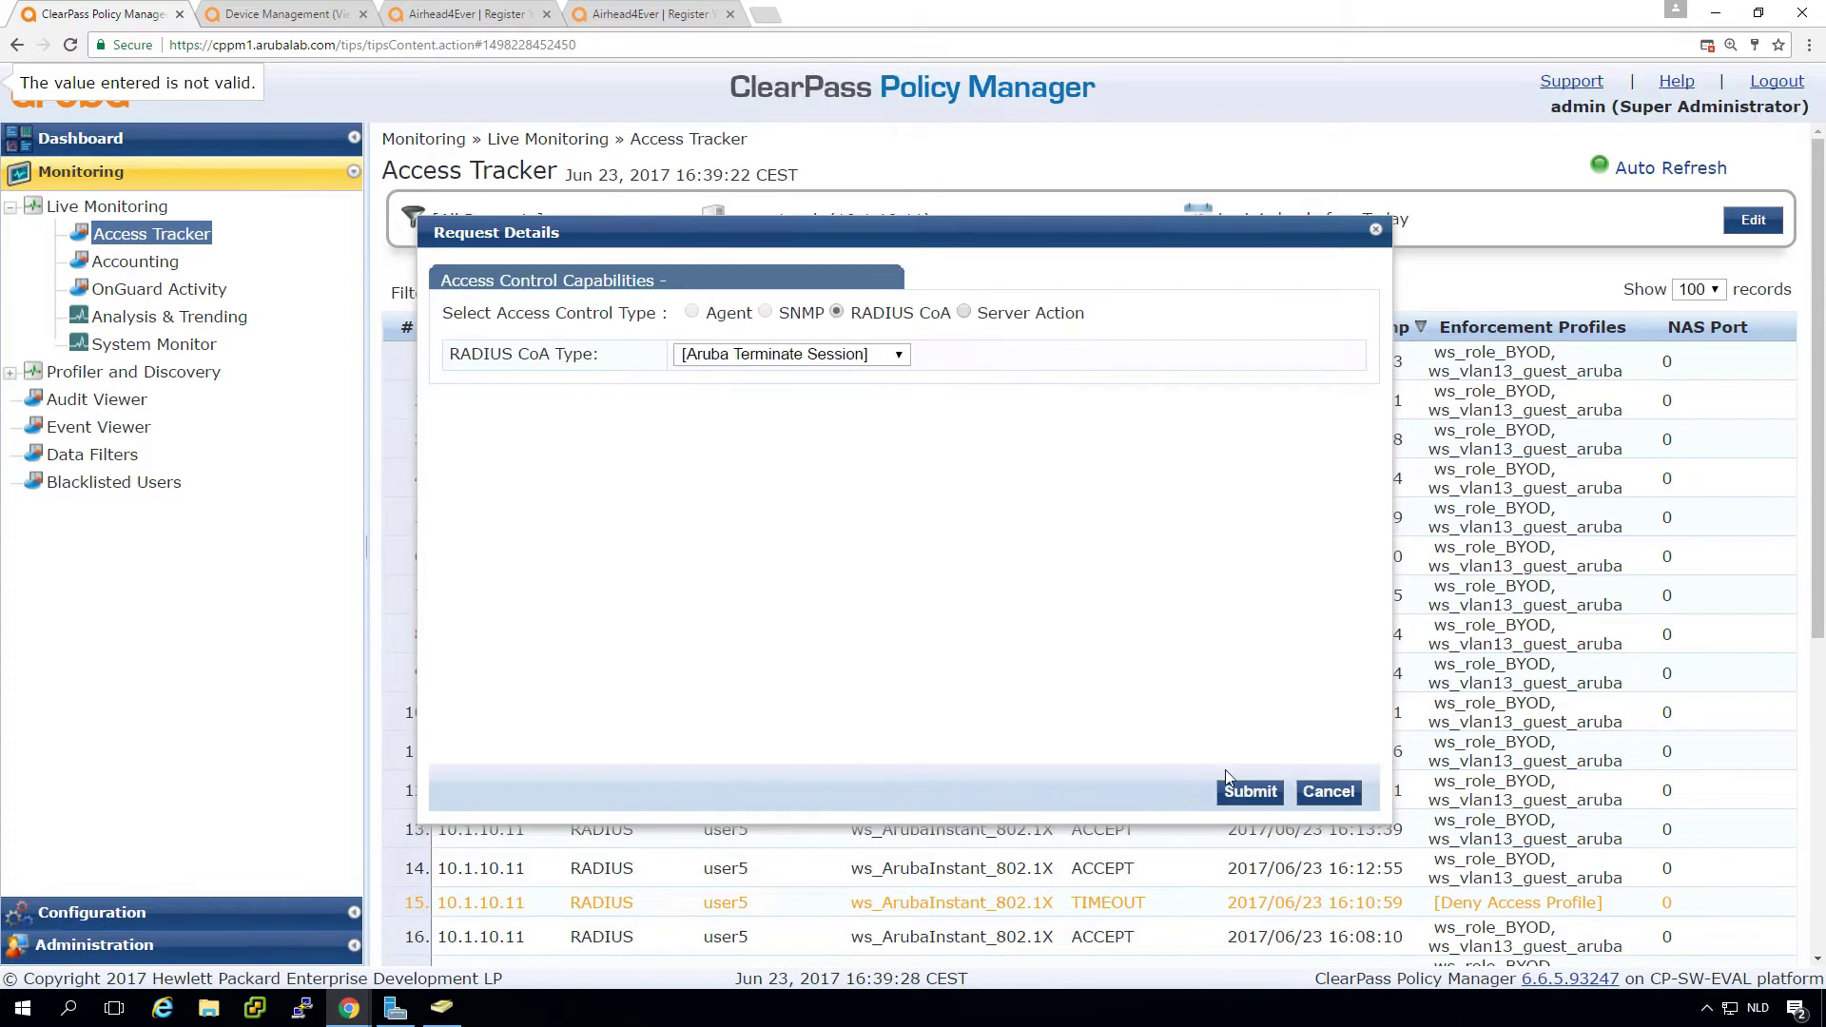
{"action": "left_click", "coordinate": [1241, 795]}
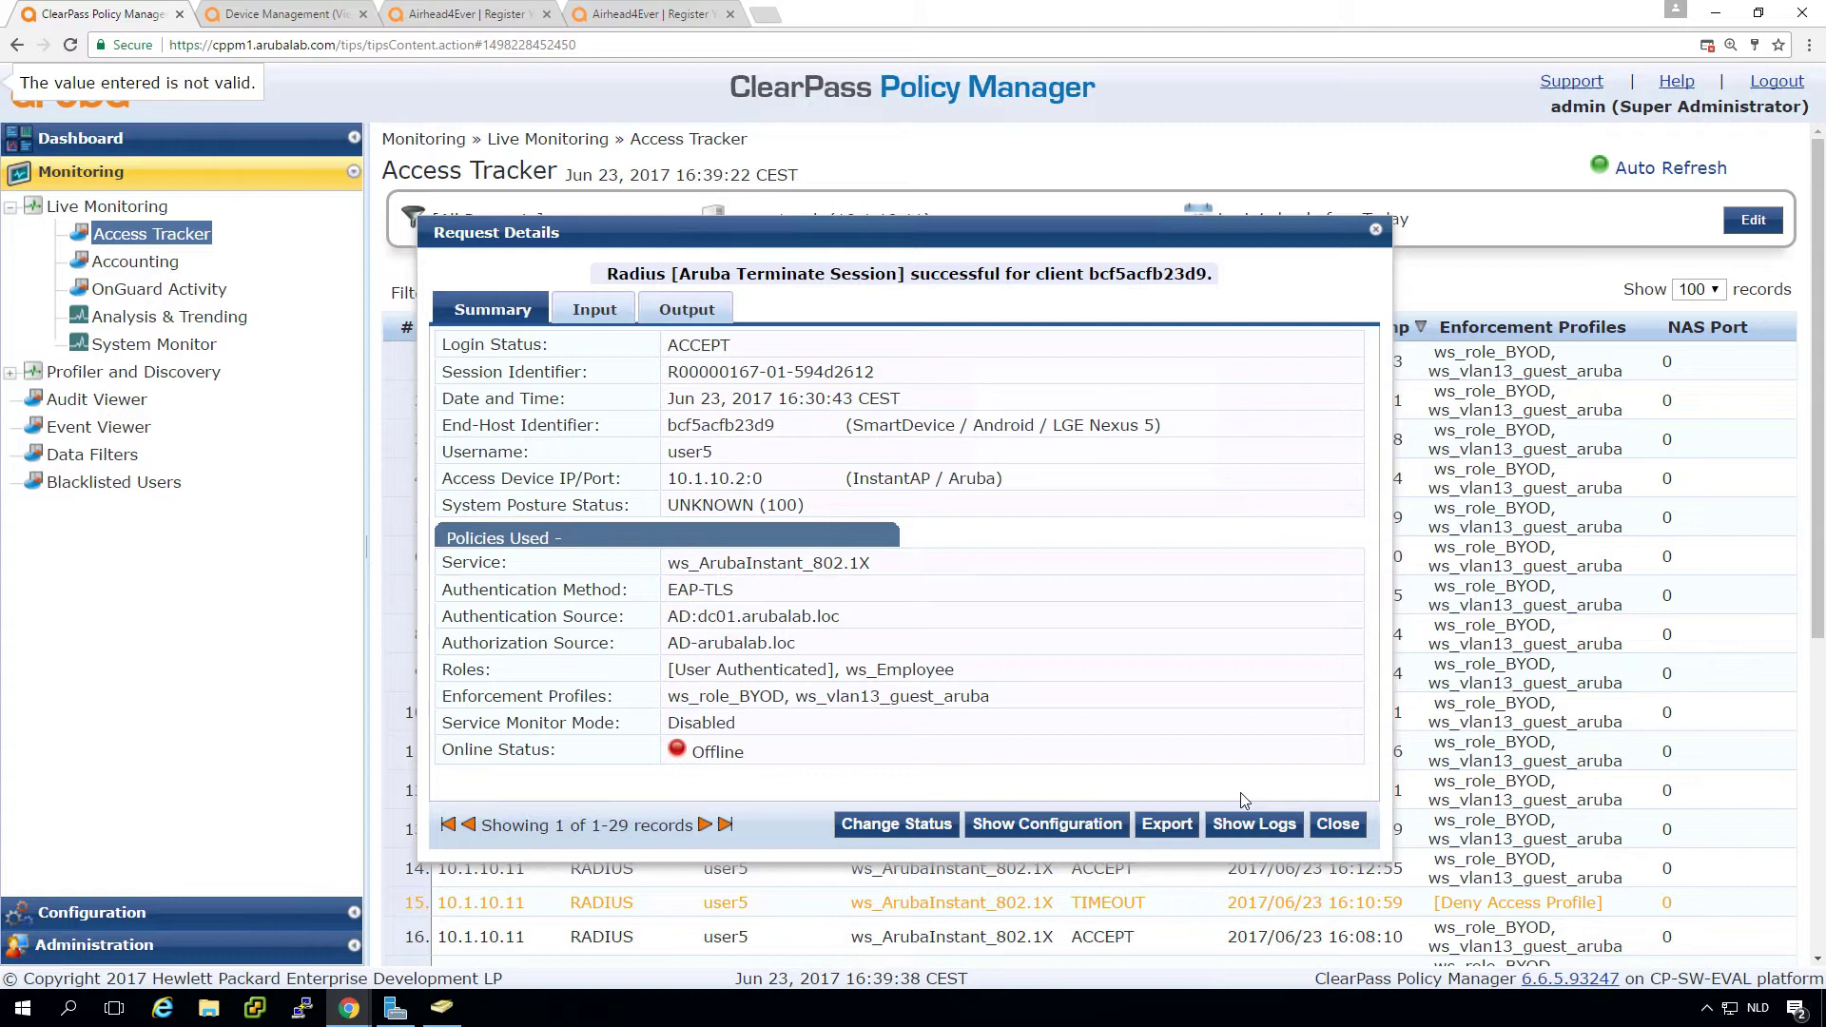
{"action": "left_click", "coordinate": [1337, 823]}
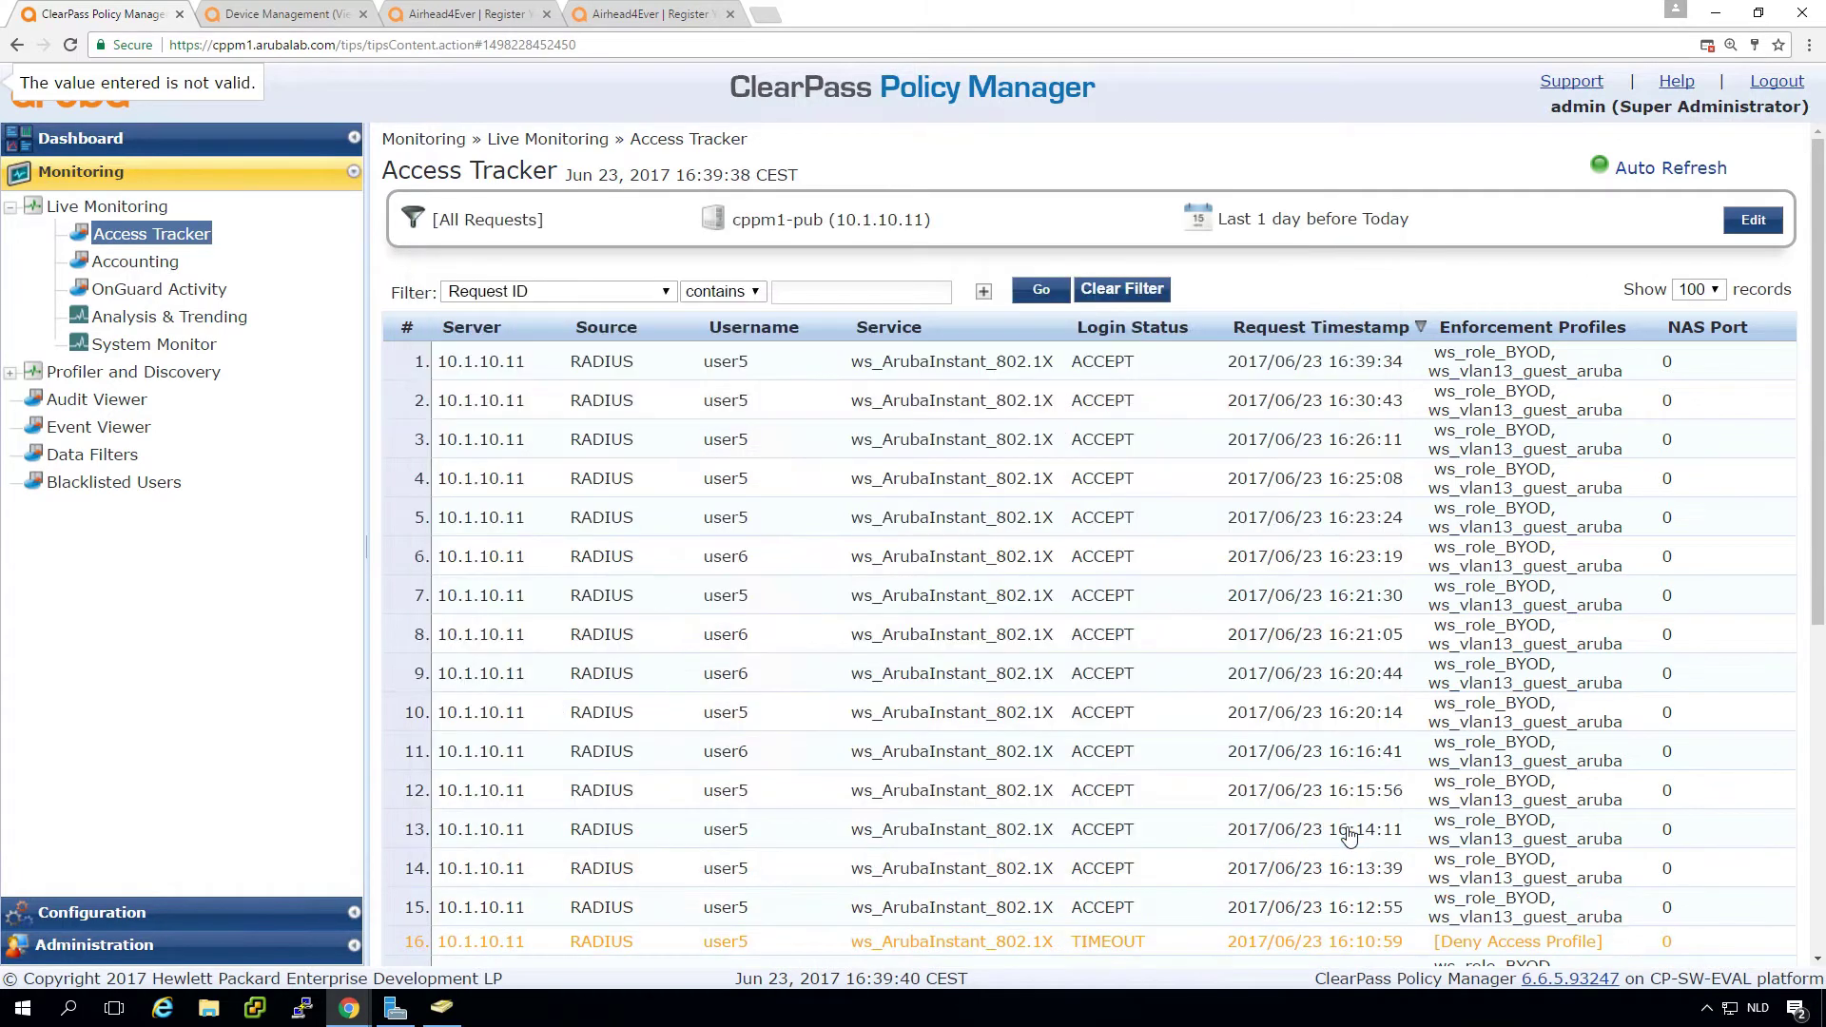
{"action": "left_click", "coordinate": [795, 371]}
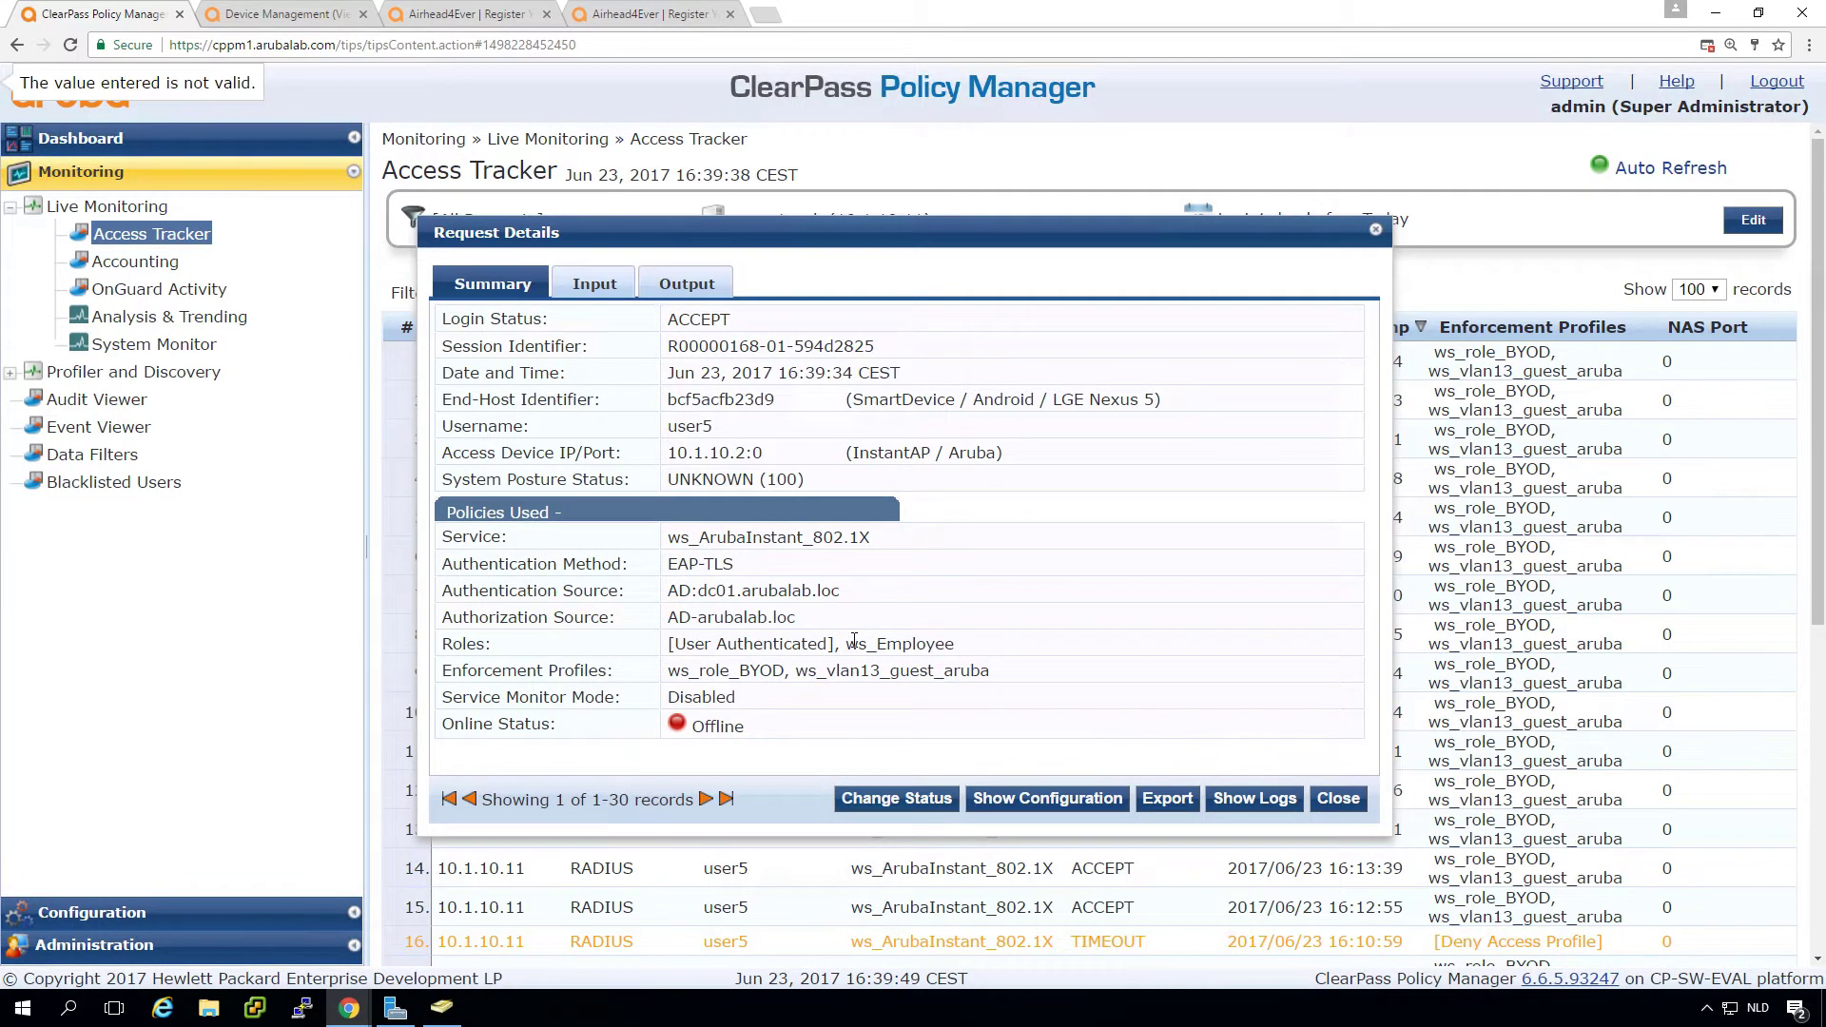
Delete the User Five account in ADUC and confirm the deletion with Yes.
{"action": "left_click", "coordinate": [441, 1009]}
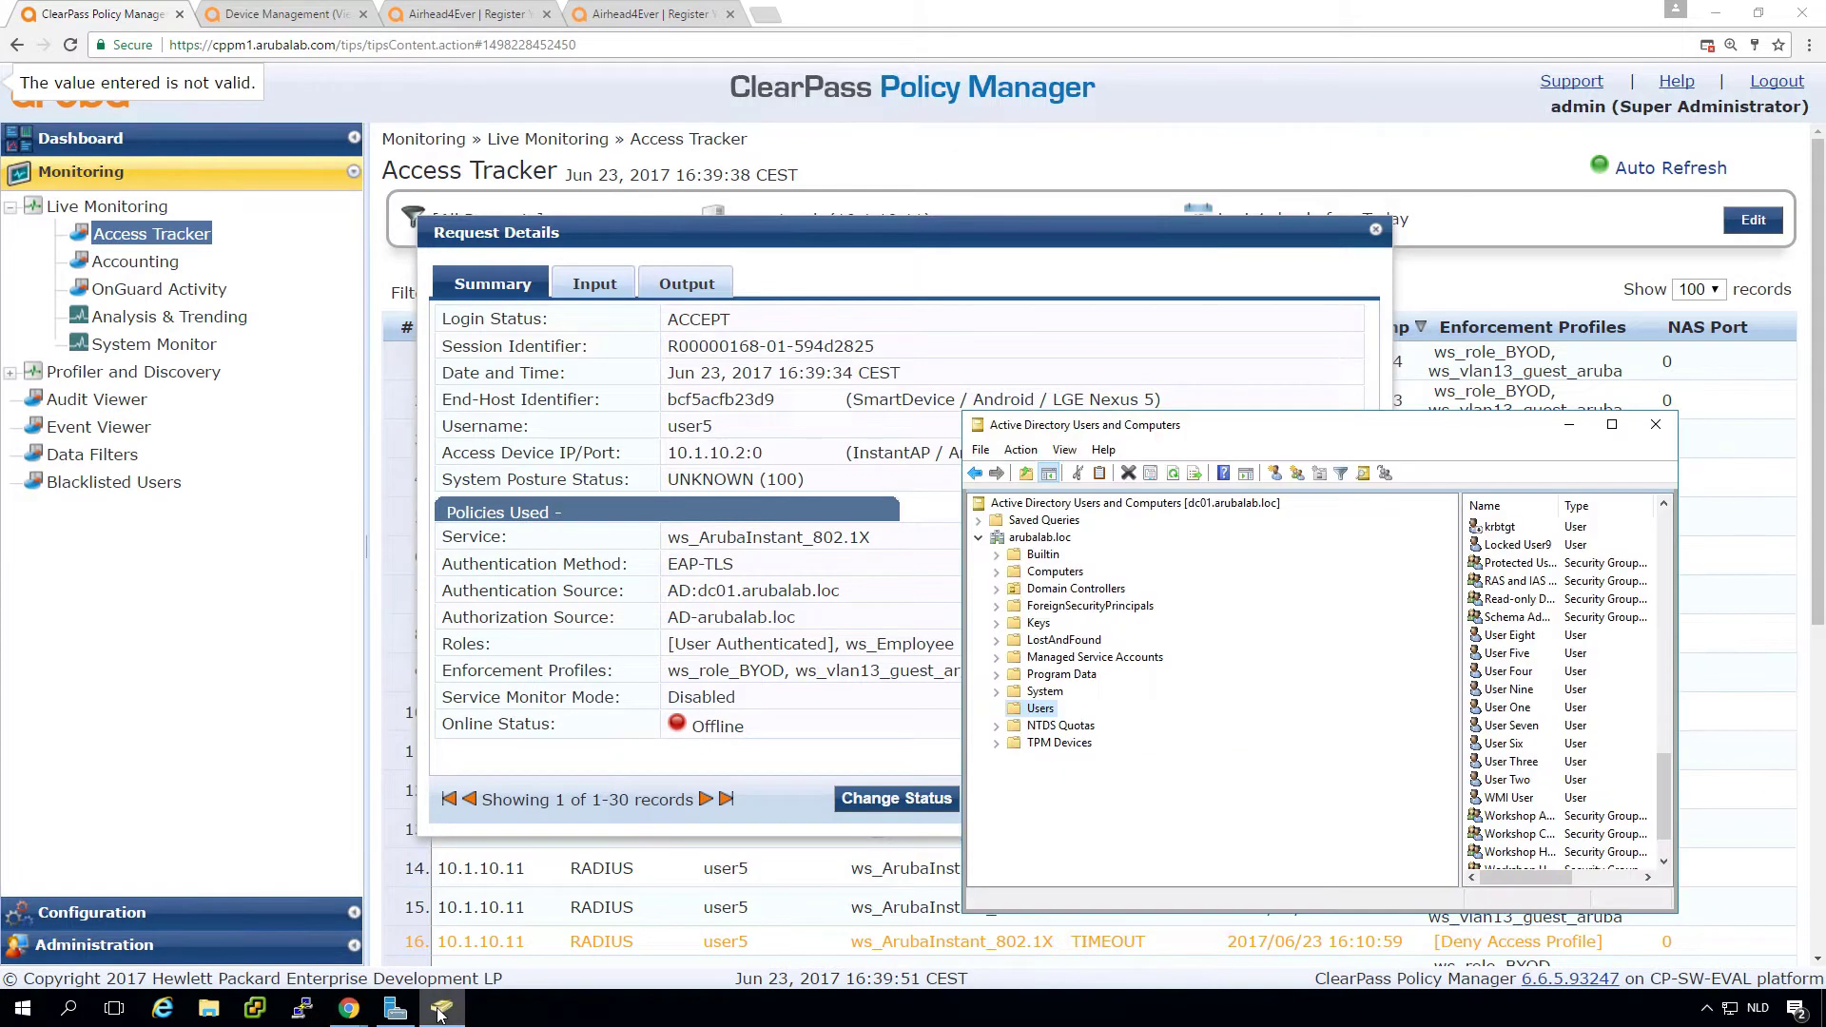
{"action": "left_click", "coordinate": [1514, 662]}
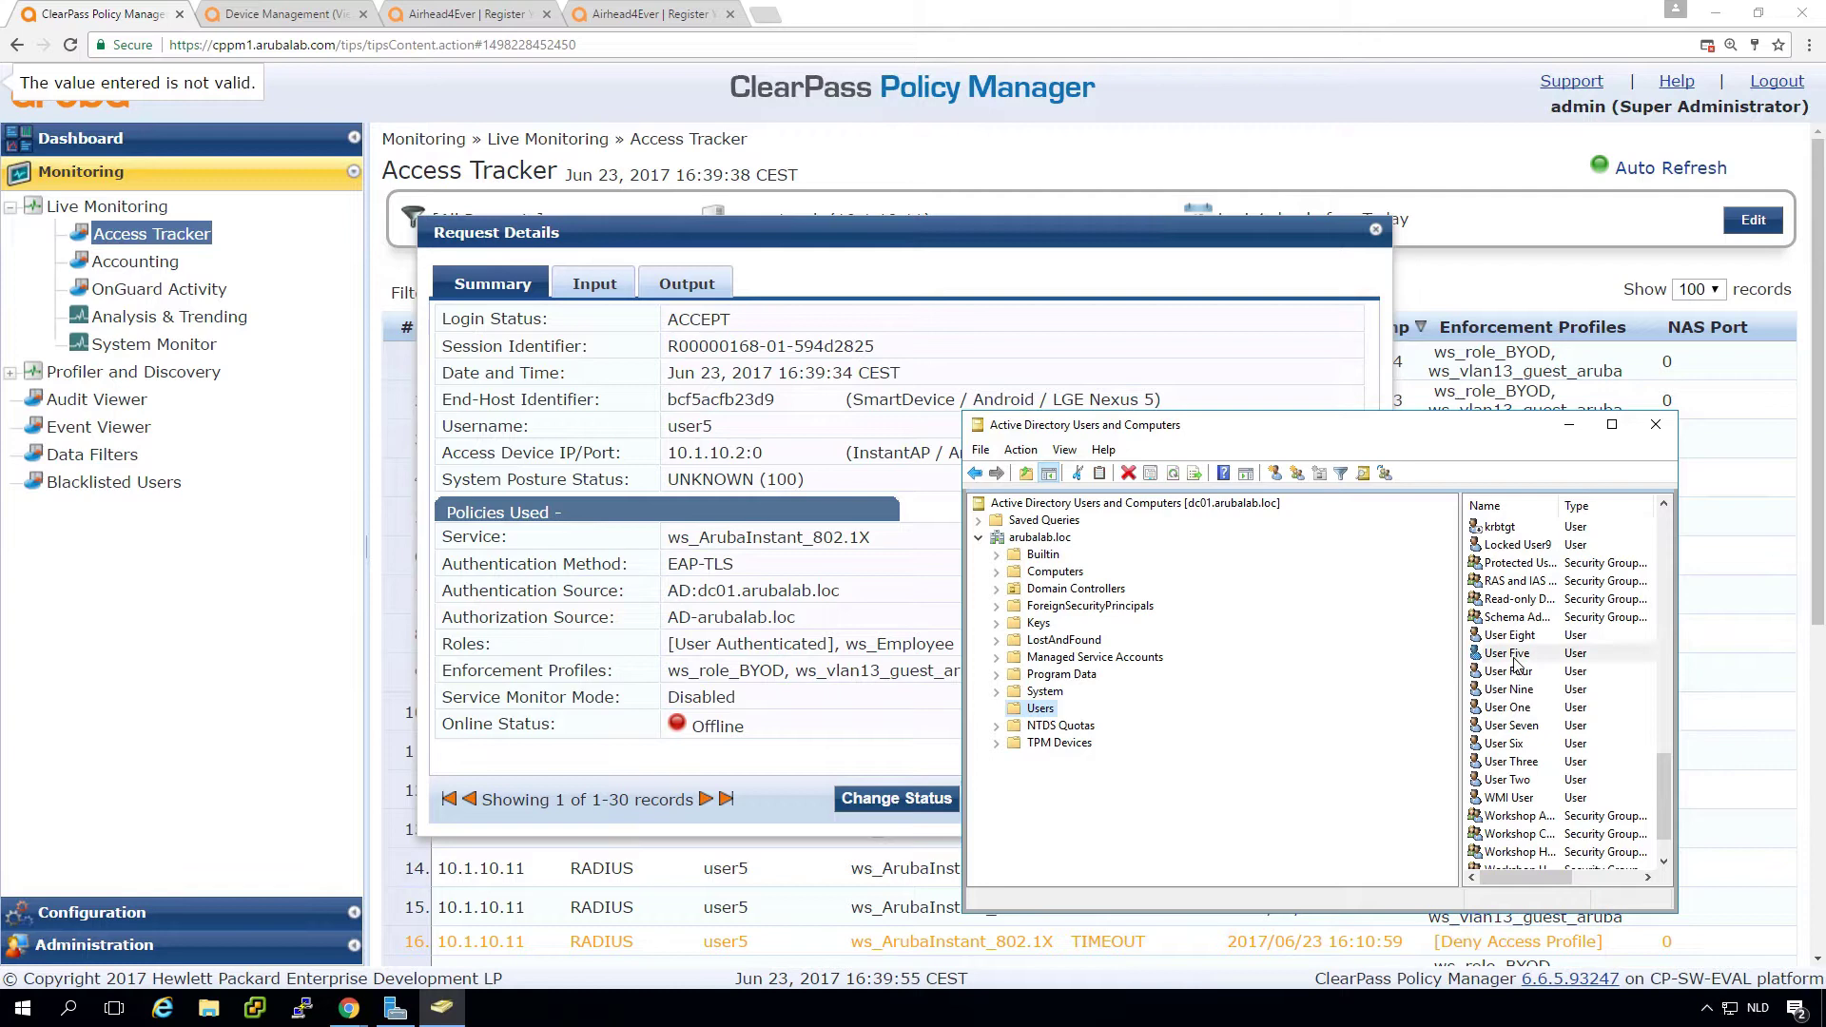
{"action": "left_click", "coordinate": [1513, 659]}
{"action": "key", "text": "Delete"}
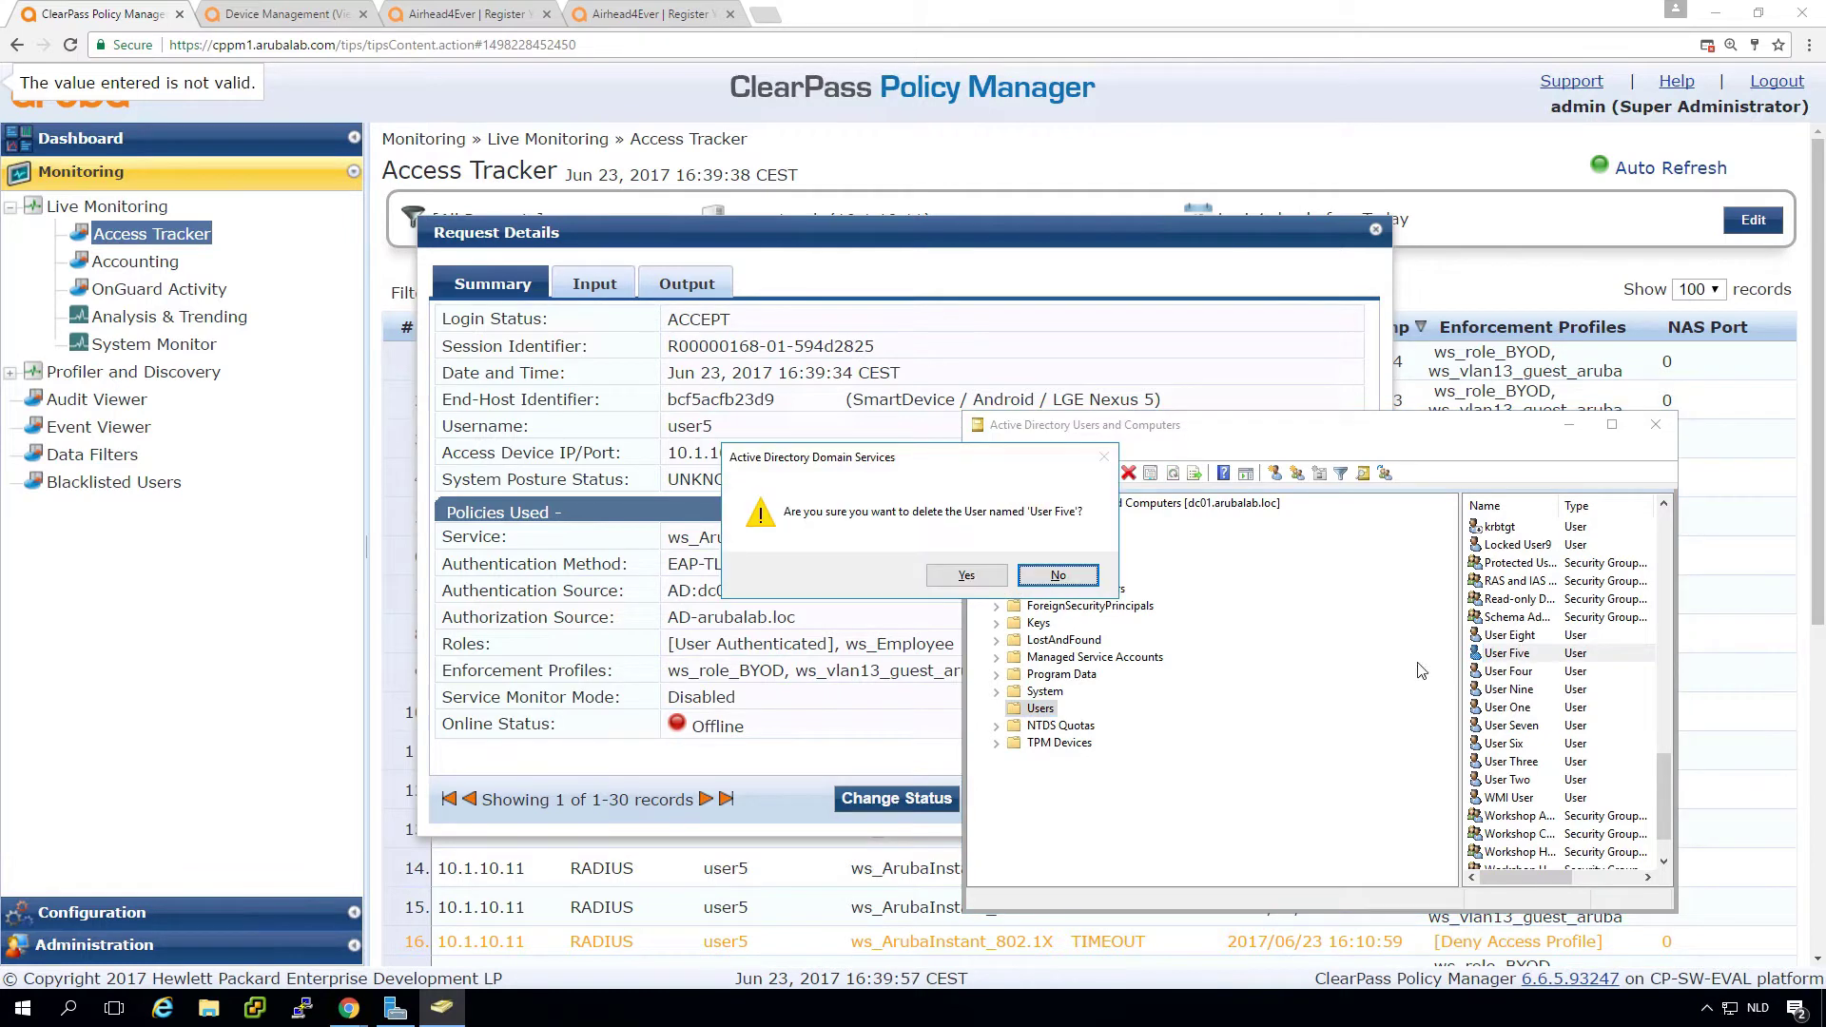
{"action": "left_click", "coordinate": [967, 575]}
Terminate user5's session with an Aruba Terminate Session RADIUS CoA.
{"action": "left_click", "coordinate": [956, 587]}
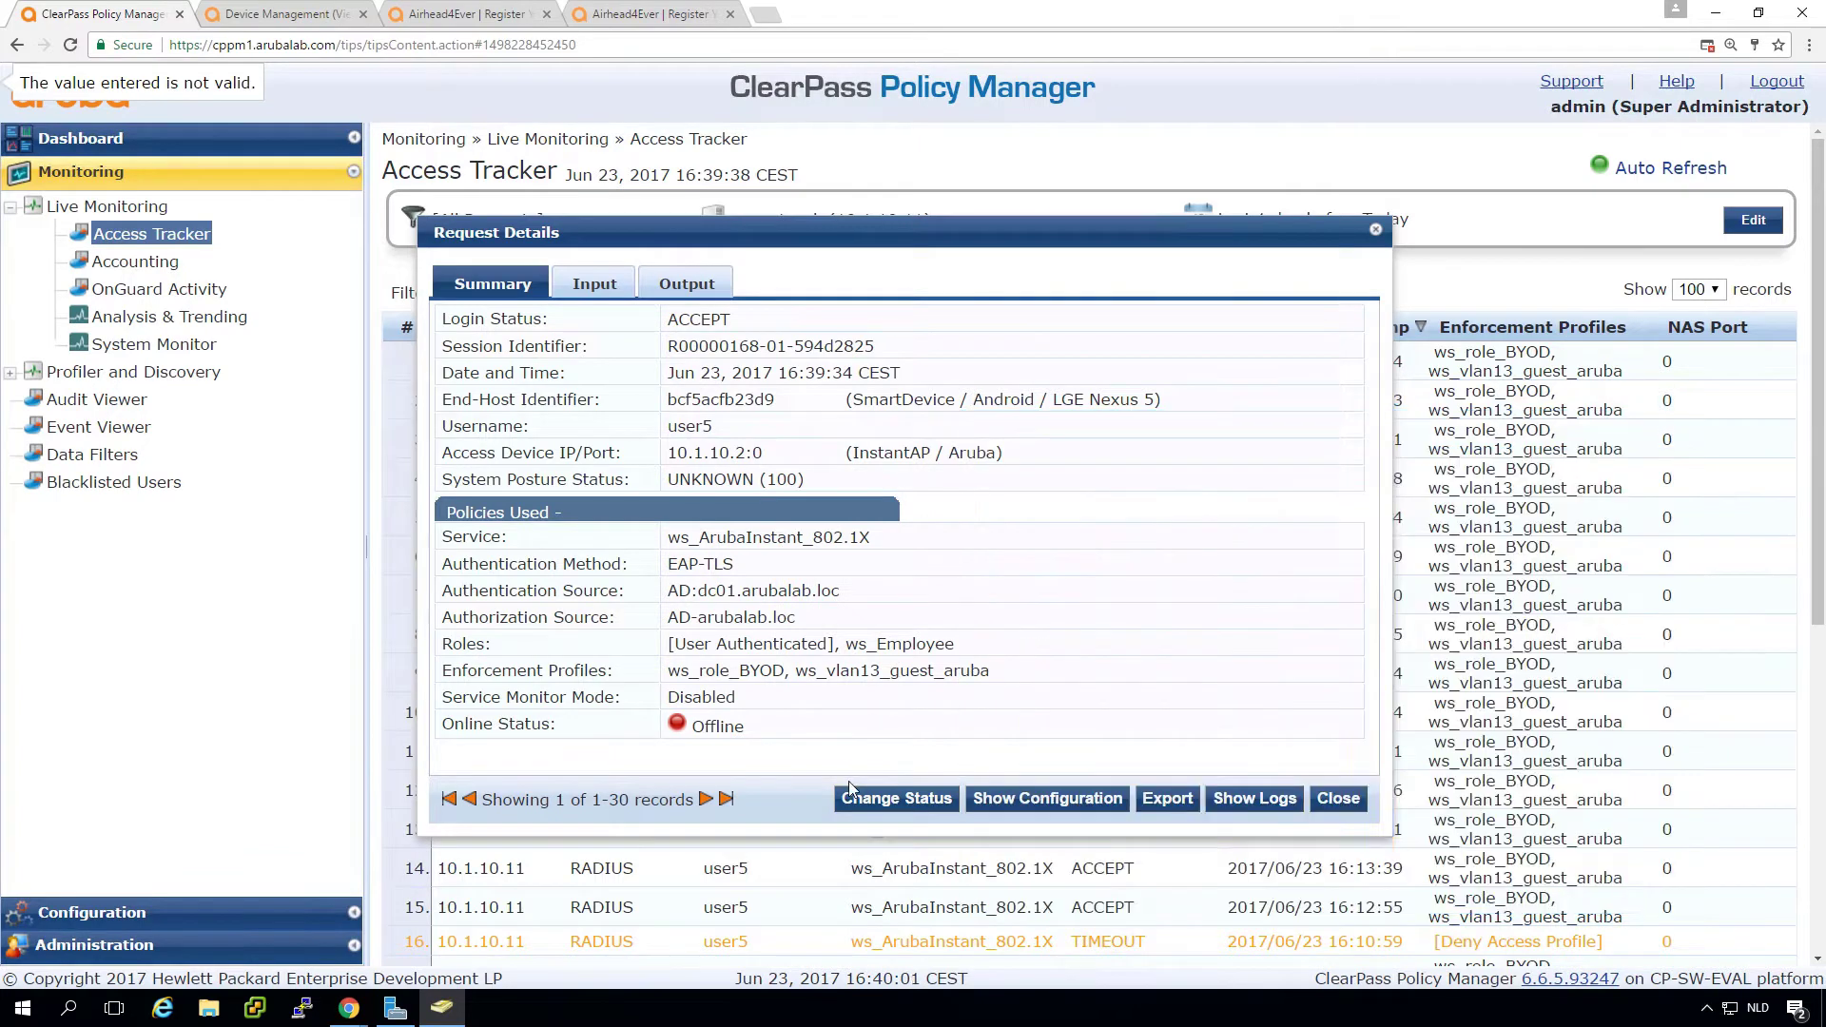
{"action": "left_click", "coordinate": [894, 799]}
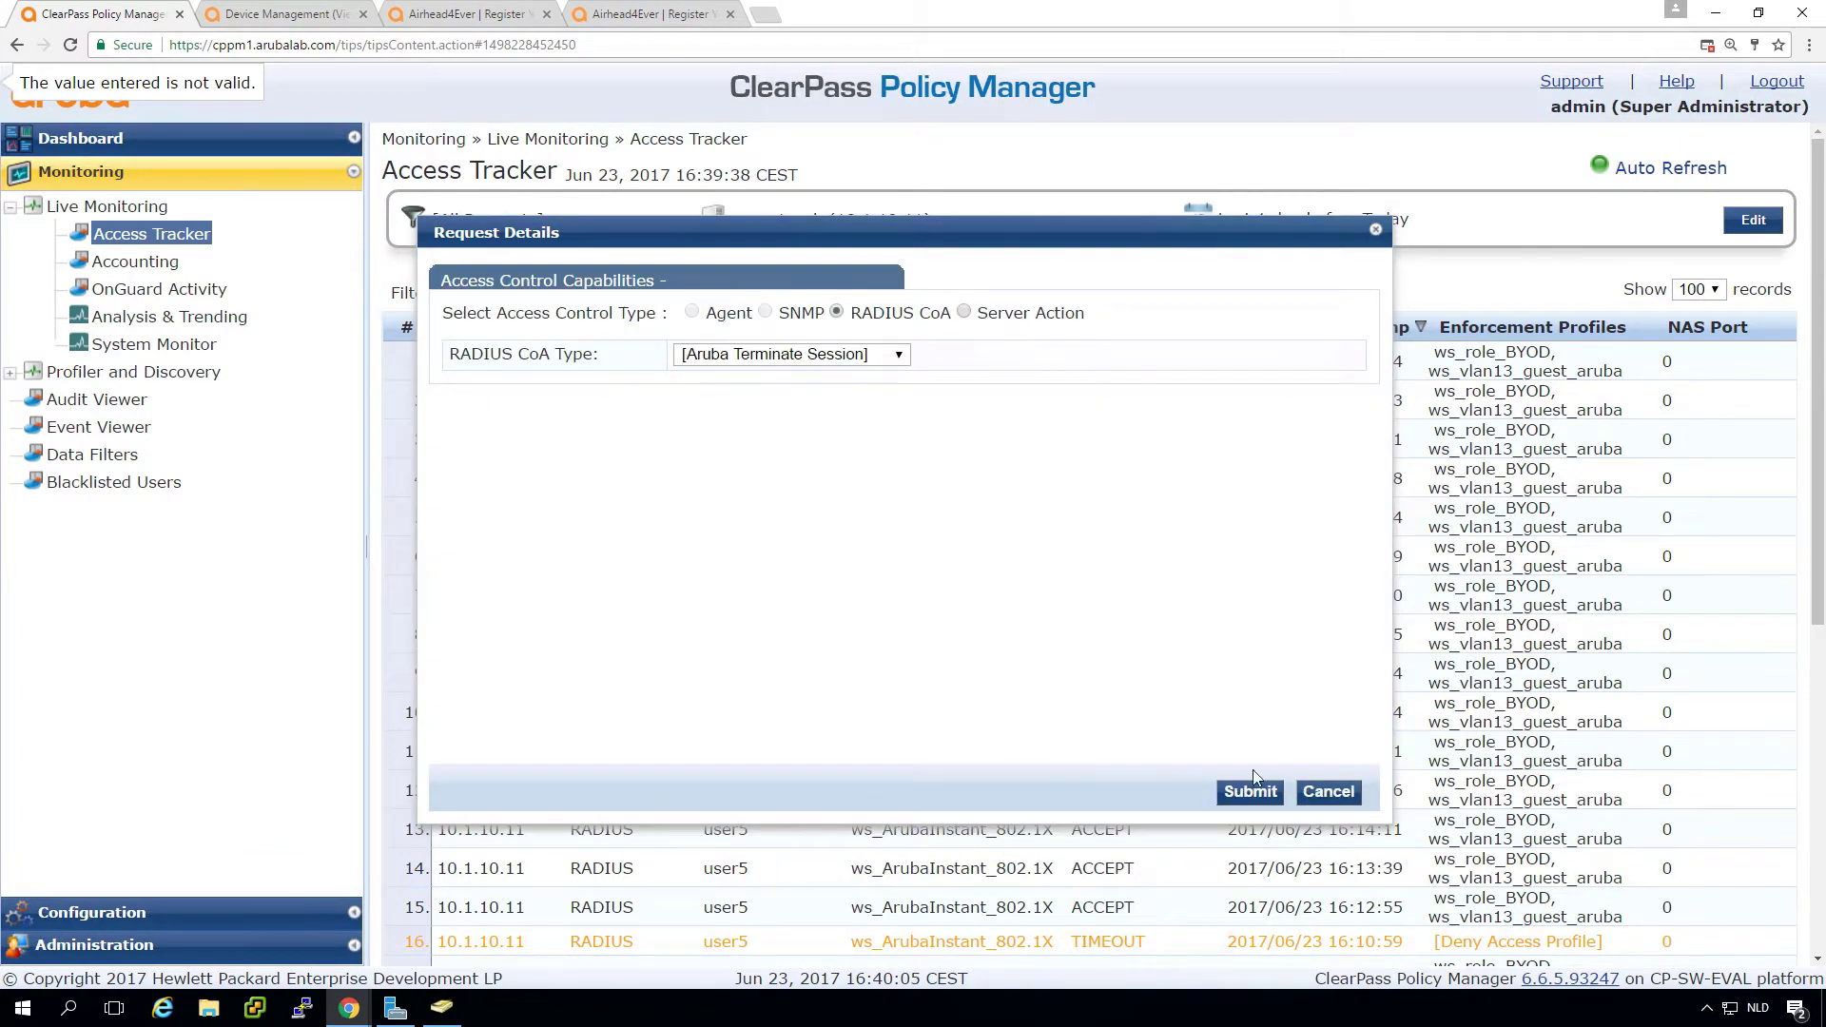
{"action": "left_click", "coordinate": [1261, 793]}
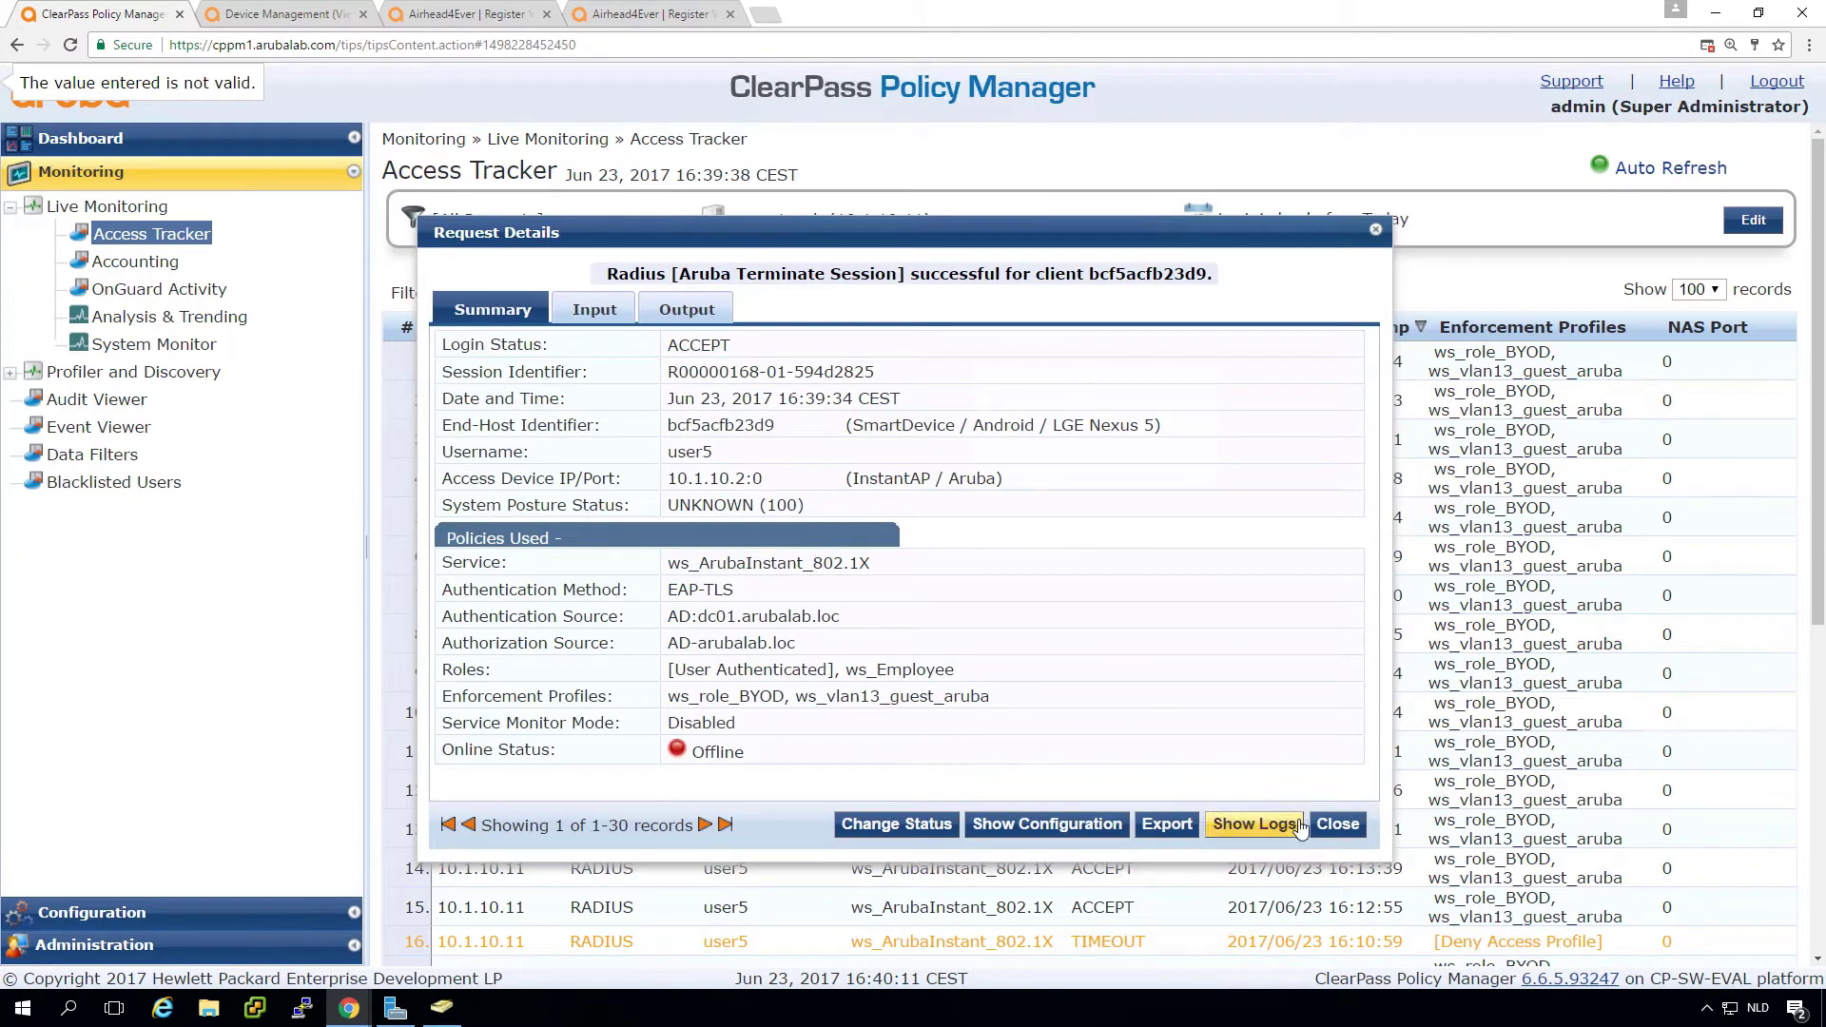
{"action": "left_click", "coordinate": [1337, 824]}
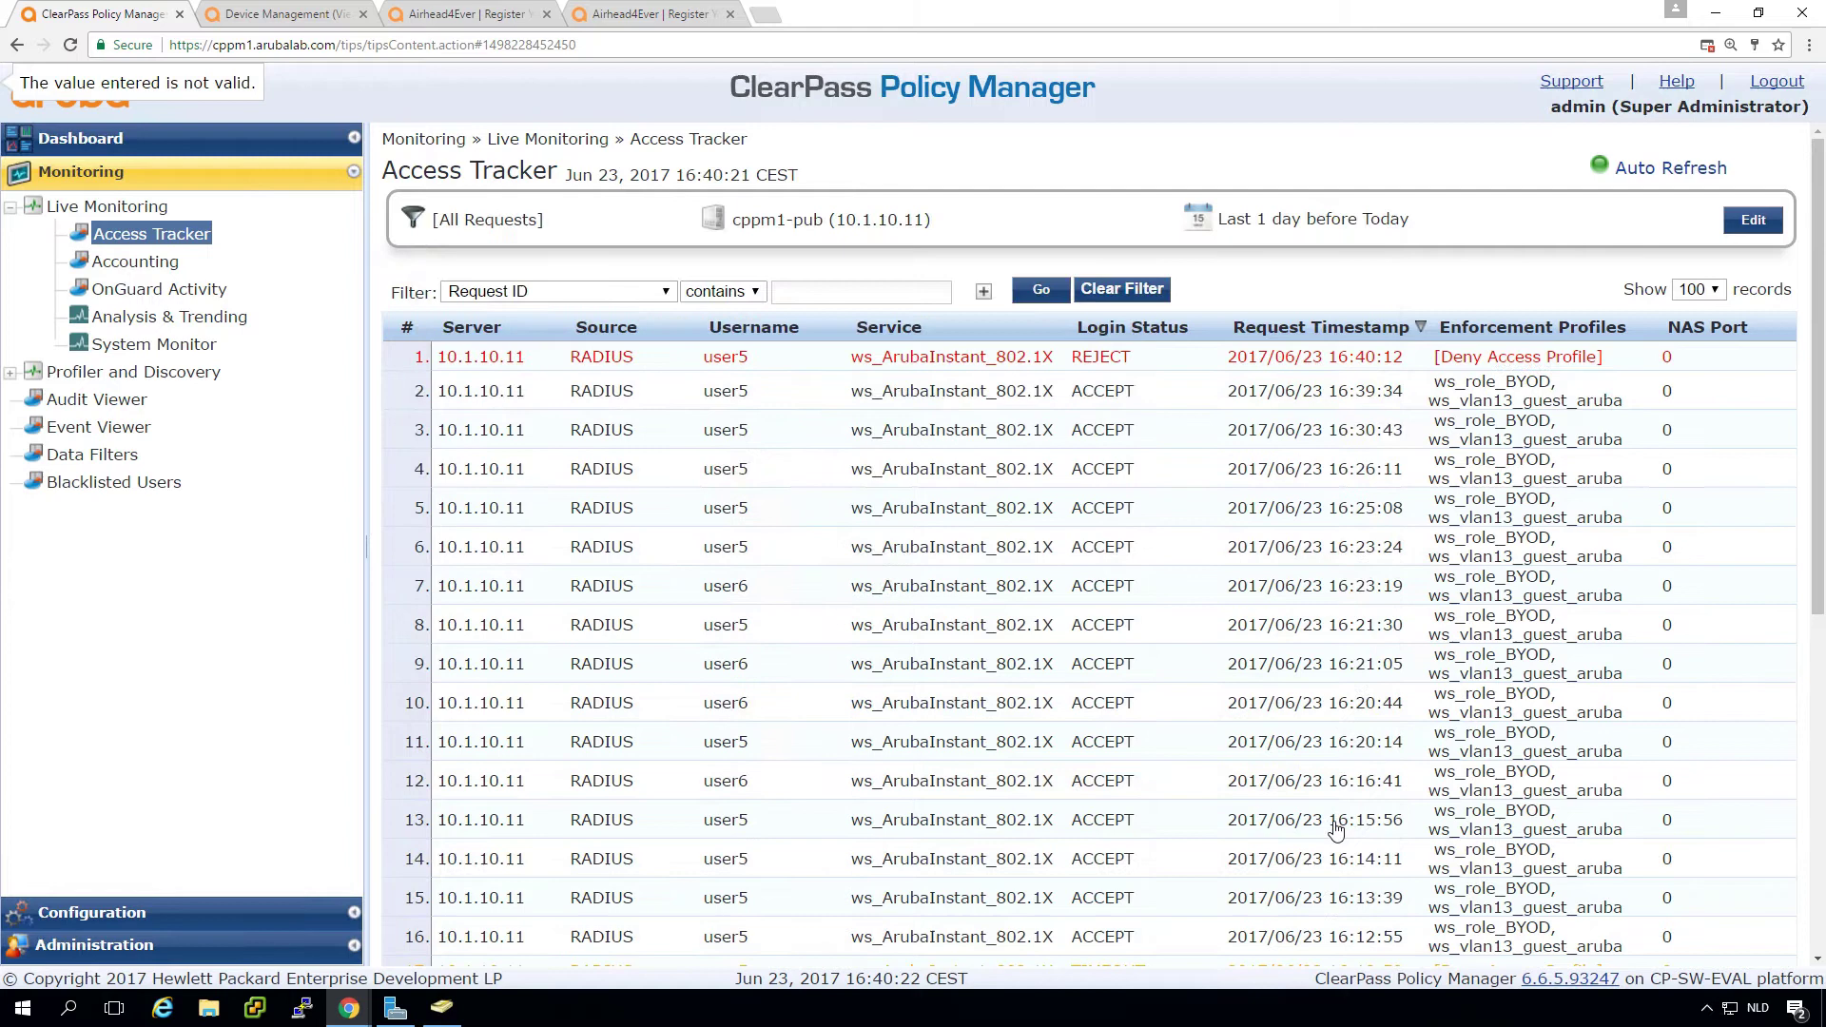
Review the new 16:40:12 REJECT request's alerts showing error 201, user not found.
{"action": "left_click", "coordinate": [948, 365]}
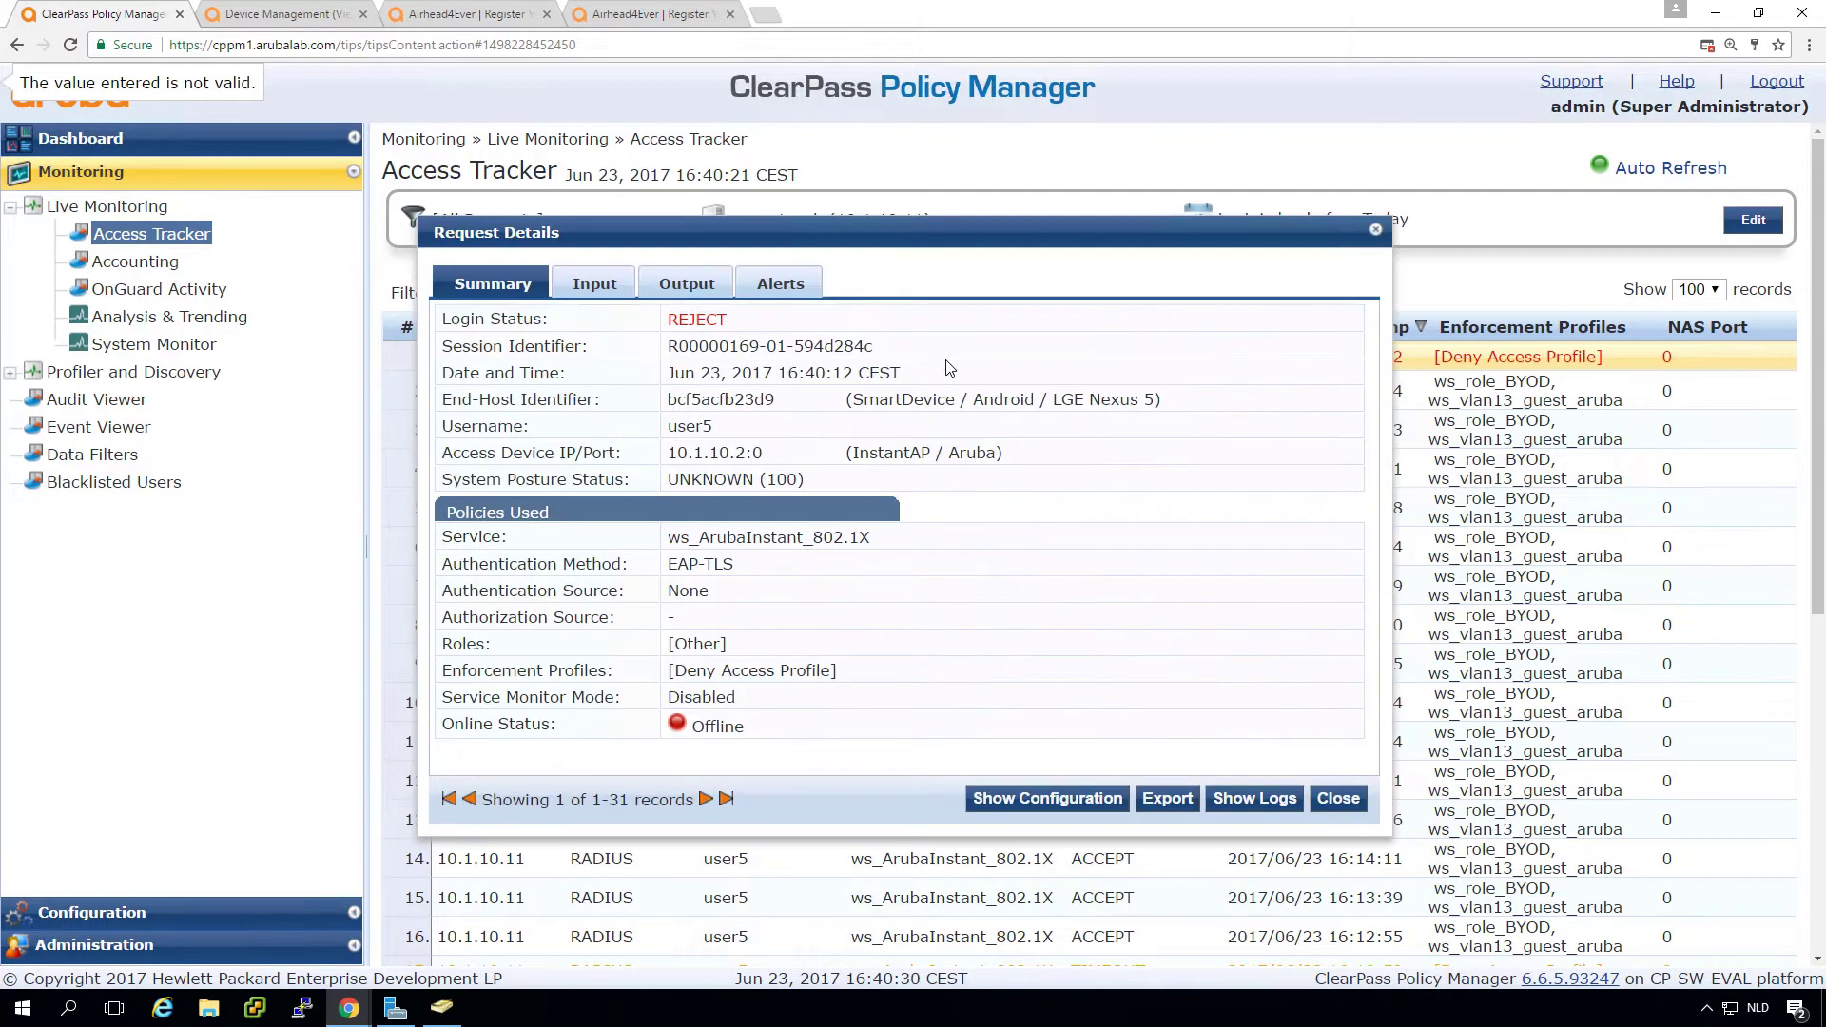
{"action": "left_click", "coordinate": [778, 285]}
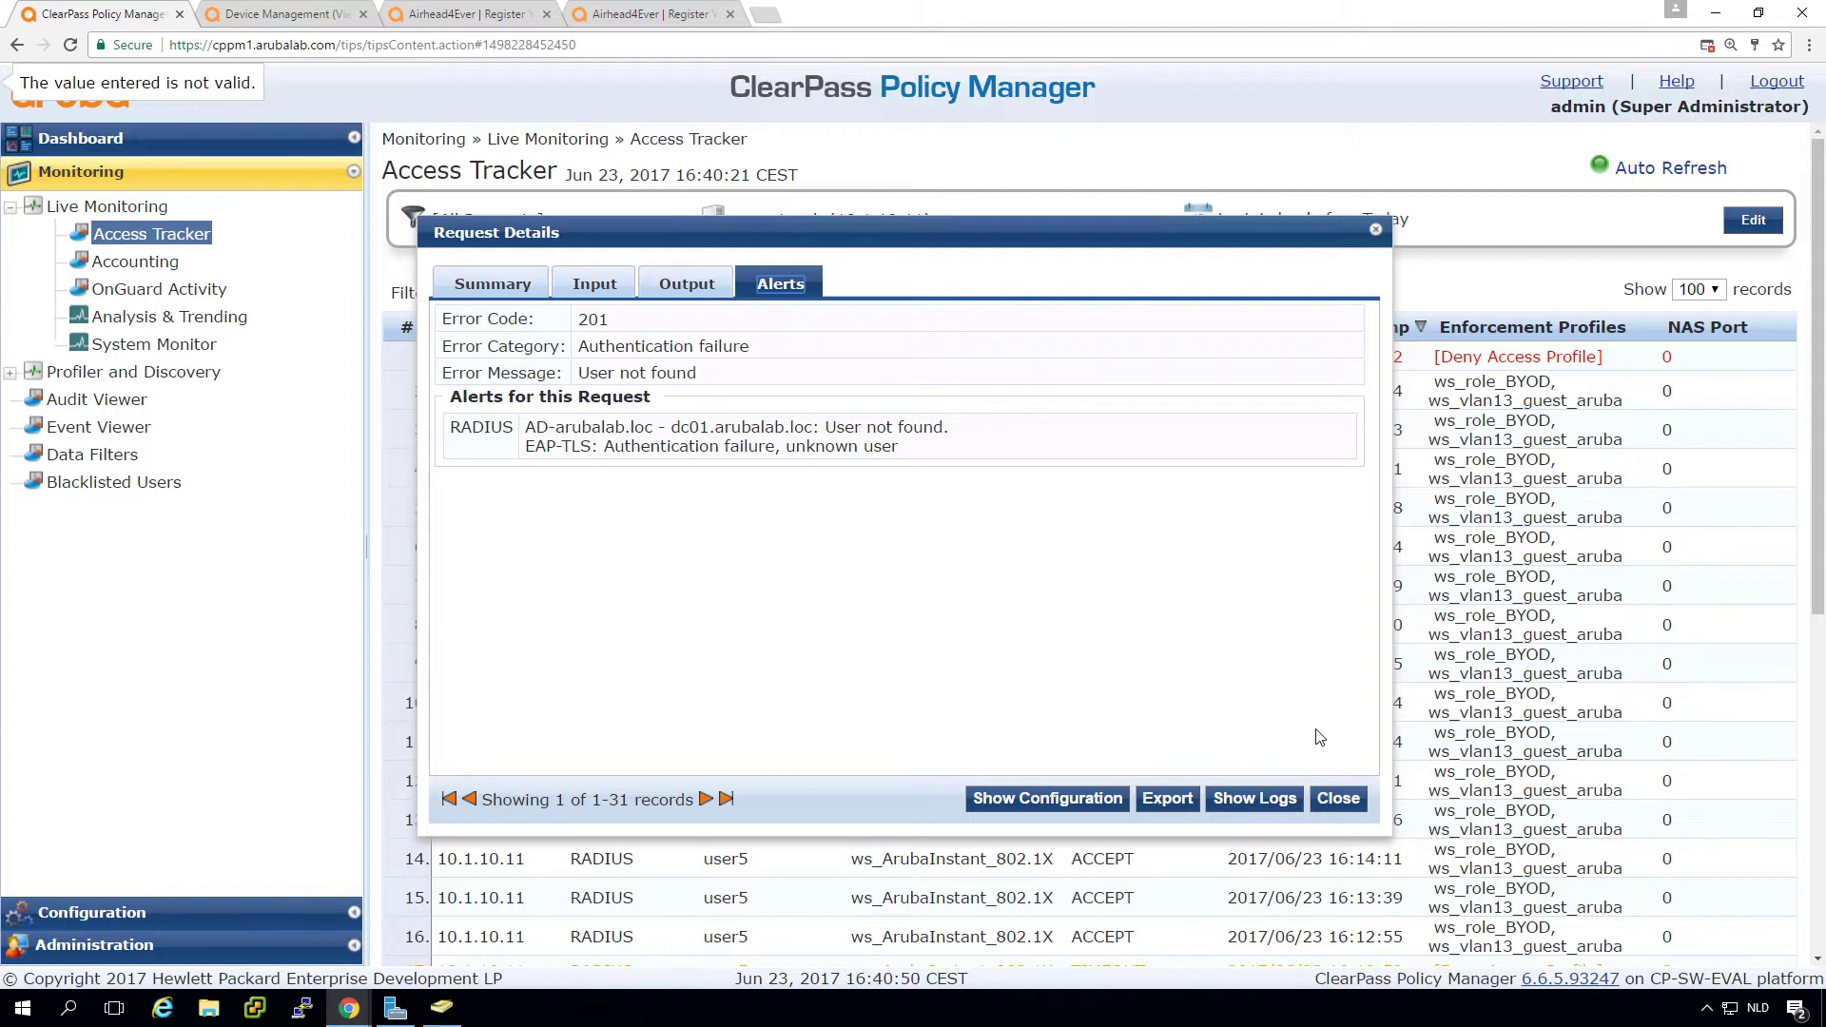
{"action": "left_click", "coordinate": [1338, 799]}
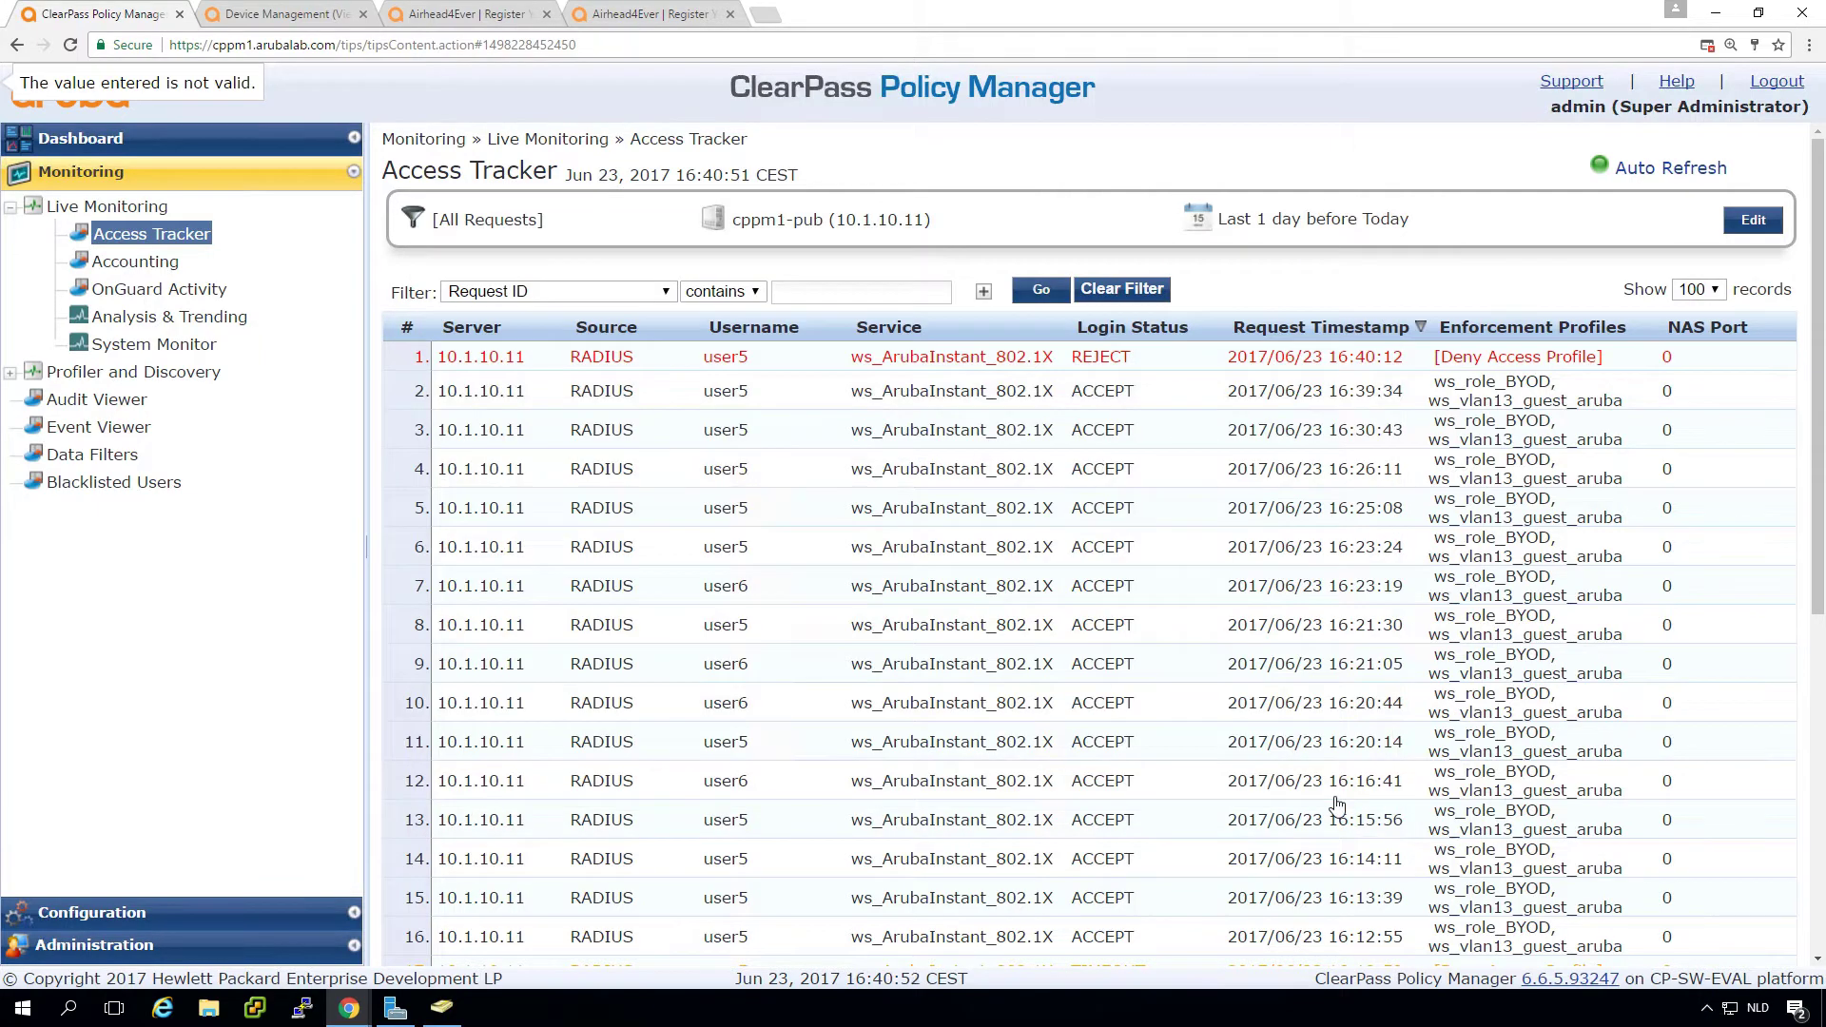
Disable the User Six account in ADUC and acknowledge the confirmation.
{"action": "left_click", "coordinate": [440, 1010]}
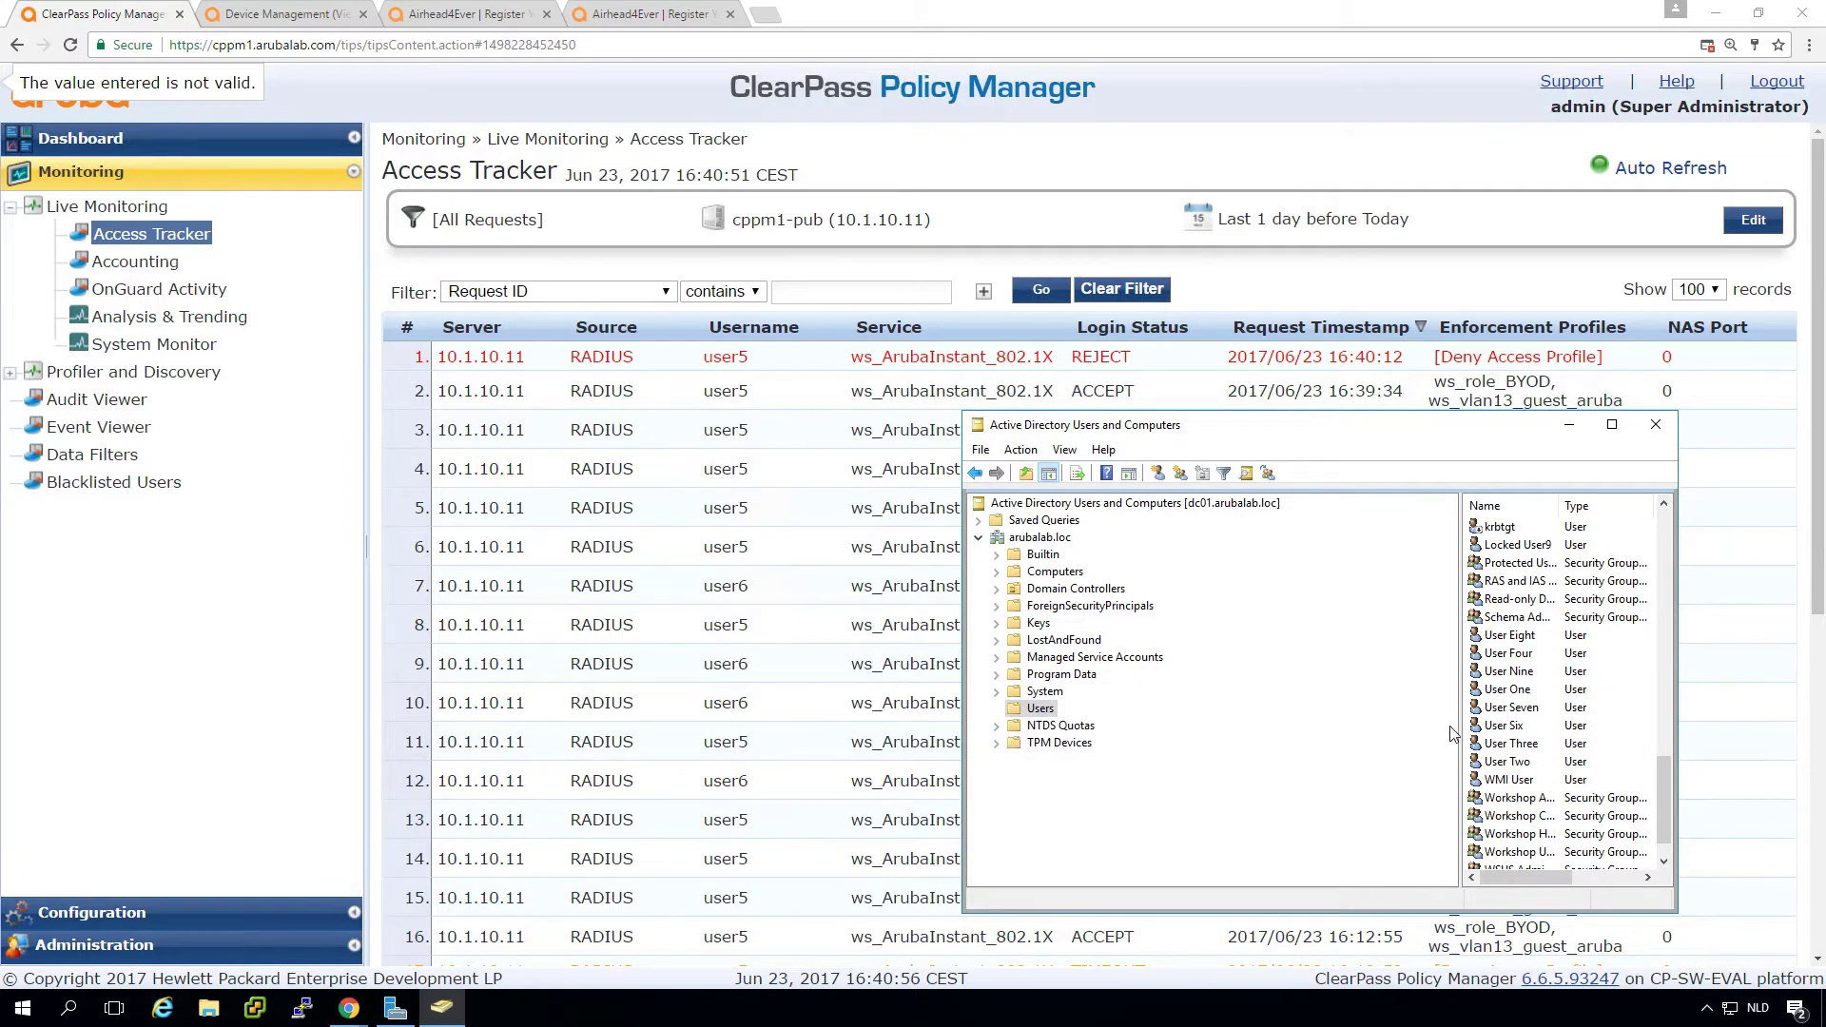
{"action": "right_click", "coordinate": [1505, 728]}
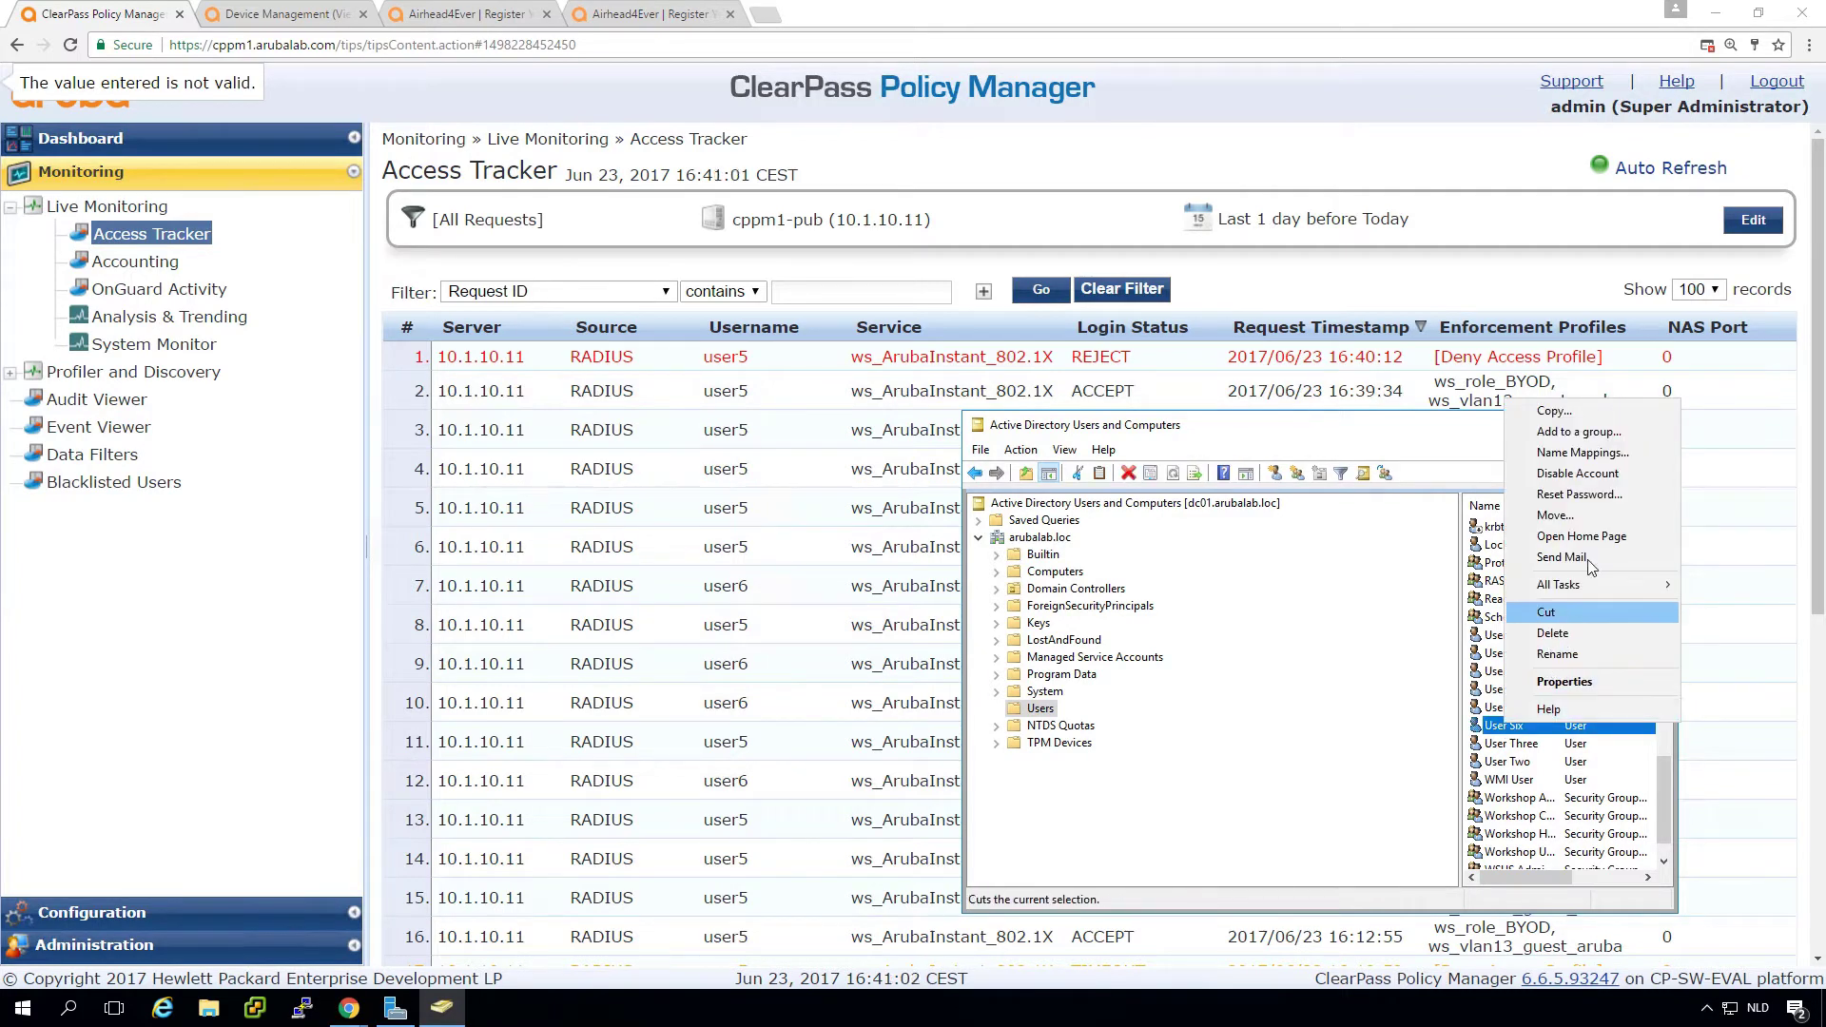
{"action": "left_click", "coordinate": [1598, 475]}
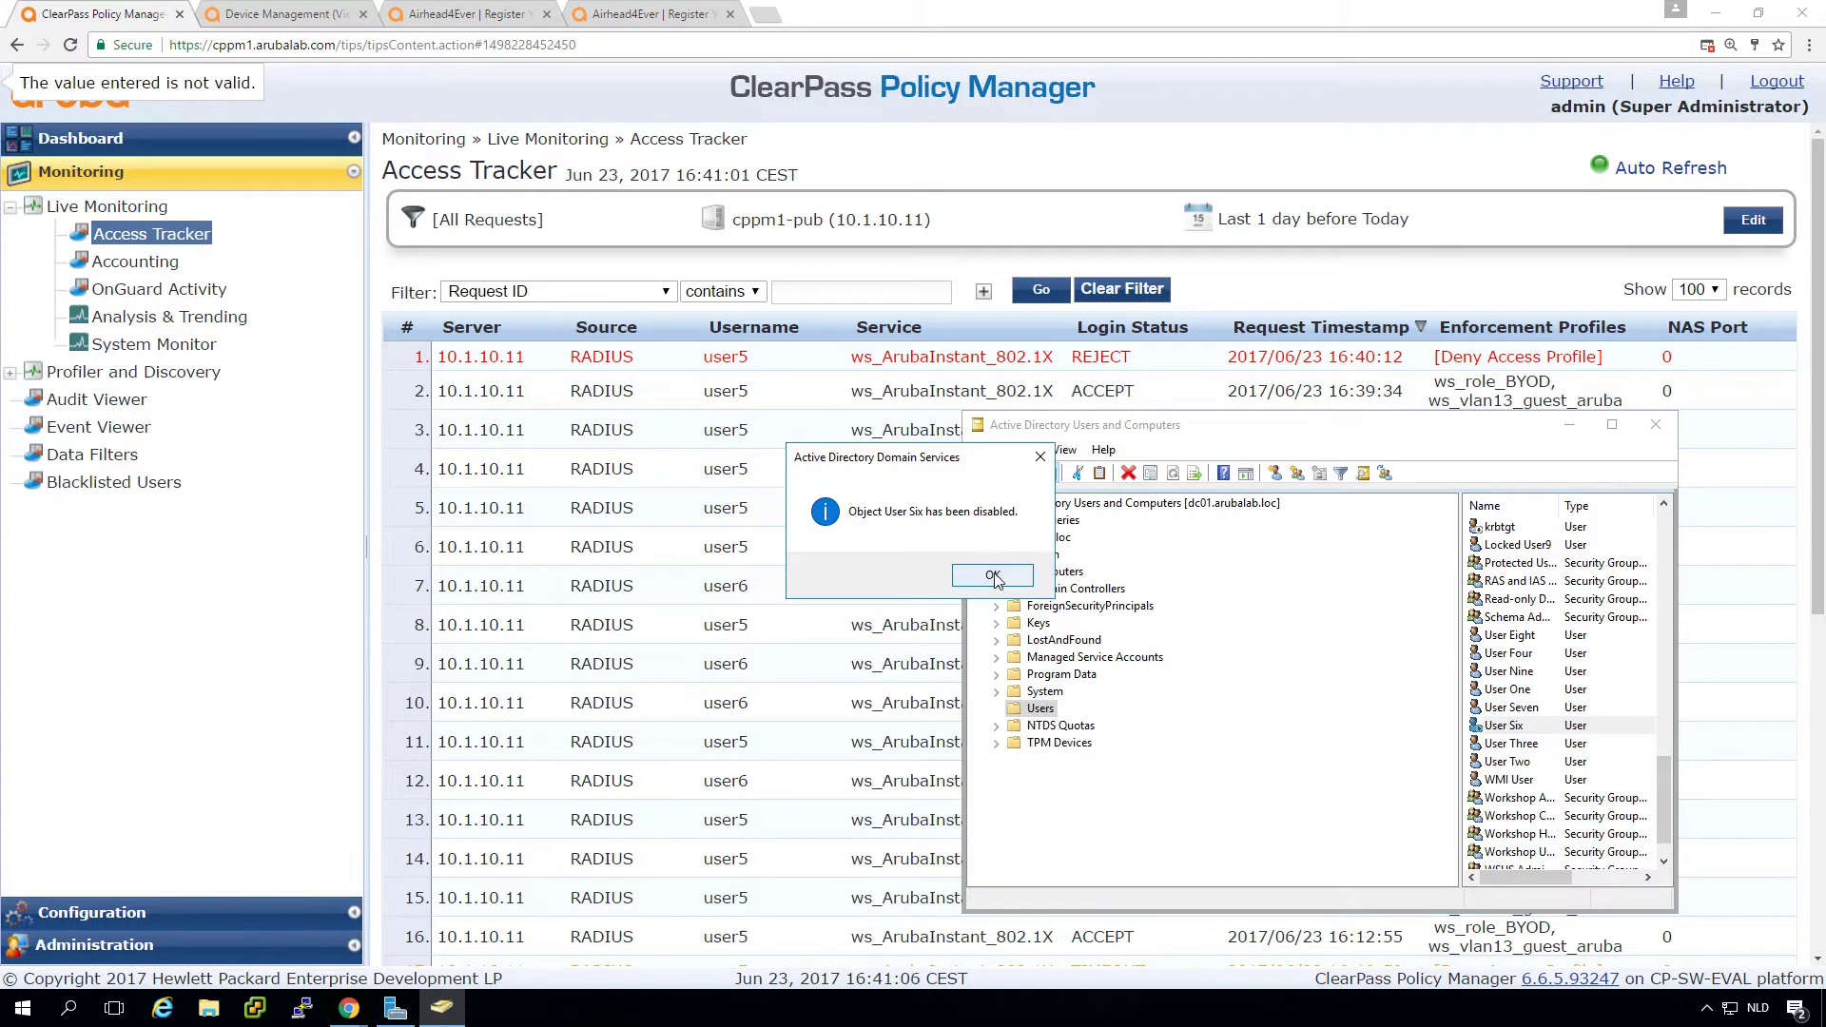
{"action": "key", "text": "Return"}
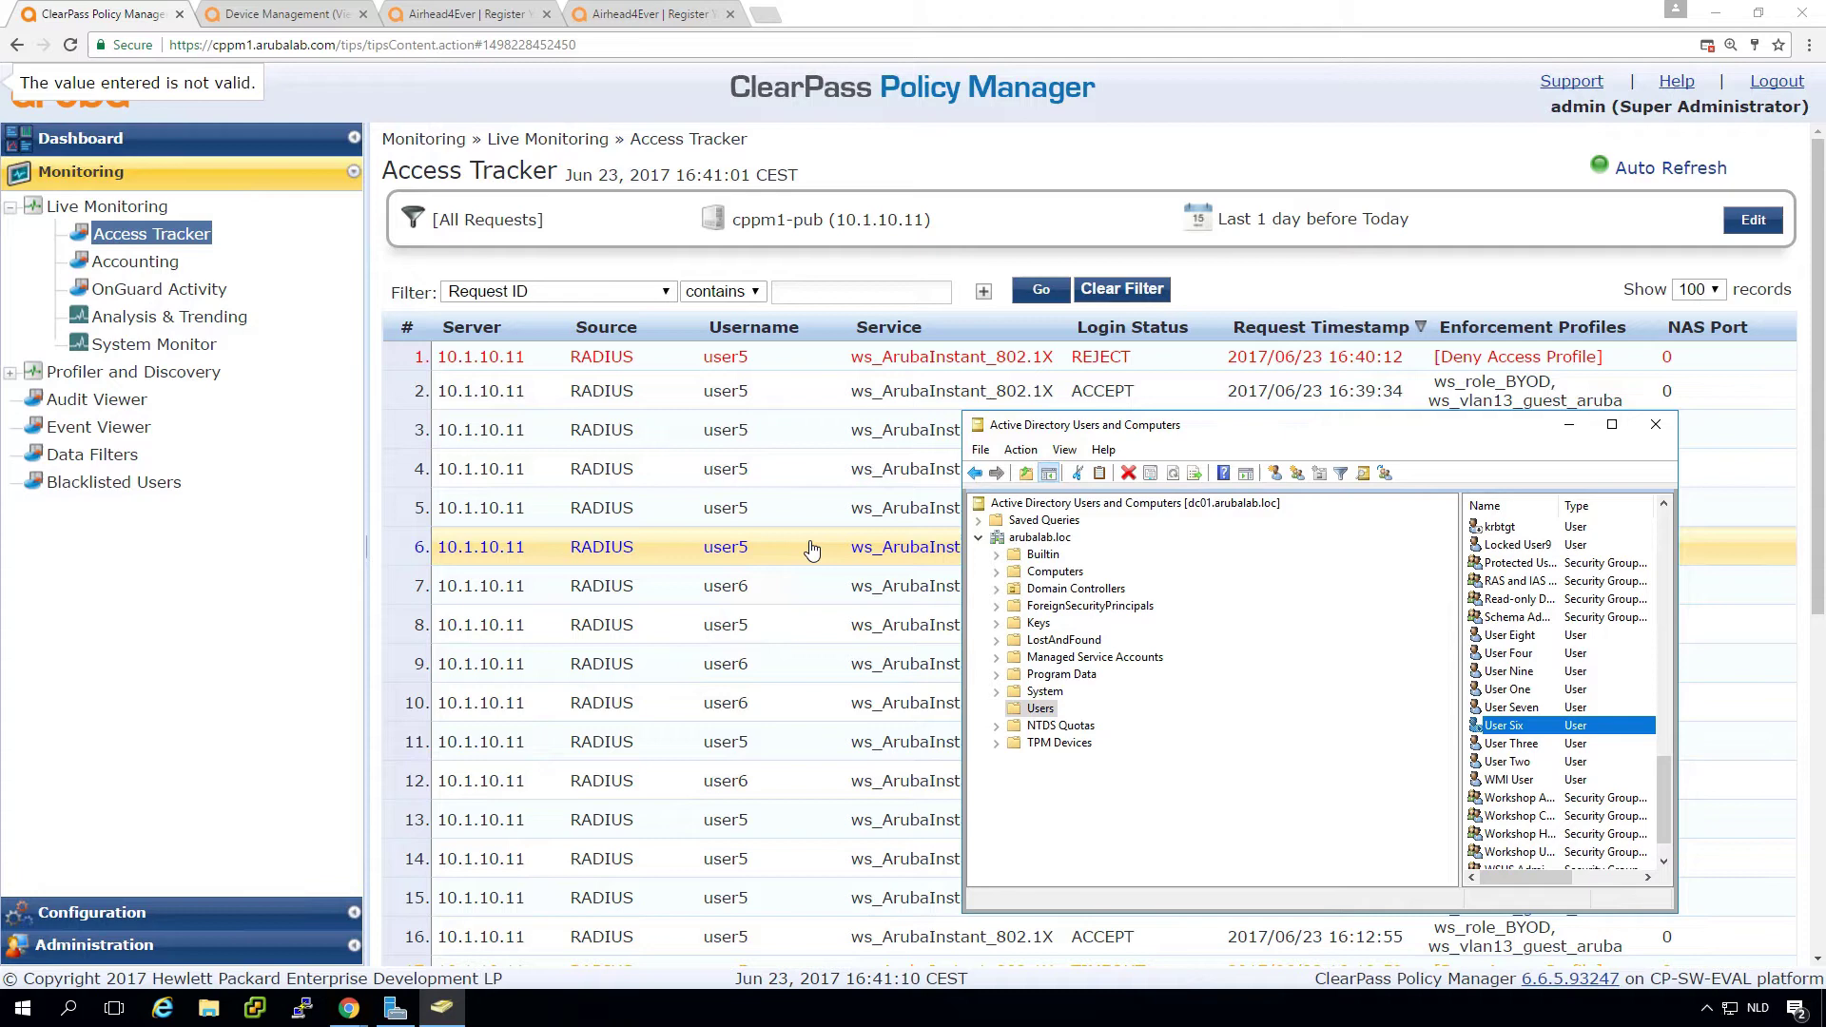
Terminate user6's session with an Aruba Terminate Session RADIUS CoA.
{"action": "left_click", "coordinate": [732, 674]}
{"action": "left_click", "coordinate": [732, 673]}
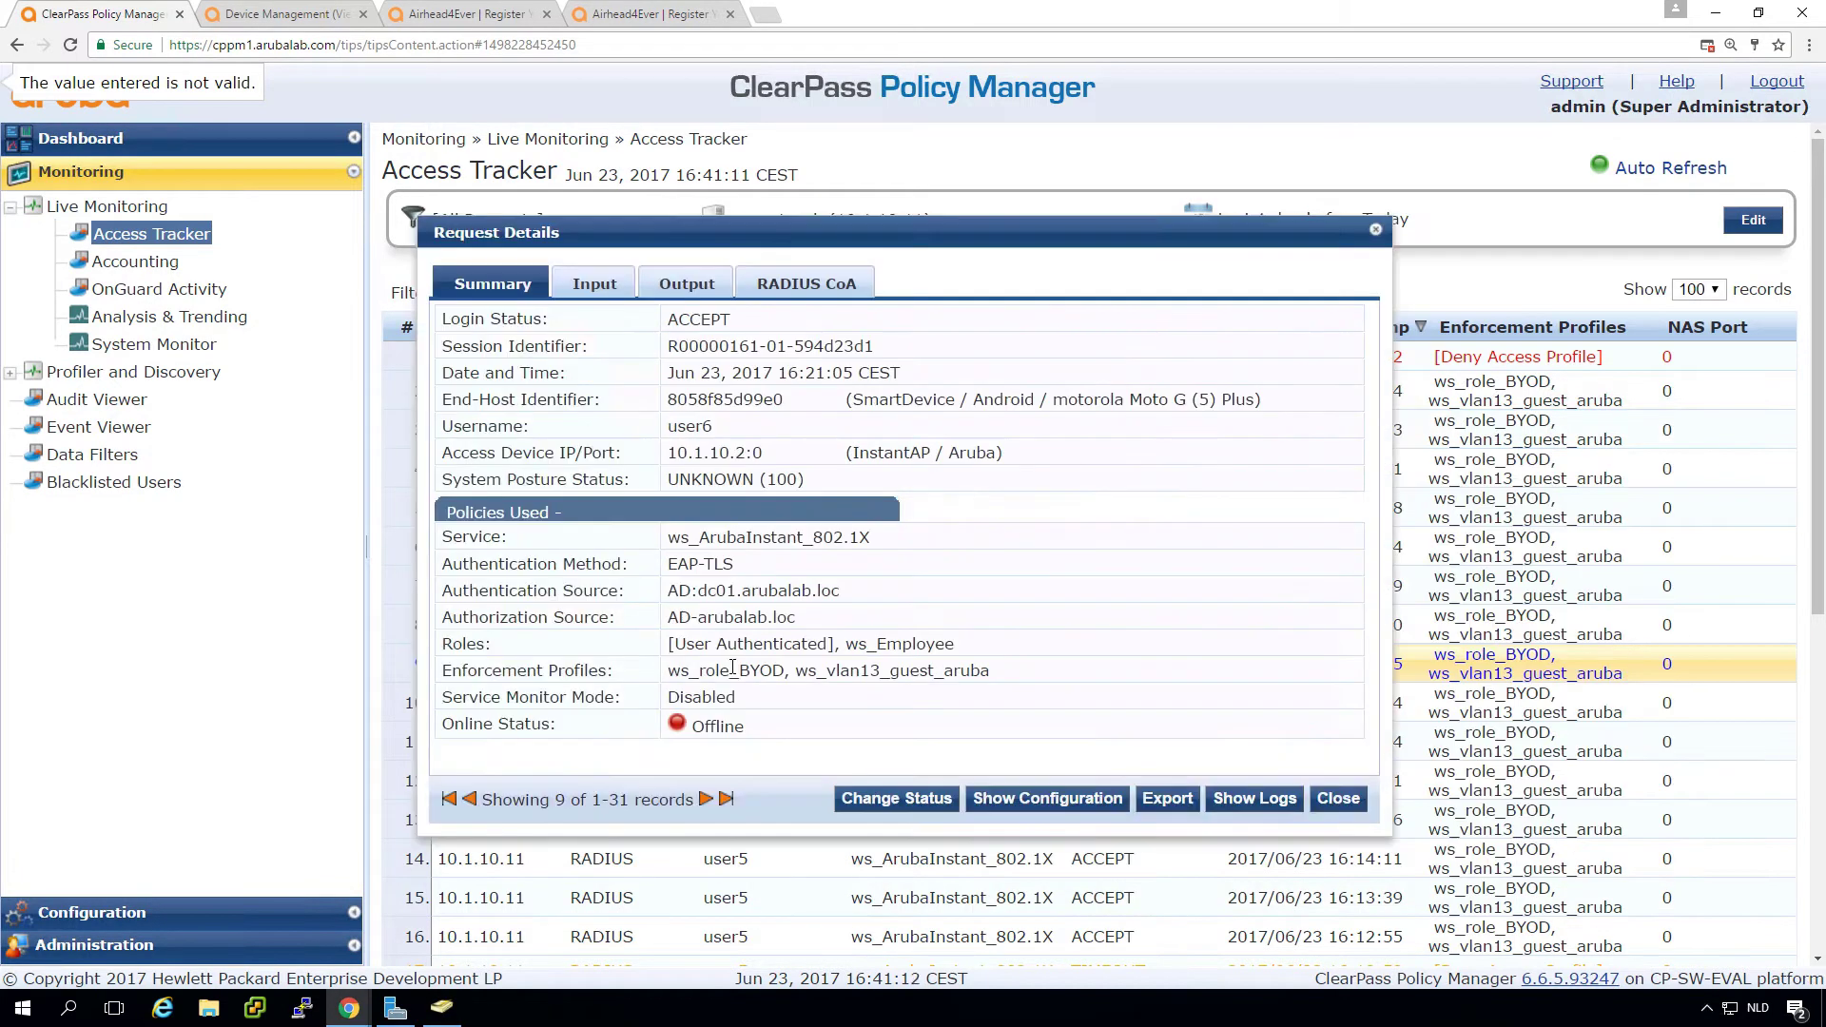
{"action": "left_click", "coordinate": [889, 799]}
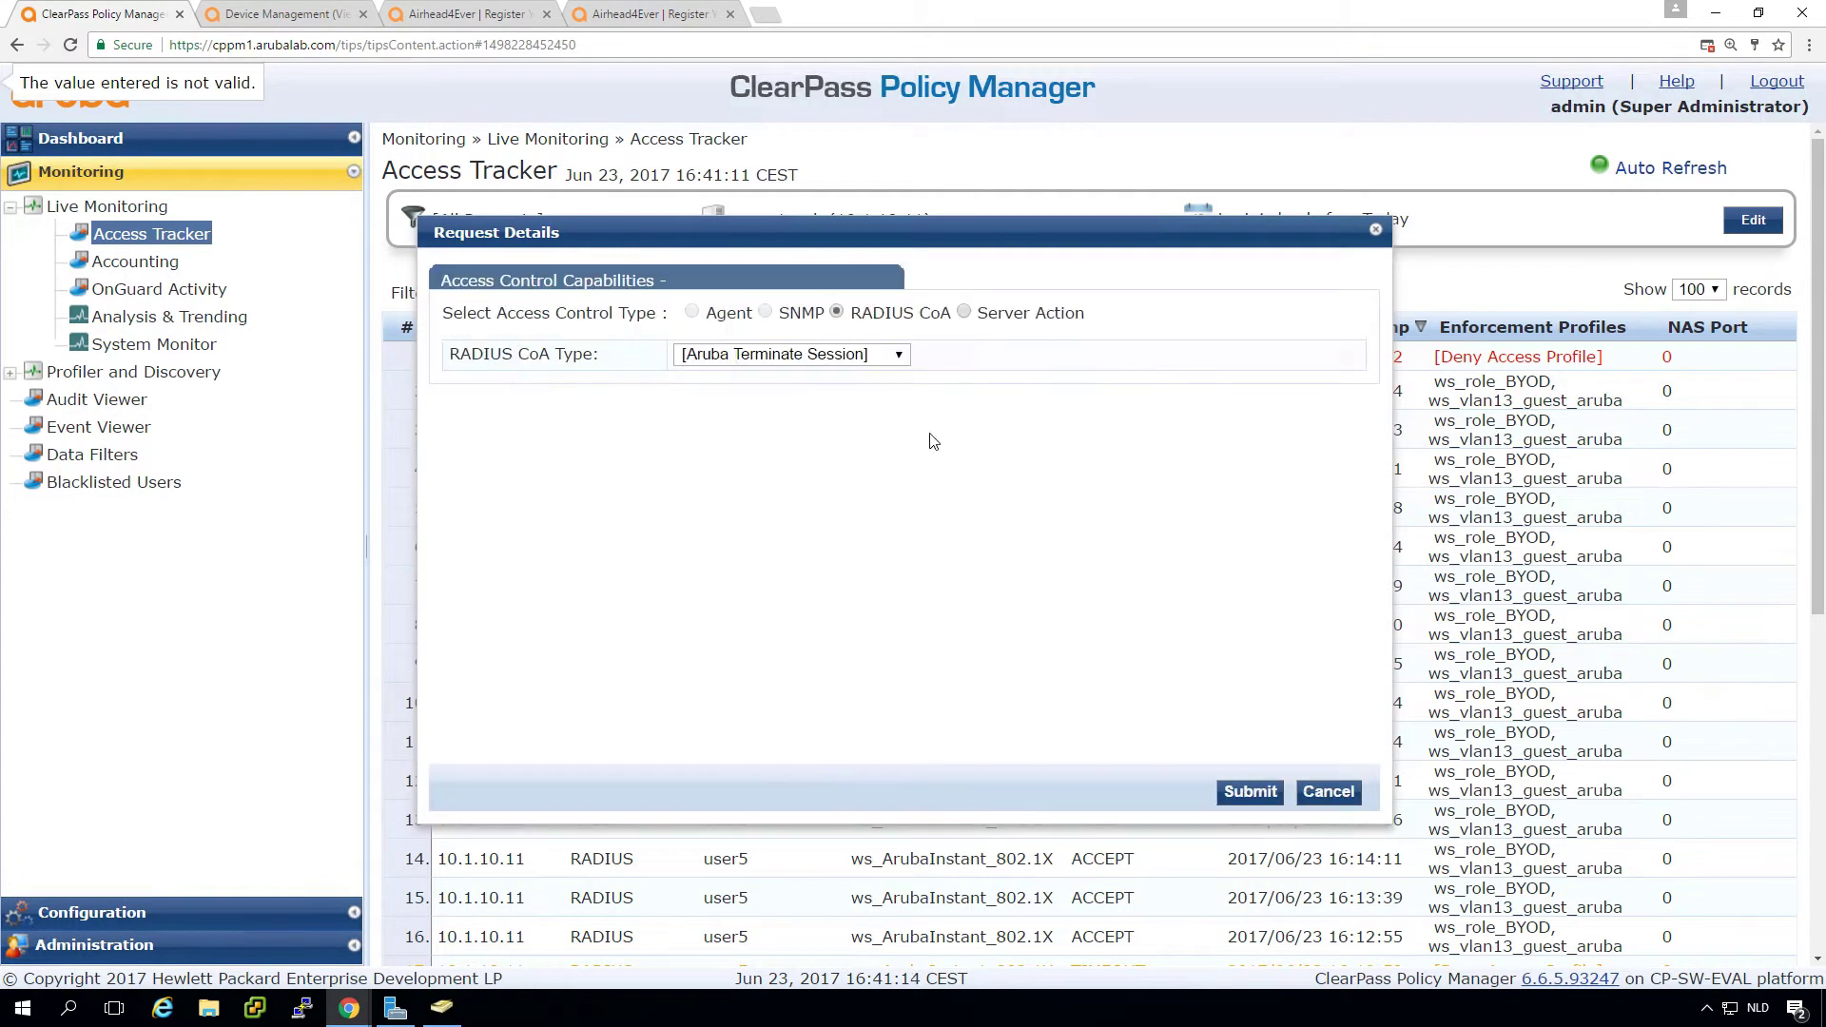
{"action": "left_click", "coordinate": [1254, 802]}
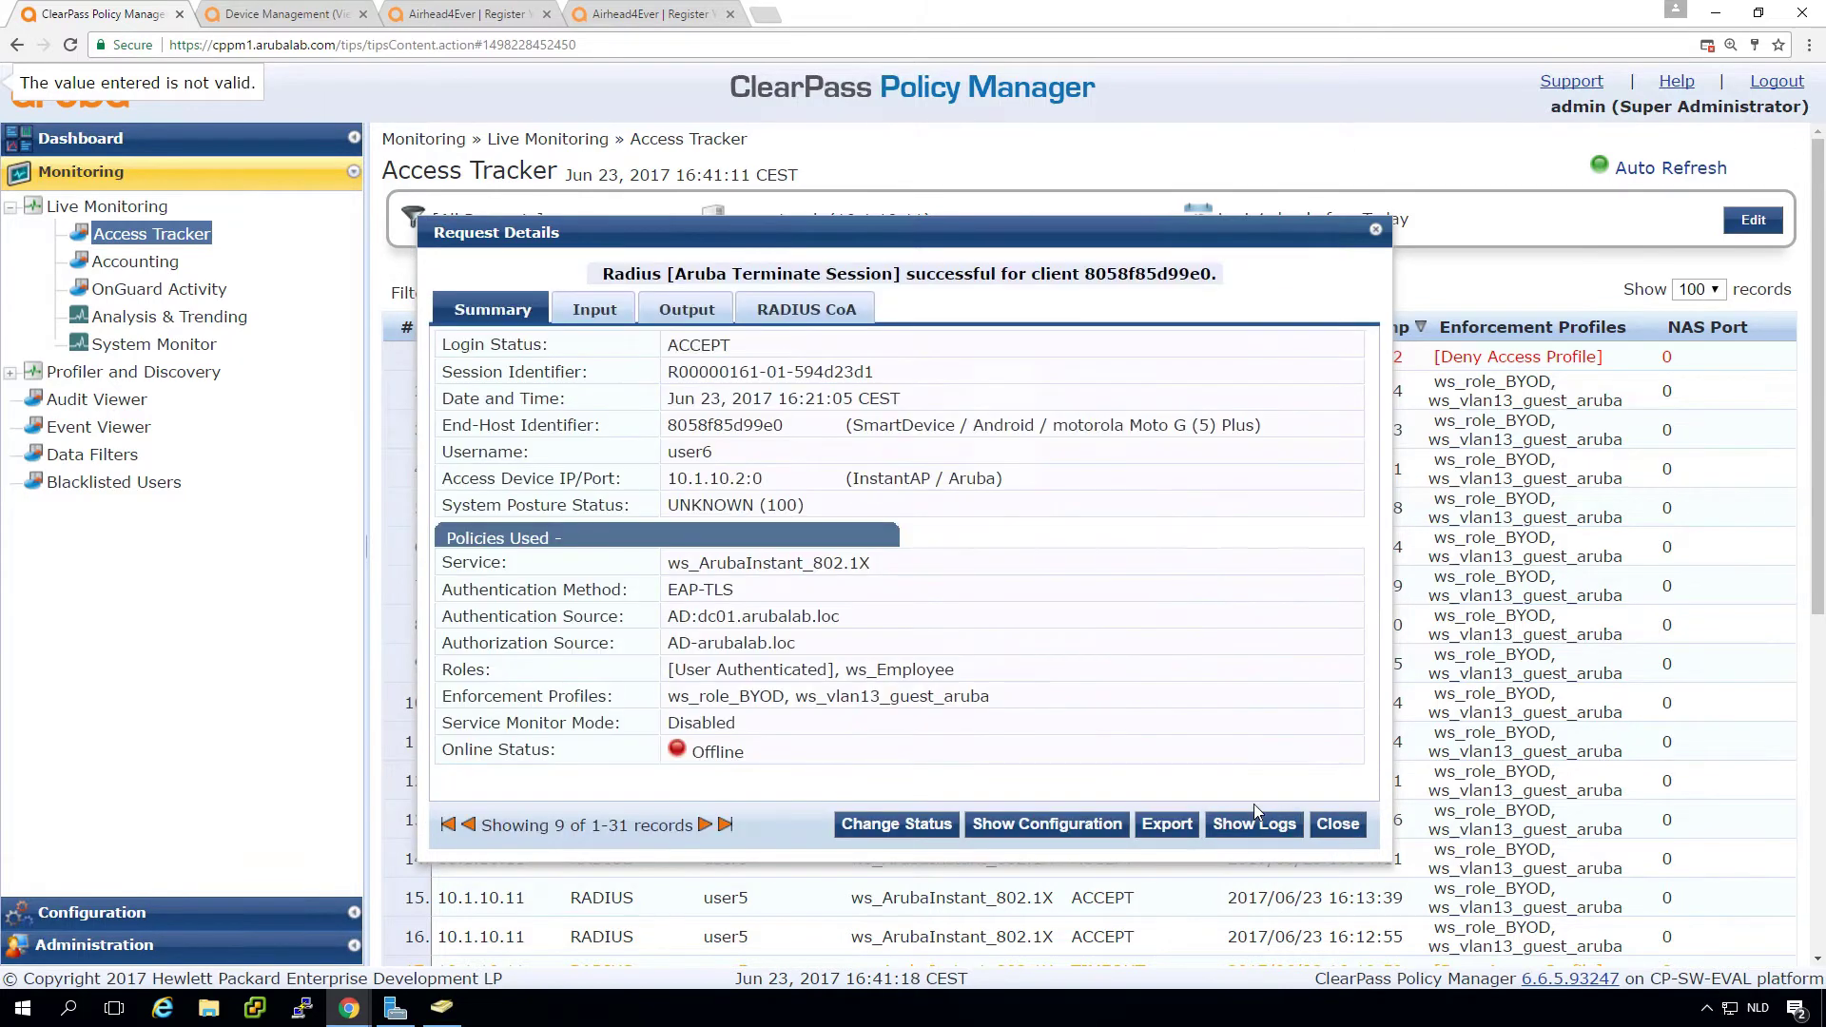
{"action": "left_click", "coordinate": [1336, 824]}
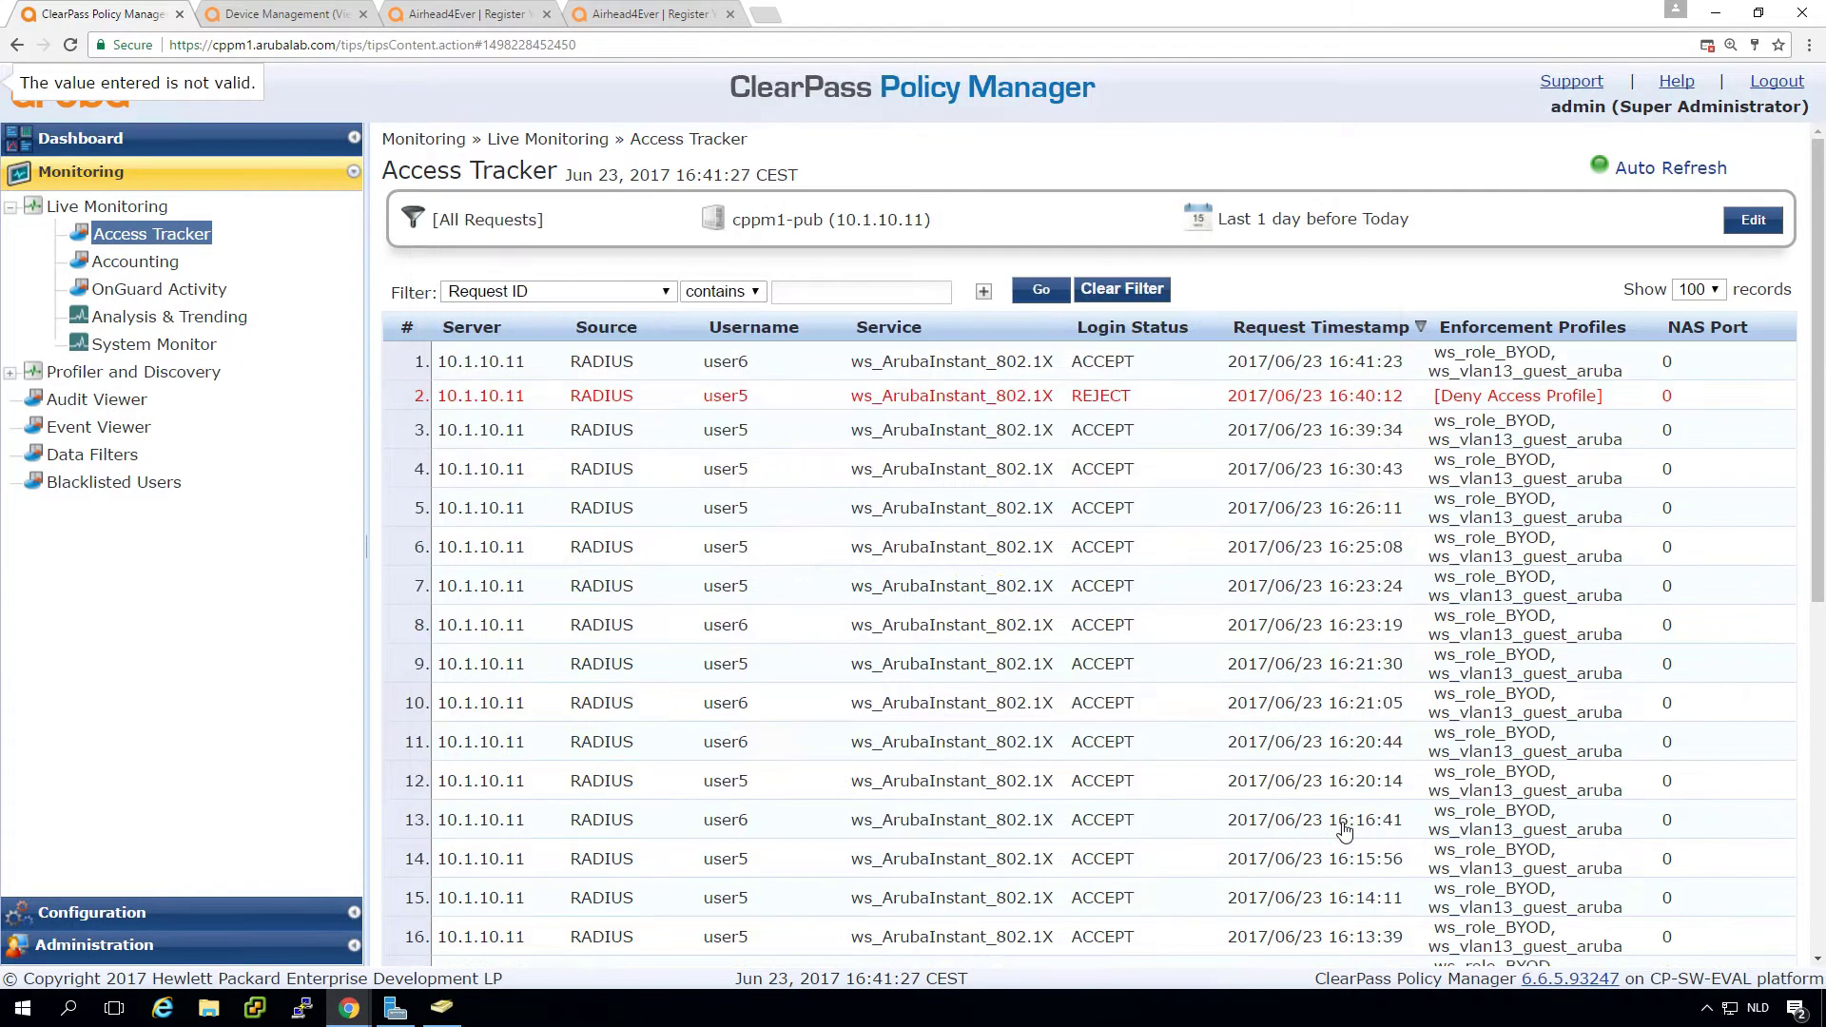
Review user6's new 16:41:23 request, accepted despite the disabled account.
{"action": "left_click", "coordinate": [948, 380]}
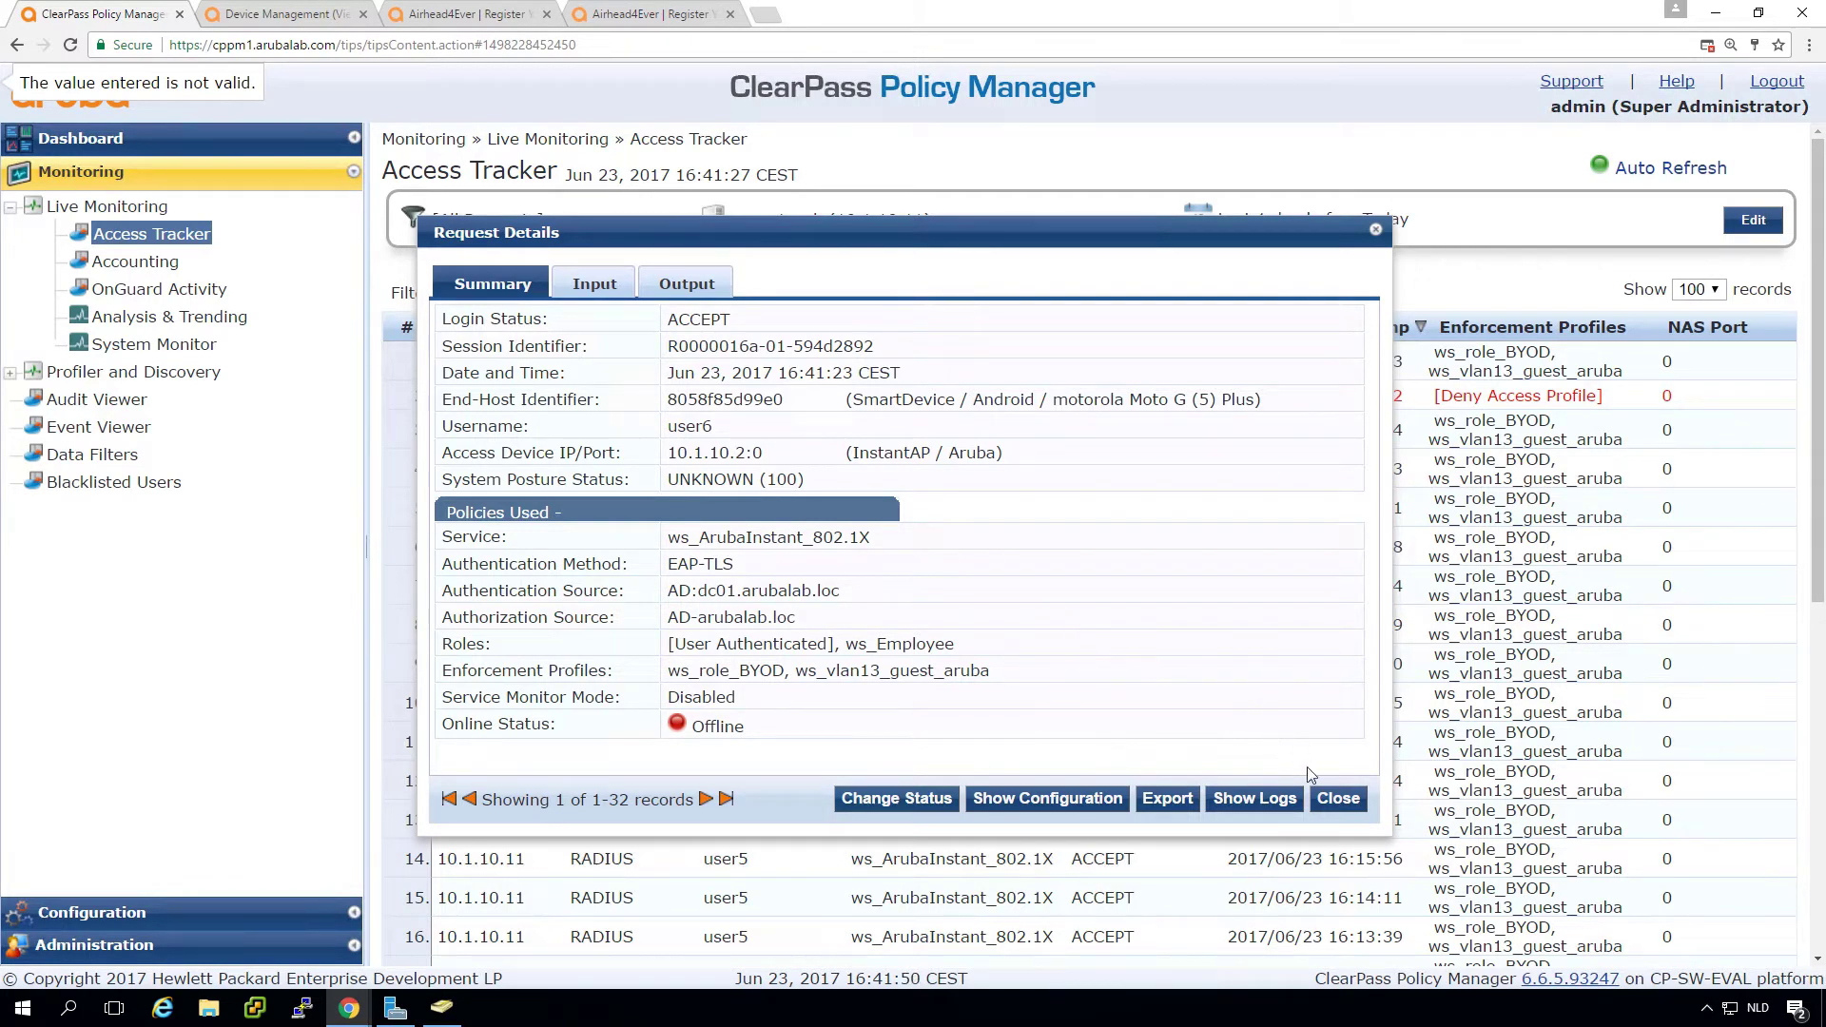
{"action": "left_click", "coordinate": [1341, 802]}
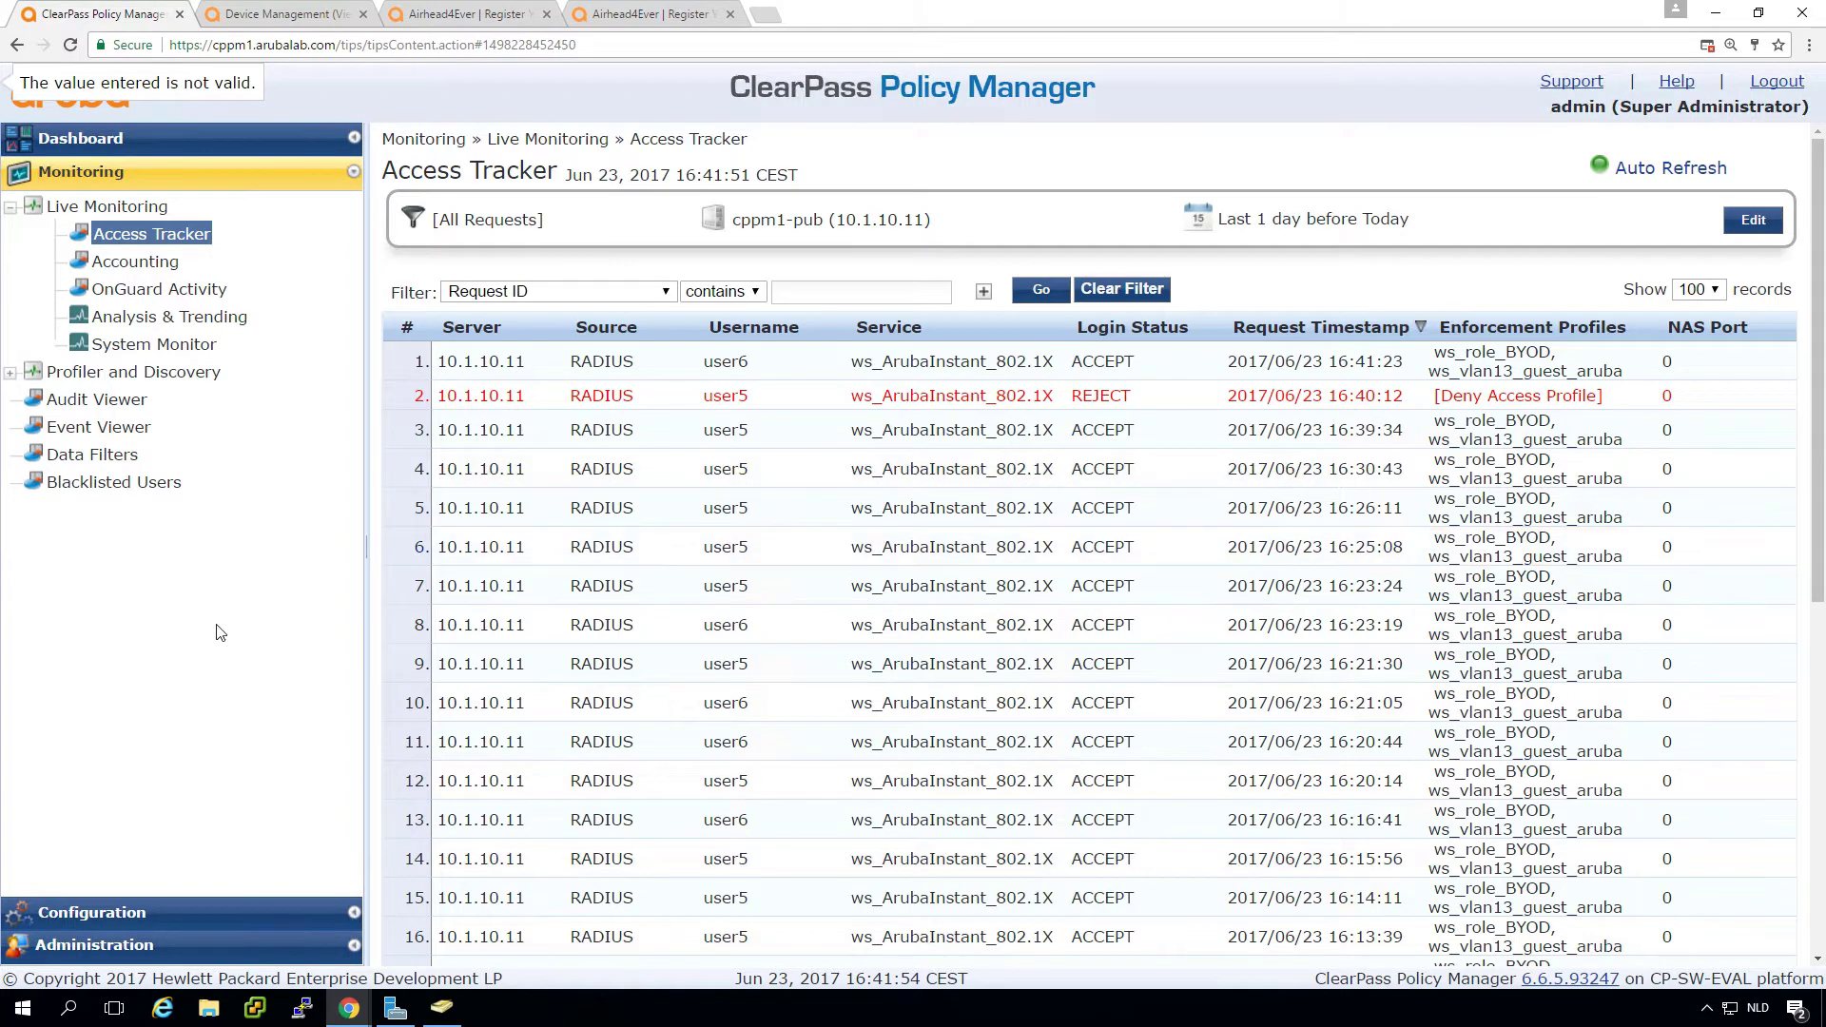
{"action": "left_click", "coordinate": [103, 913]}
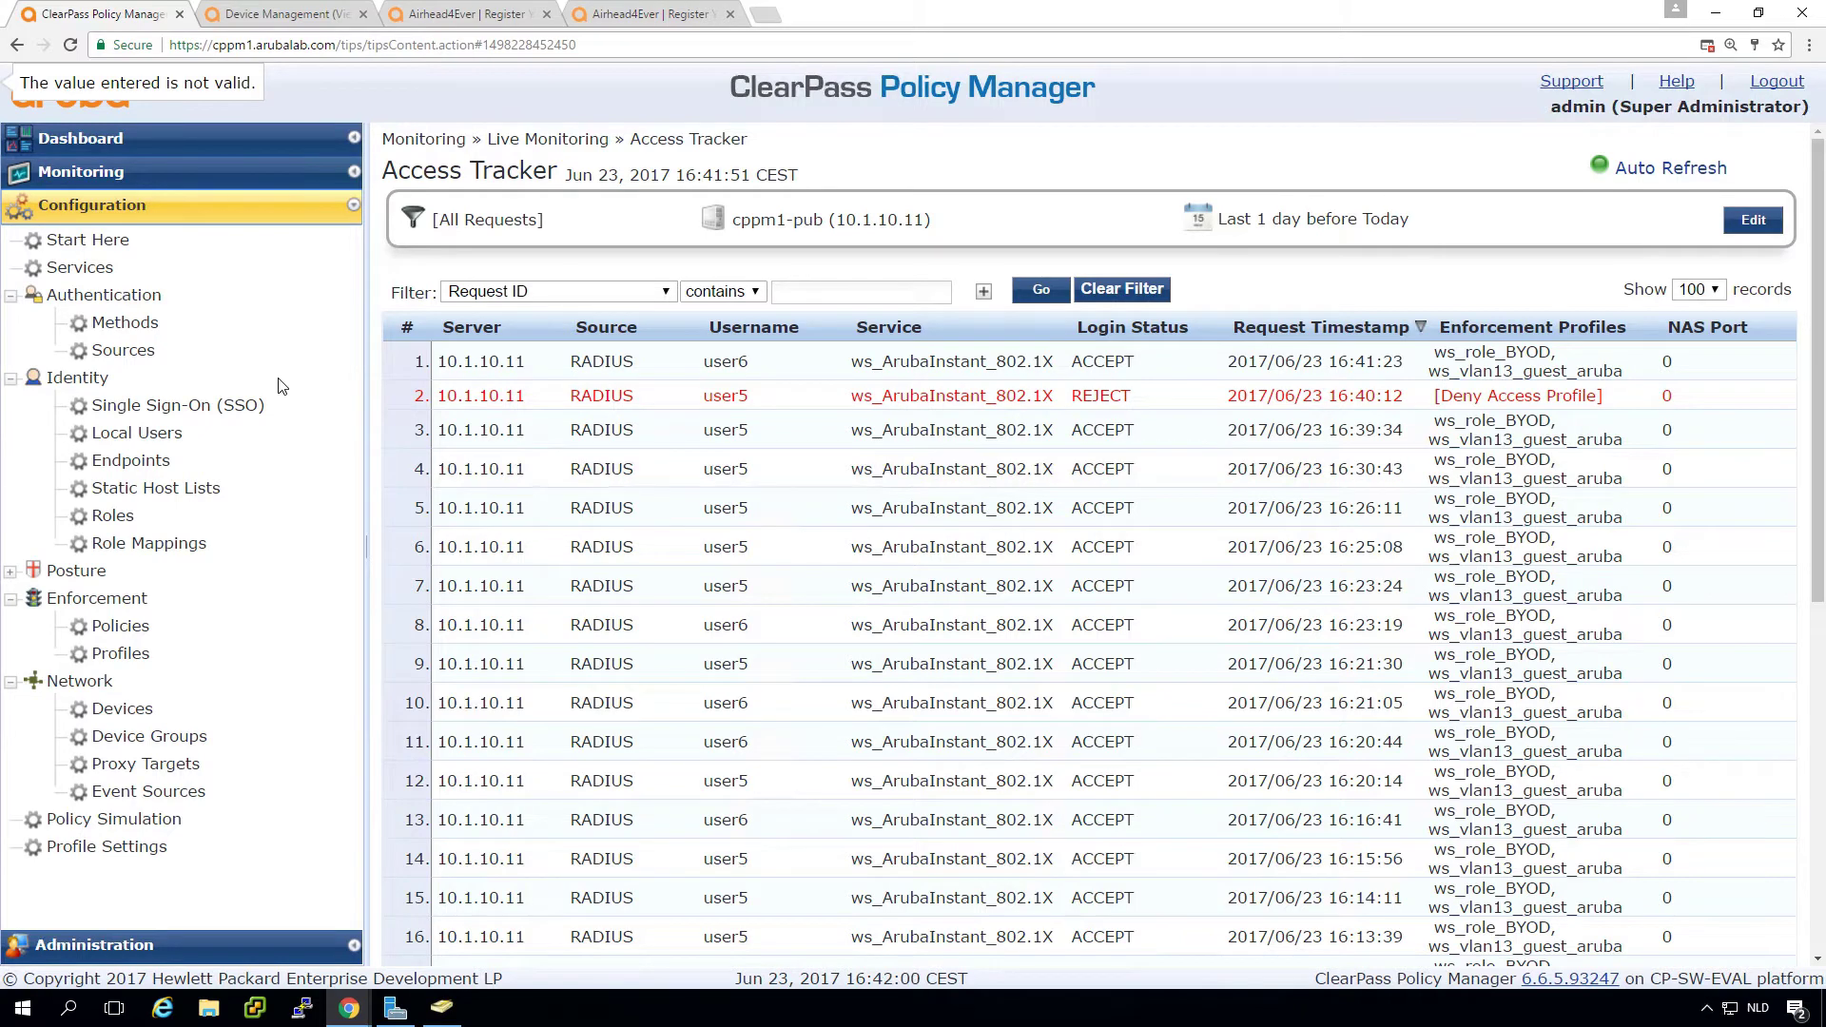
Inspect the Authentication filter query on the AD-arubalab.loc source's Attributes tab, closing without changes.
{"action": "left_click", "coordinate": [122, 351]}
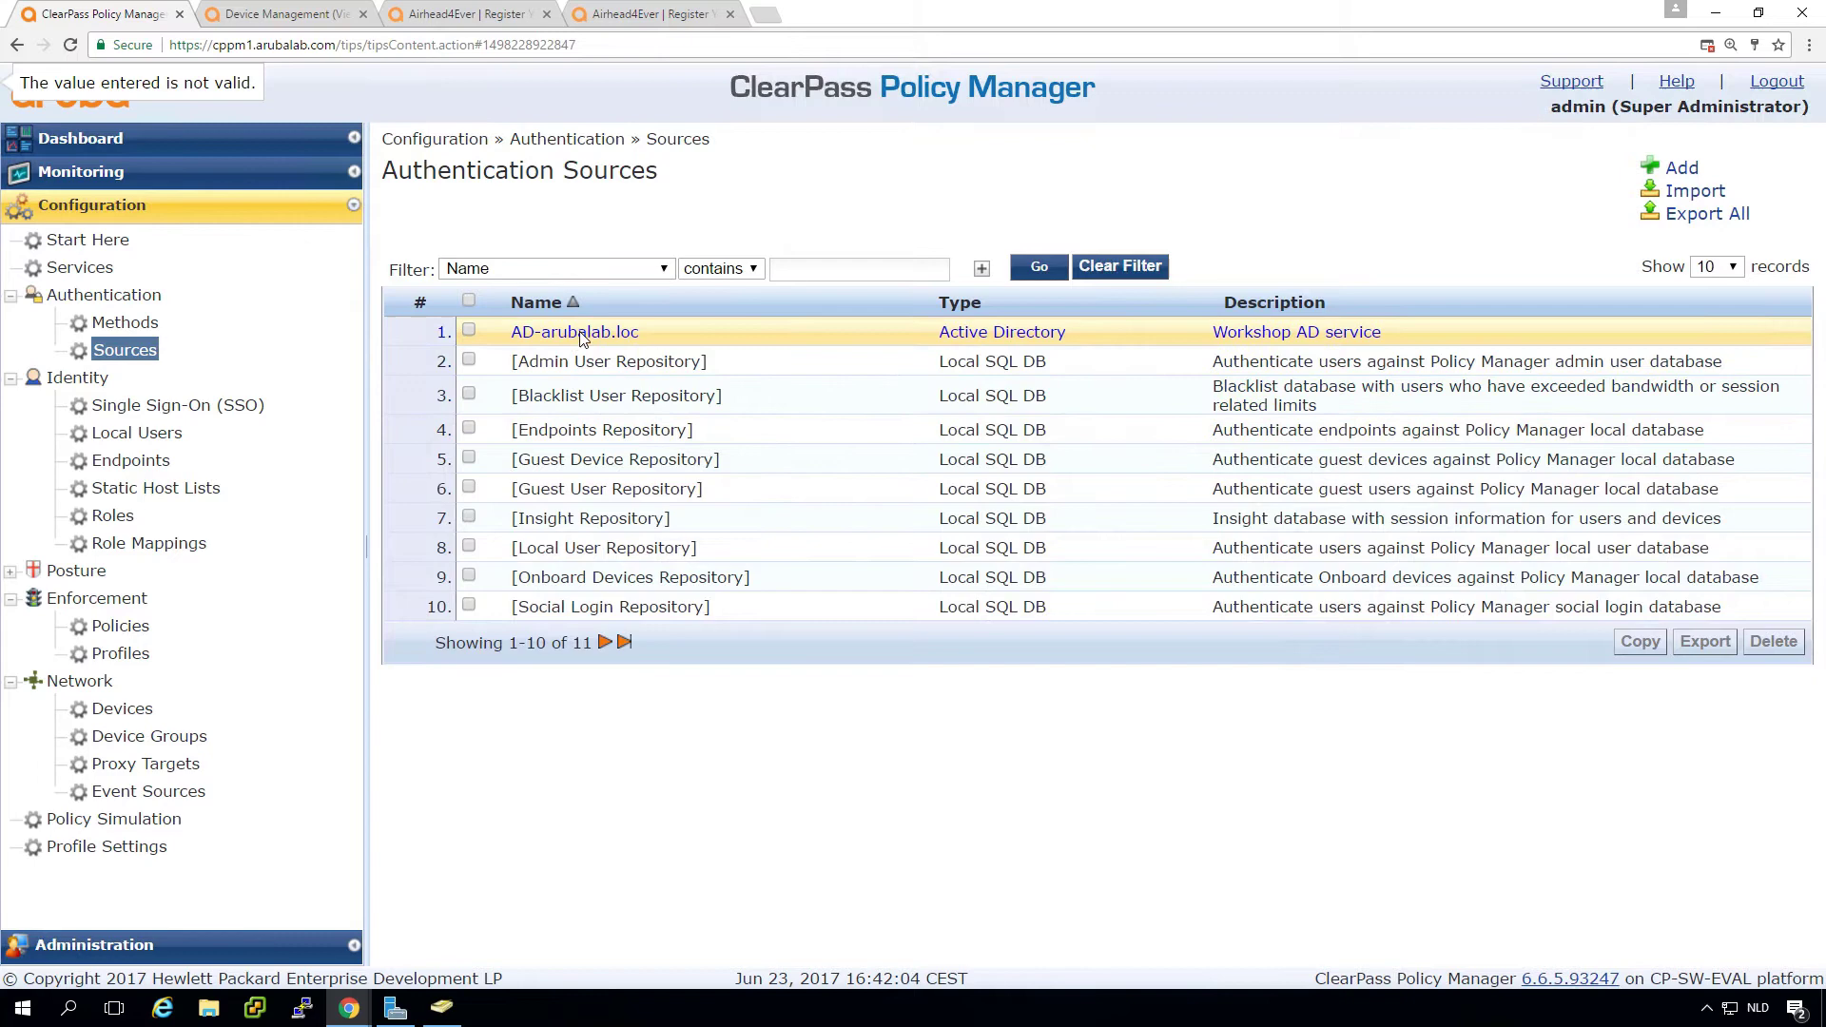
{"action": "left_click", "coordinate": [575, 333]}
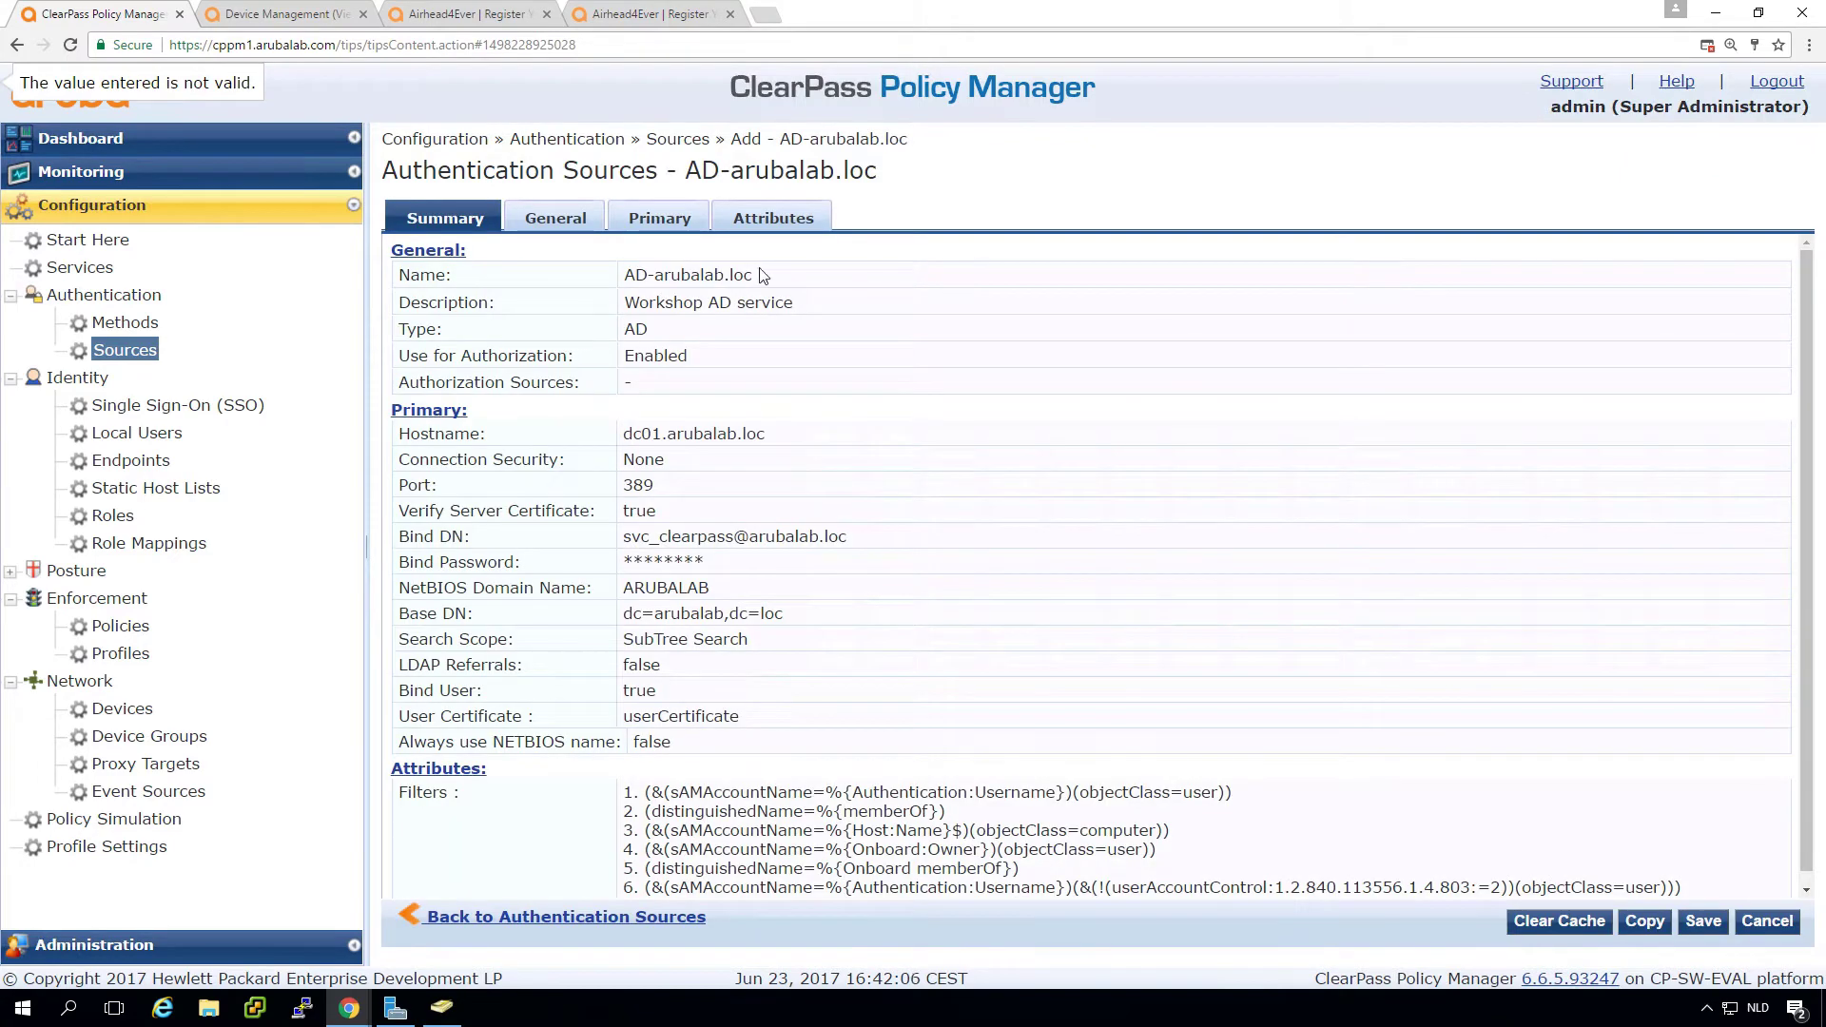
{"action": "left_click", "coordinate": [773, 220]}
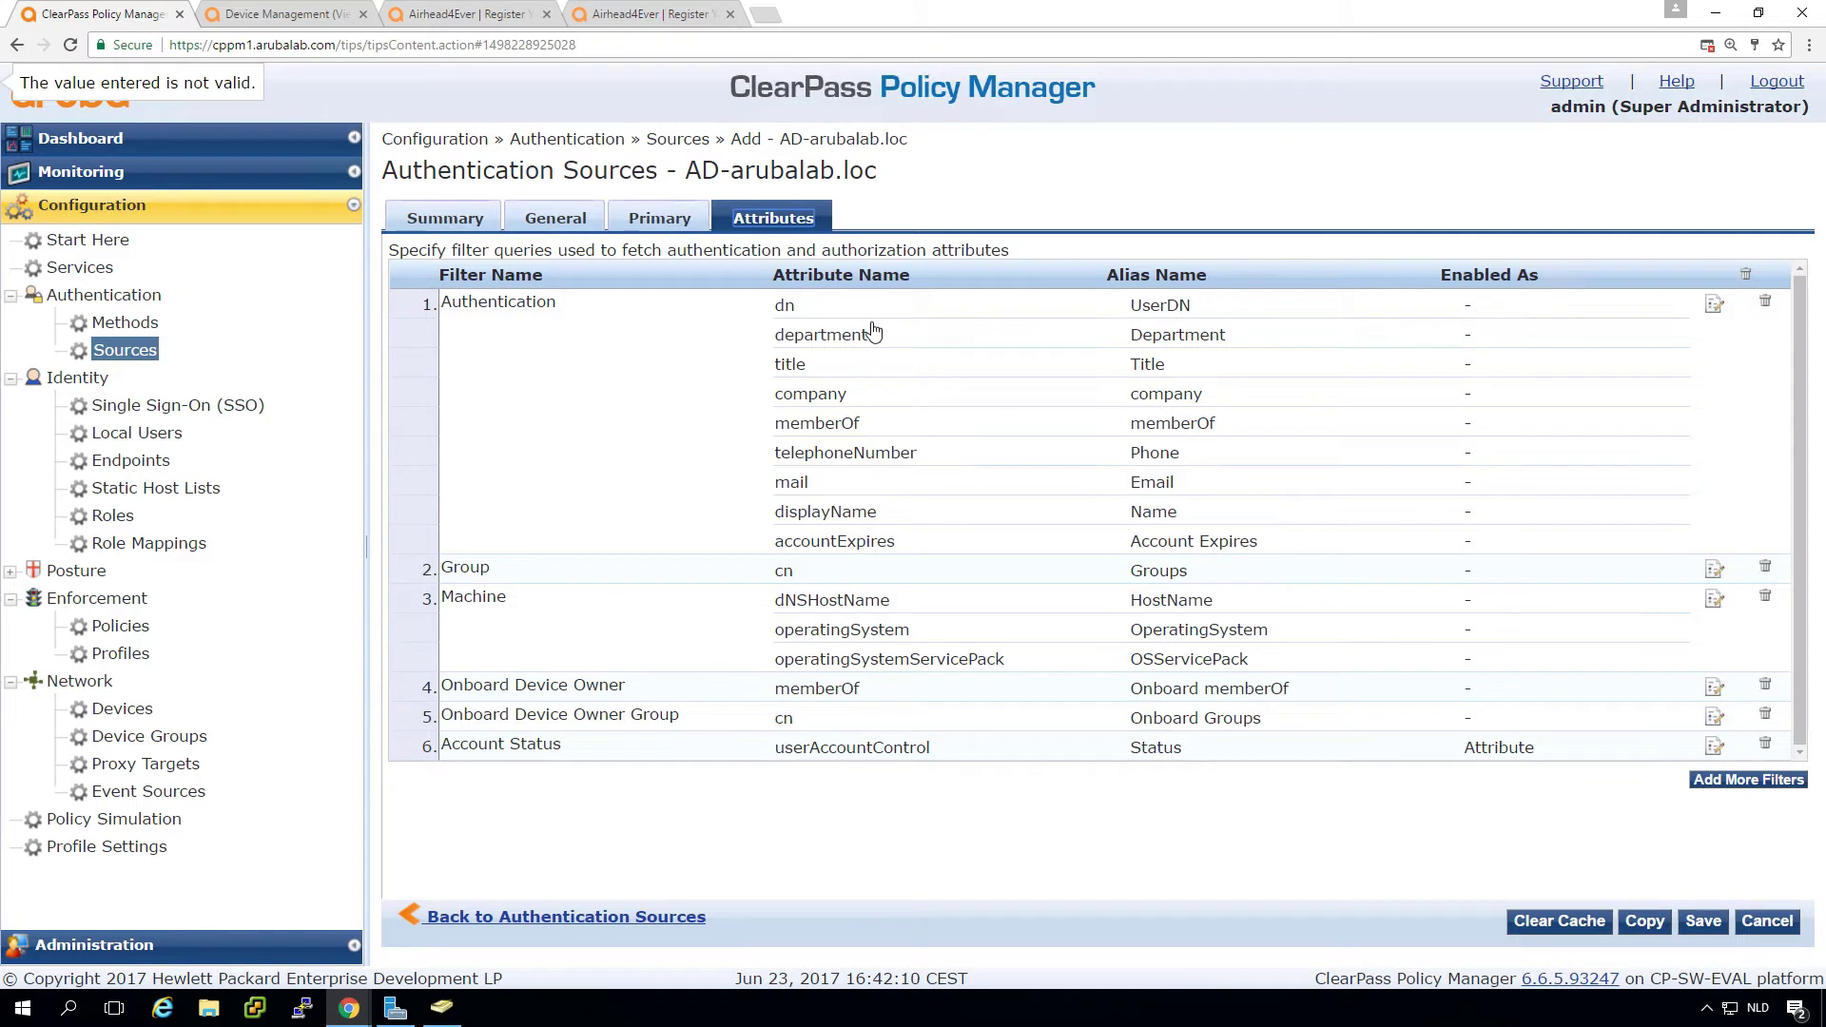
{"action": "left_click", "coordinate": [1716, 306]}
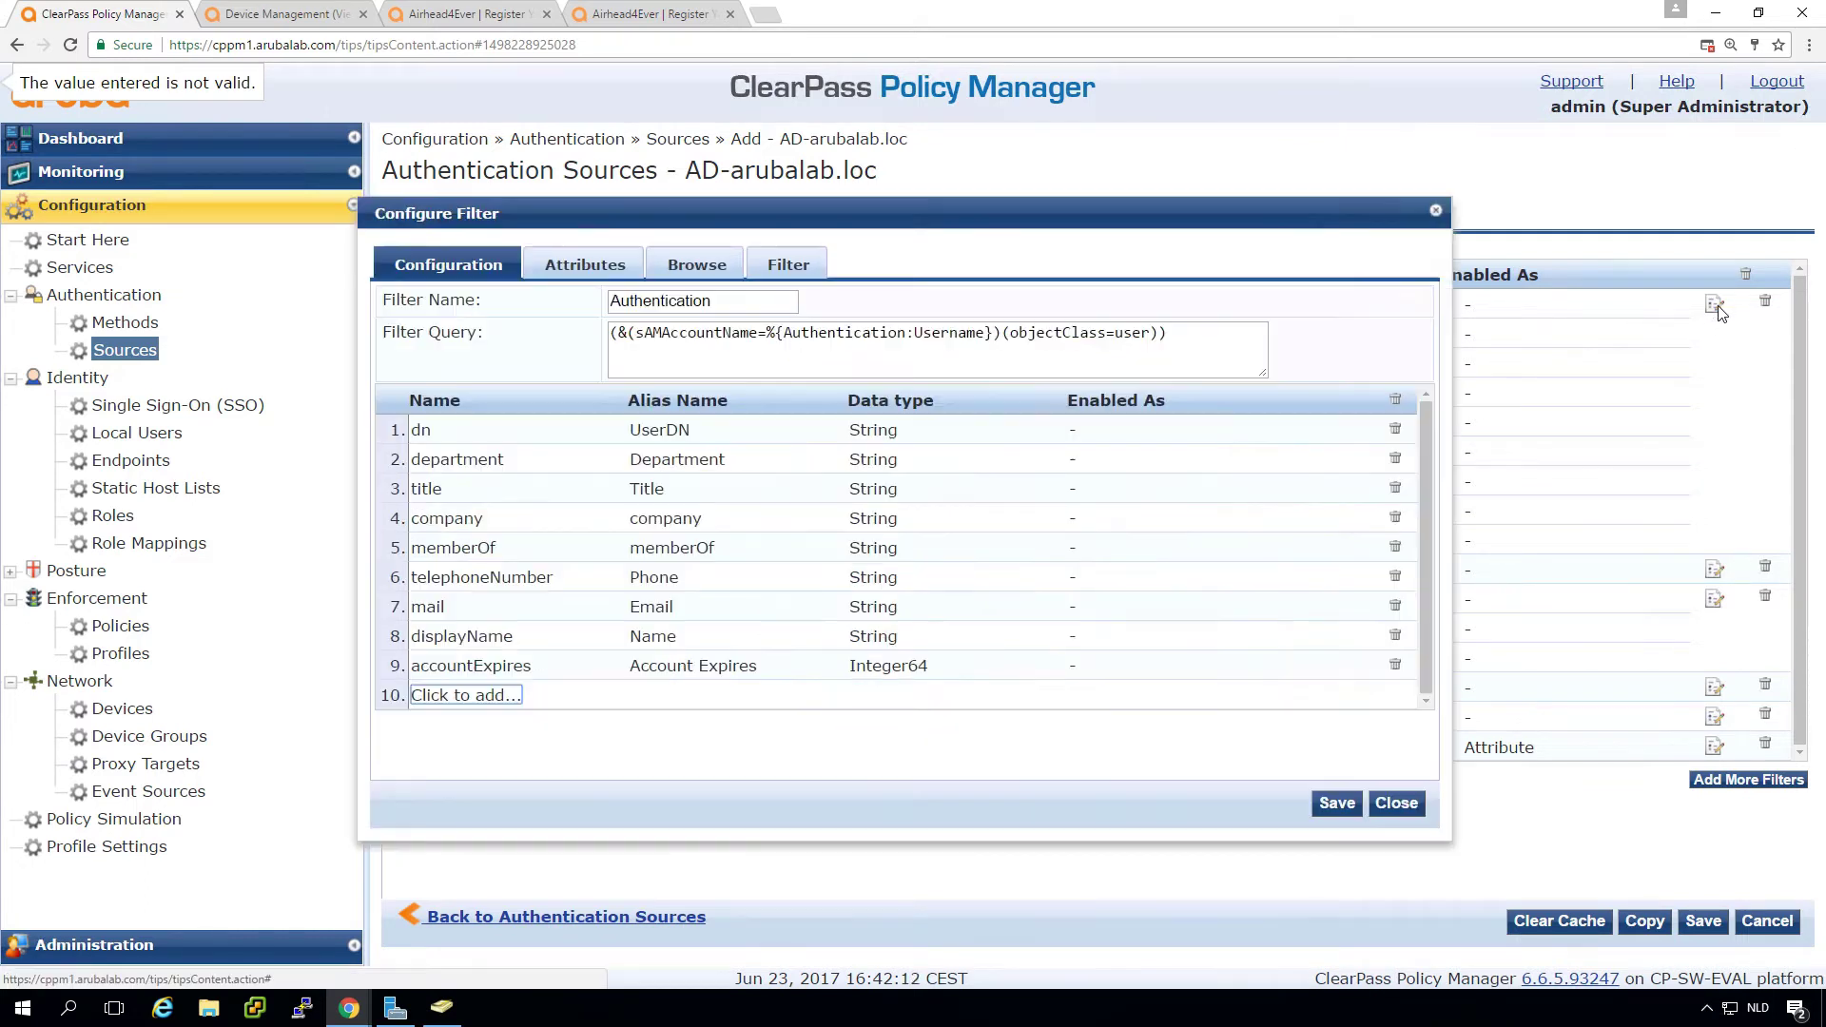
{"action": "left_click", "coordinate": [687, 367]}
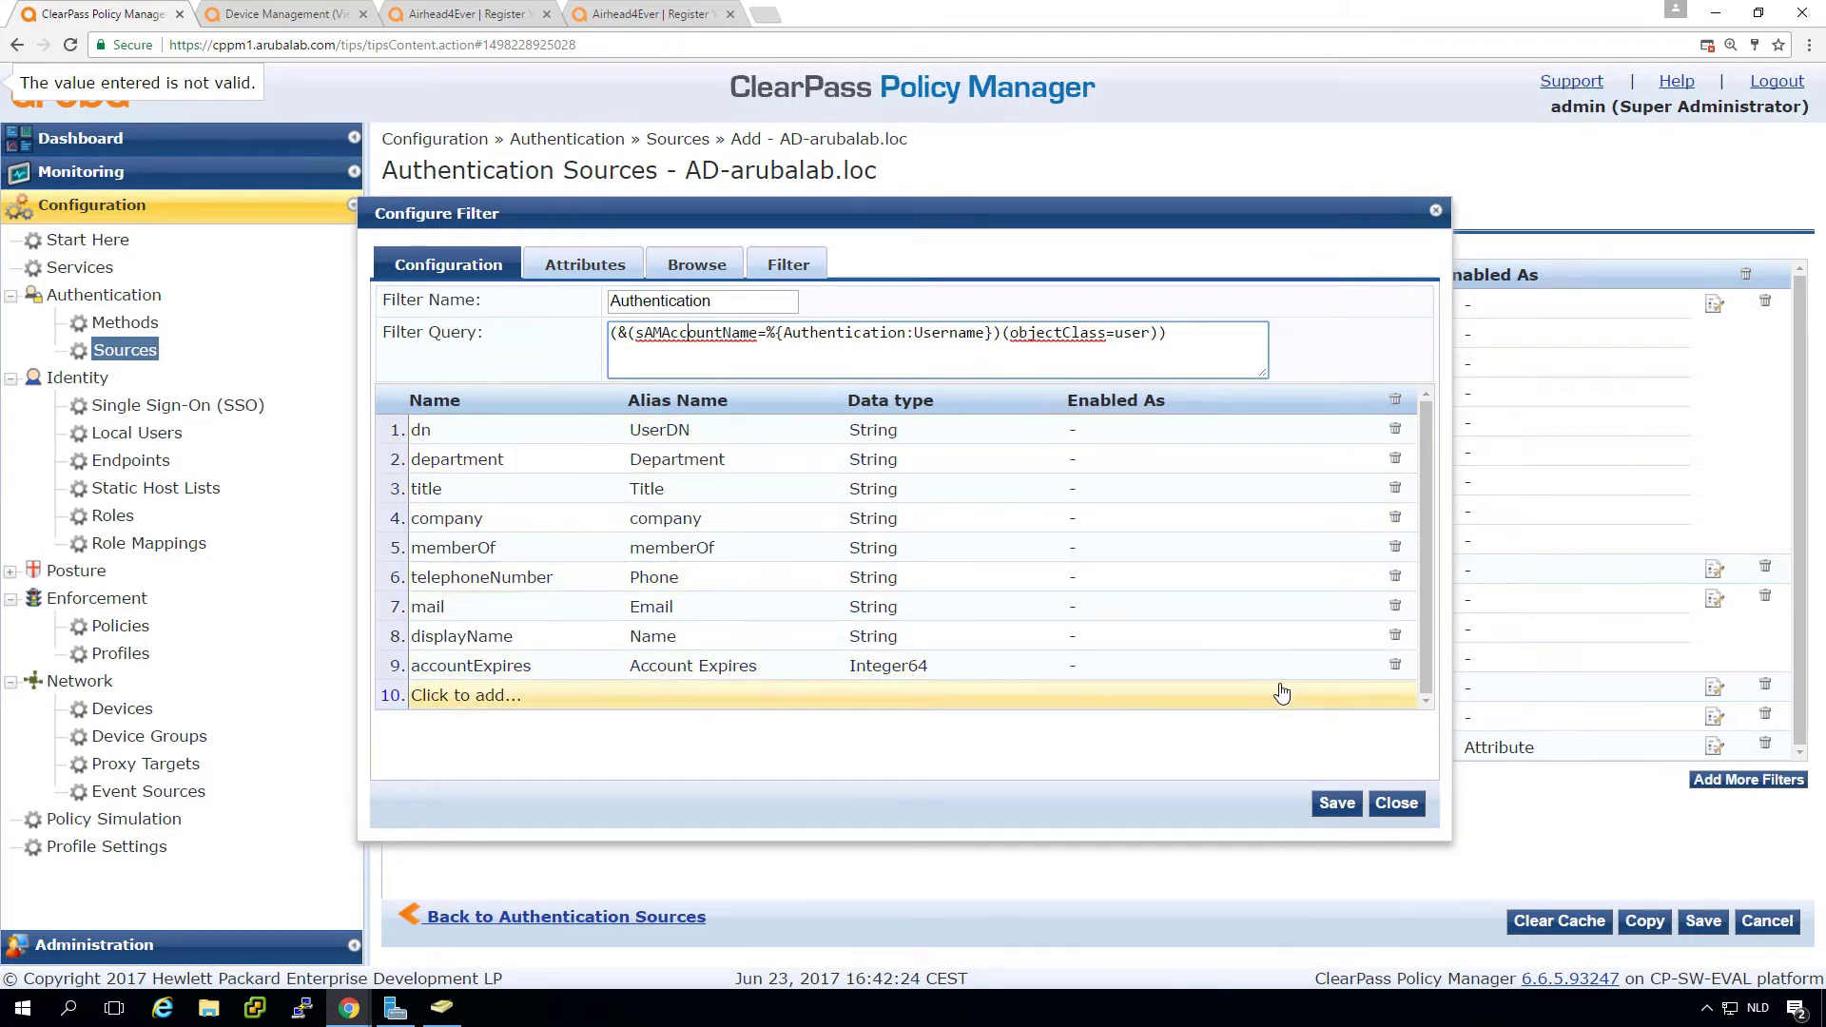
{"action": "left_click", "coordinate": [1396, 802]}
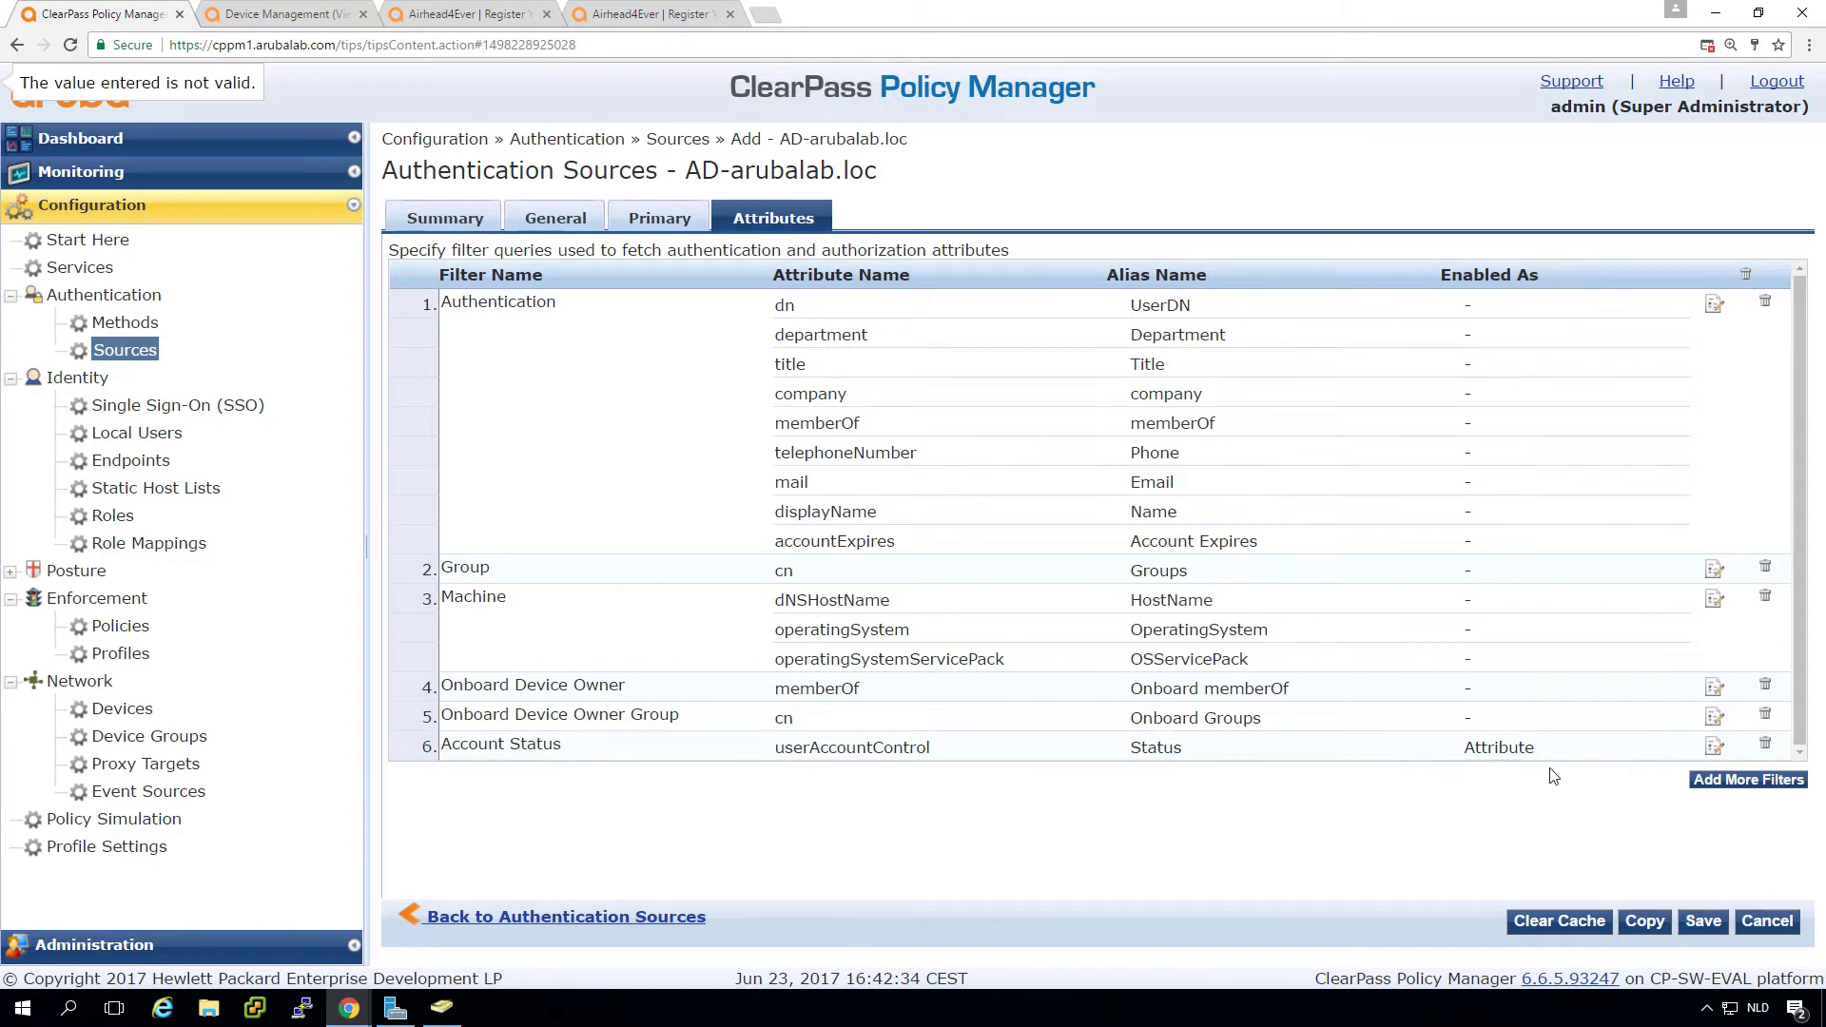
Review the Account Status filter's userAccountControl query for disabled accounts and save the filter.
{"action": "left_click", "coordinate": [1713, 748]}
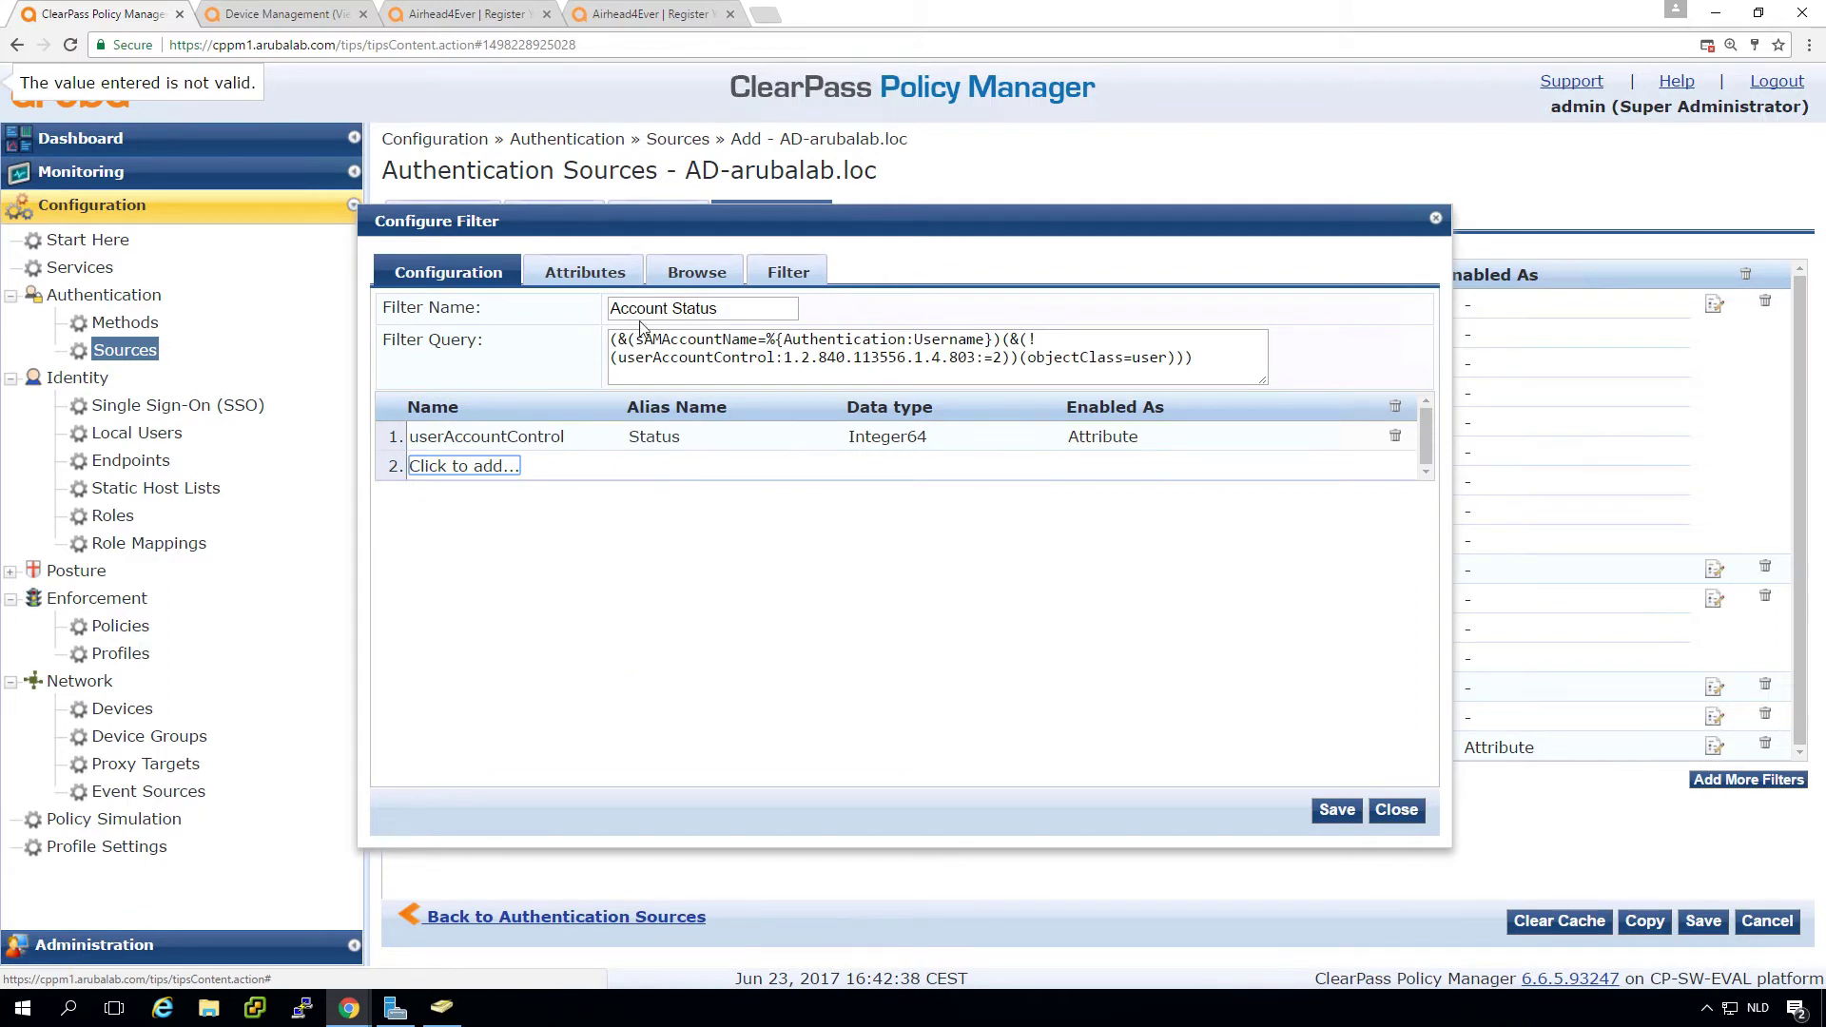
{"action": "left_click_drag", "start_coordinate": [619, 339], "coordinate": [1020, 358]}
{"action": "left_click", "coordinate": [1004, 344]}
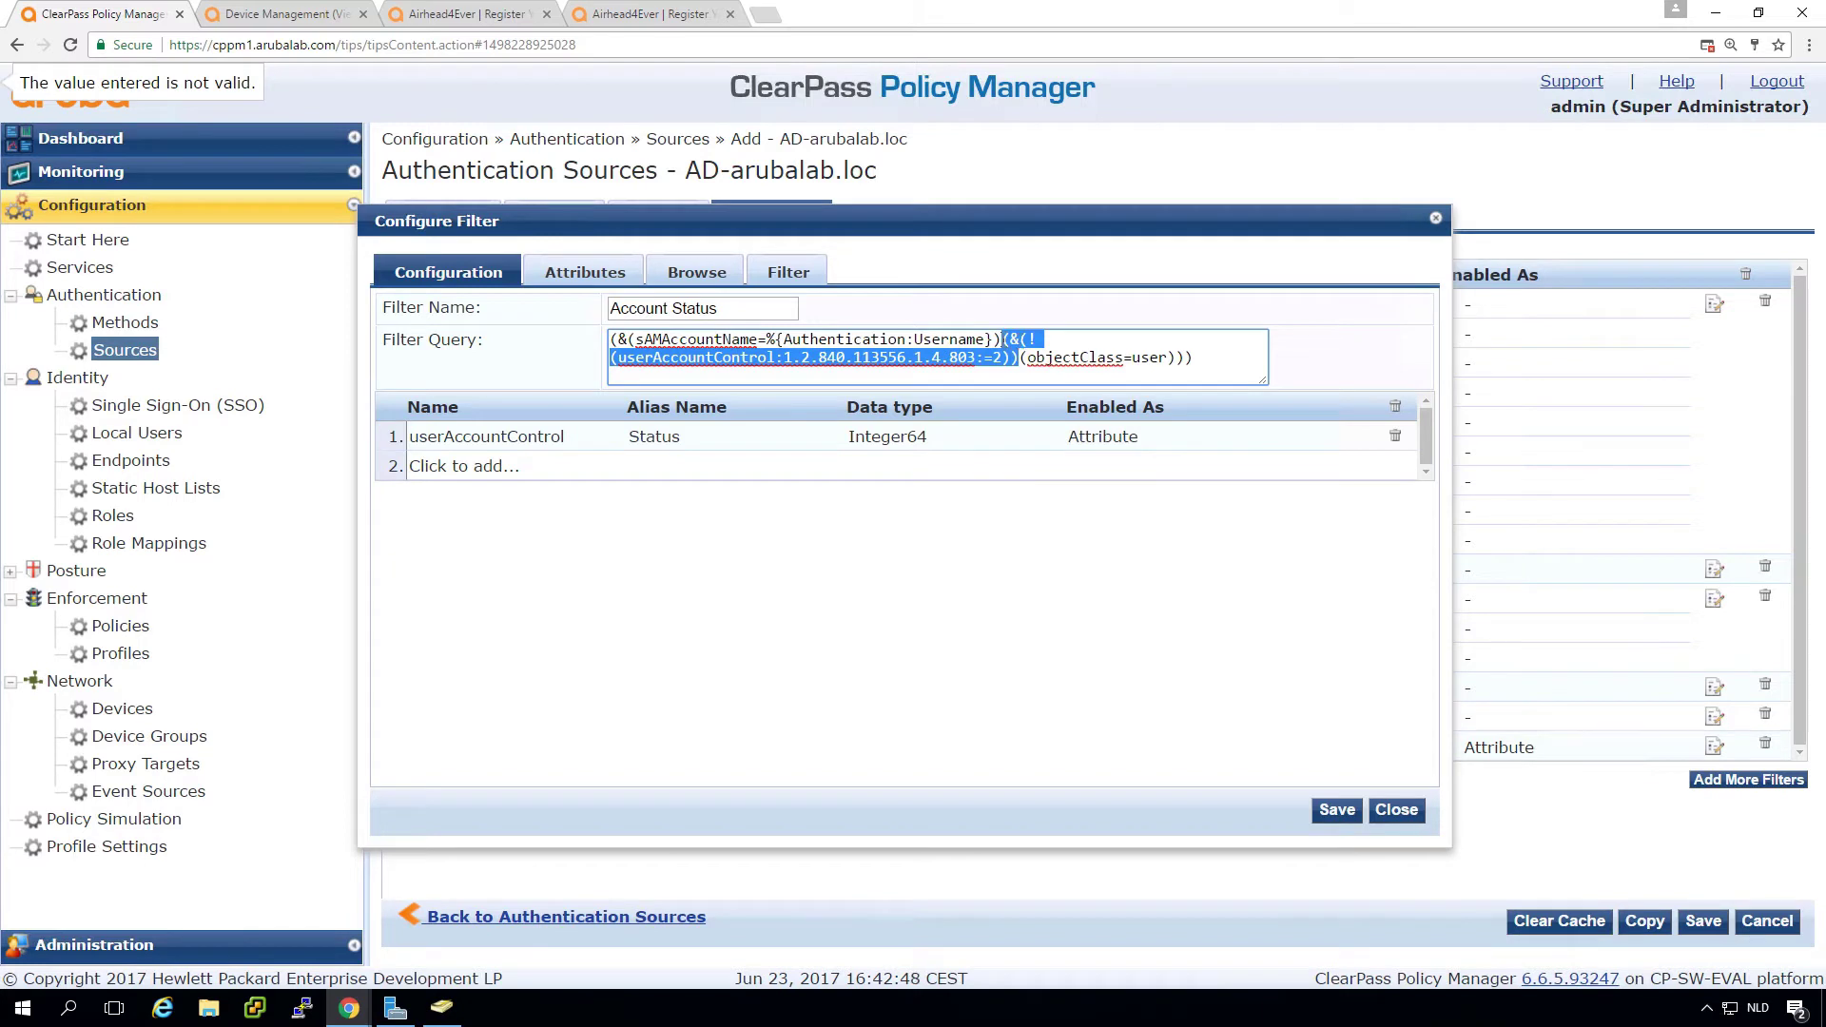
{"action": "left_click_drag", "start_coordinate": [1002, 339], "coordinate": [1015, 335]}
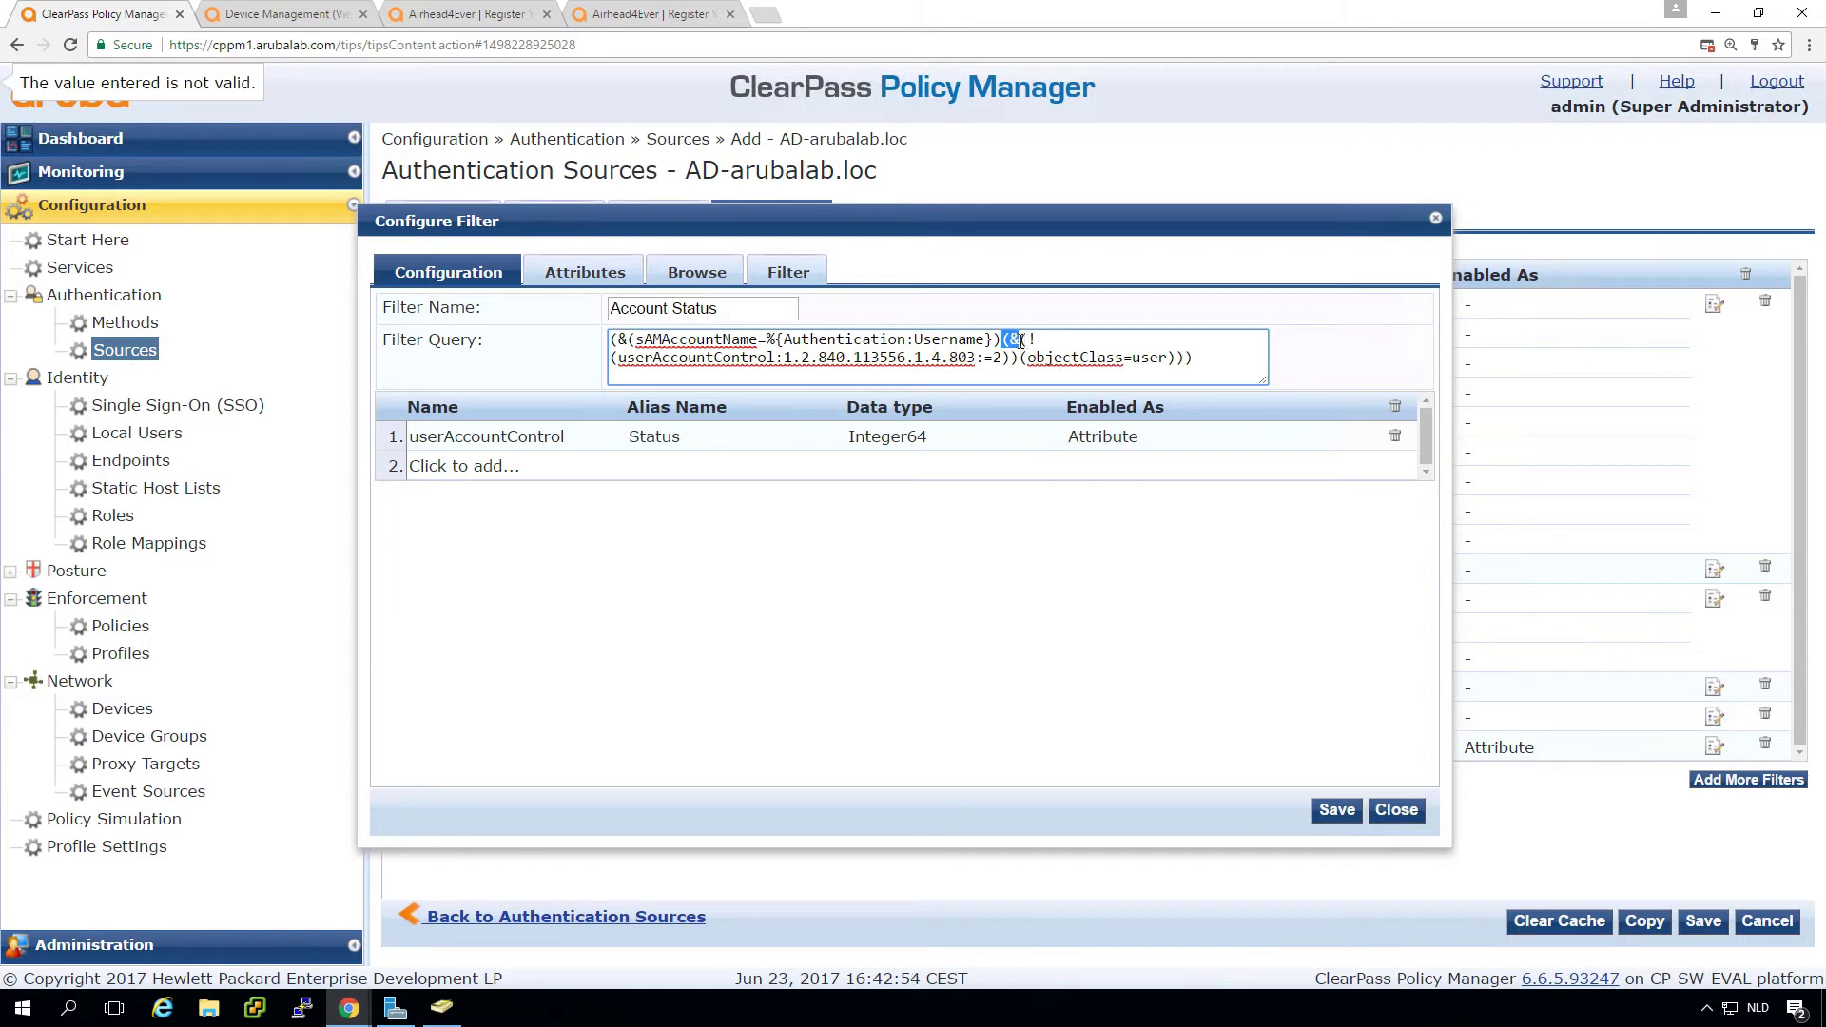
{"action": "left_click_drag", "start_coordinate": [1021, 340], "coordinate": [1019, 357]}
{"action": "left_click", "coordinate": [1021, 340]}
{"action": "double_click", "coordinate": [1021, 339]}
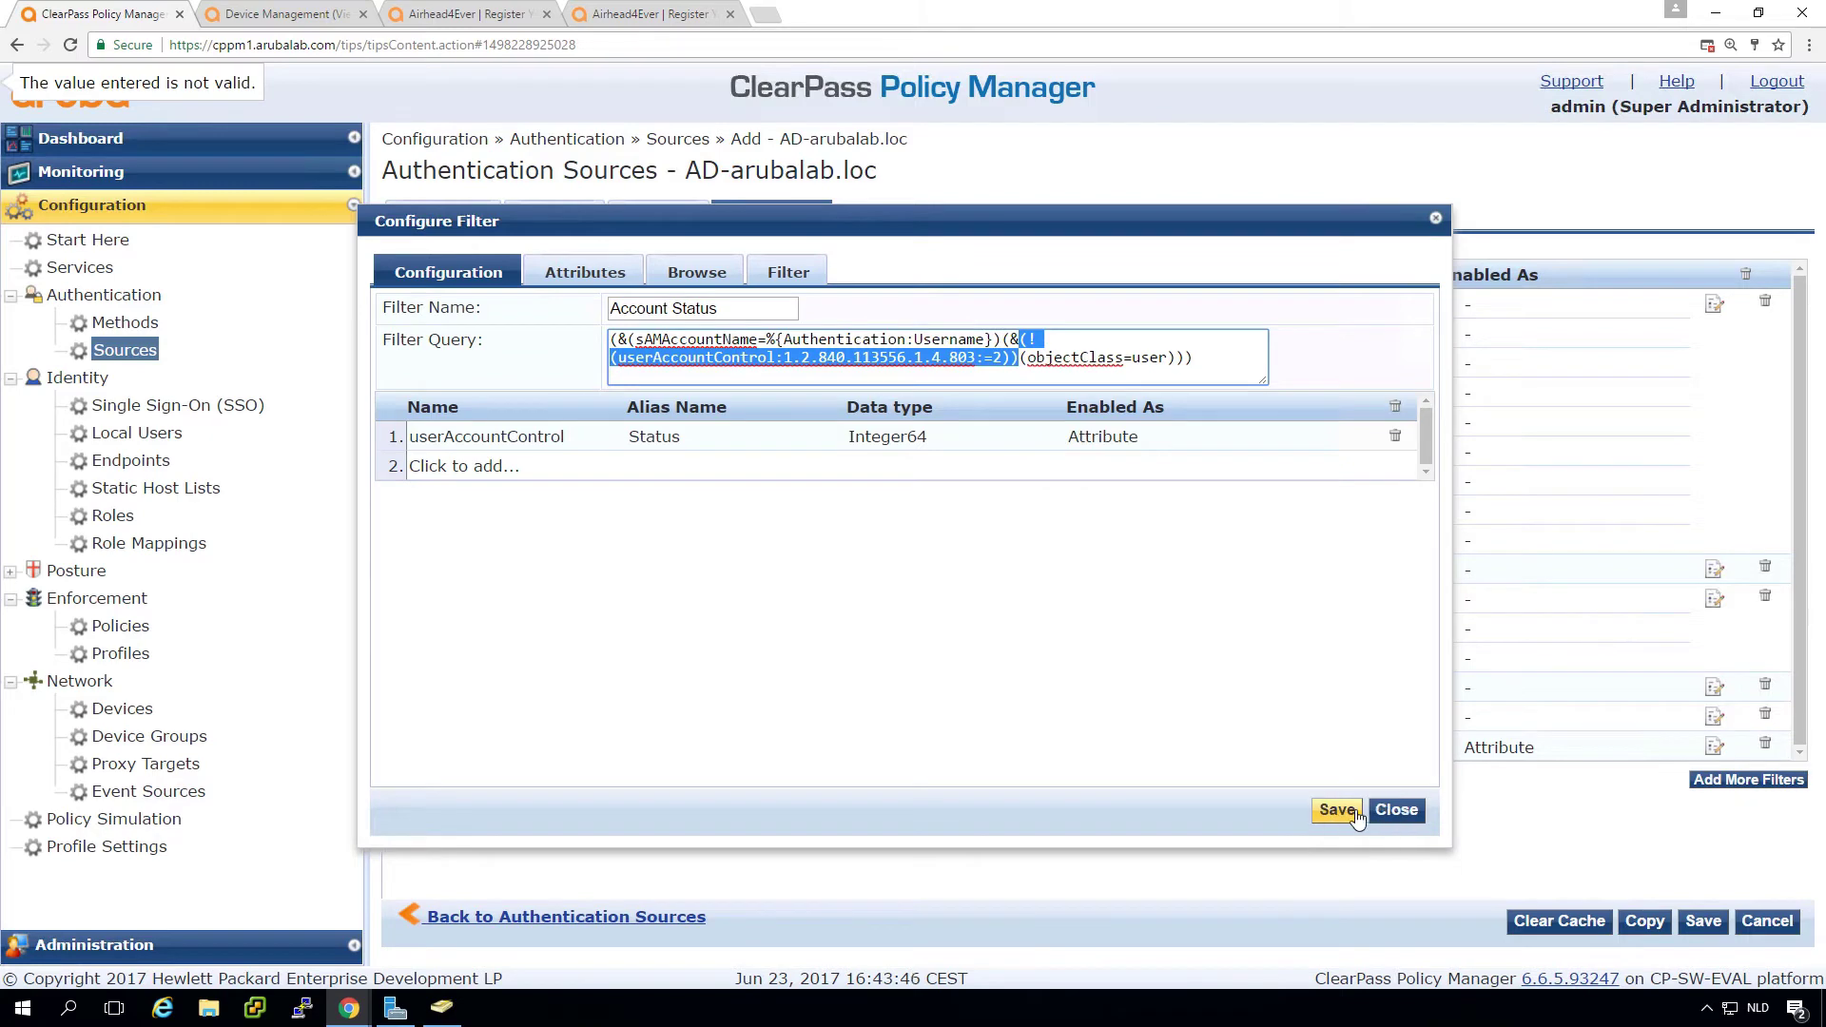
{"action": "left_click", "coordinate": [1395, 811]}
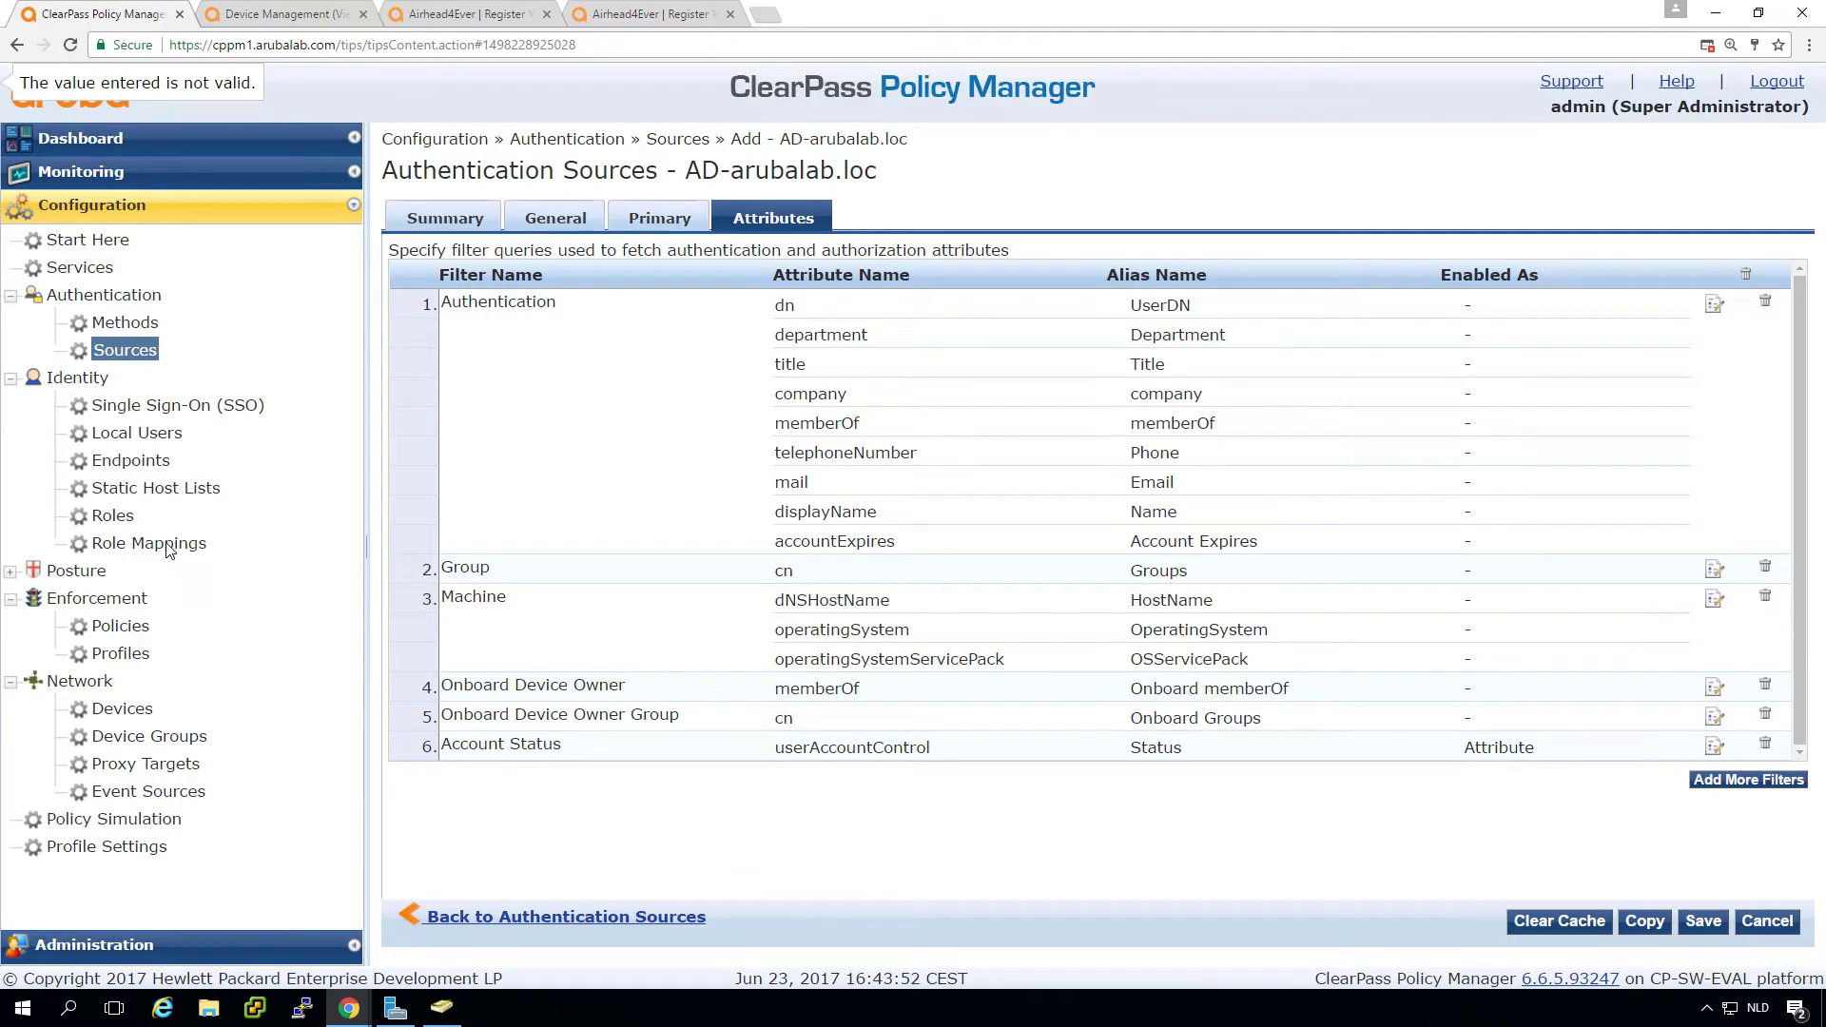
Check the ws_Disabled role, then open the ws_Rolemapping policy's Mapping Rules.
{"action": "left_click", "coordinate": [110, 517]}
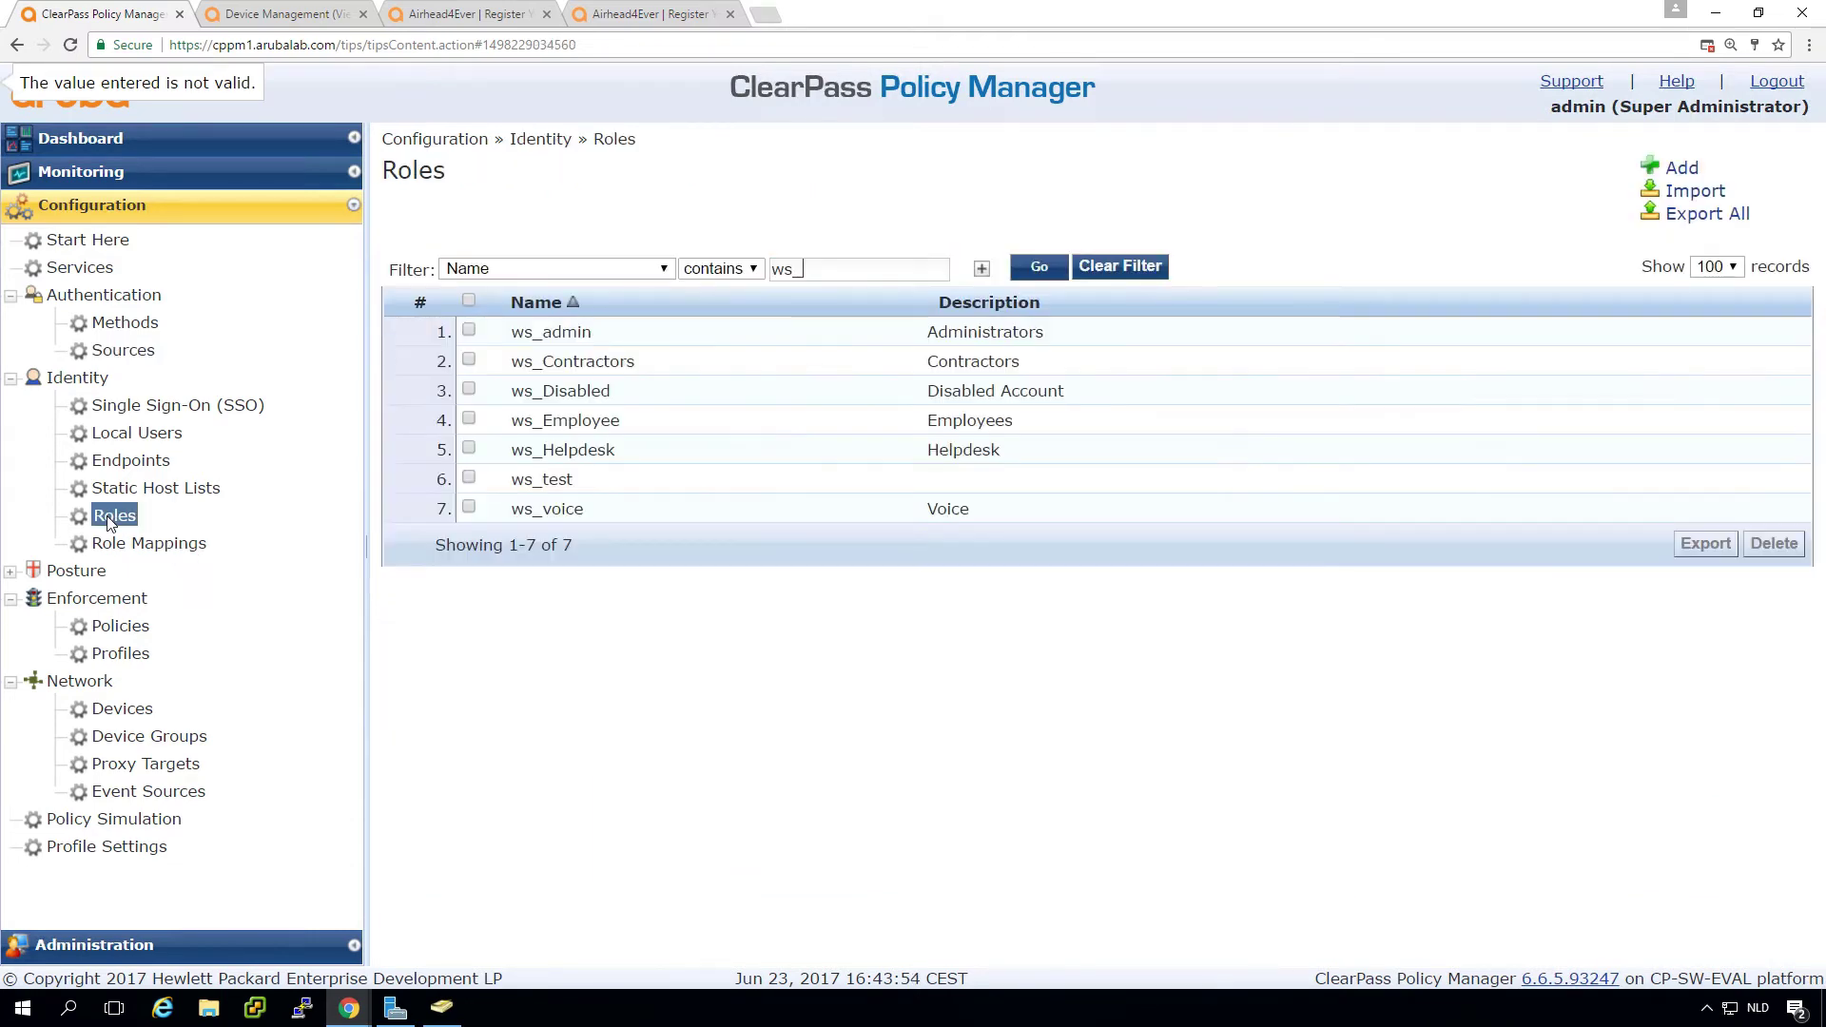
{"action": "left_click", "coordinate": [571, 398]}
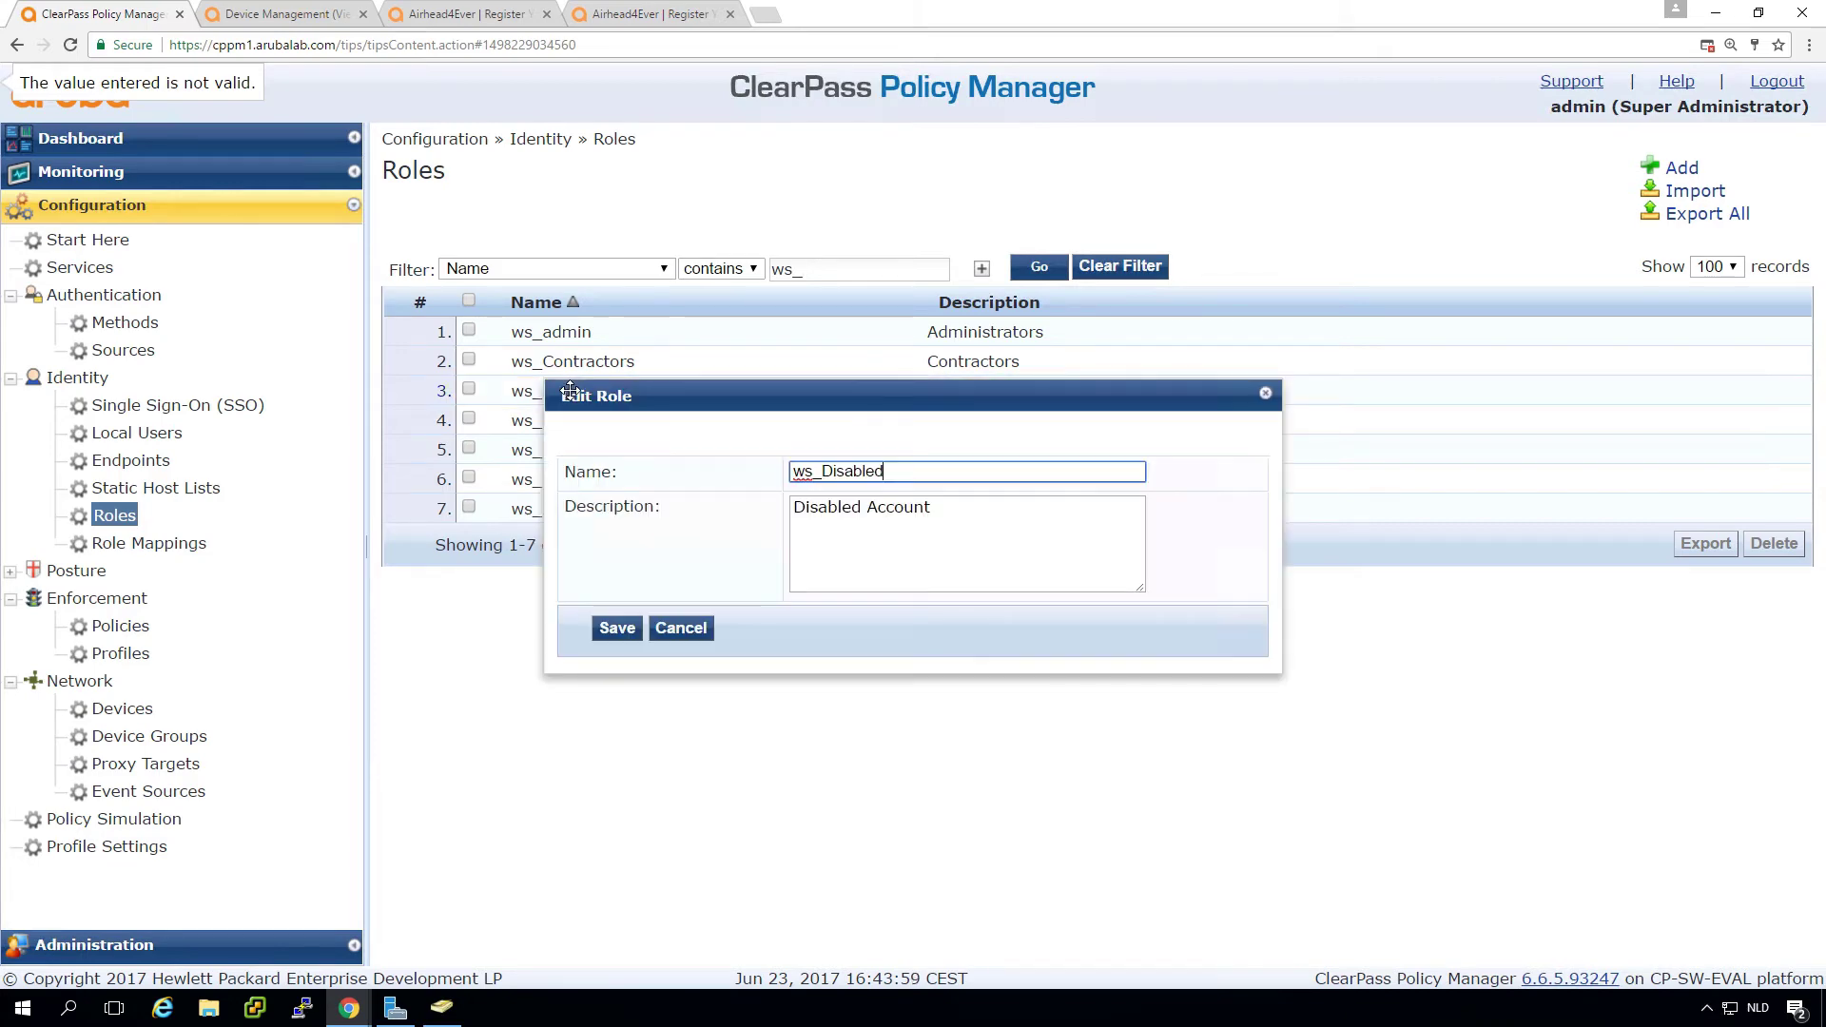
{"action": "left_click", "coordinate": [674, 629]}
{"action": "left_click", "coordinate": [141, 545]}
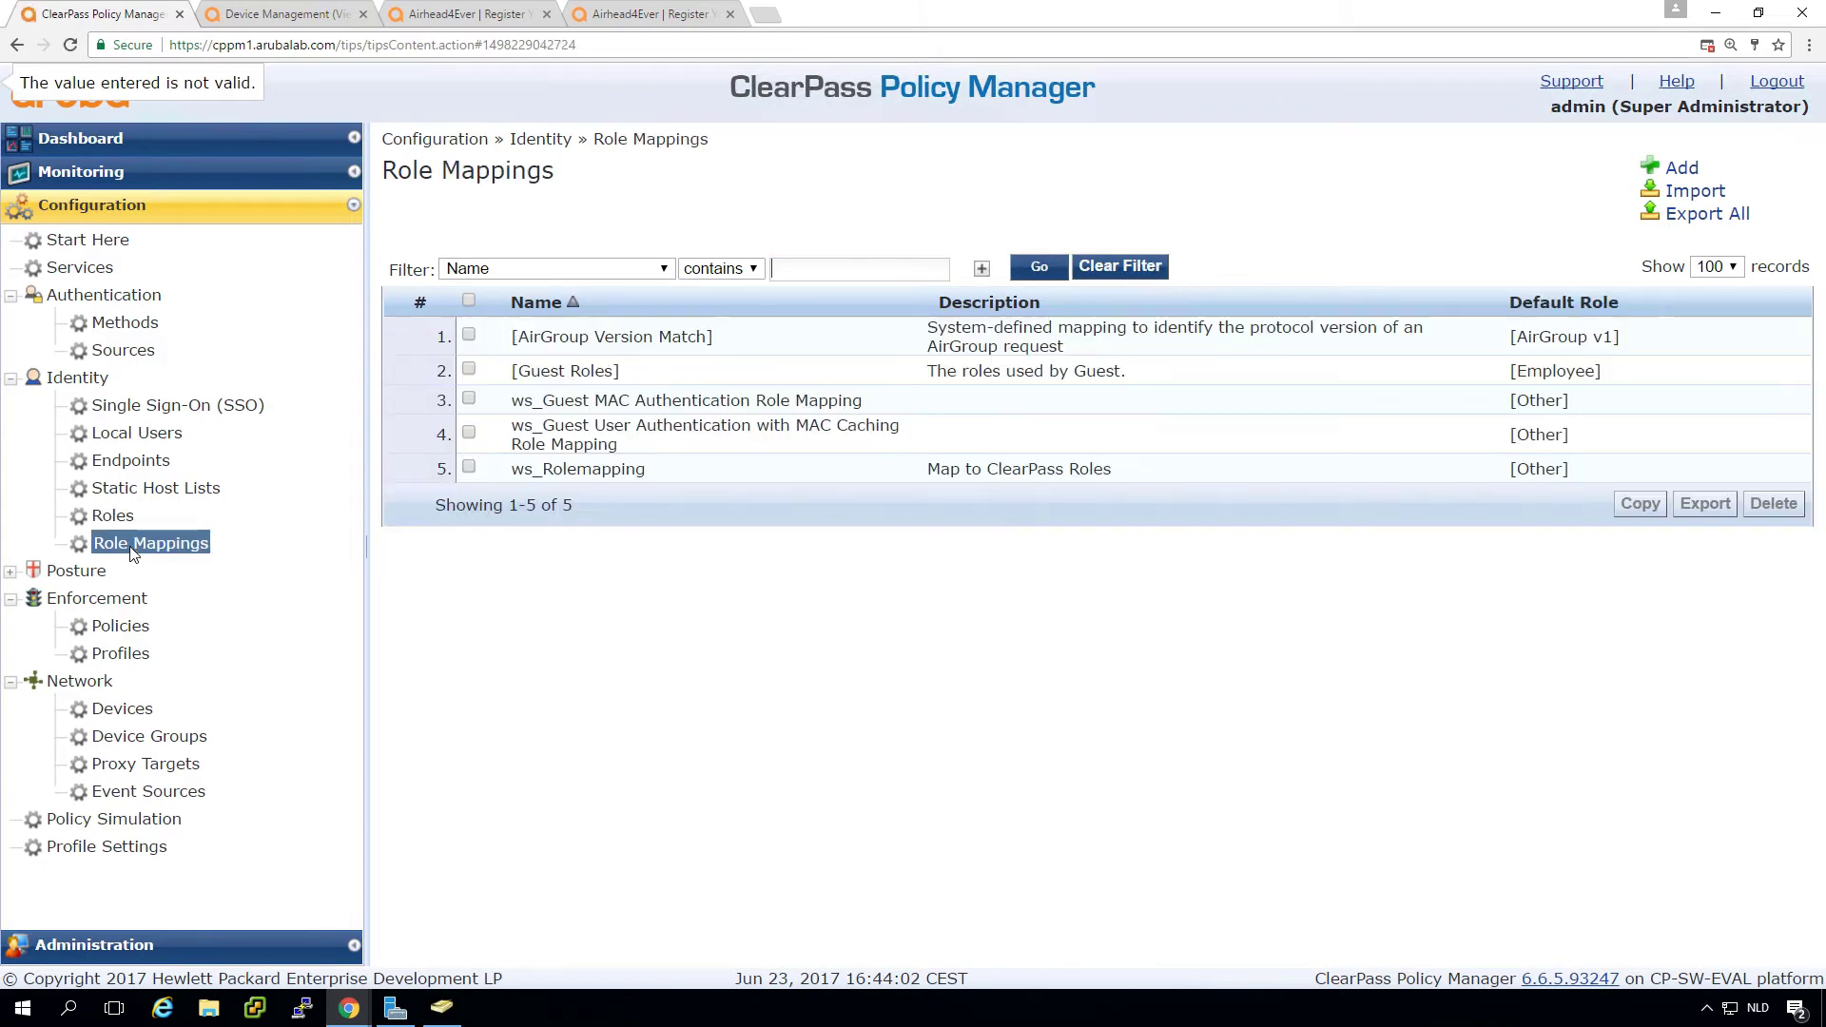
{"action": "left_click", "coordinate": [590, 469]}
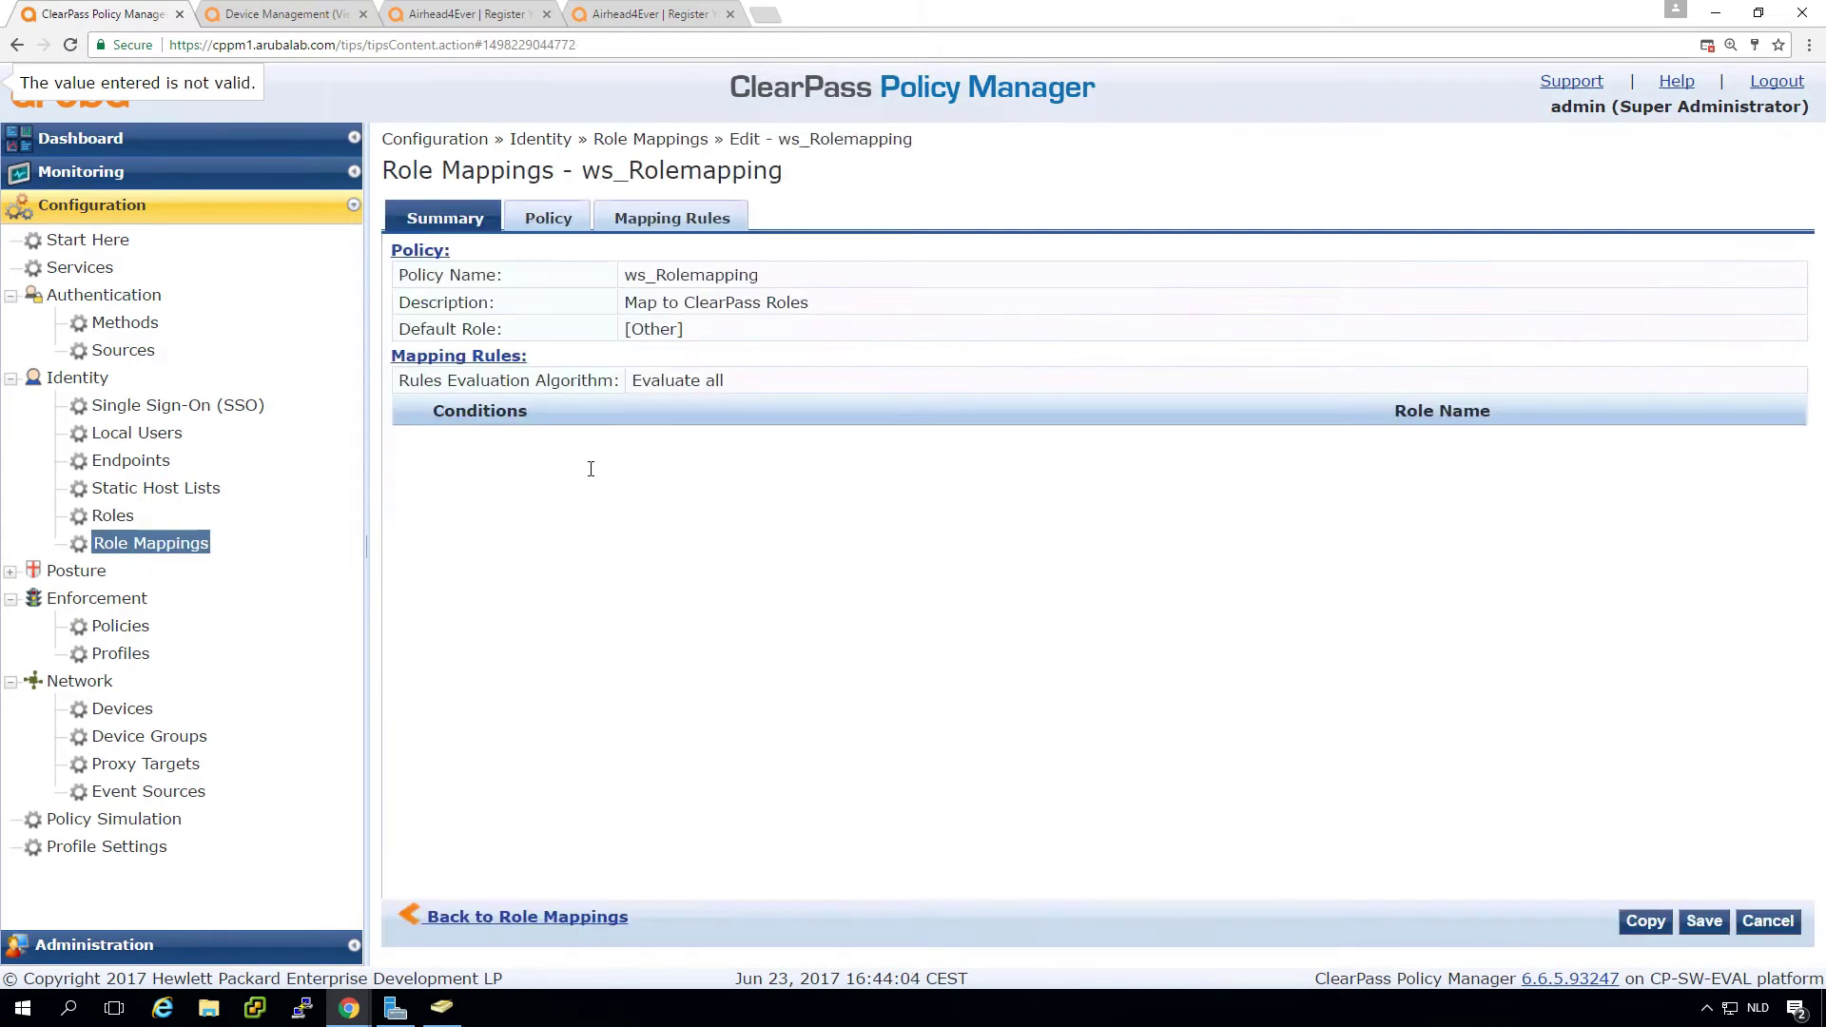
{"action": "left_click", "coordinate": [685, 218]}
Start a new mapping rule with condition type Authorization:AD-arubalab.loc and attribute Status.
{"action": "left_click", "coordinate": [536, 460]}
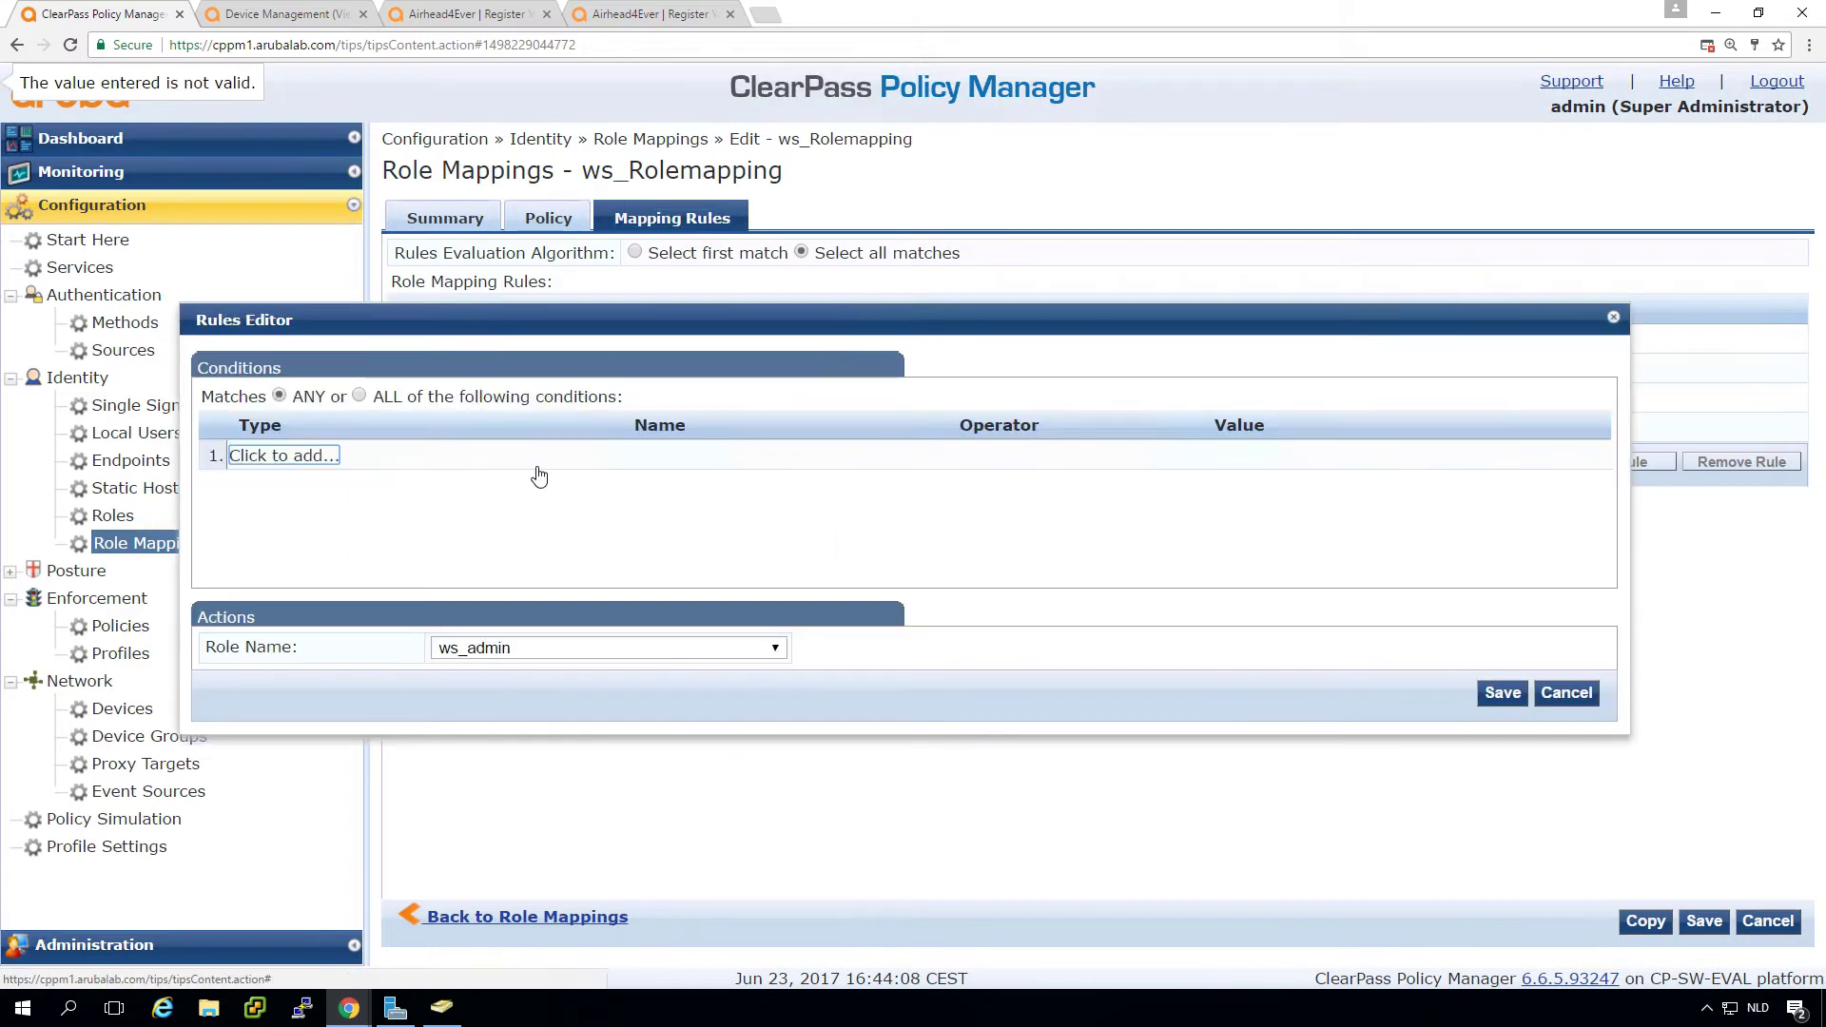
{"action": "left_click", "coordinate": [303, 456]}
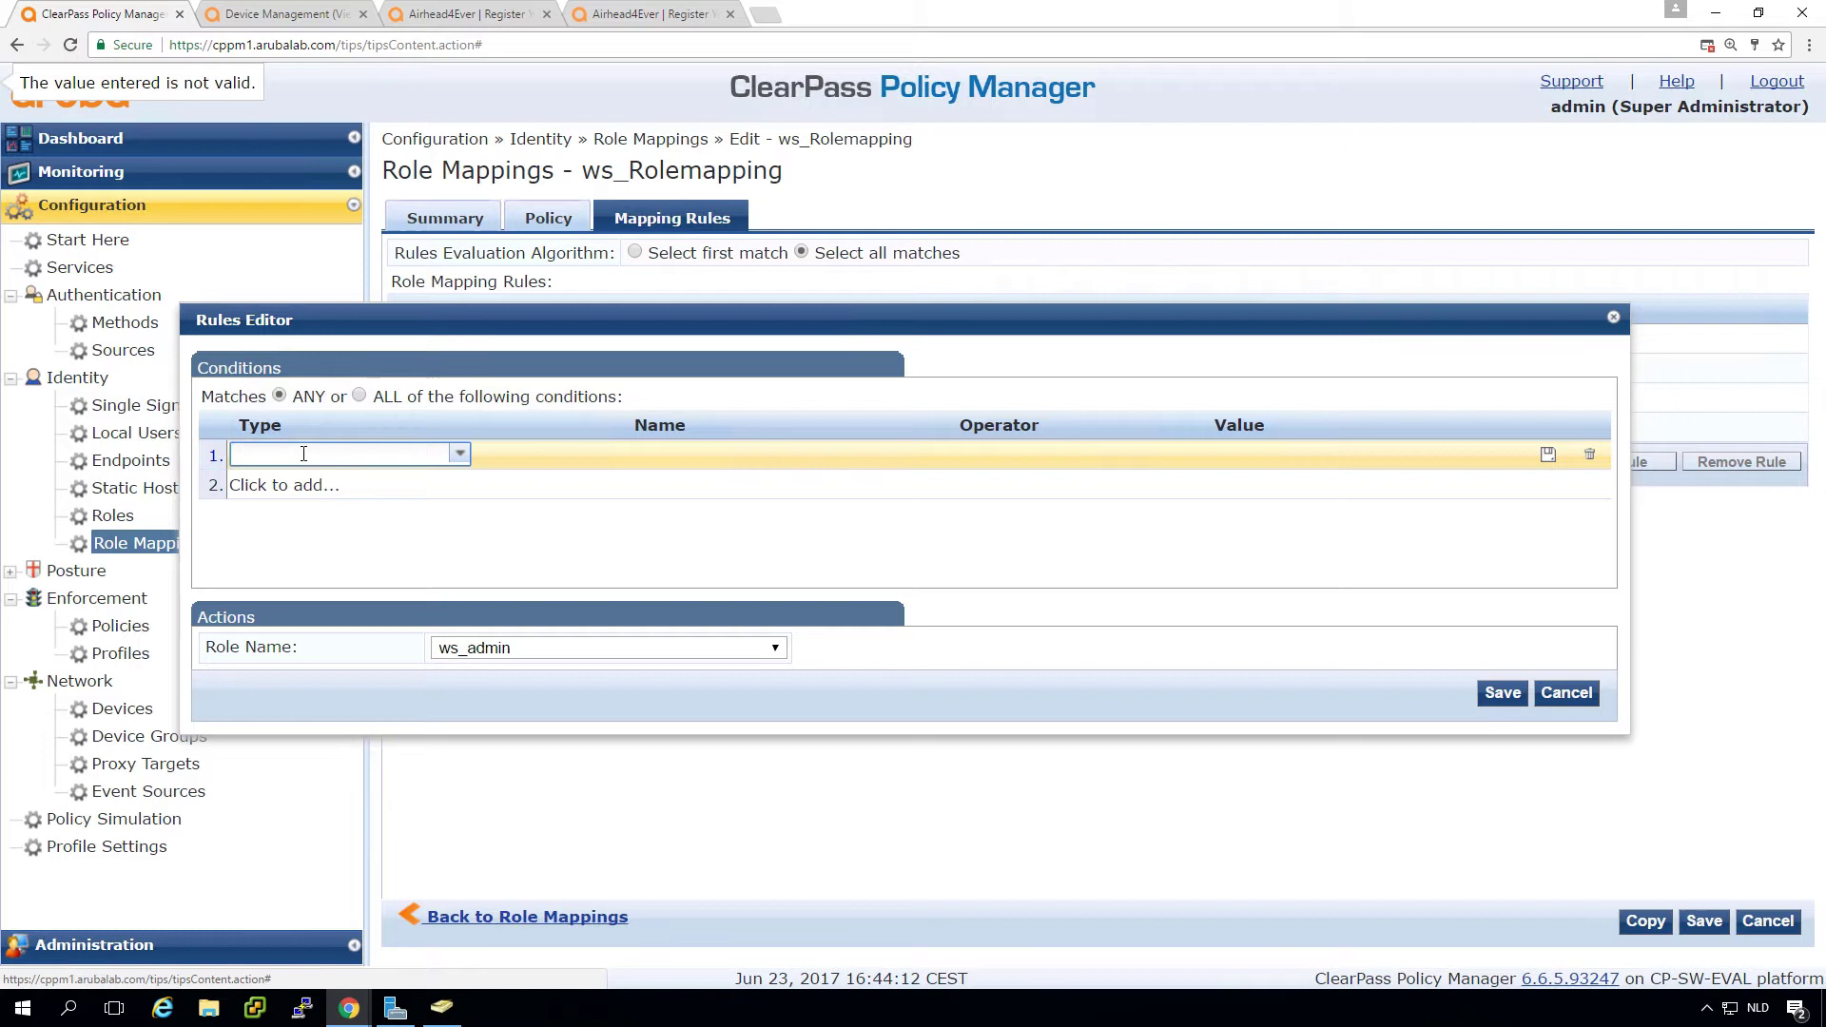
{"action": "type", "text": "ad"}
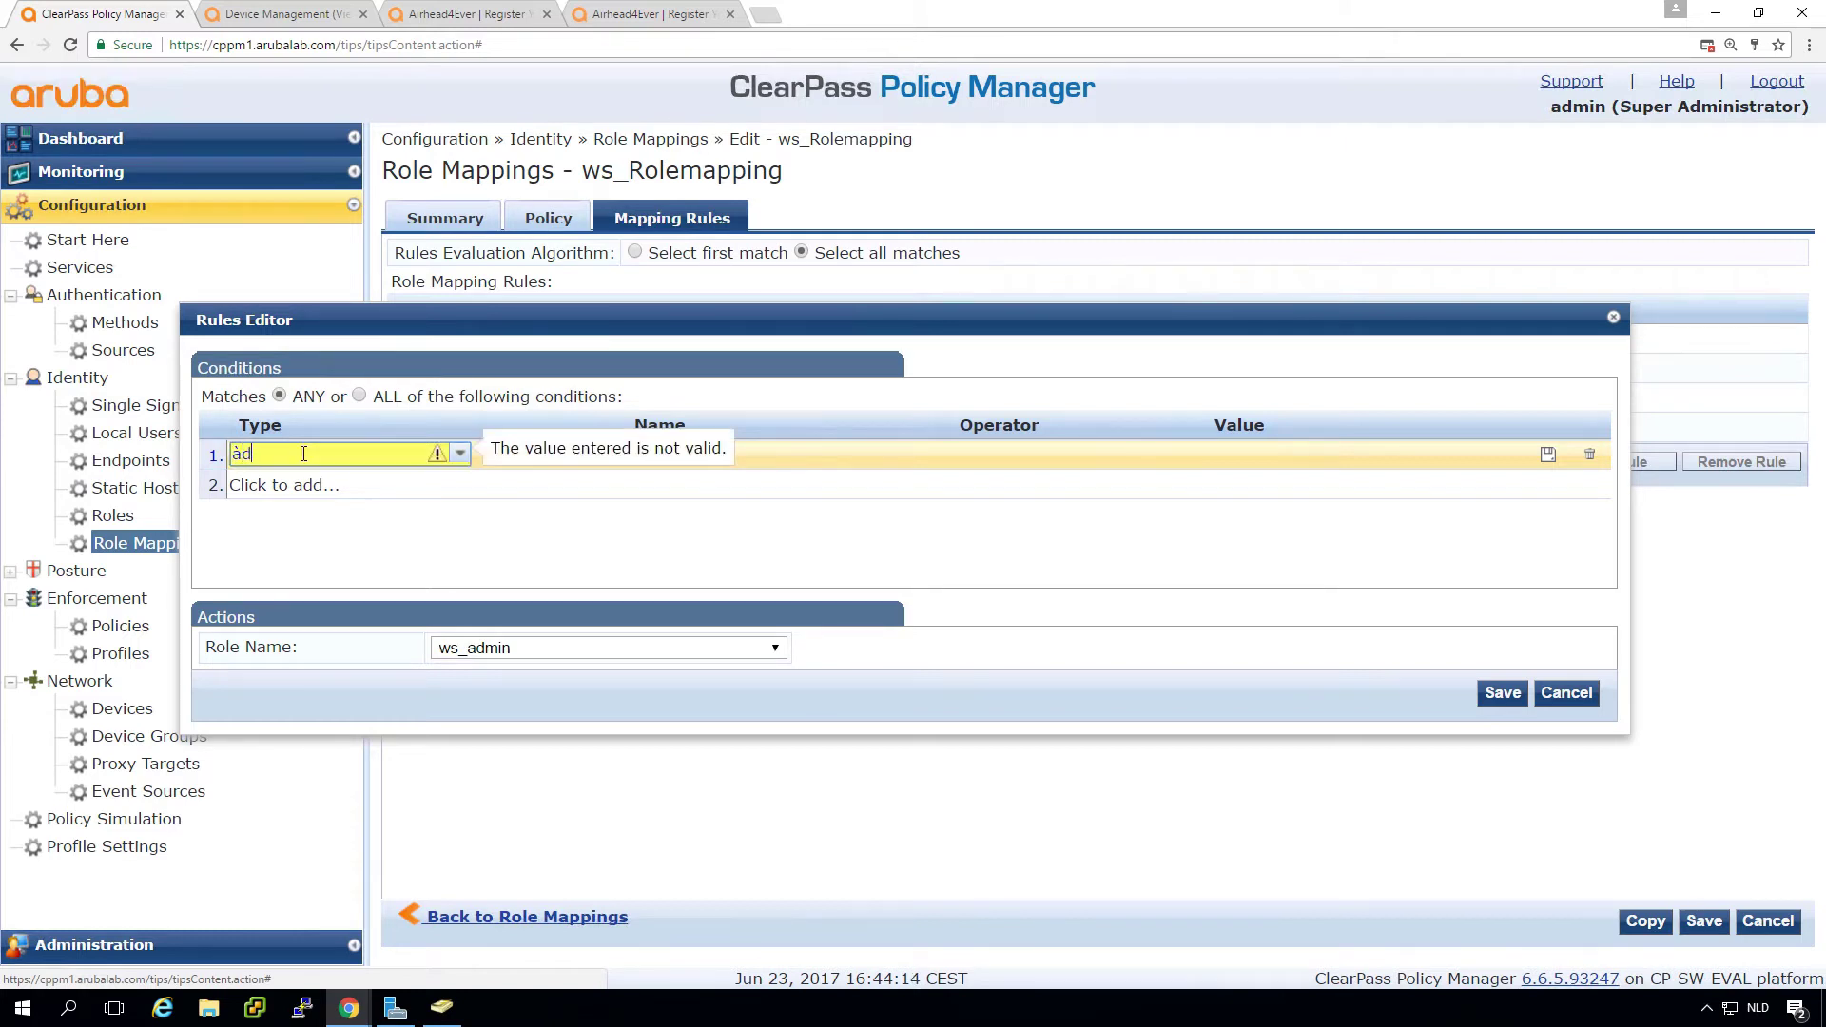
{"action": "key", "text": "BackSpace"}
{"action": "key", "text": "BackSpace"}
{"action": "key", "text": "Down"}
{"action": "key", "text": "Down"}
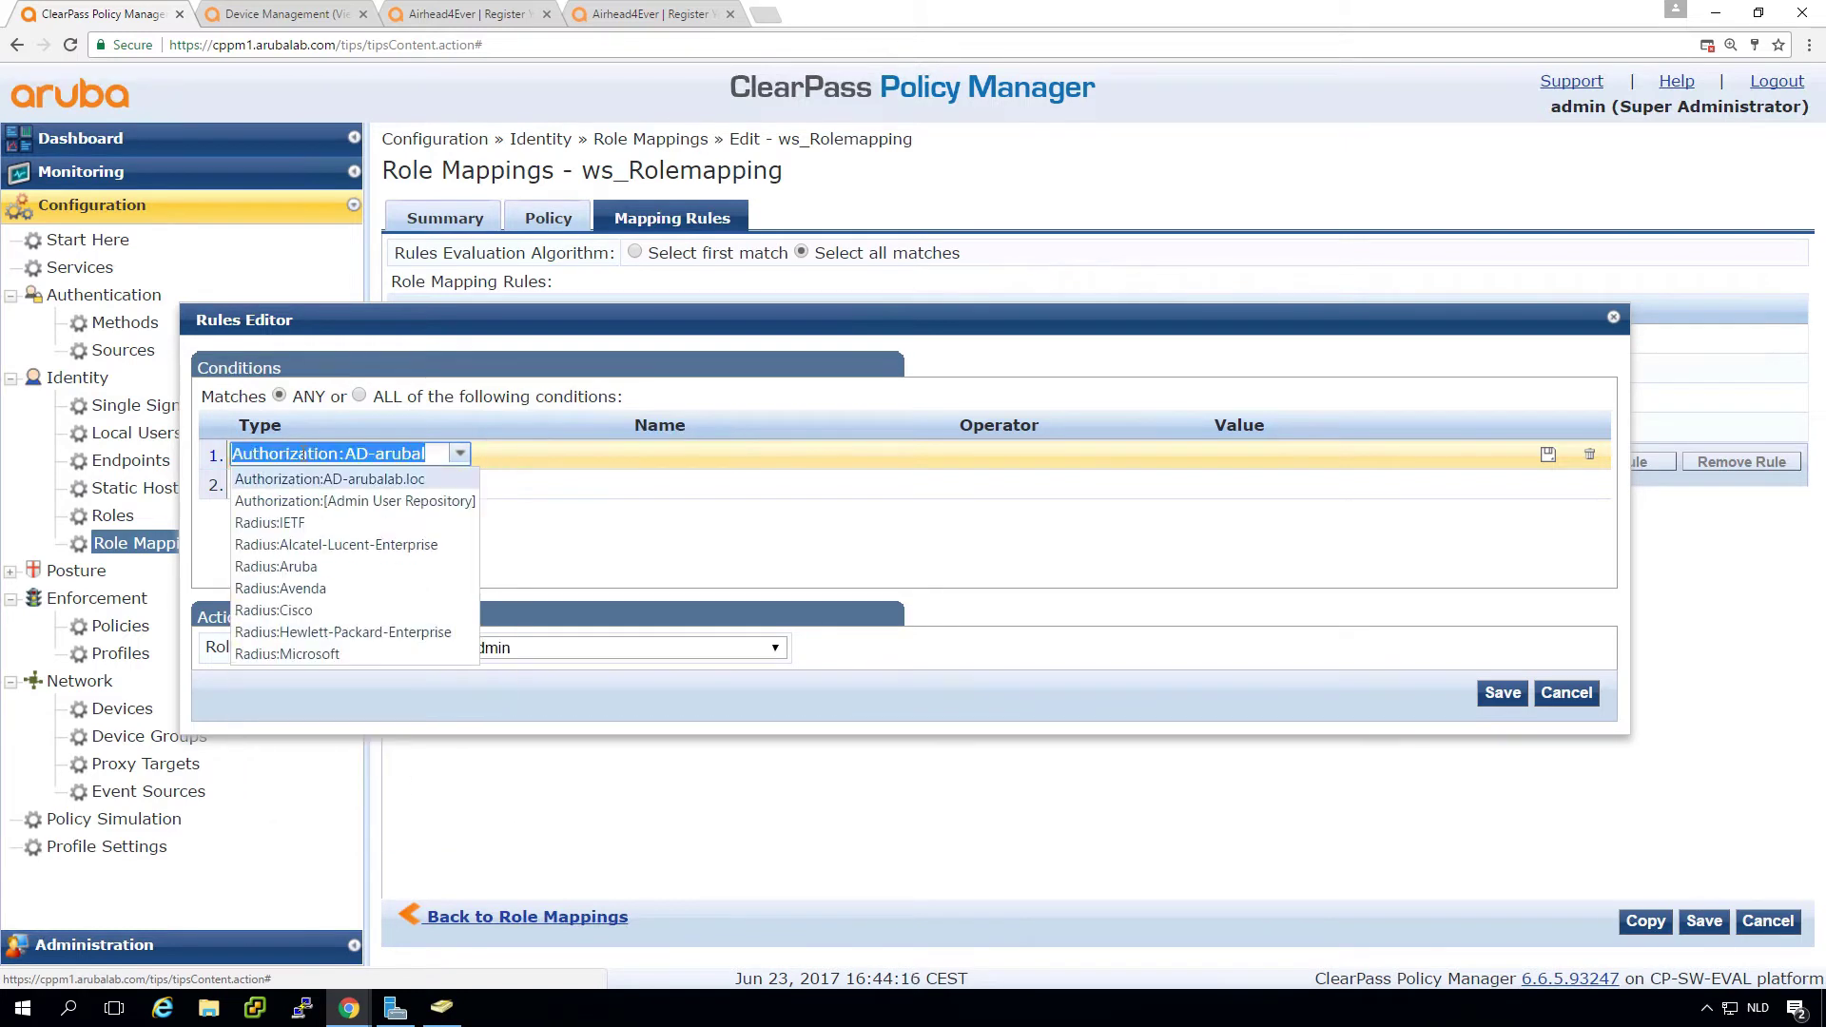
{"action": "key", "text": "Return"}
{"action": "type", "text": "st"}
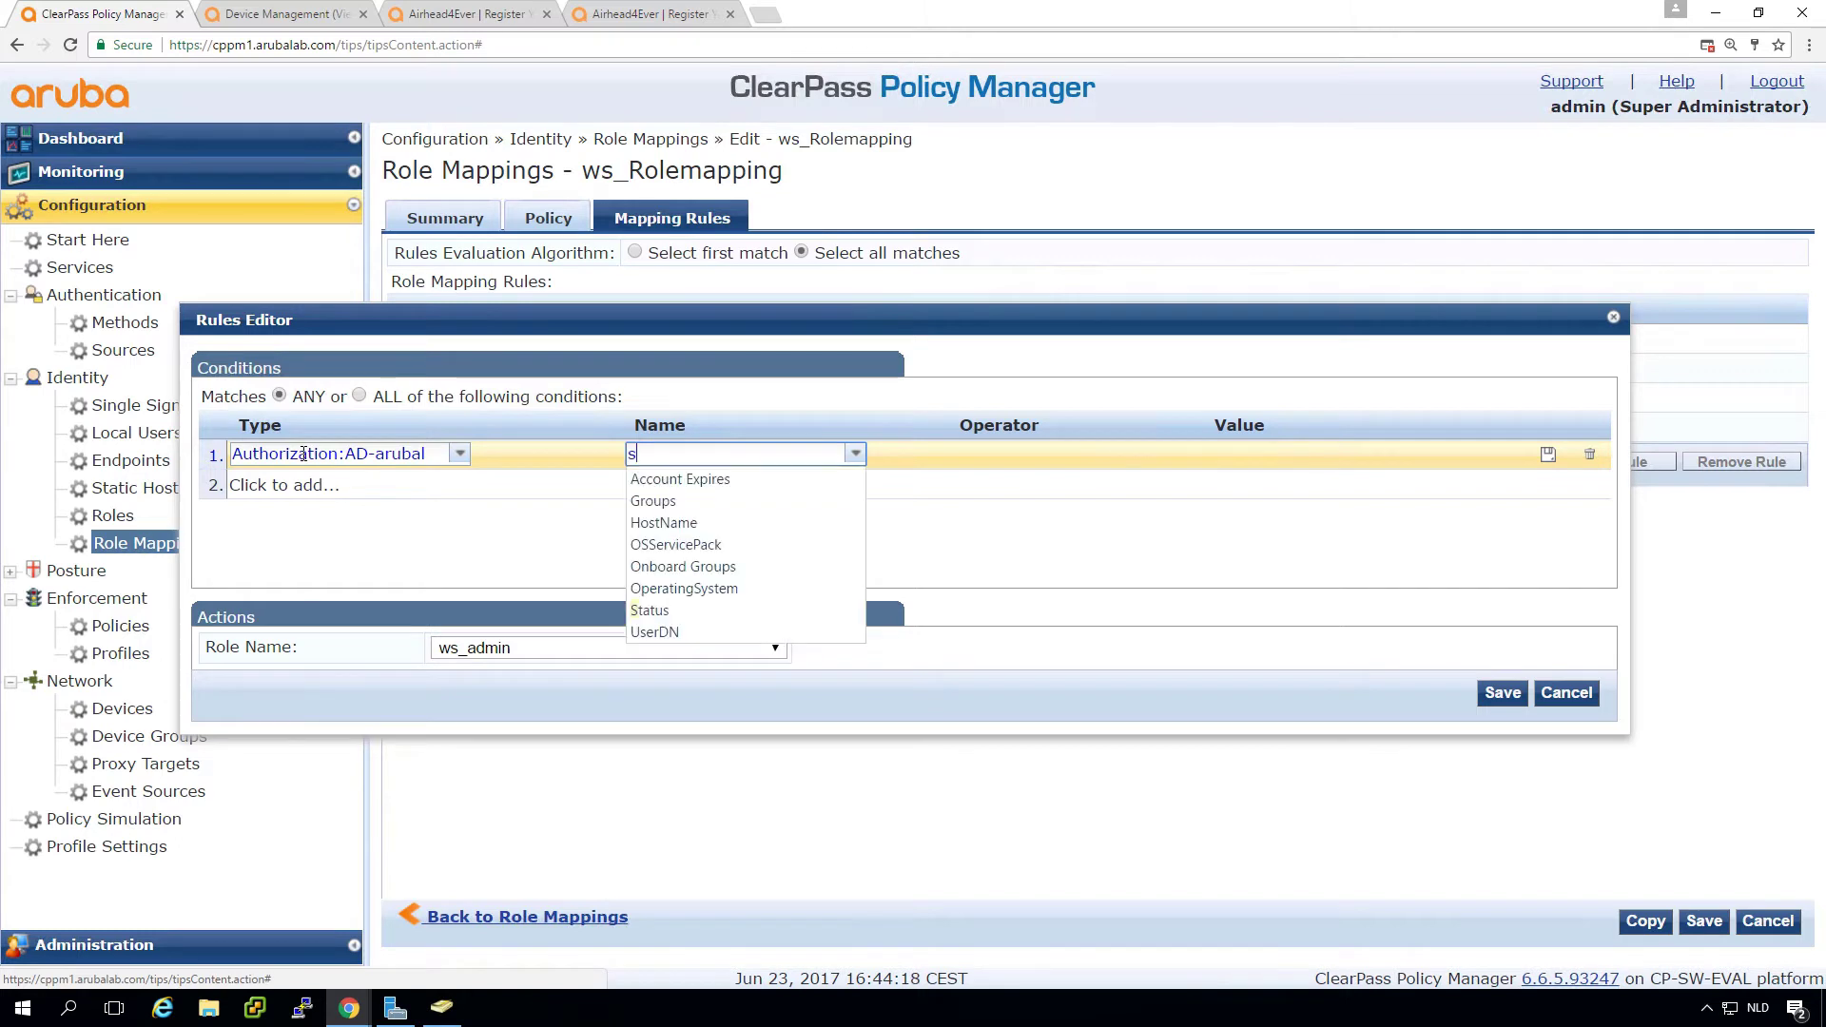
{"action": "key", "text": "Down"}
{"action": "key", "text": "Down"}
{"action": "key", "text": "Down"}
{"action": "key", "text": "Return"}
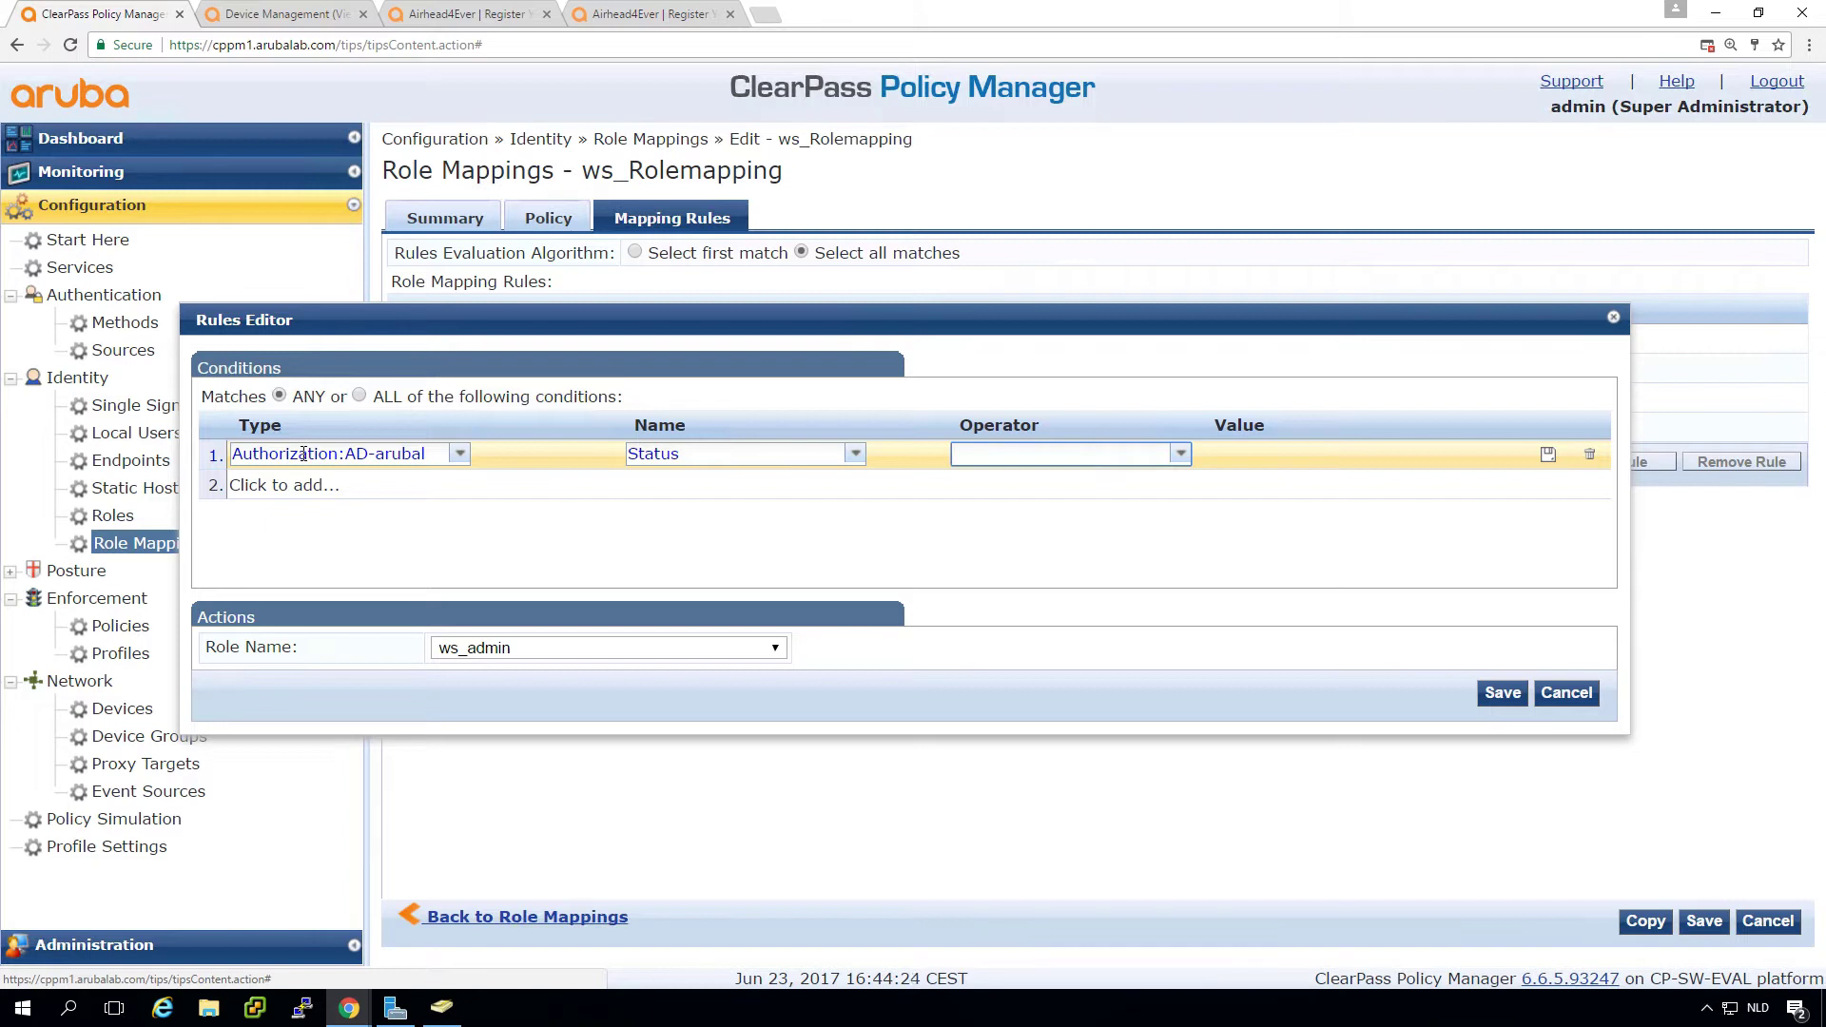
Set the condition operator to NOT_EXISTS and the rule's role to ws_Disabled.
{"action": "type", "text": "no"}
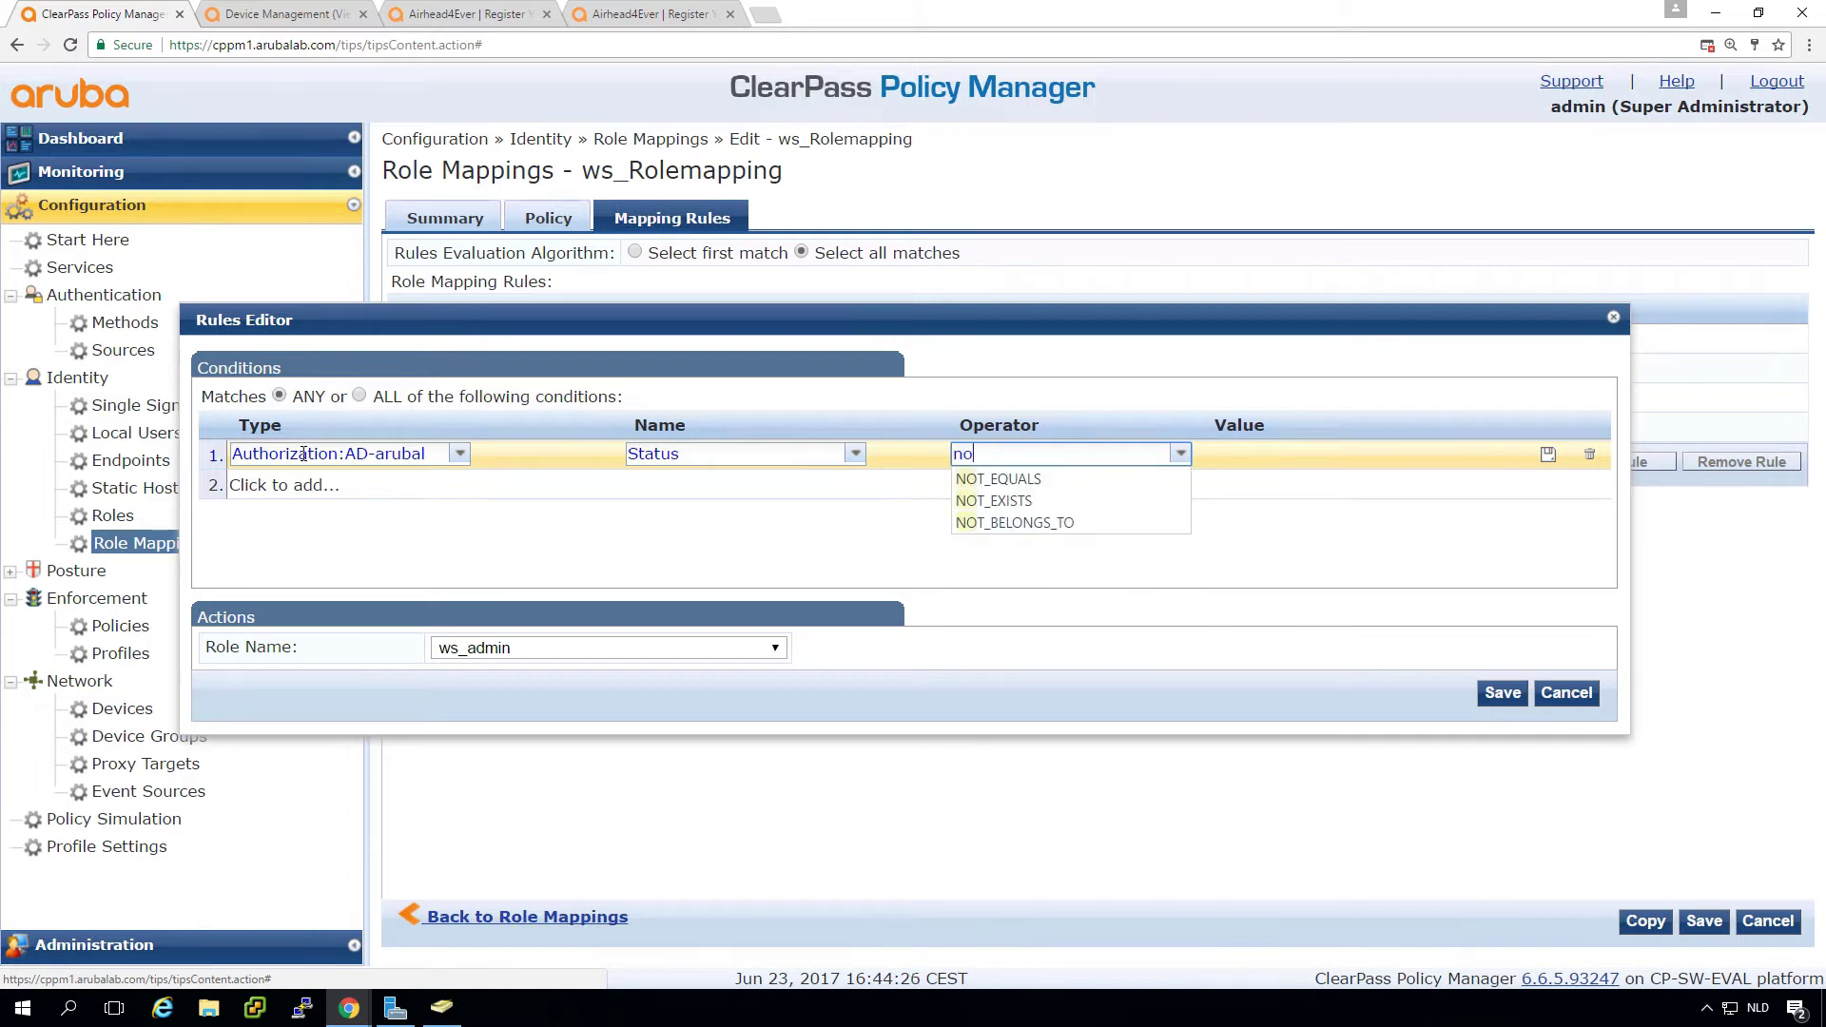
{"action": "key", "text": "Down"}
{"action": "key", "text": "Down"}
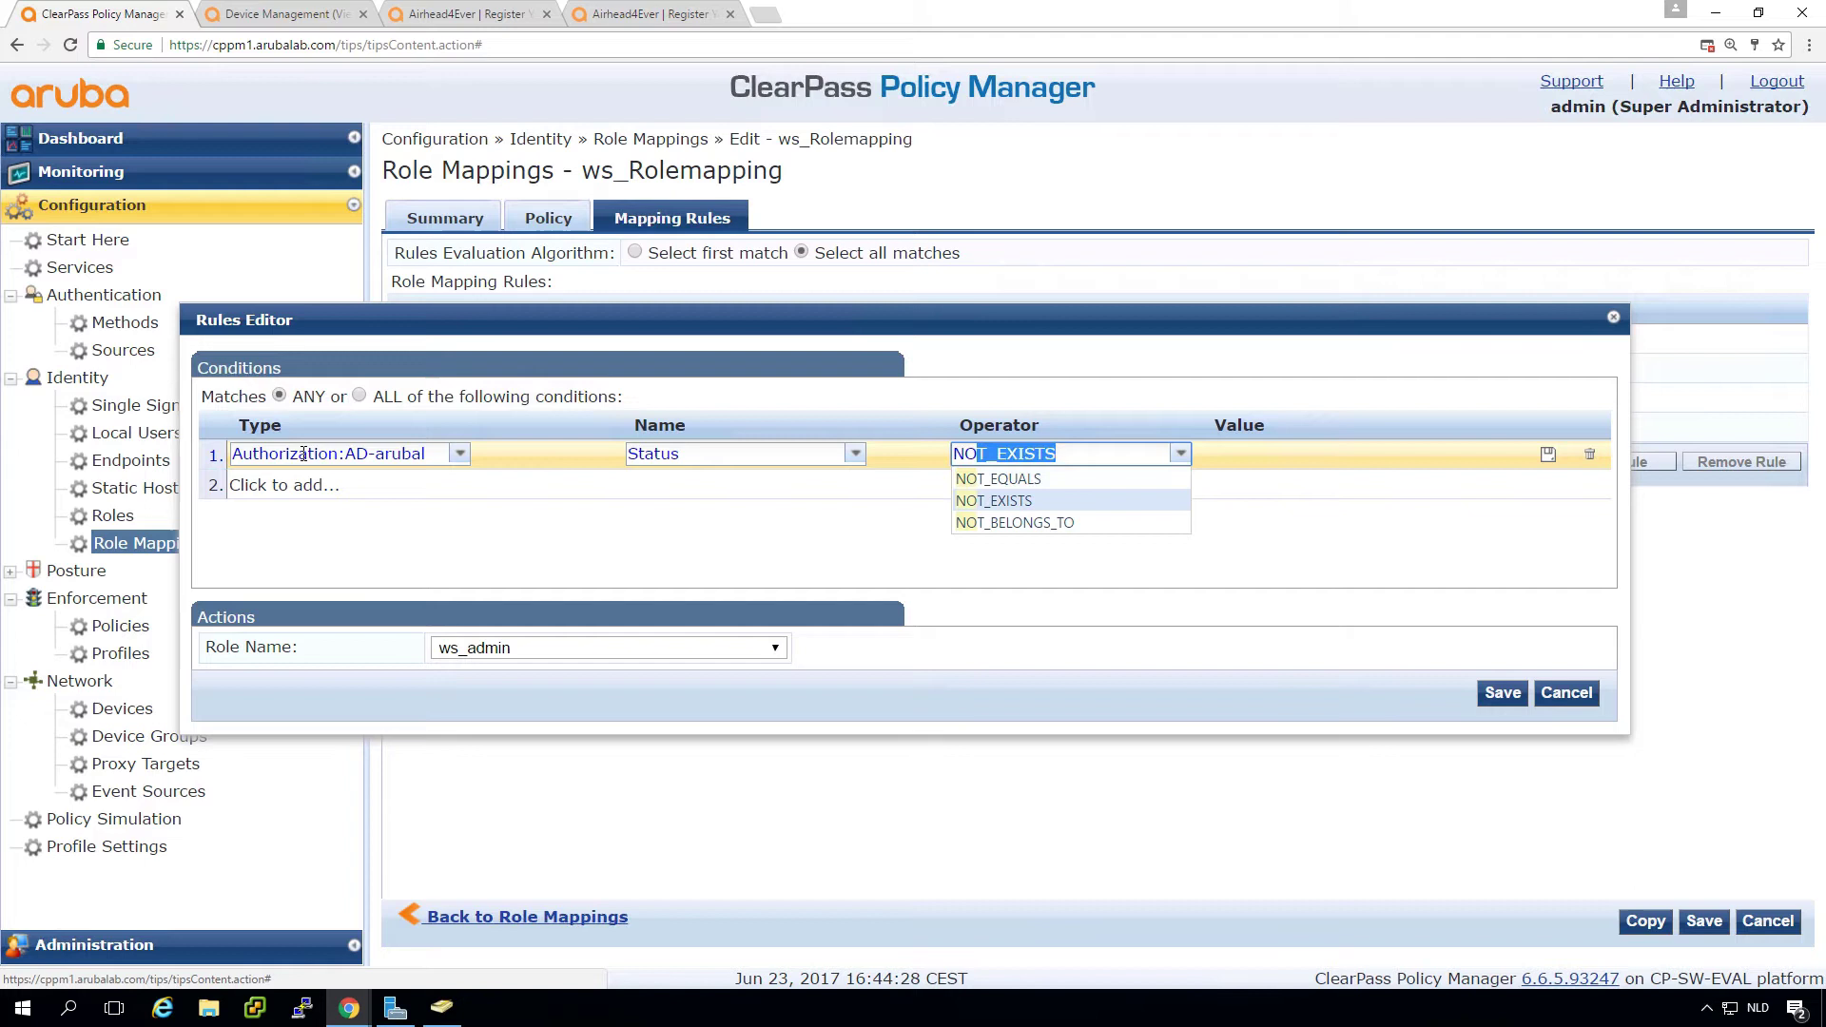
{"action": "key", "text": "Return"}
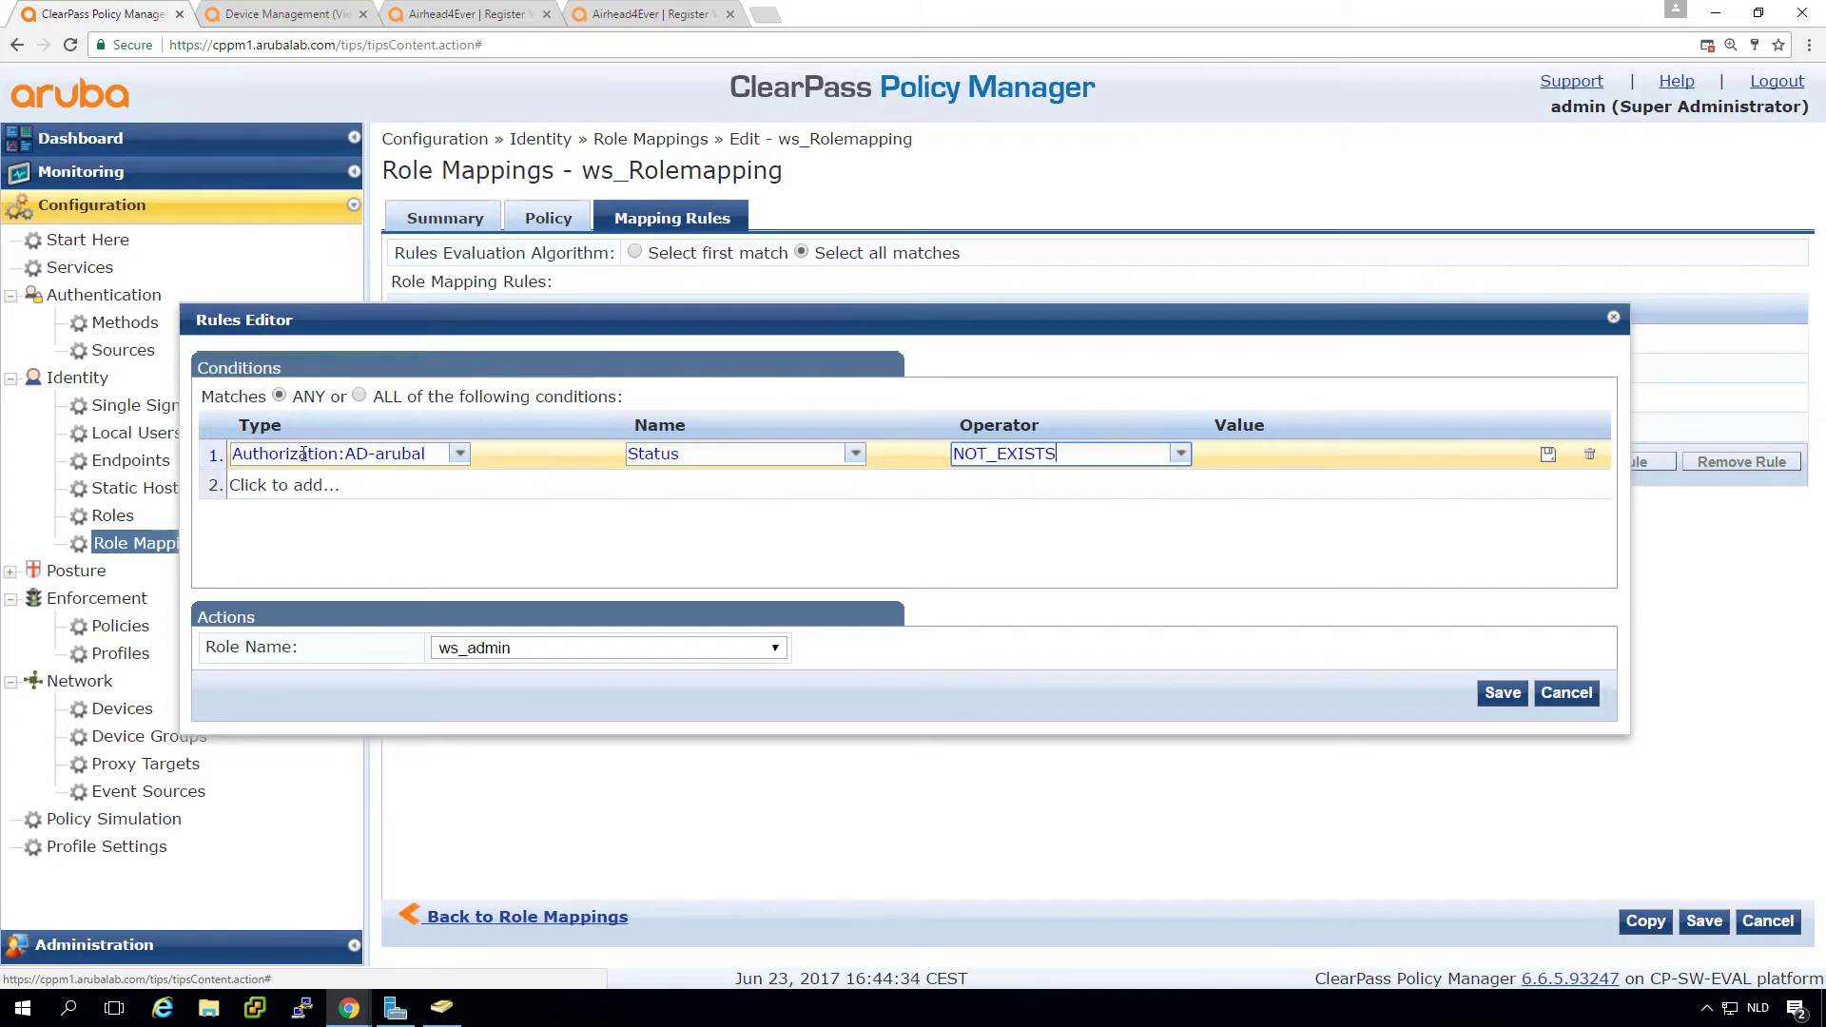
{"action": "left_click", "coordinate": [603, 655]}
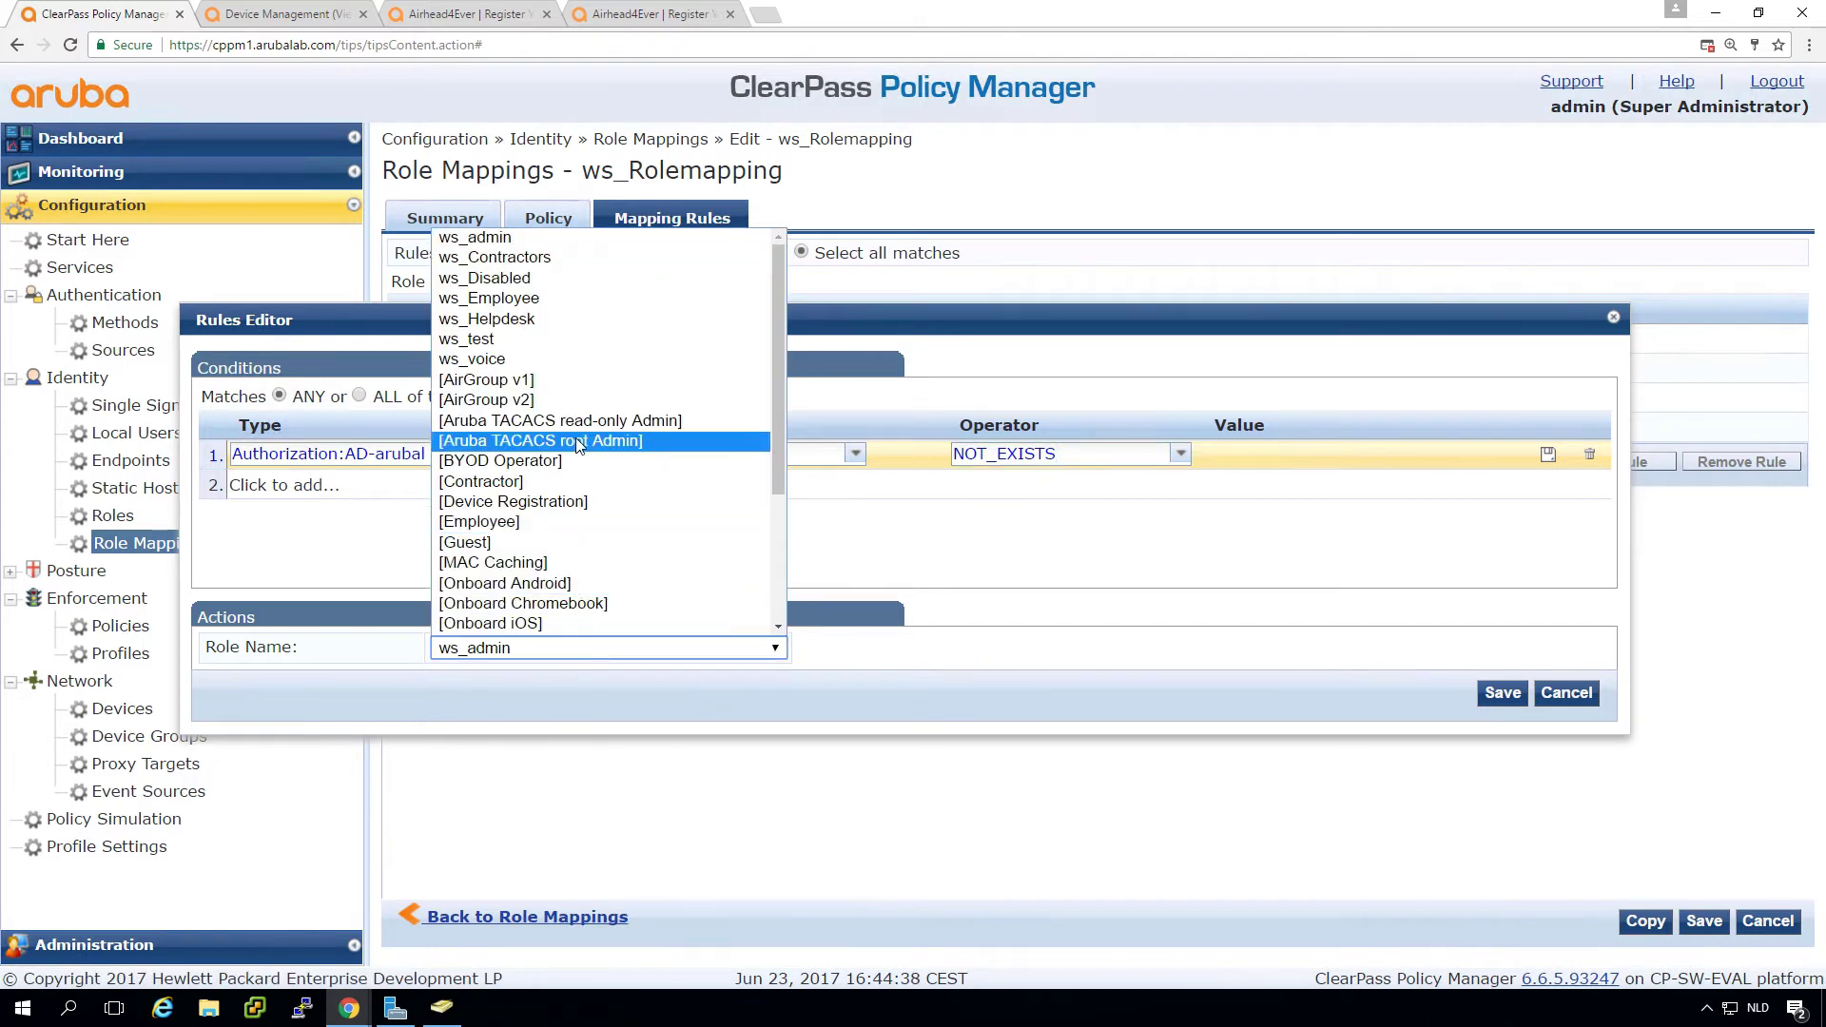
{"action": "left_click", "coordinate": [521, 280]}
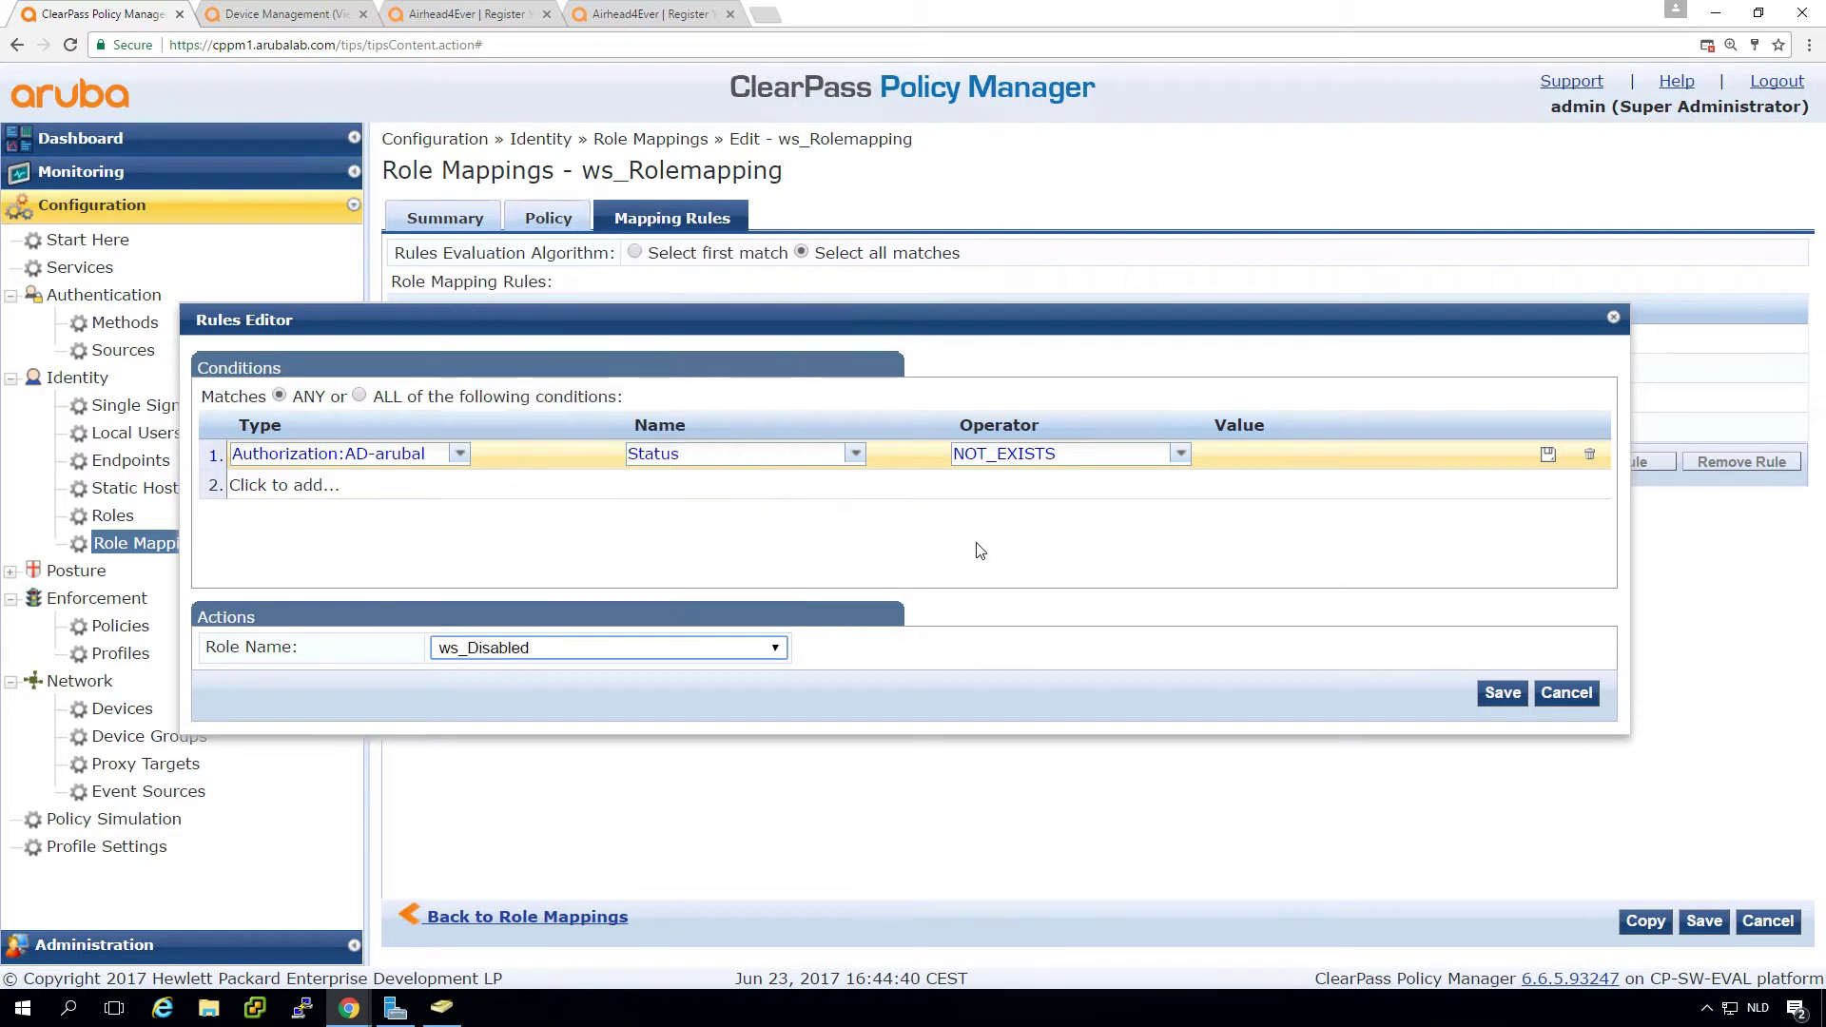
Save the rule and ws_Rolemapping policy, then clear and save the AD-arubalab.loc source's cache.
{"action": "left_click", "coordinate": [1502, 693]}
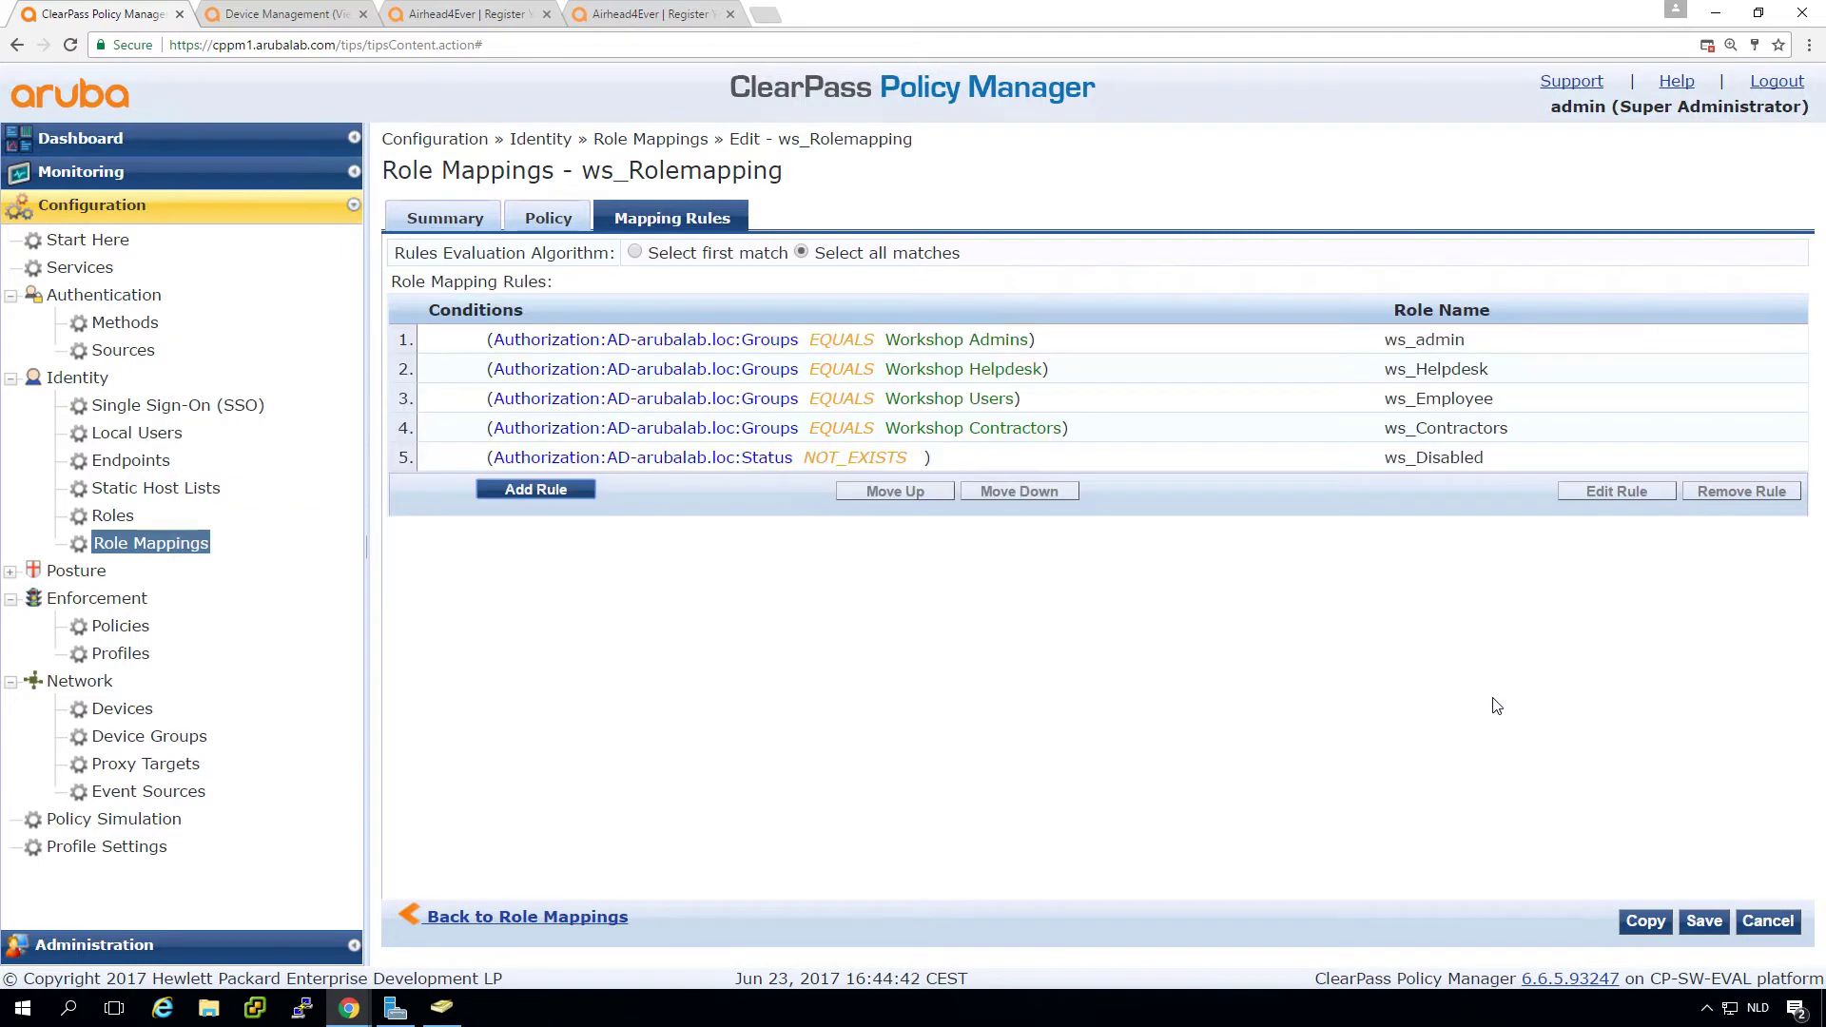
{"action": "left_click", "coordinate": [1704, 922]}
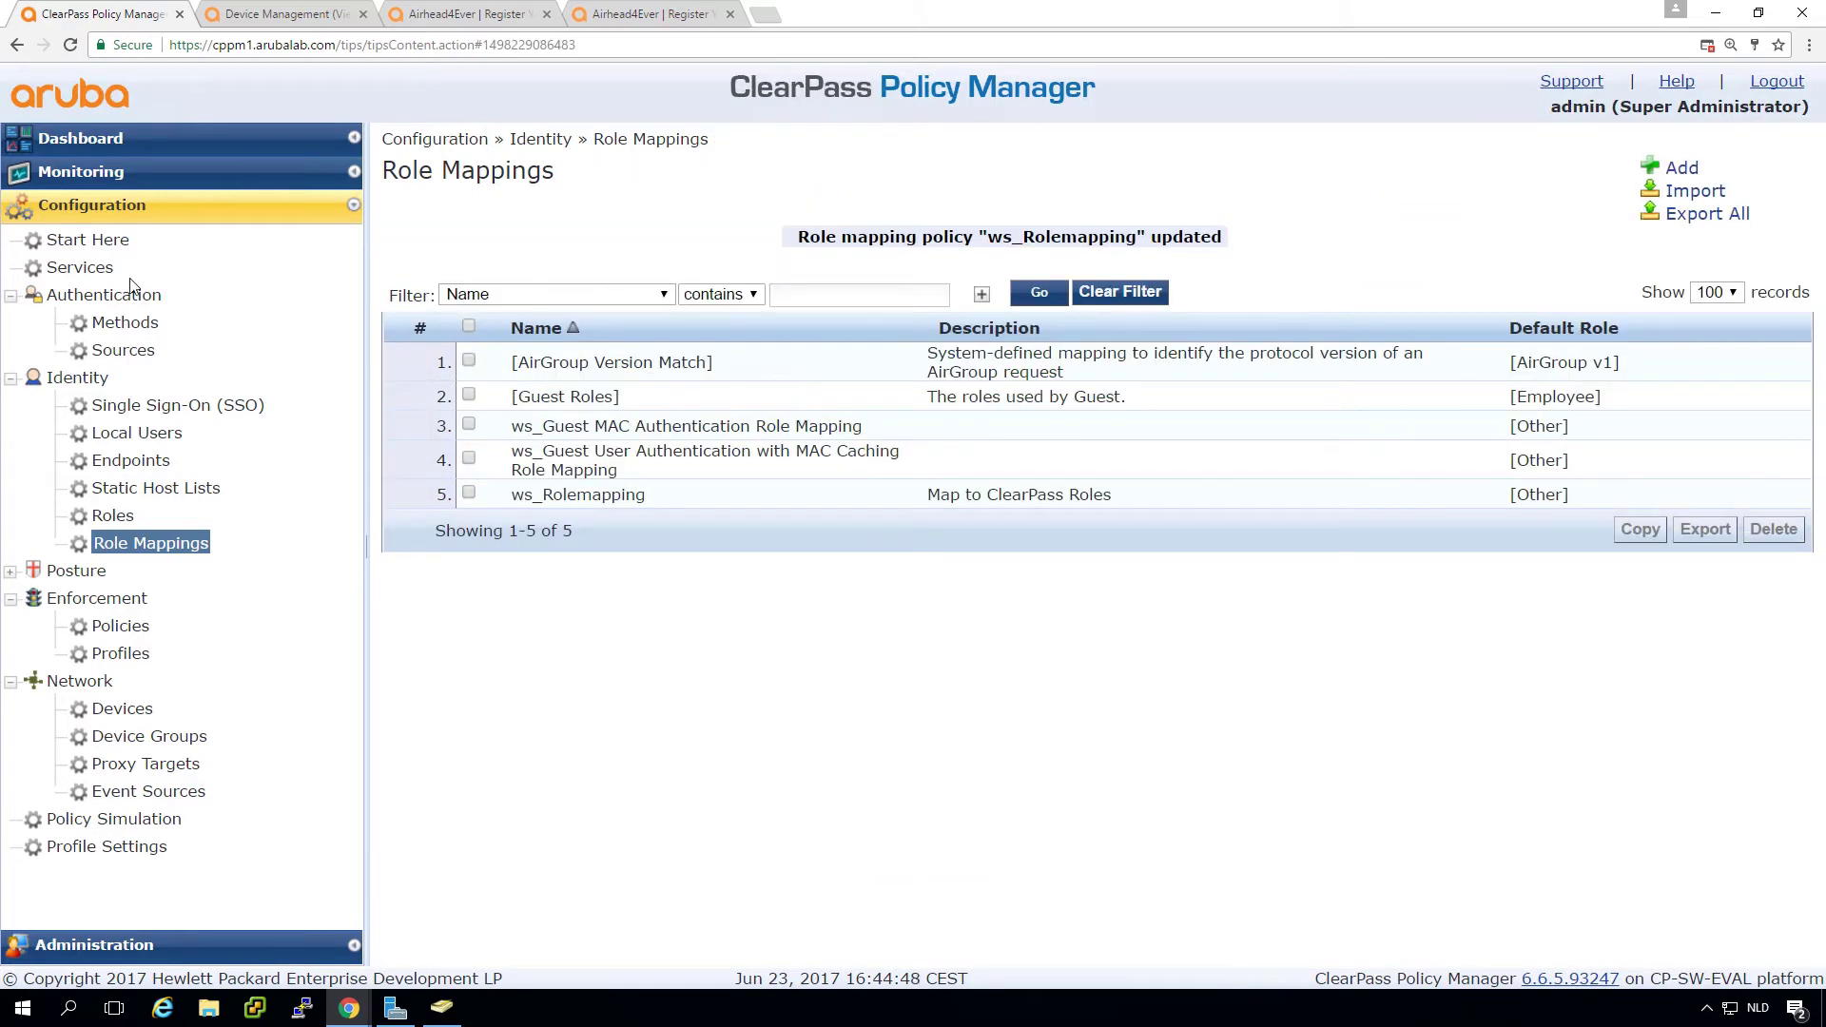
{"action": "left_click", "coordinate": [122, 351]}
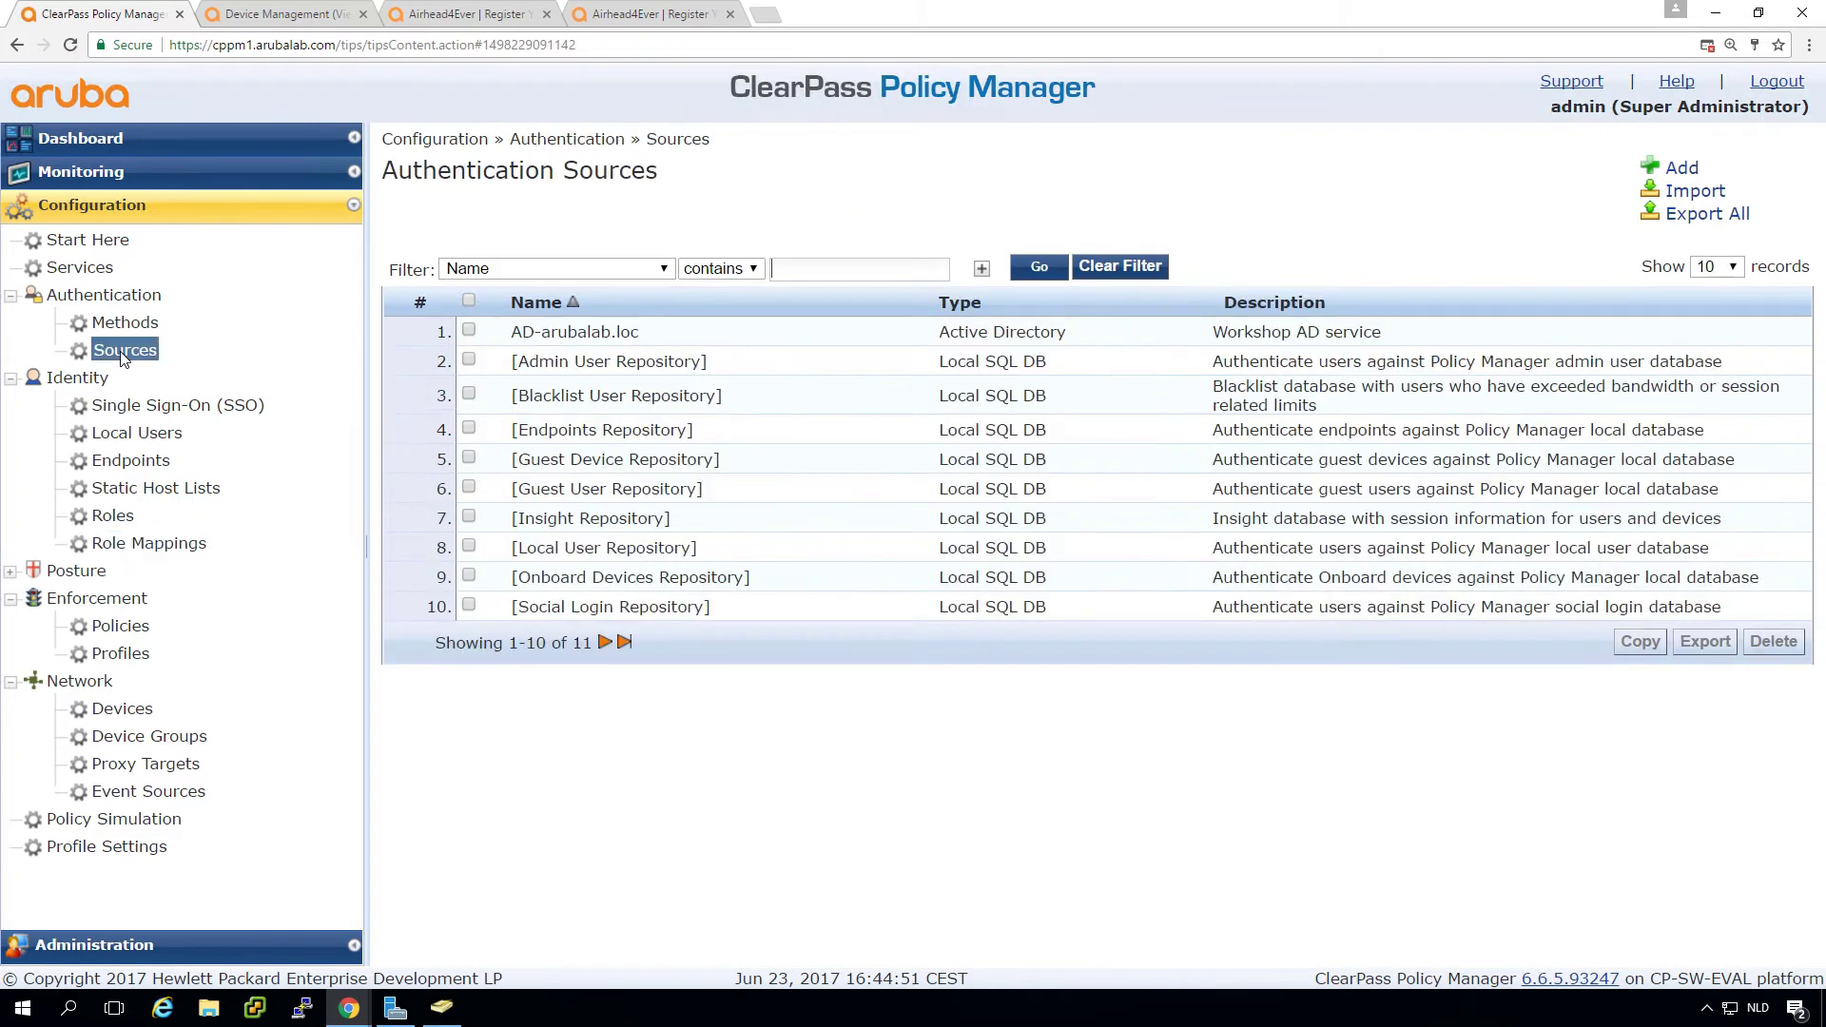
{"action": "left_click", "coordinate": [578, 341]}
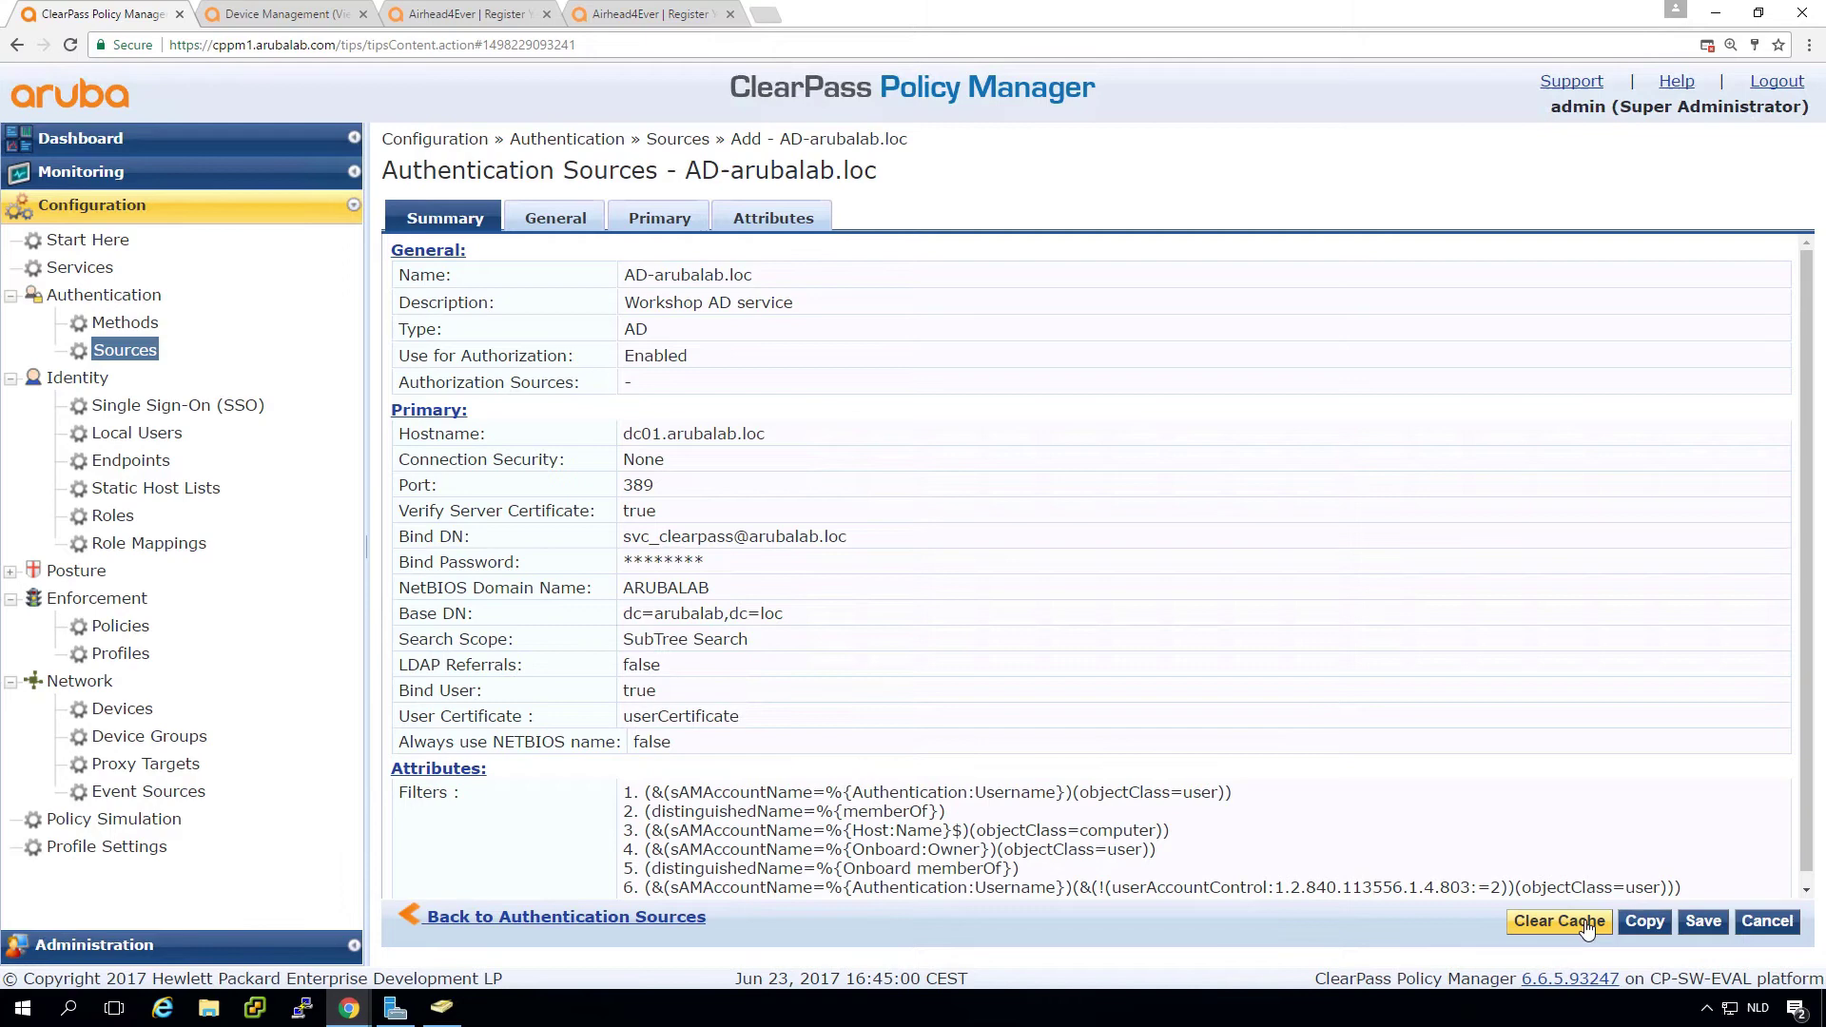
{"action": "left_click", "coordinate": [1584, 923]}
{"action": "left_click", "coordinate": [1702, 921]}
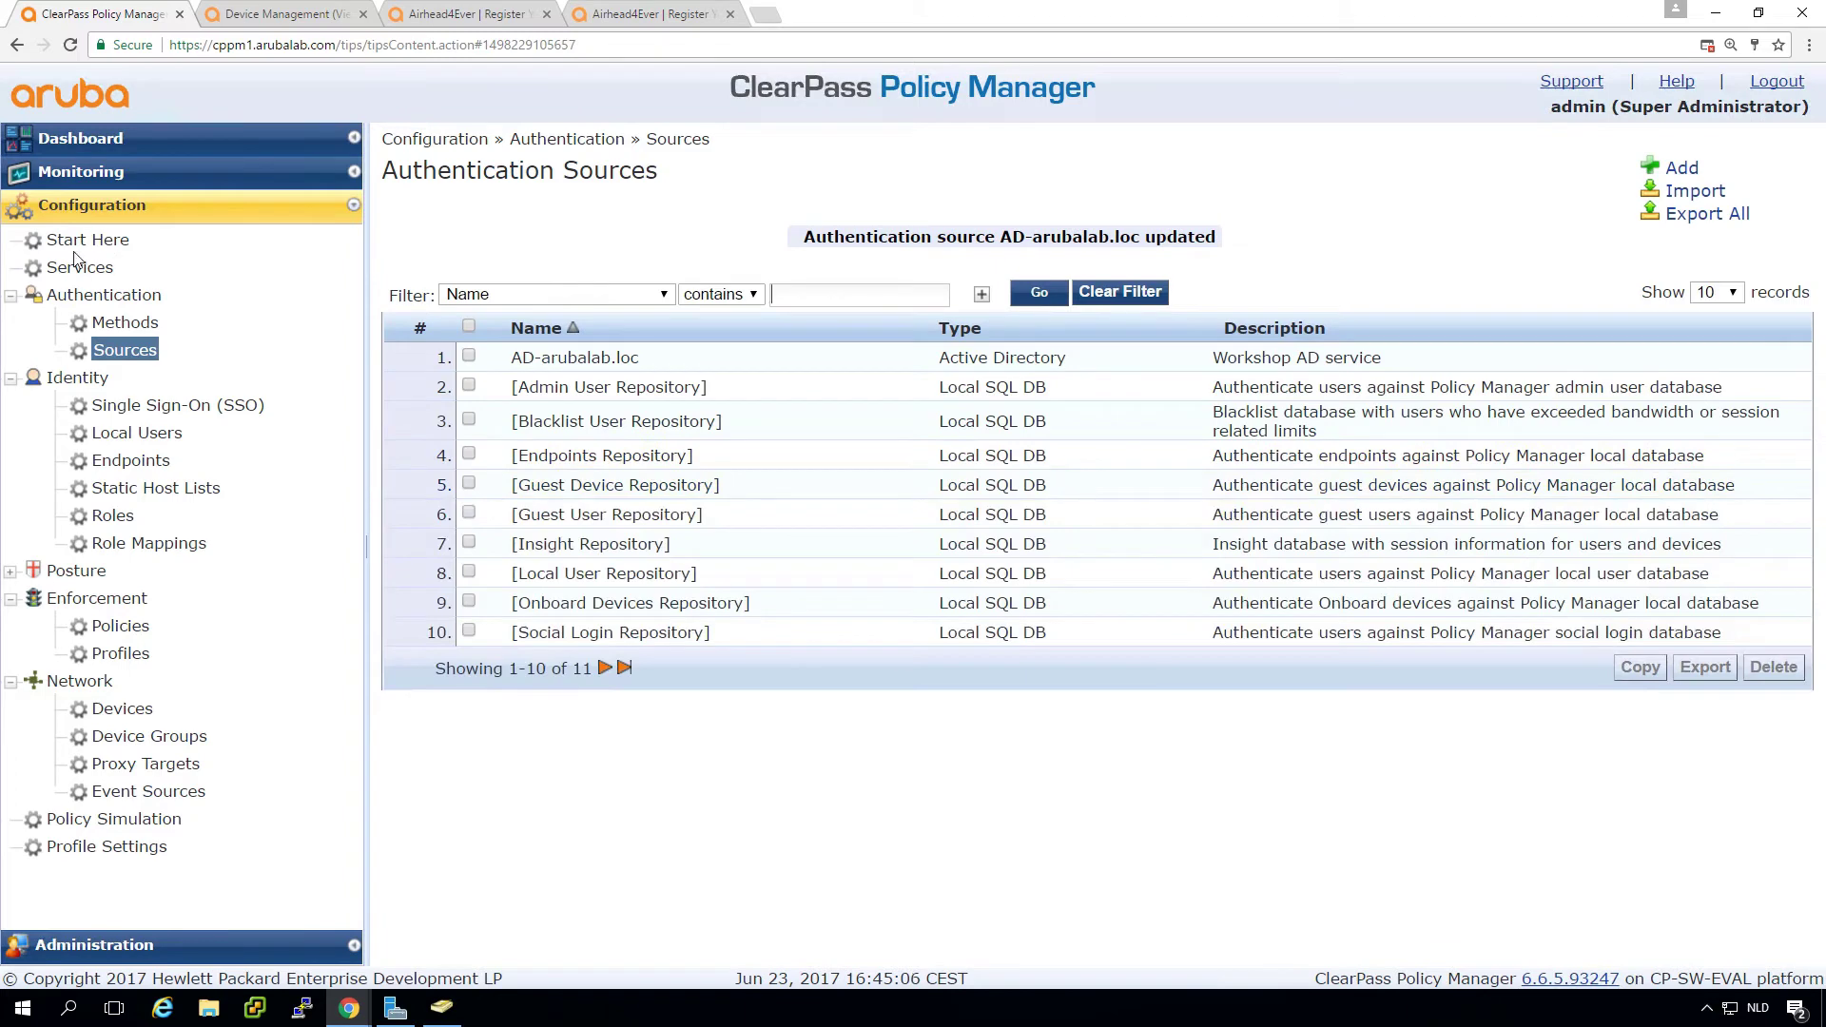
Terminate the session of user6's 16:41:23 accepted request with a RADIUS CoA.
{"action": "left_click", "coordinate": [84, 175]}
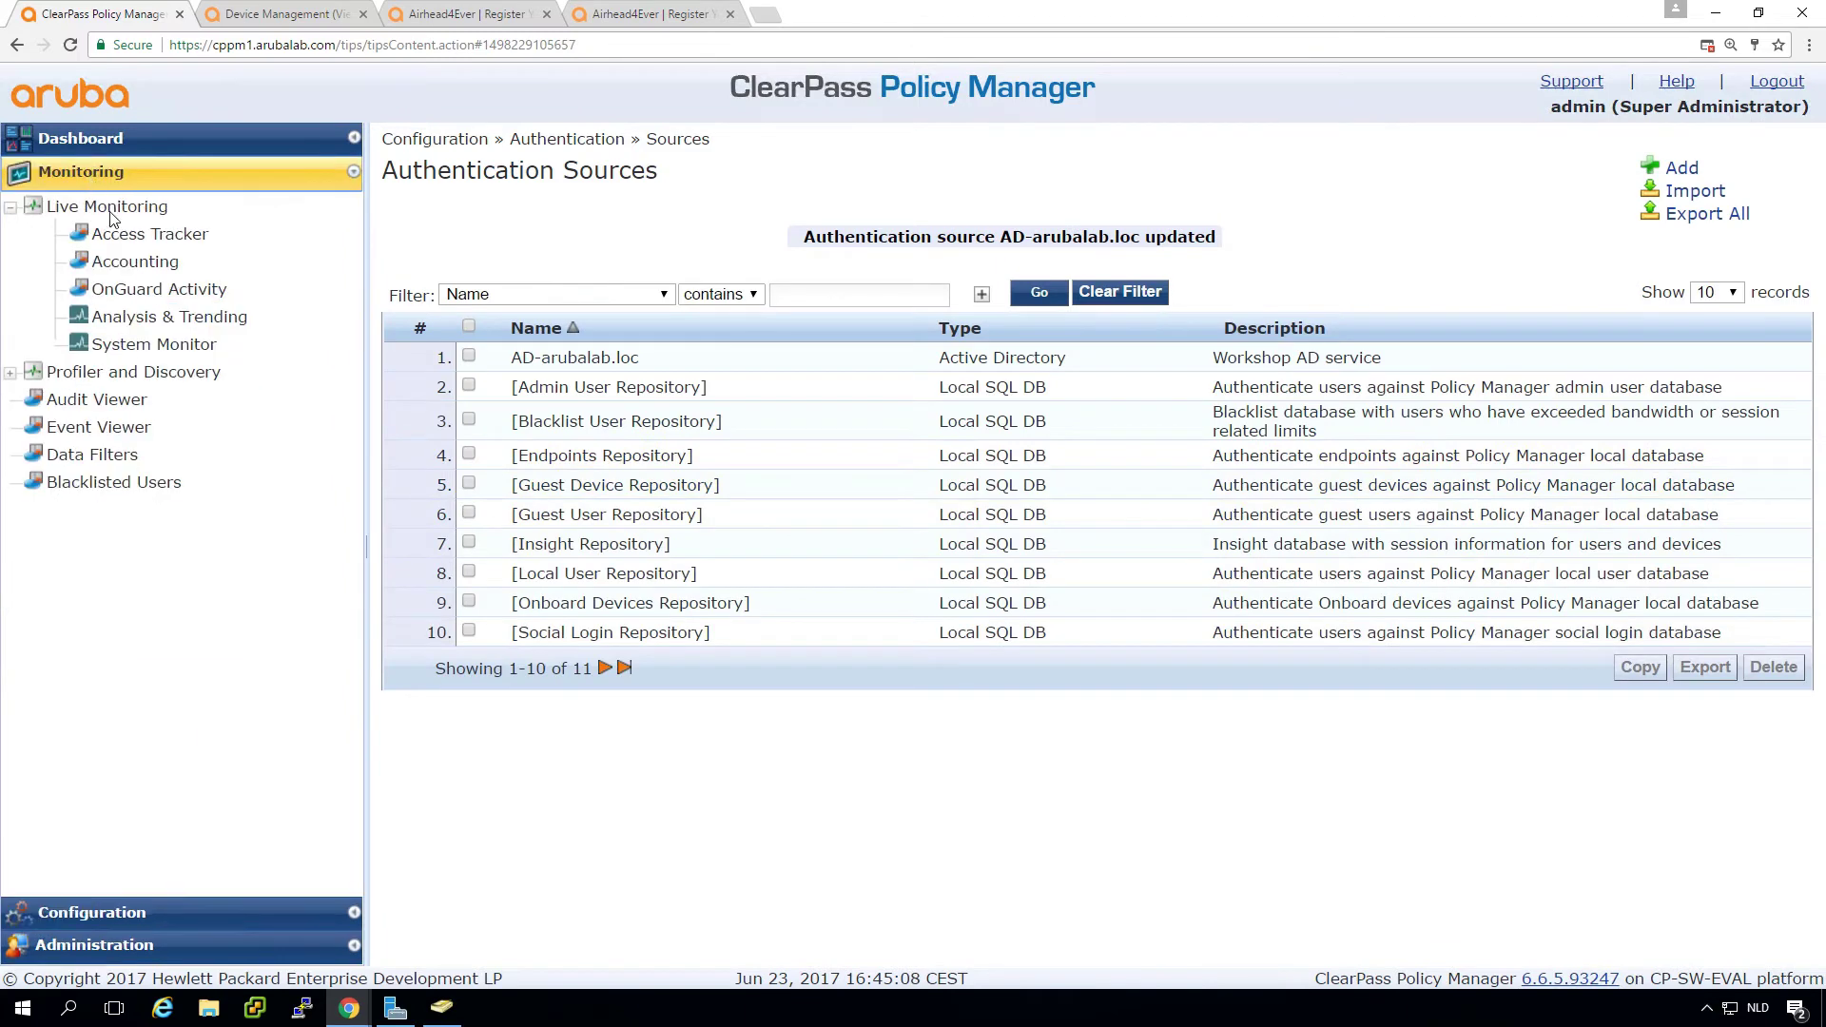
{"action": "left_click", "coordinate": [134, 237]}
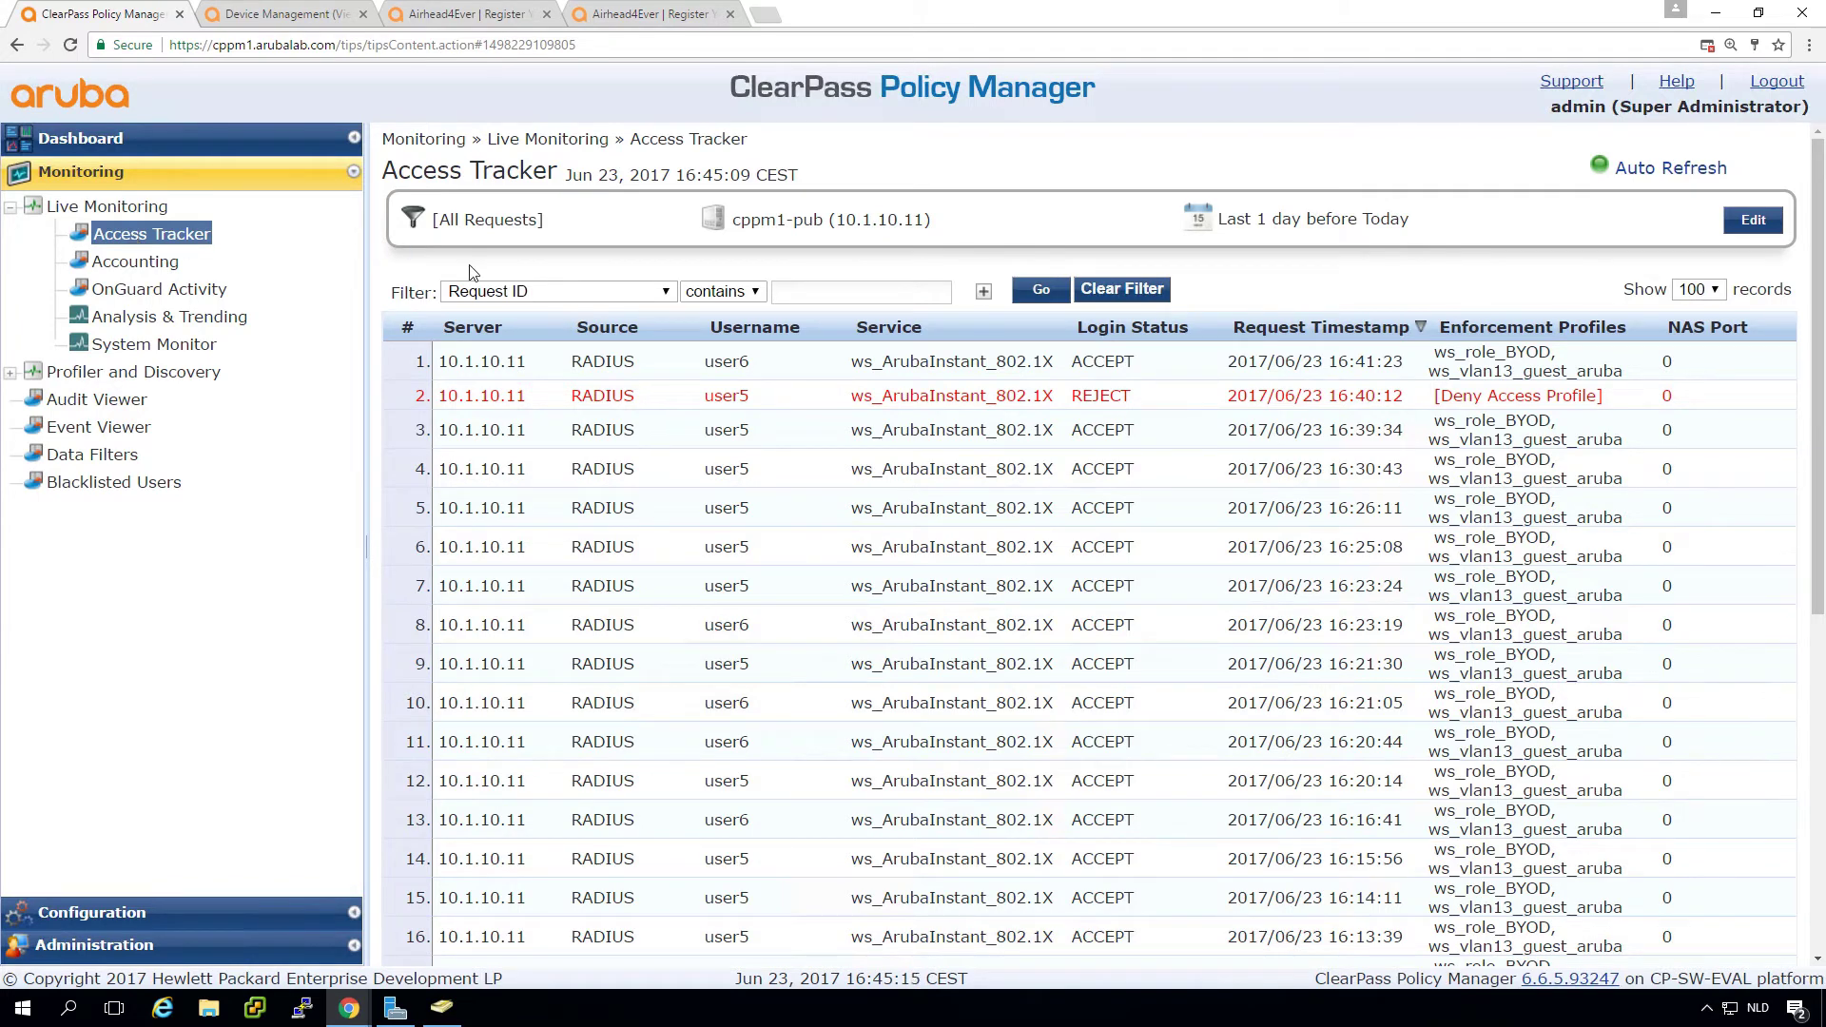
{"action": "left_click", "coordinate": [607, 374]}
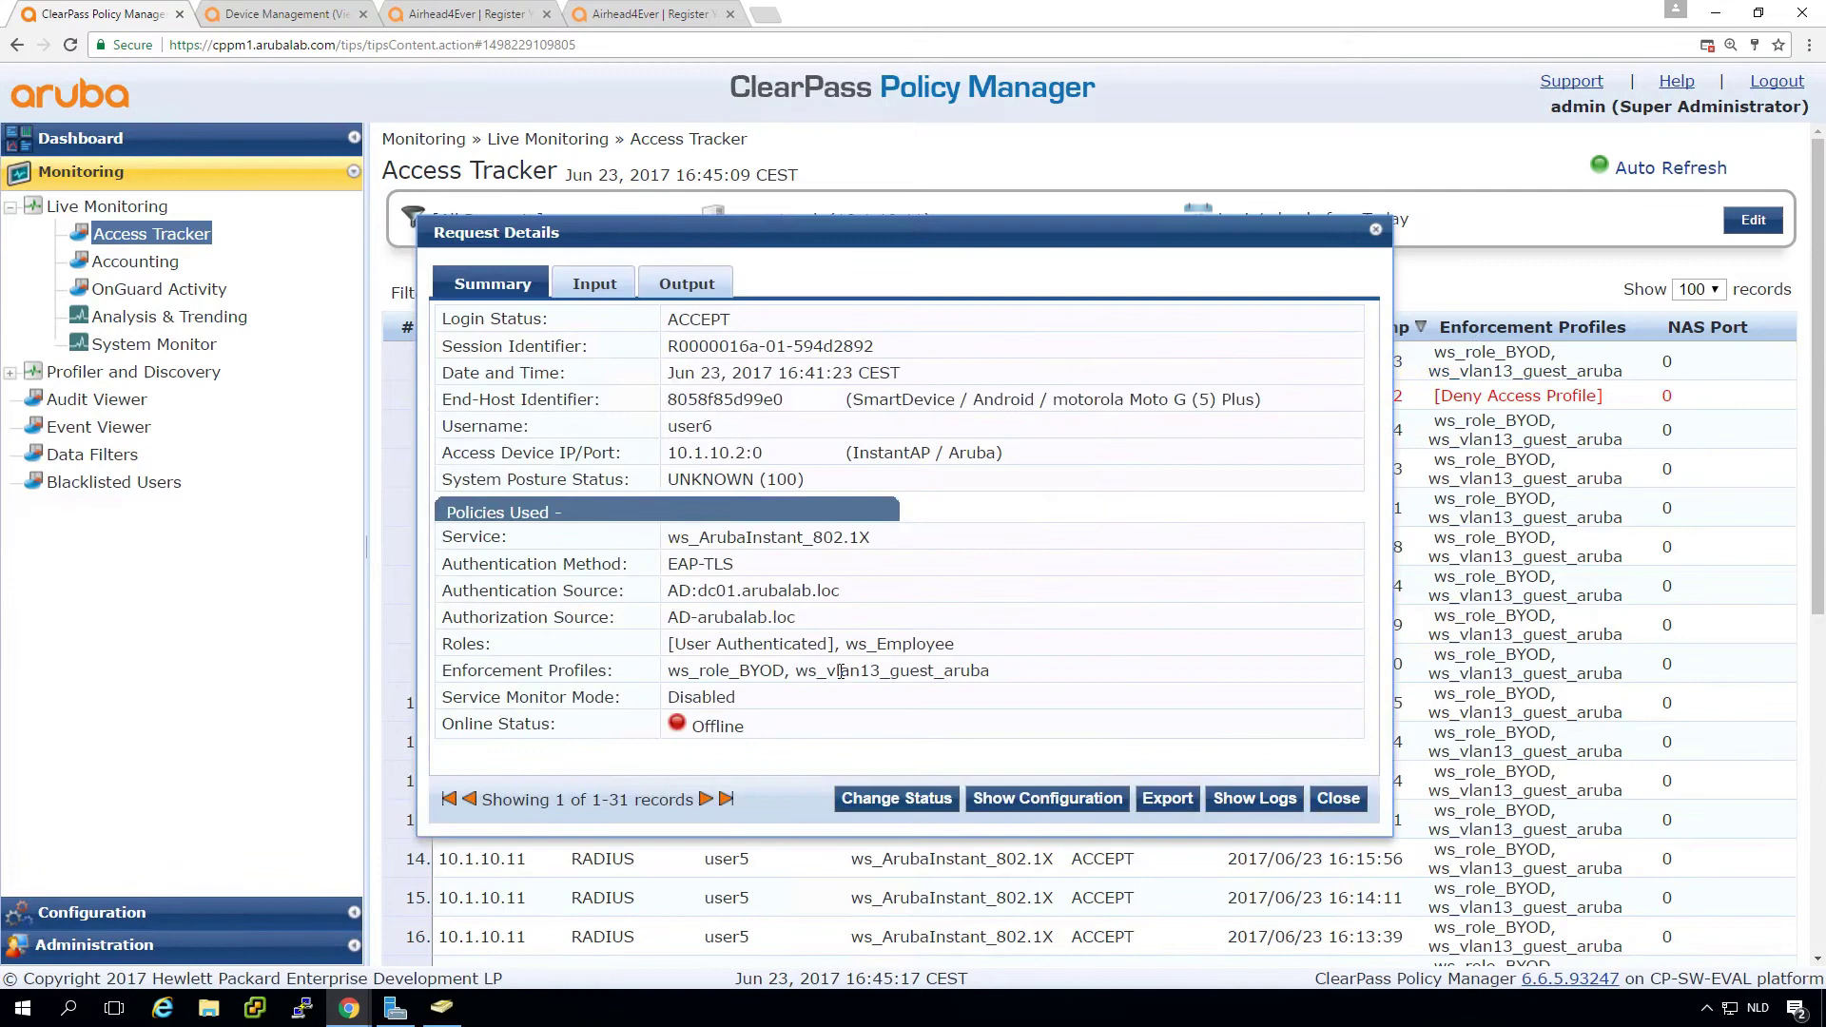
{"action": "left_click", "coordinate": [868, 802]}
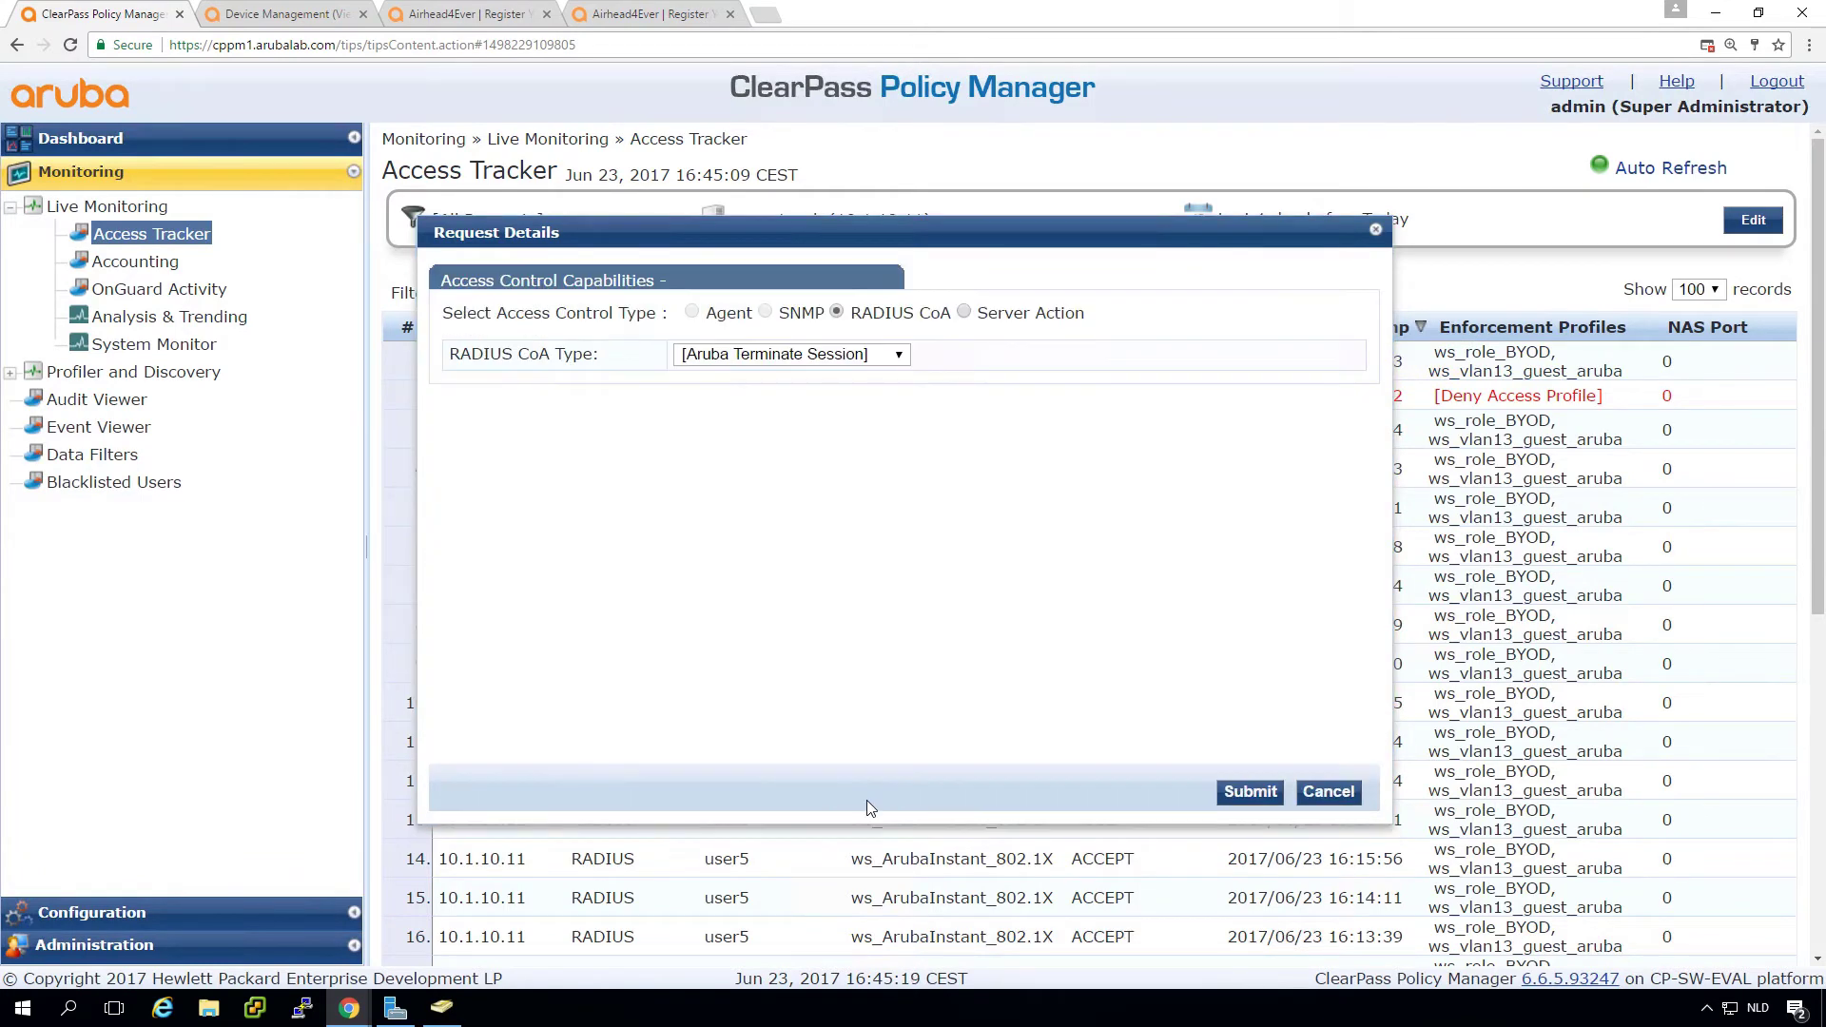
{"action": "left_click", "coordinate": [1253, 793]}
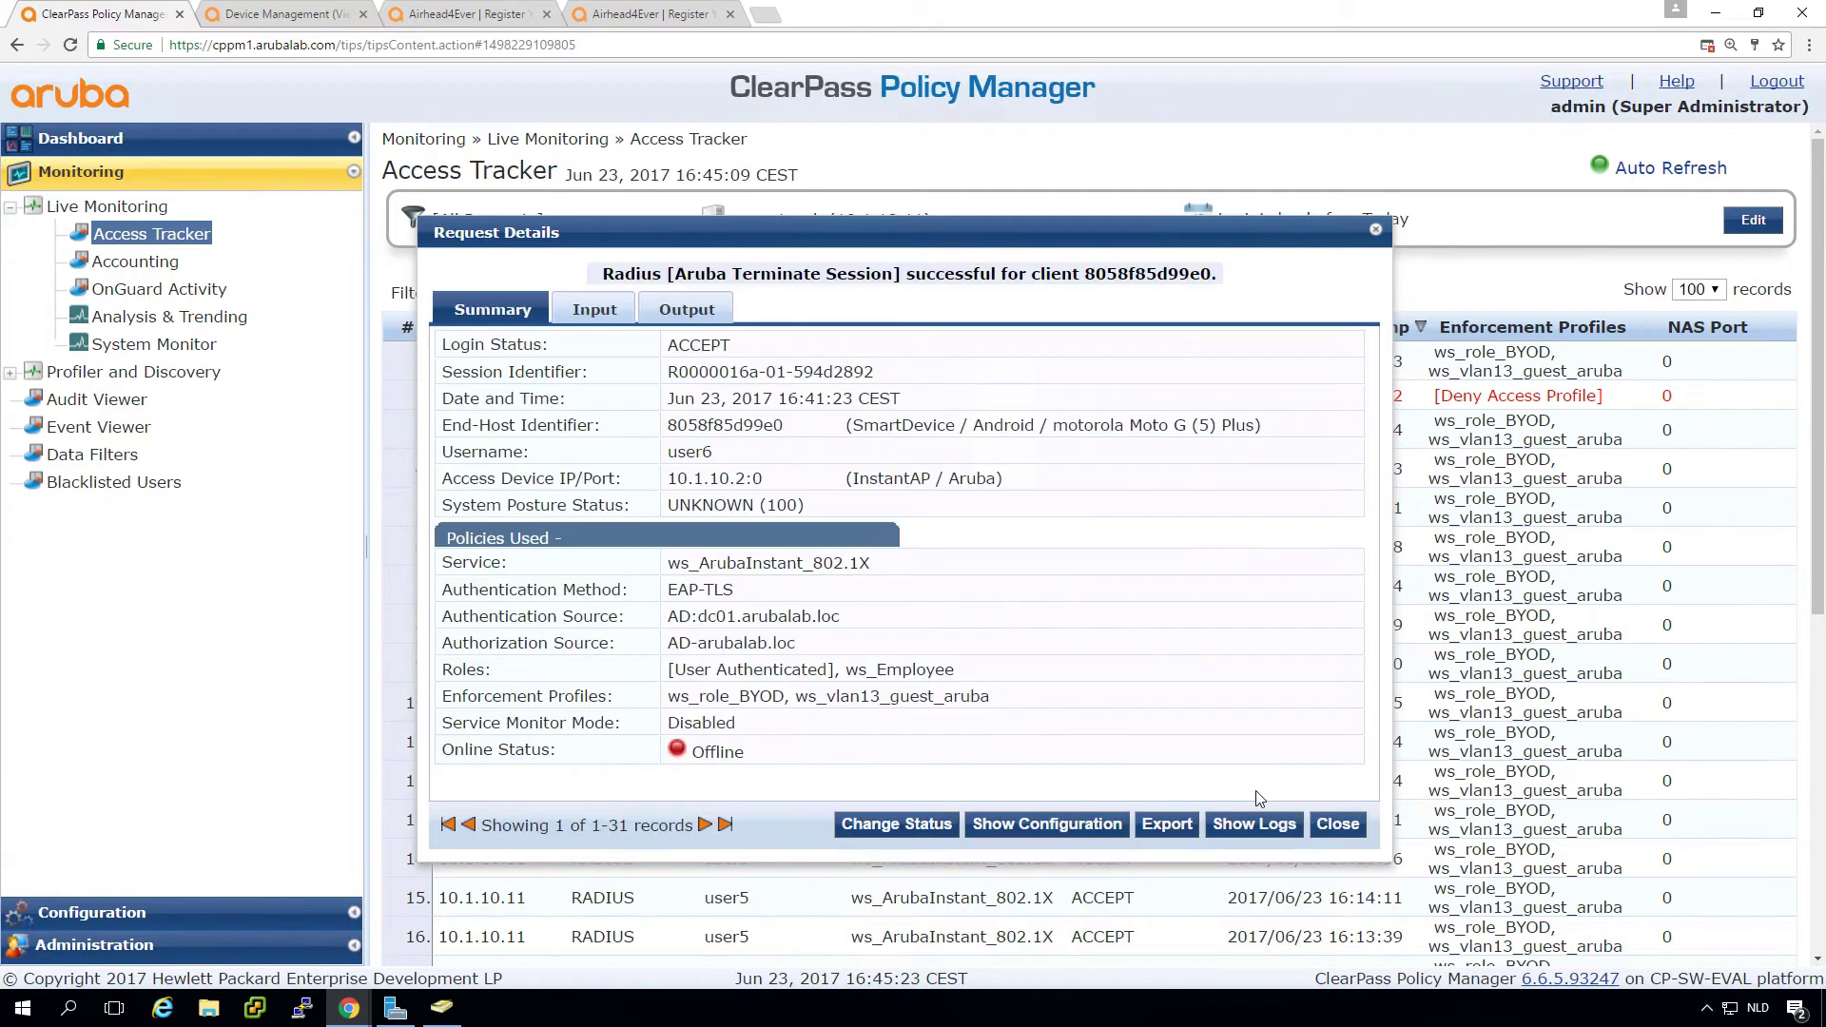
{"action": "left_click", "coordinate": [1336, 825]}
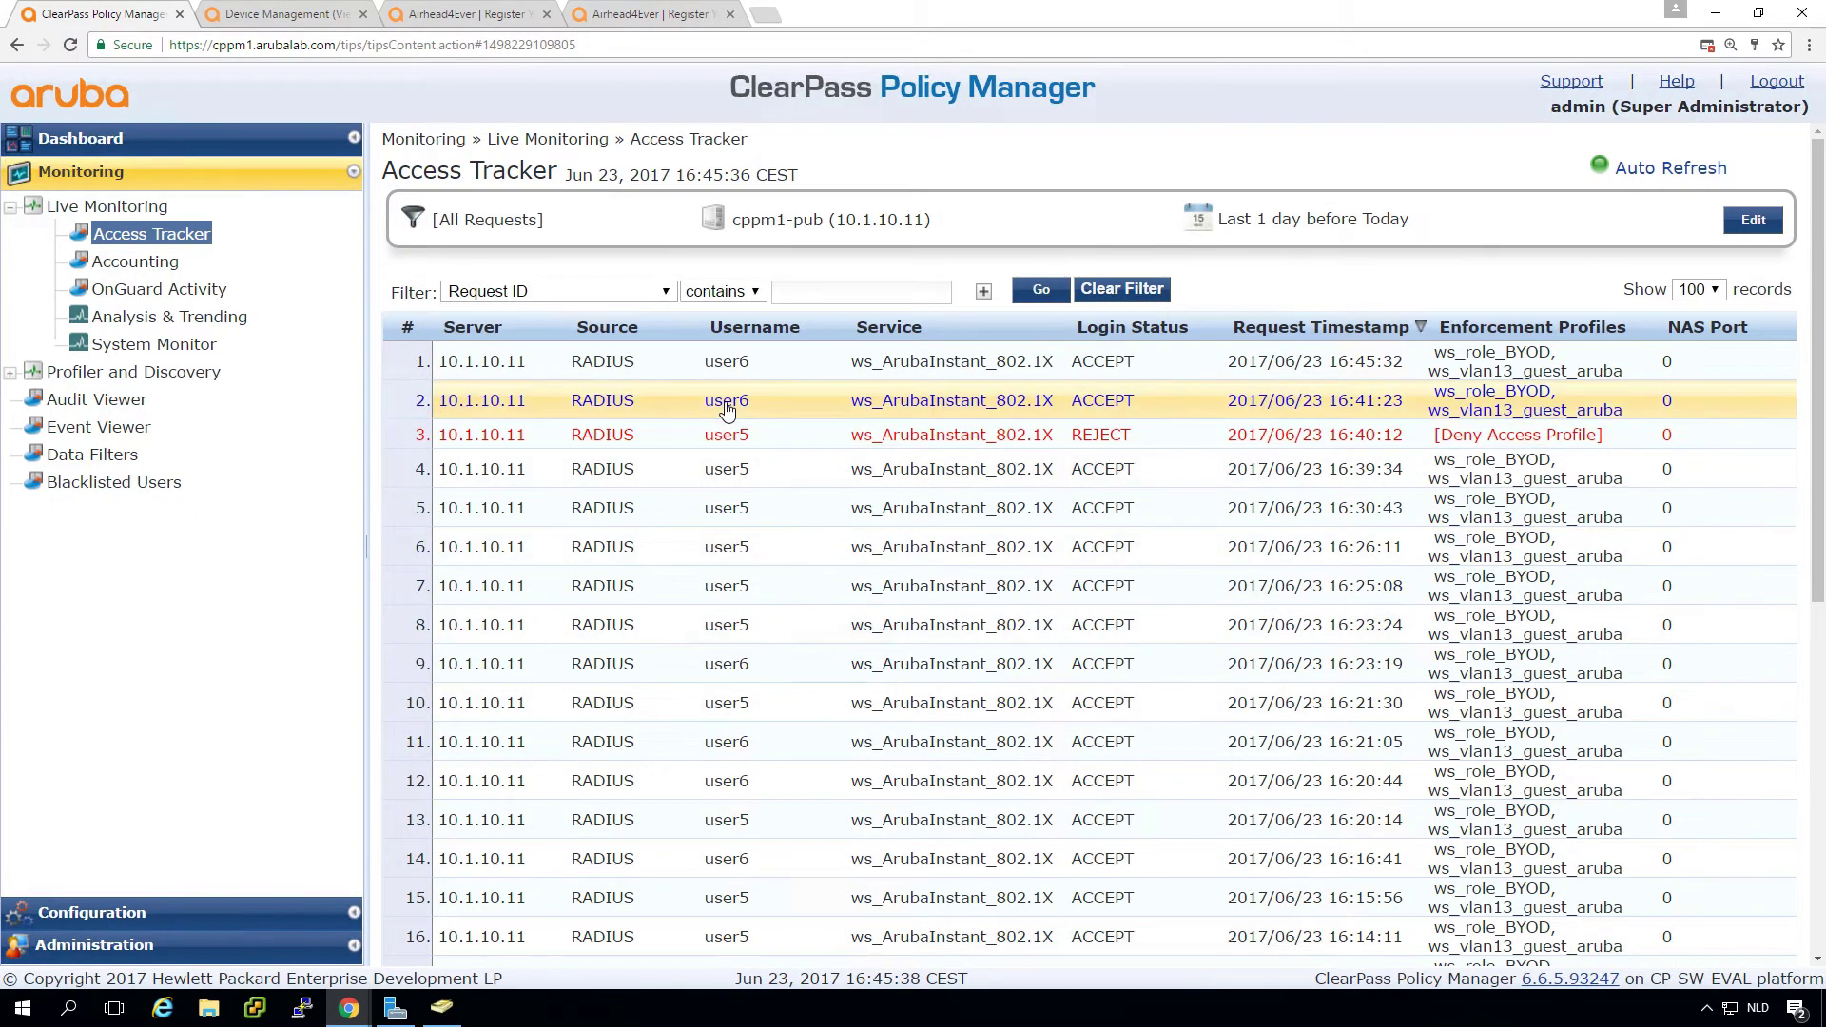
Confirm the new 16:45:32 request carries the ws_Disabled role and review its AD attributes.
{"action": "left_click", "coordinate": [720, 371]}
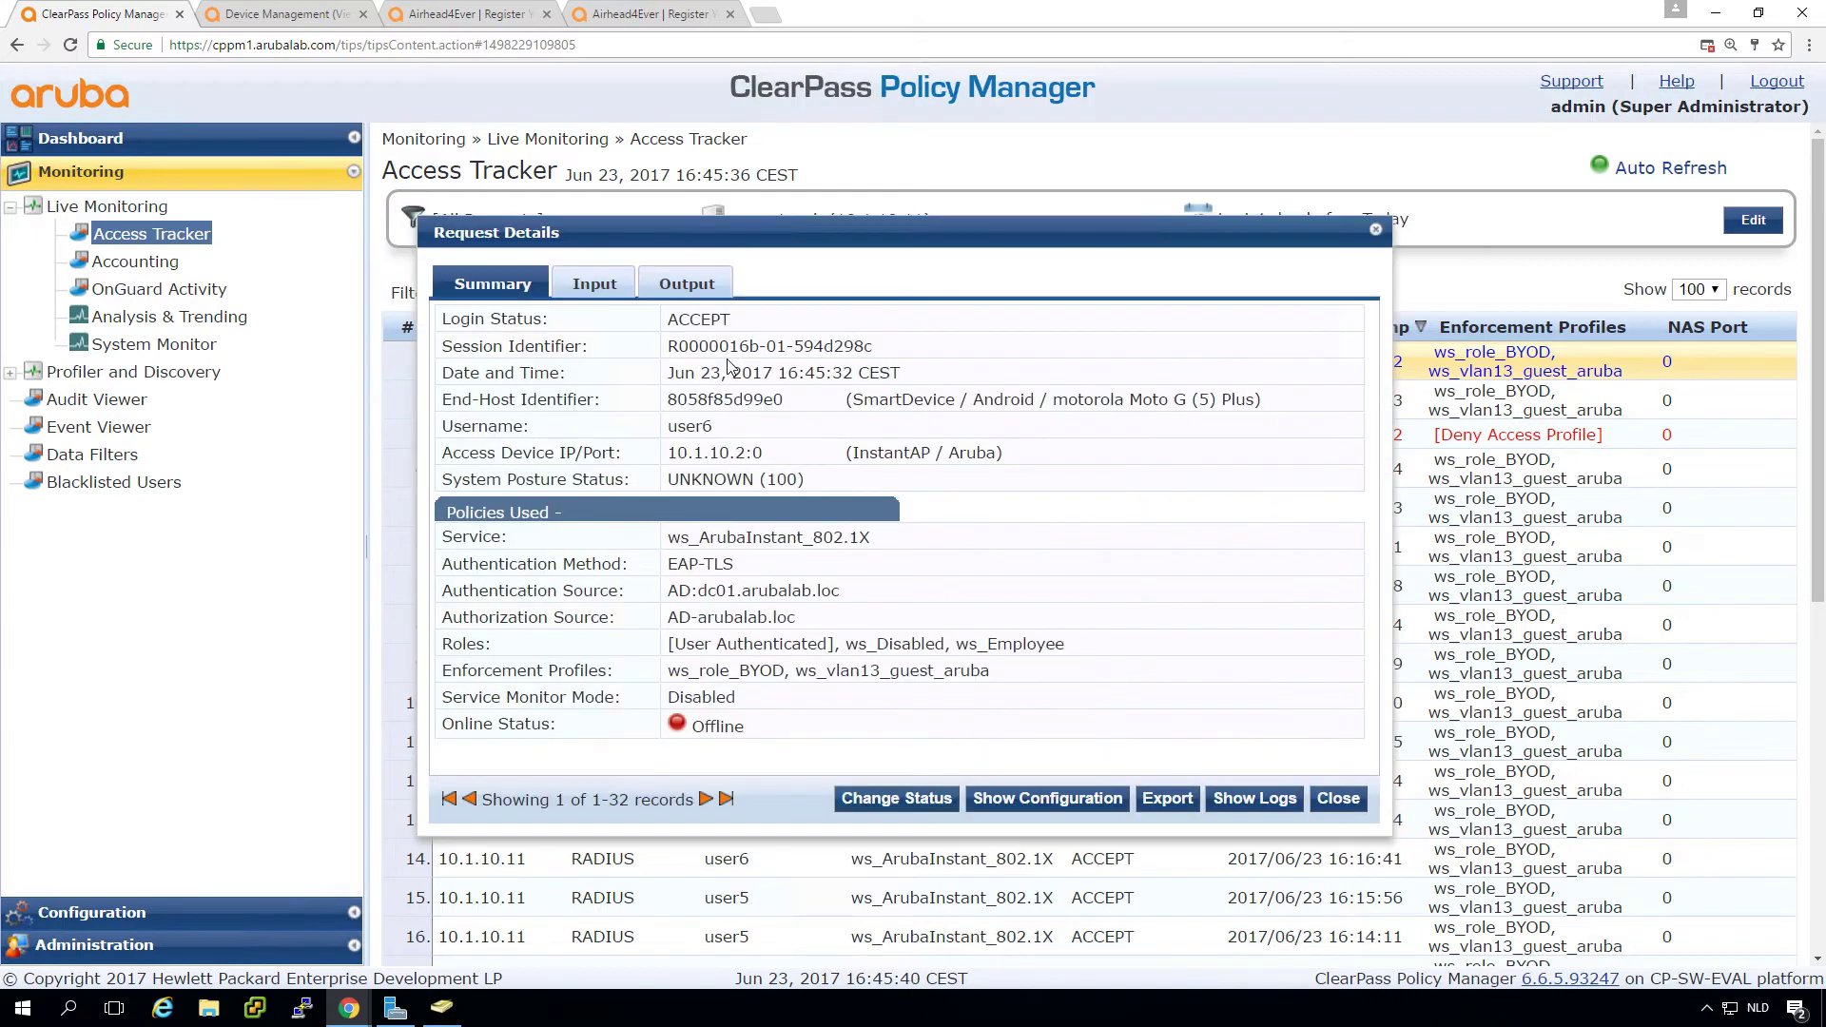
{"action": "mouse_move", "coordinate": [840, 644]}
{"action": "left_mouse_down"}
{"action": "mouse_move", "coordinate": [951, 646]}
{"action": "mouse_move", "coordinate": [866, 646]}
{"action": "left_mouse_up"}
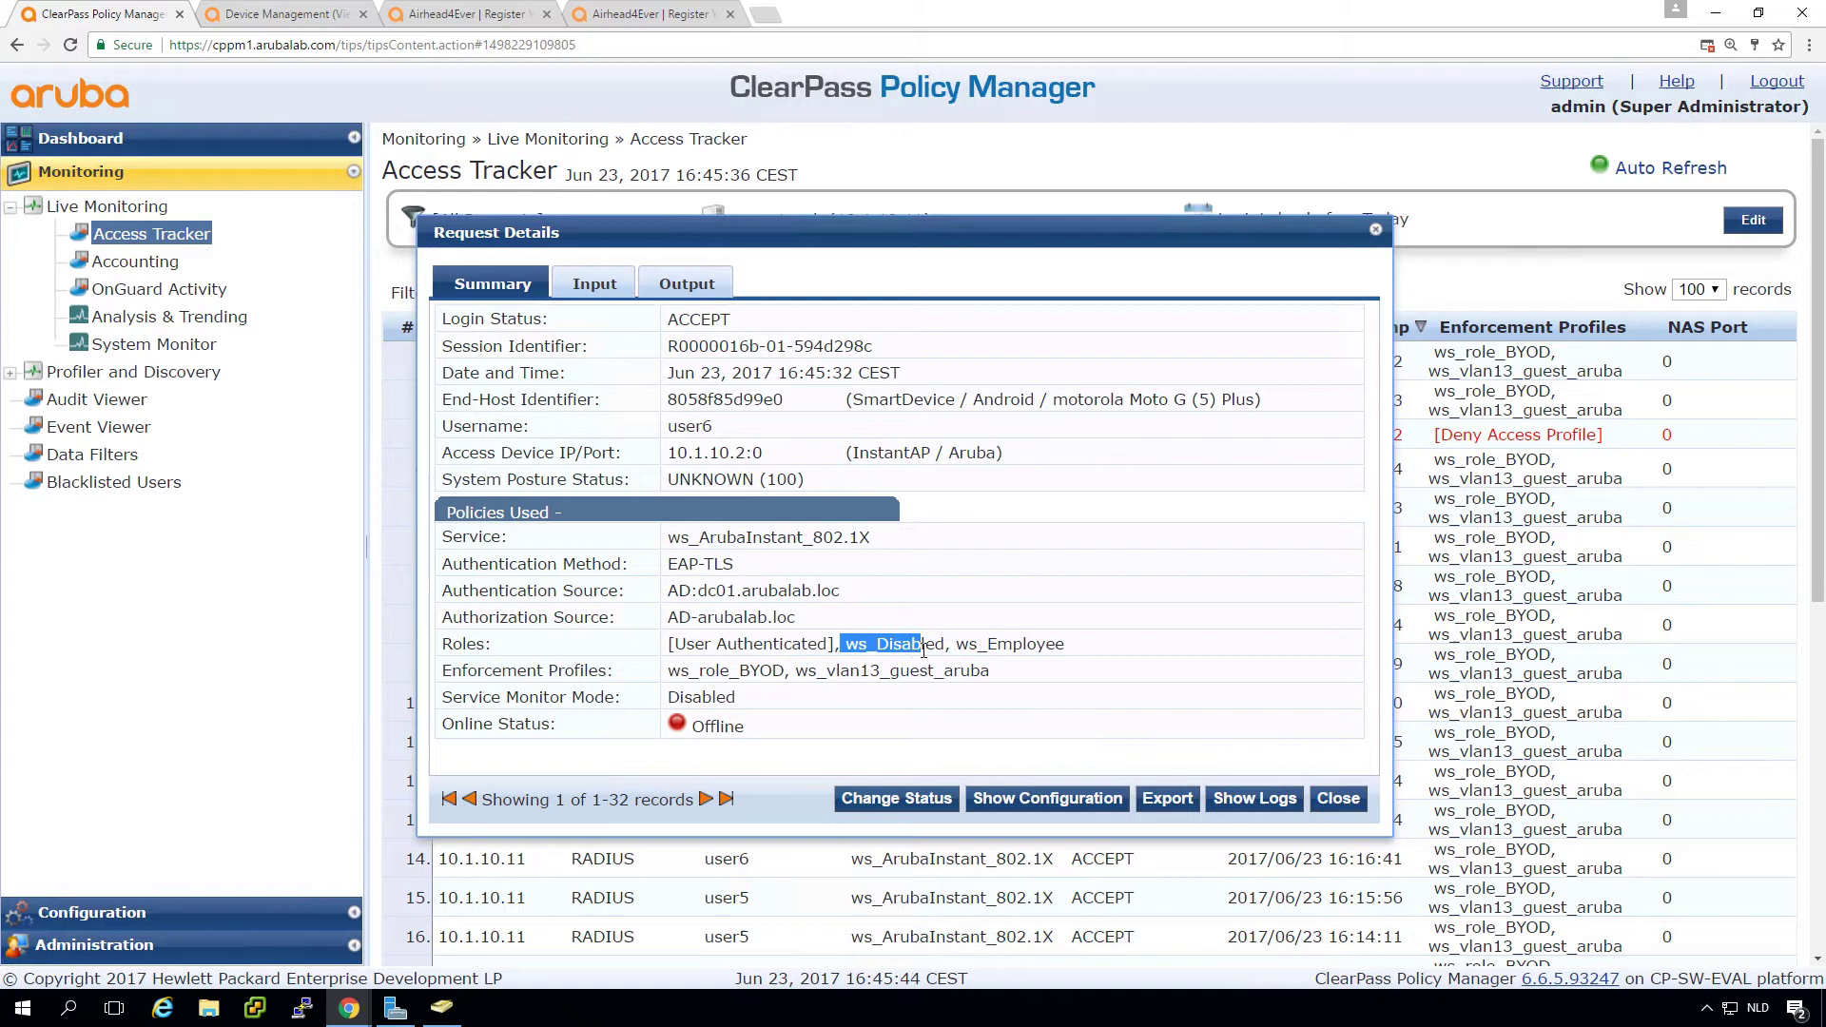
{"action": "left_click_drag", "start_coordinate": [923, 650], "coordinate": [948, 652]}
{"action": "left_click", "coordinate": [595, 284]}
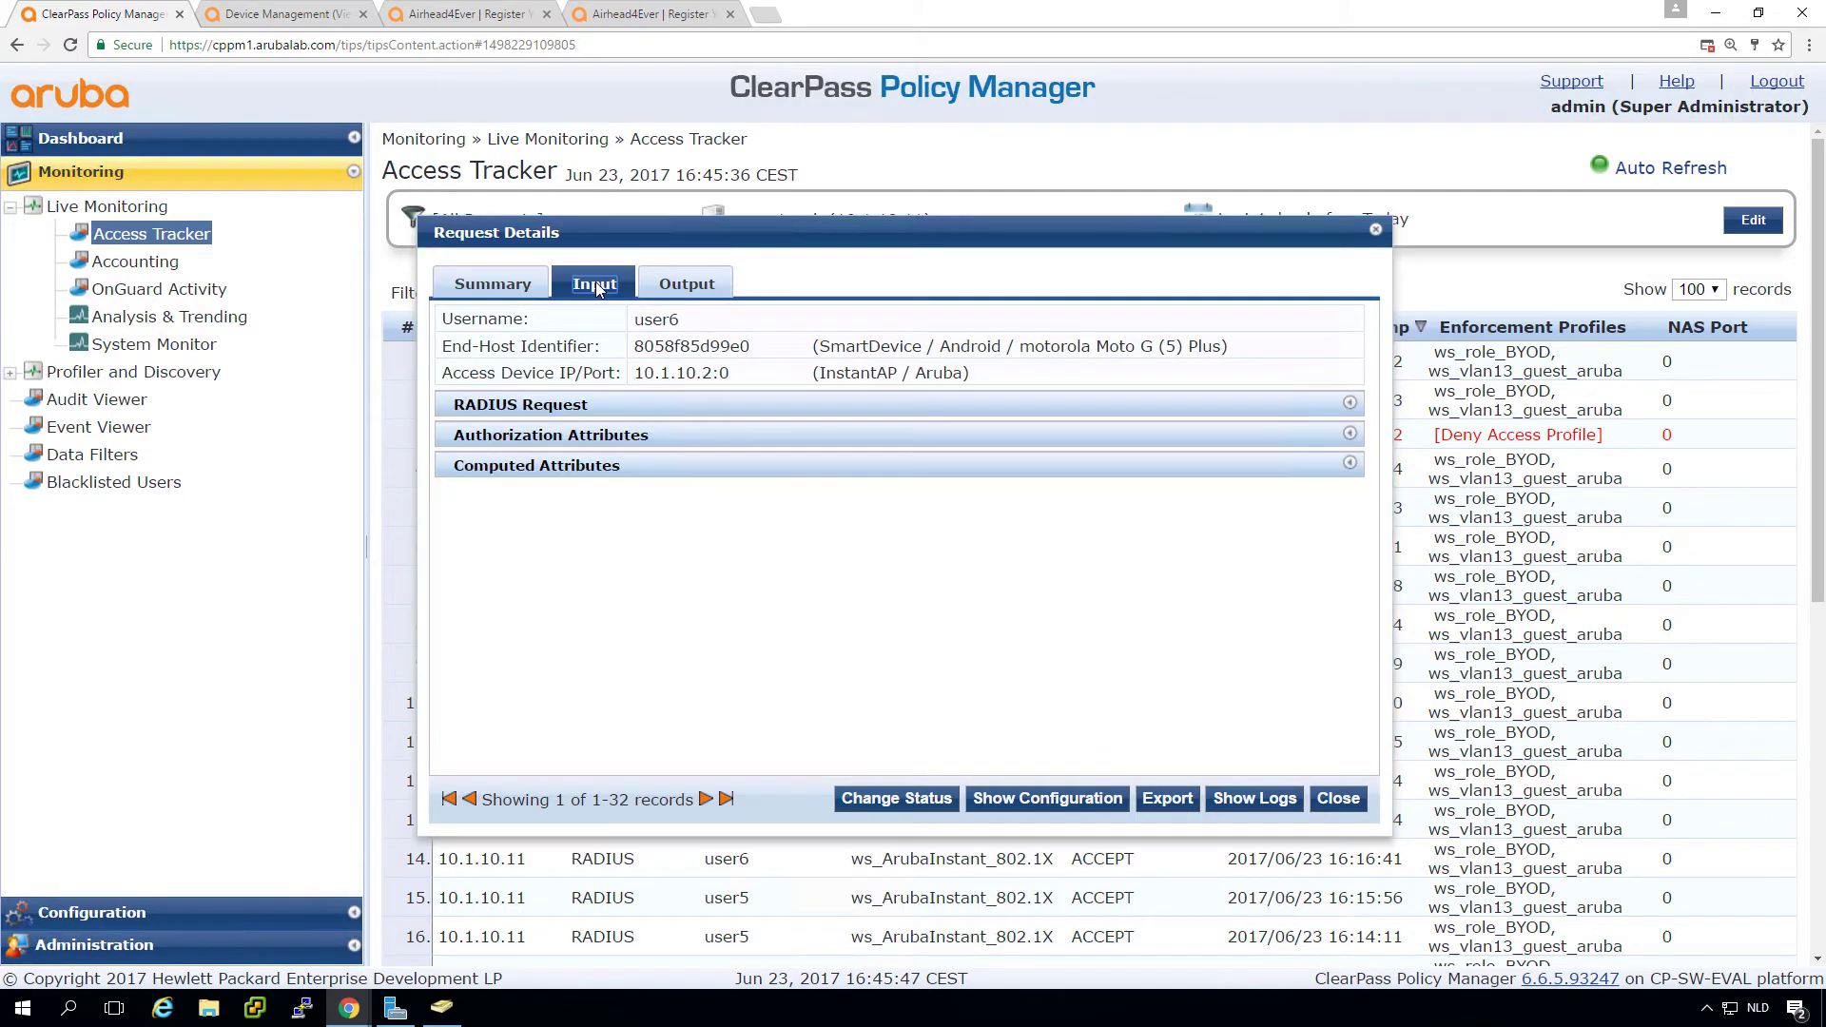
{"action": "left_click", "coordinate": [567, 437]}
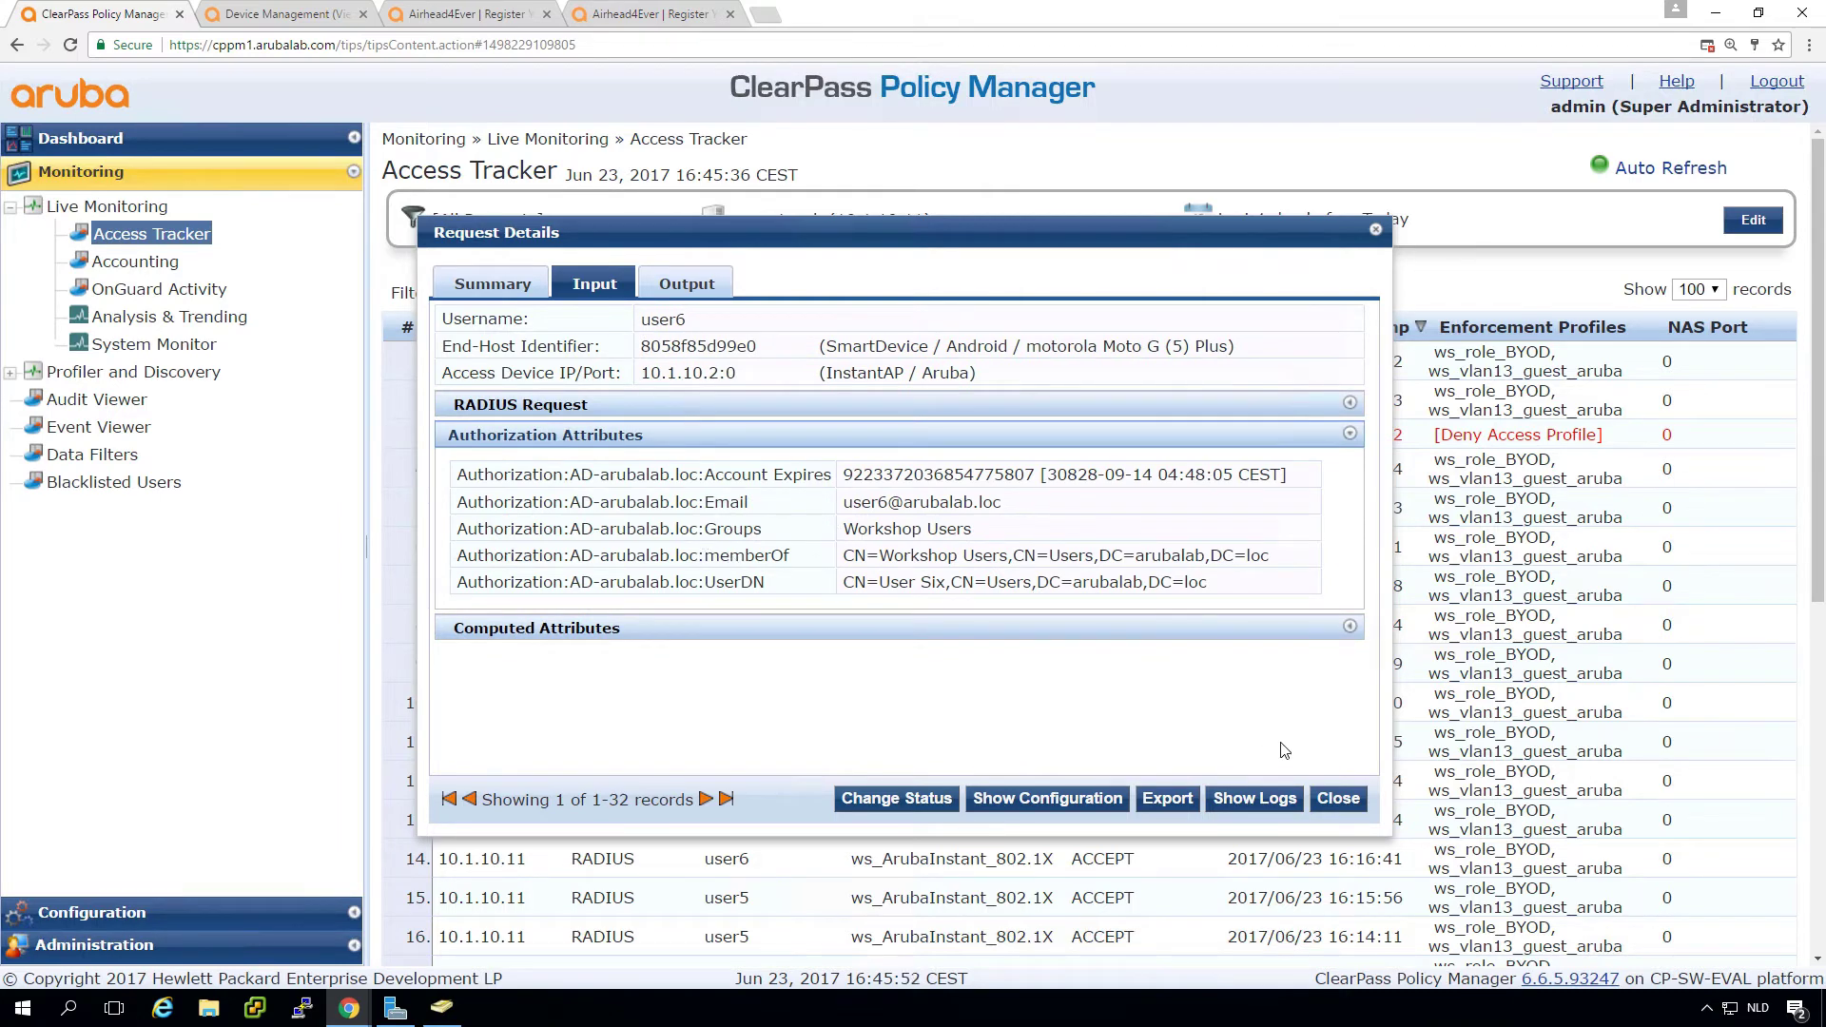
Re-enable the User Six account in ADUC and acknowledge the confirmation.
{"action": "left_click", "coordinate": [427, 1014]}
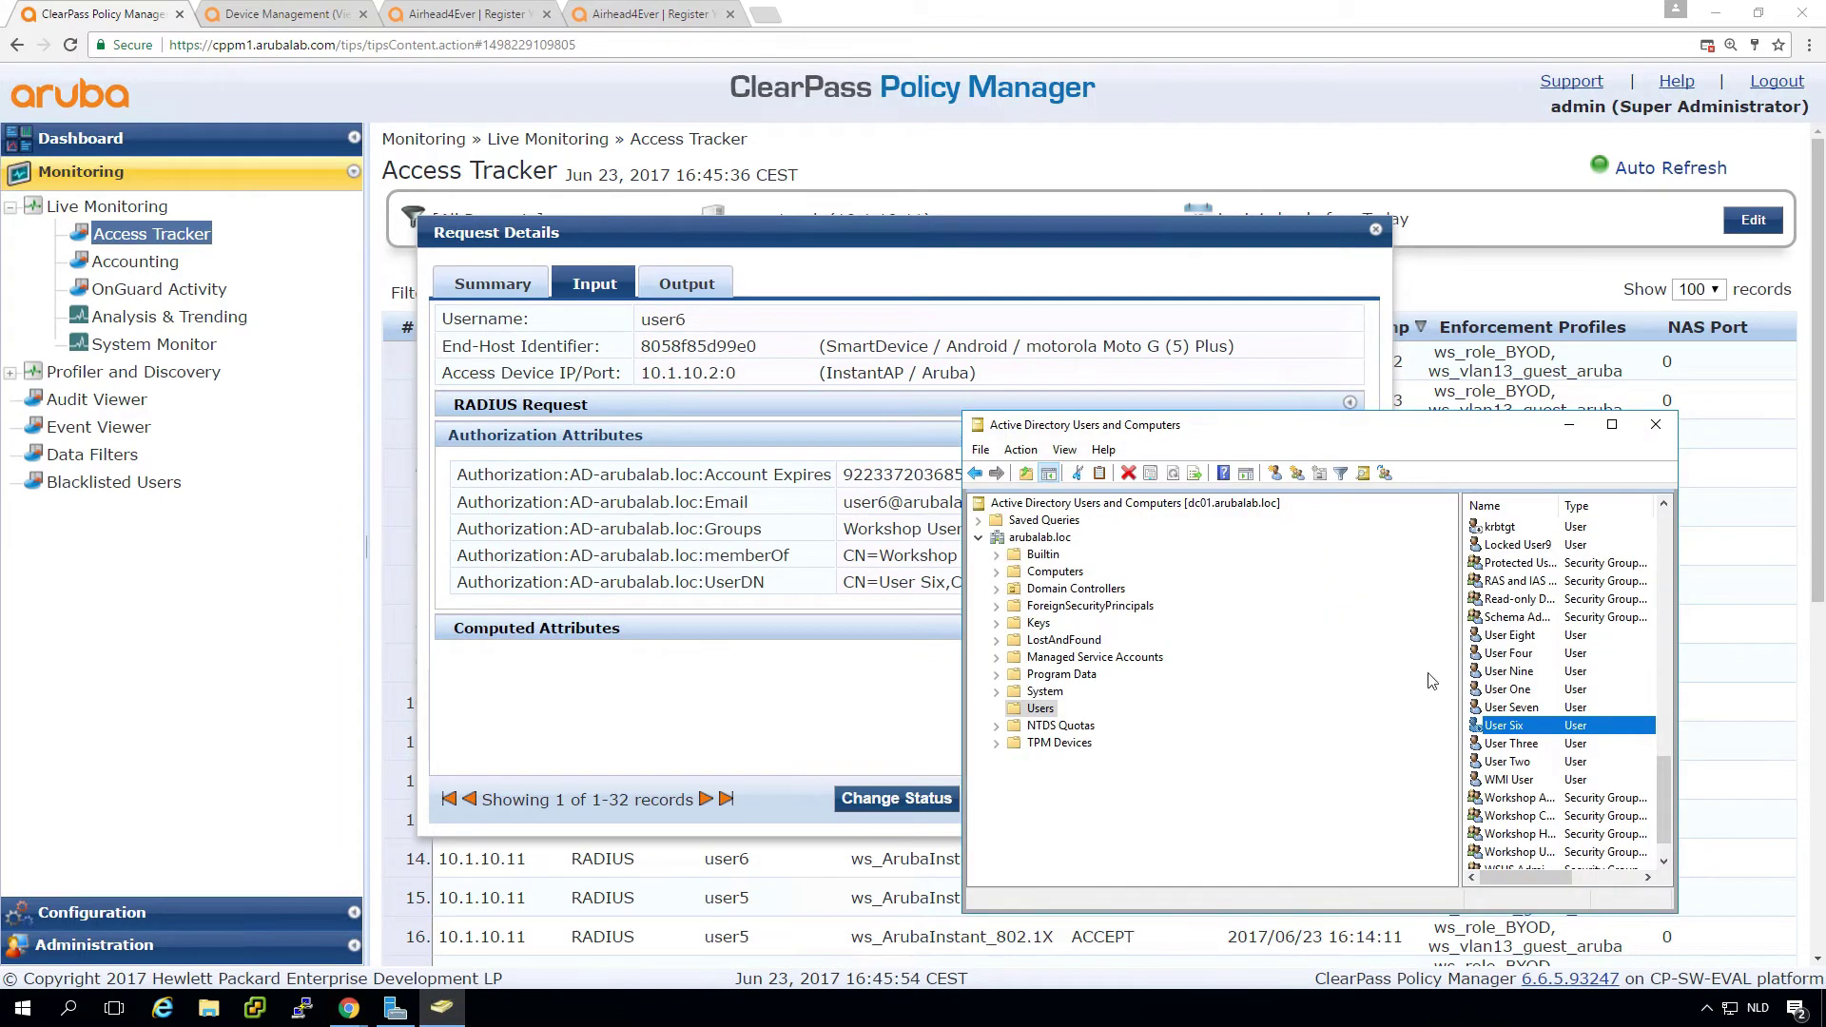
{"action": "right_click", "coordinate": [1512, 730]}
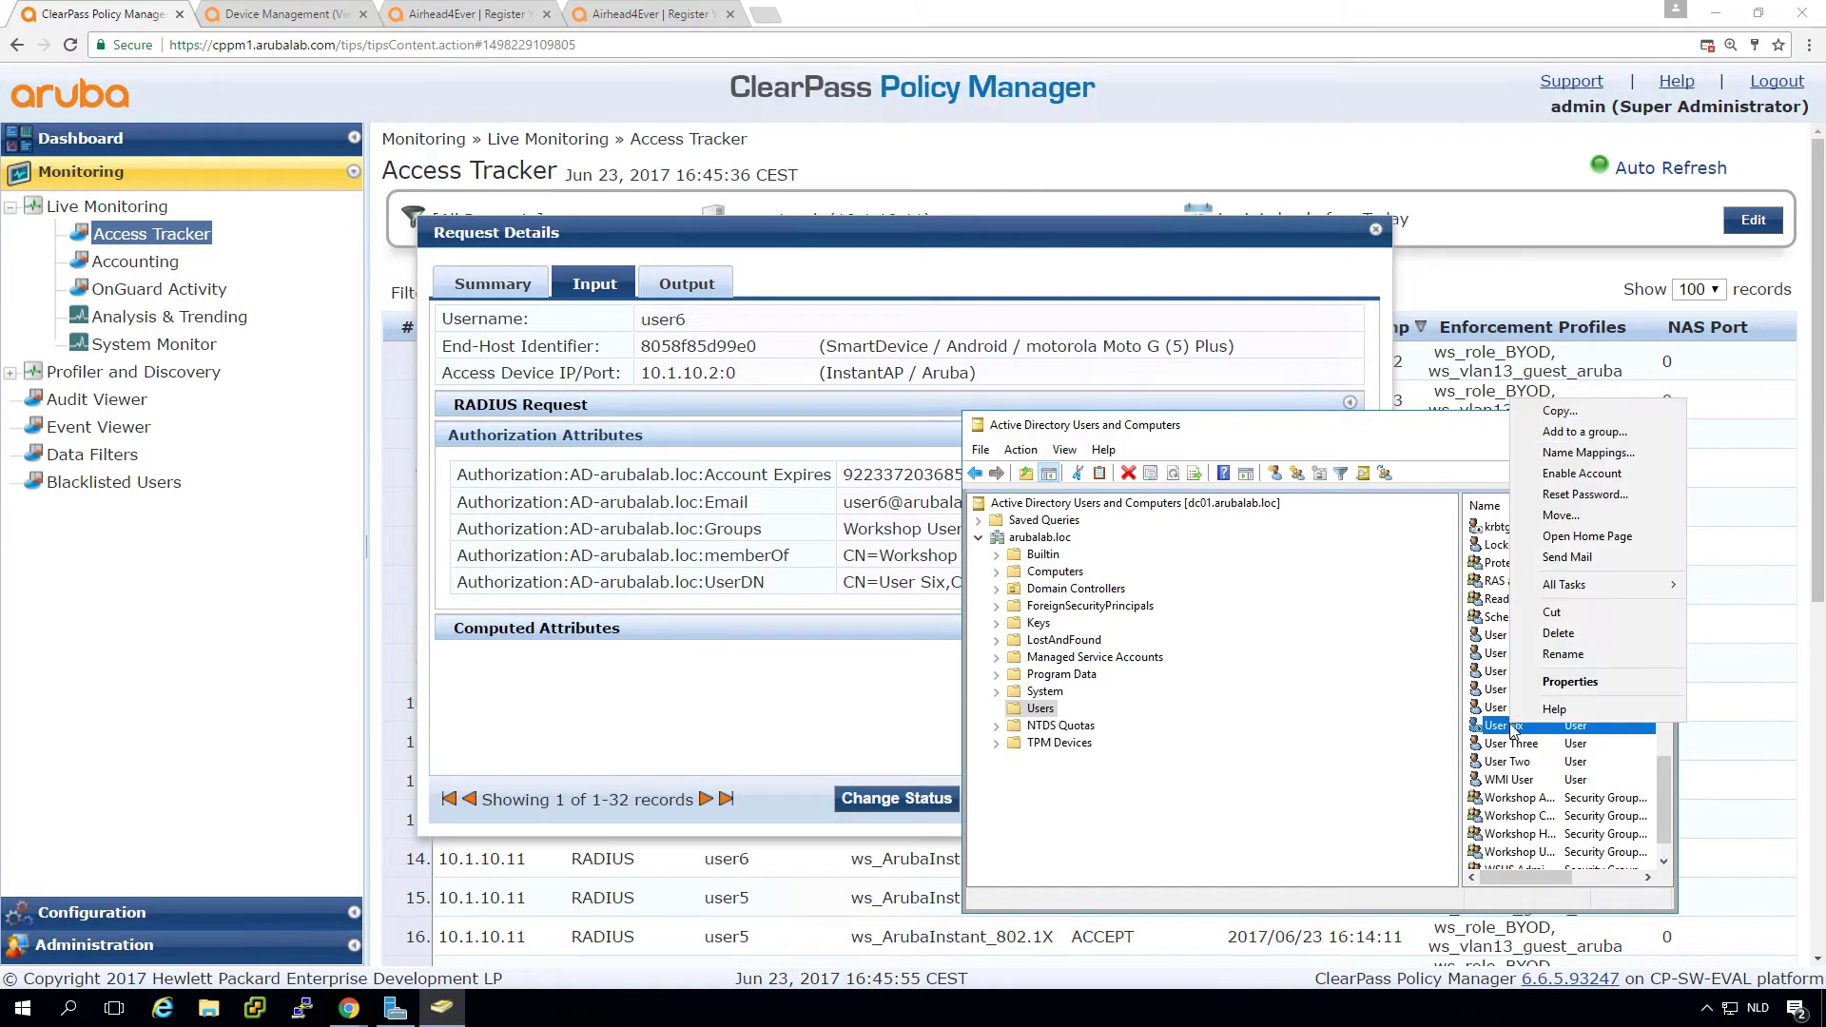
{"action": "left_click", "coordinate": [1568, 476]}
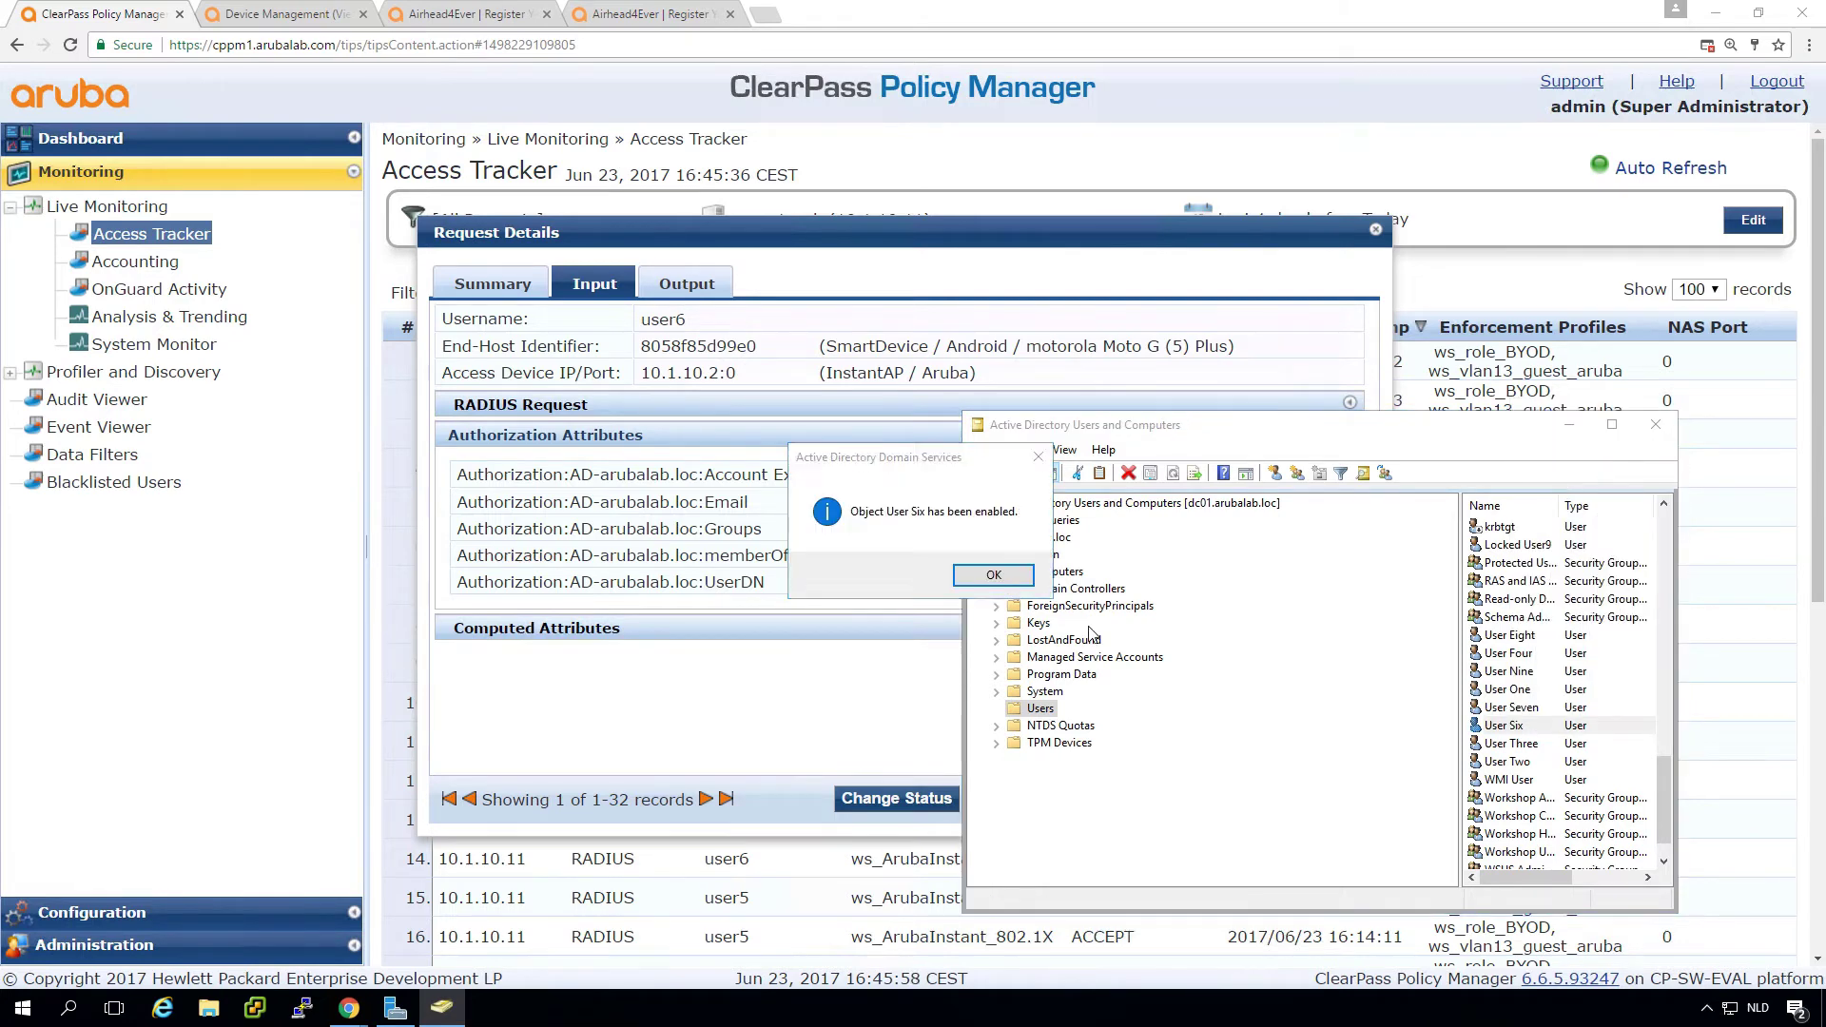
{"action": "left_click", "coordinate": [985, 578]}
{"action": "left_click", "coordinate": [876, 692]}
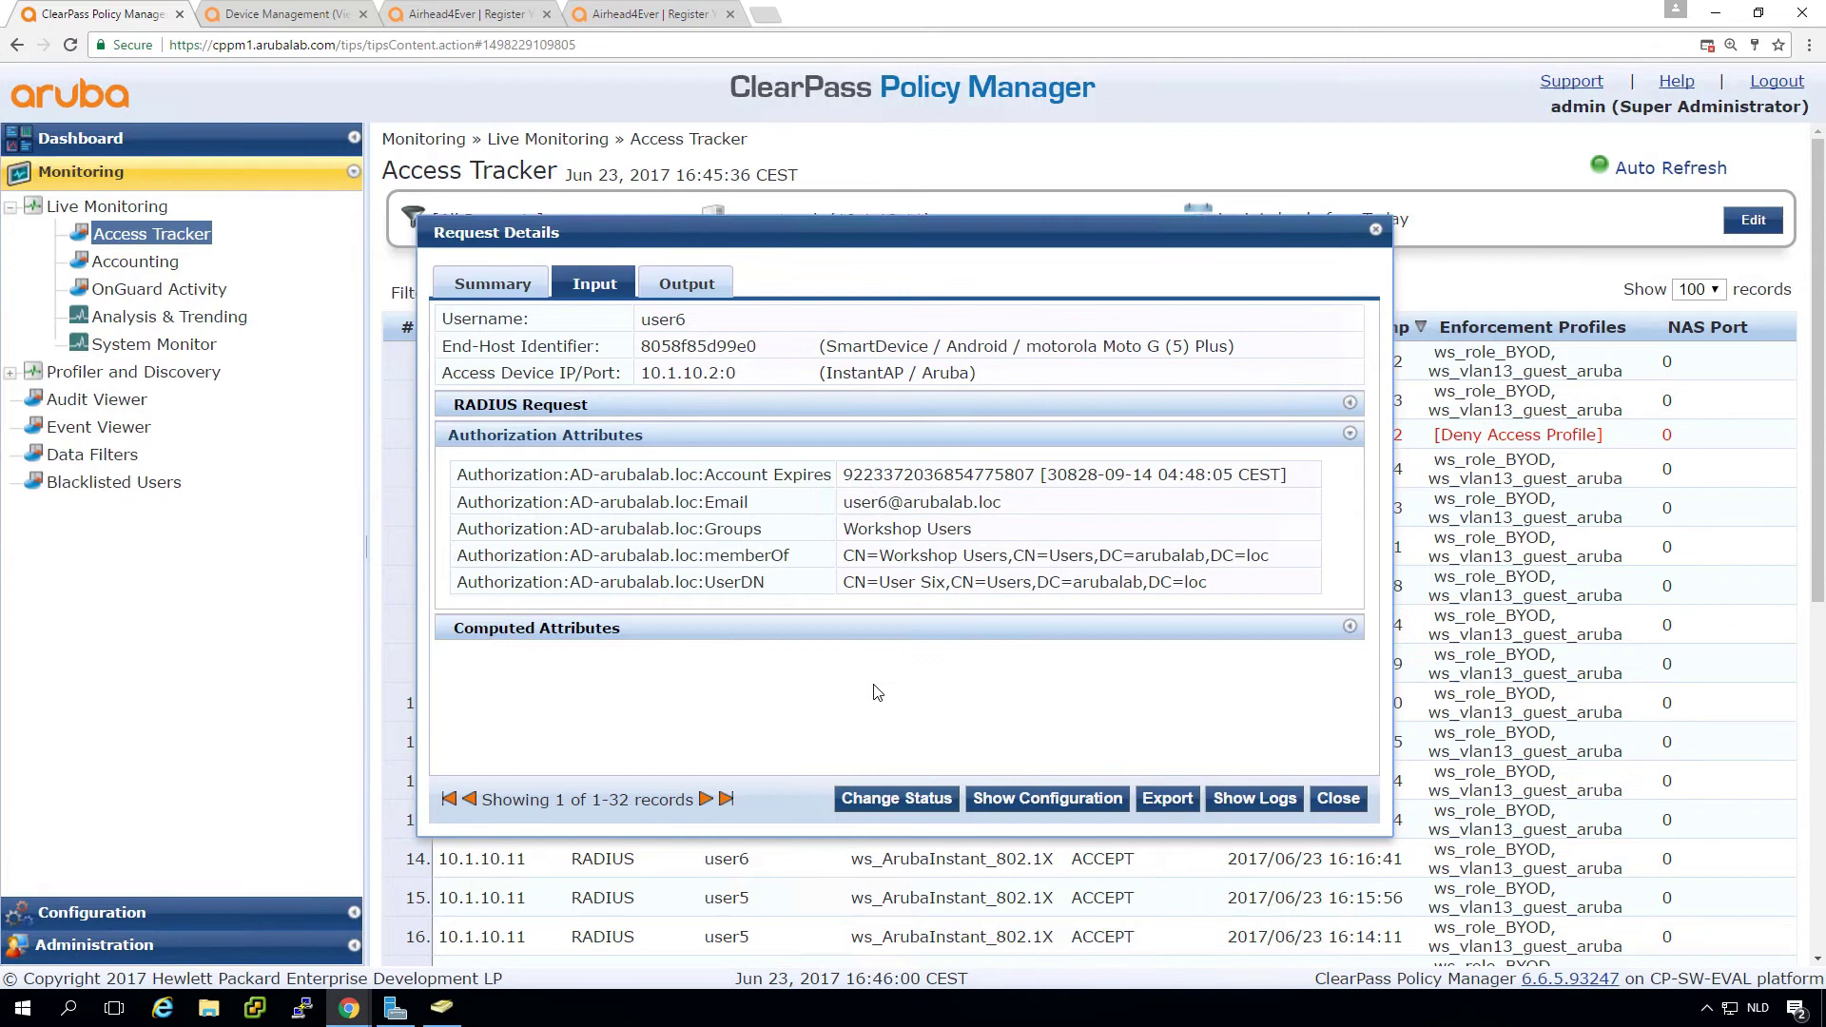
Send an Aruba Terminate Session CoA for the re-enabled user's session and close the details.
{"action": "left_click", "coordinate": [890, 797]}
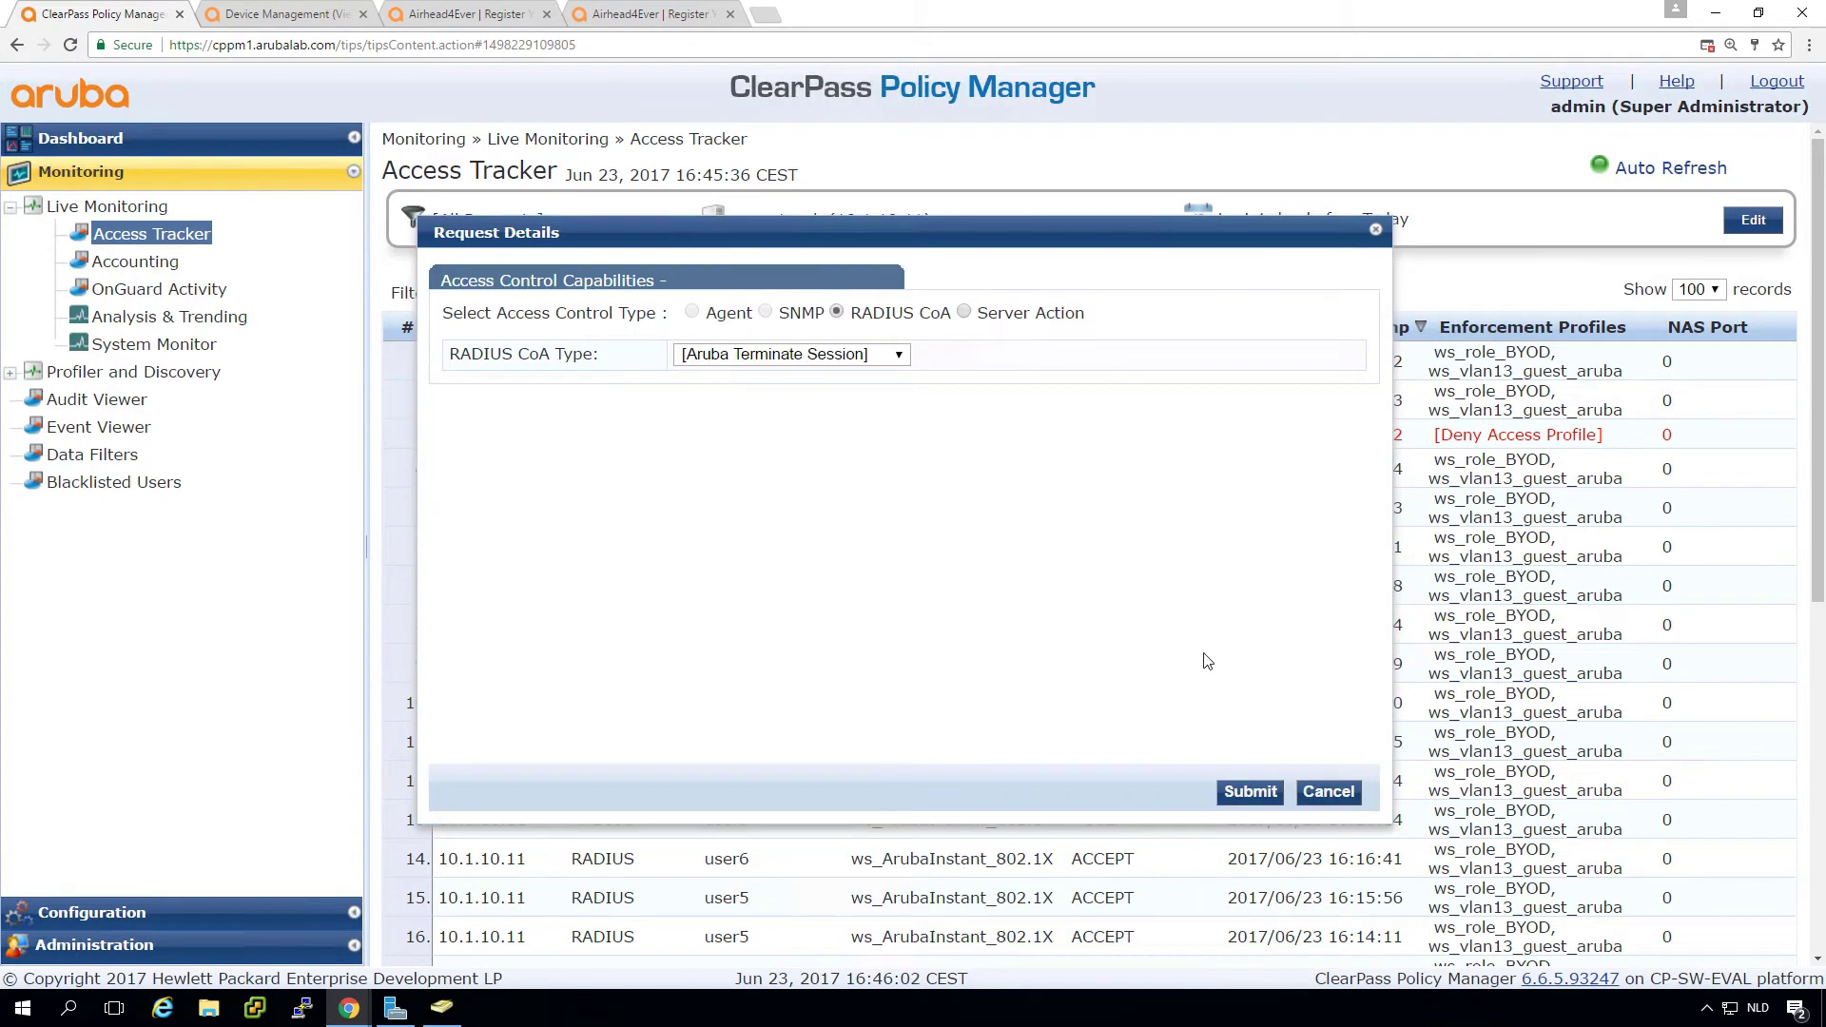
{"action": "left_click", "coordinate": [1251, 792]}
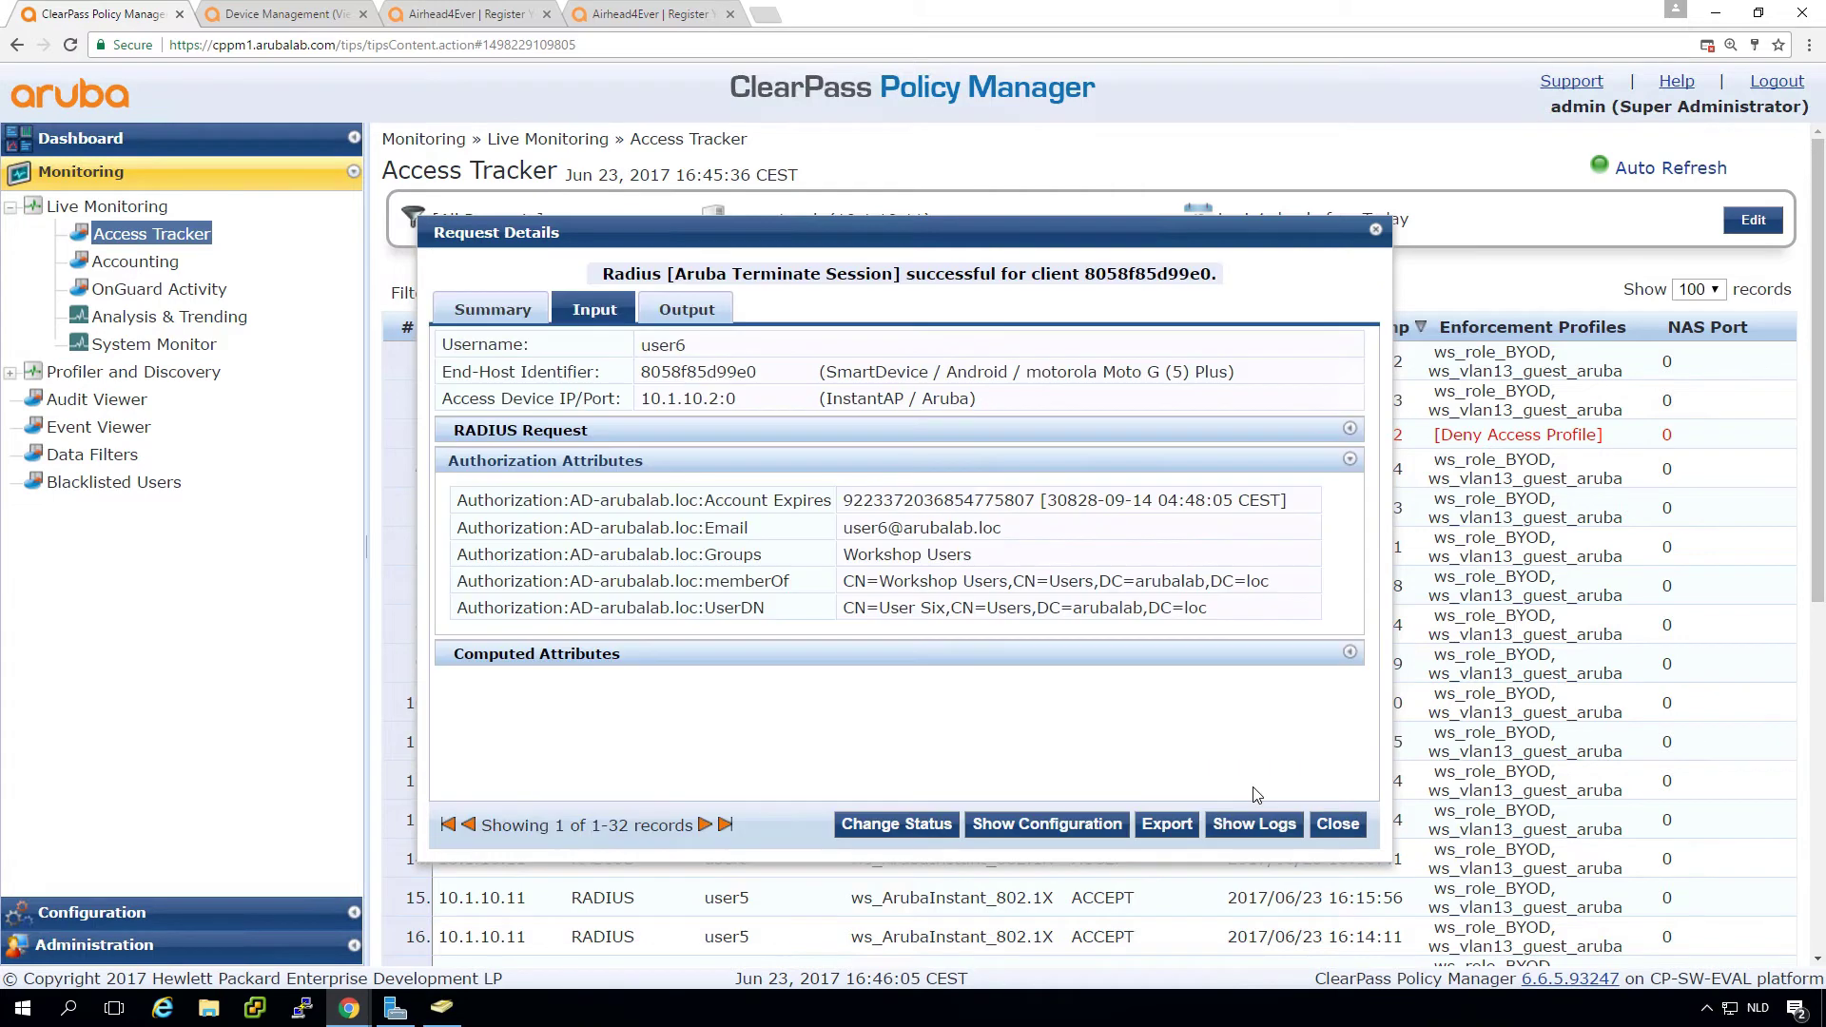
{"action": "left_click", "coordinate": [1336, 824]}
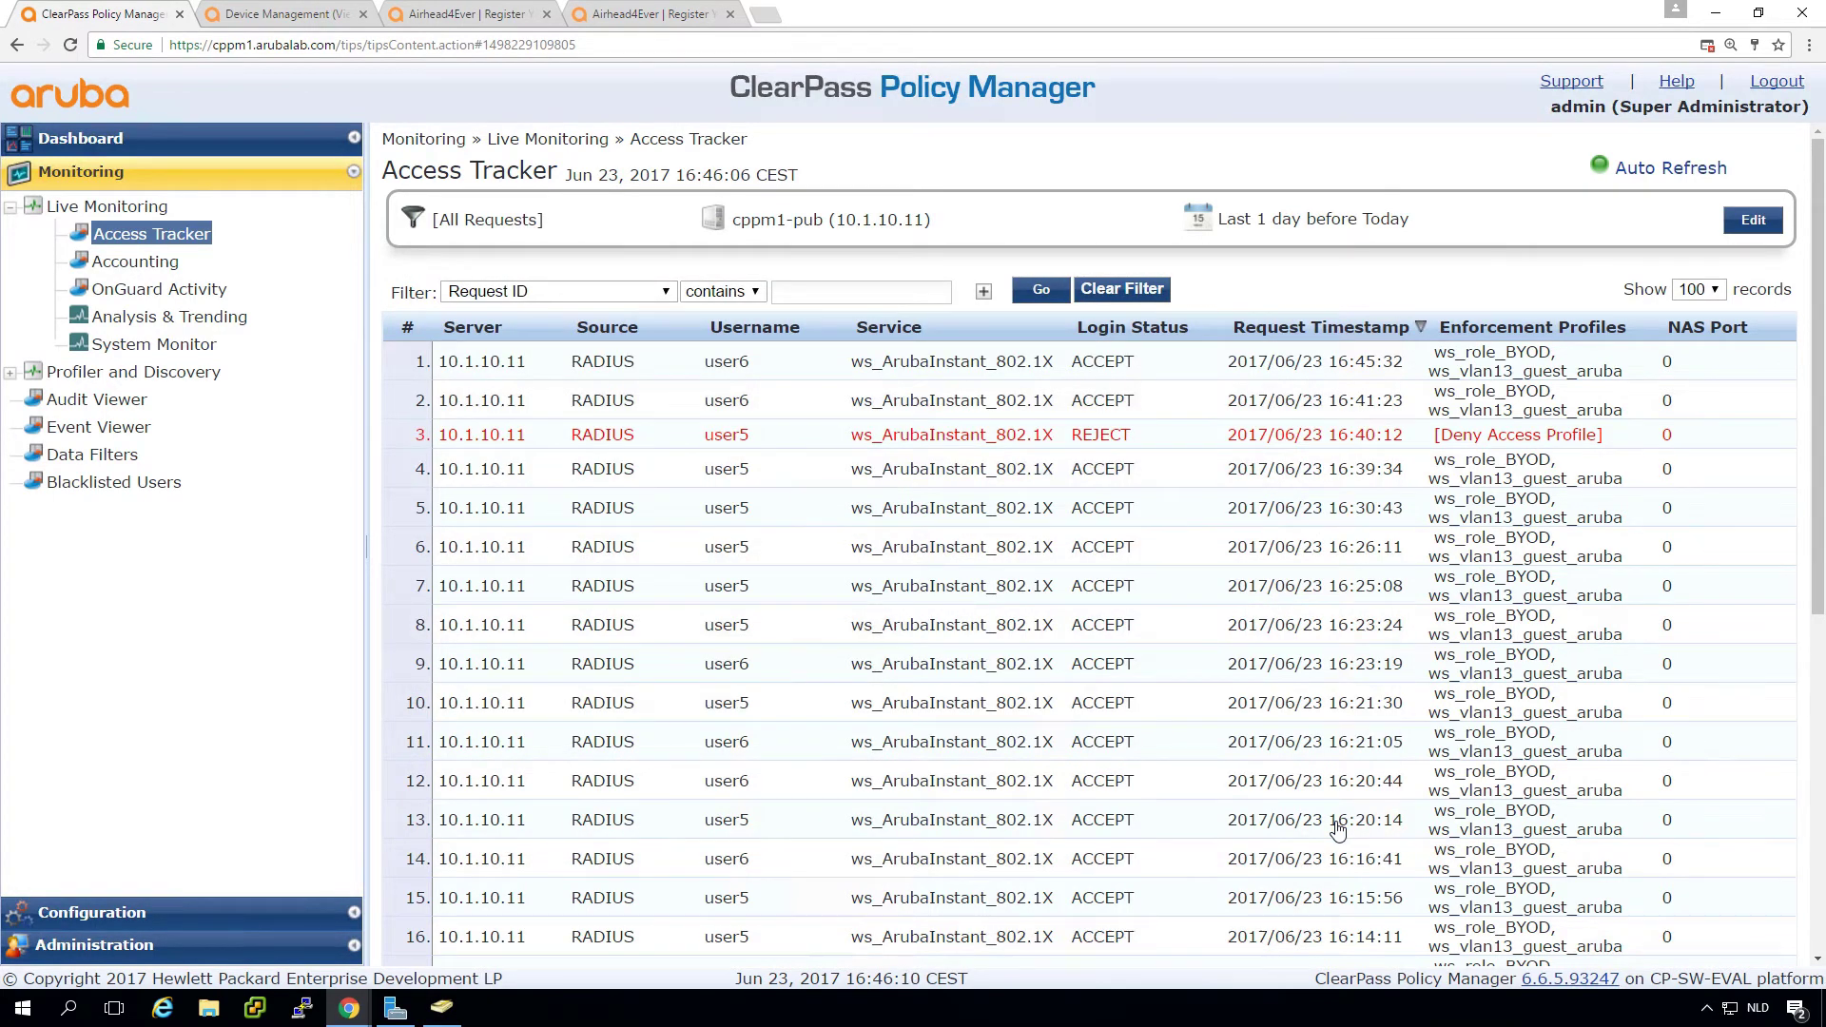
Review the 16:45:32 request's input attributes, including its AD authorization attributes.
{"action": "left_click", "coordinate": [918, 370]}
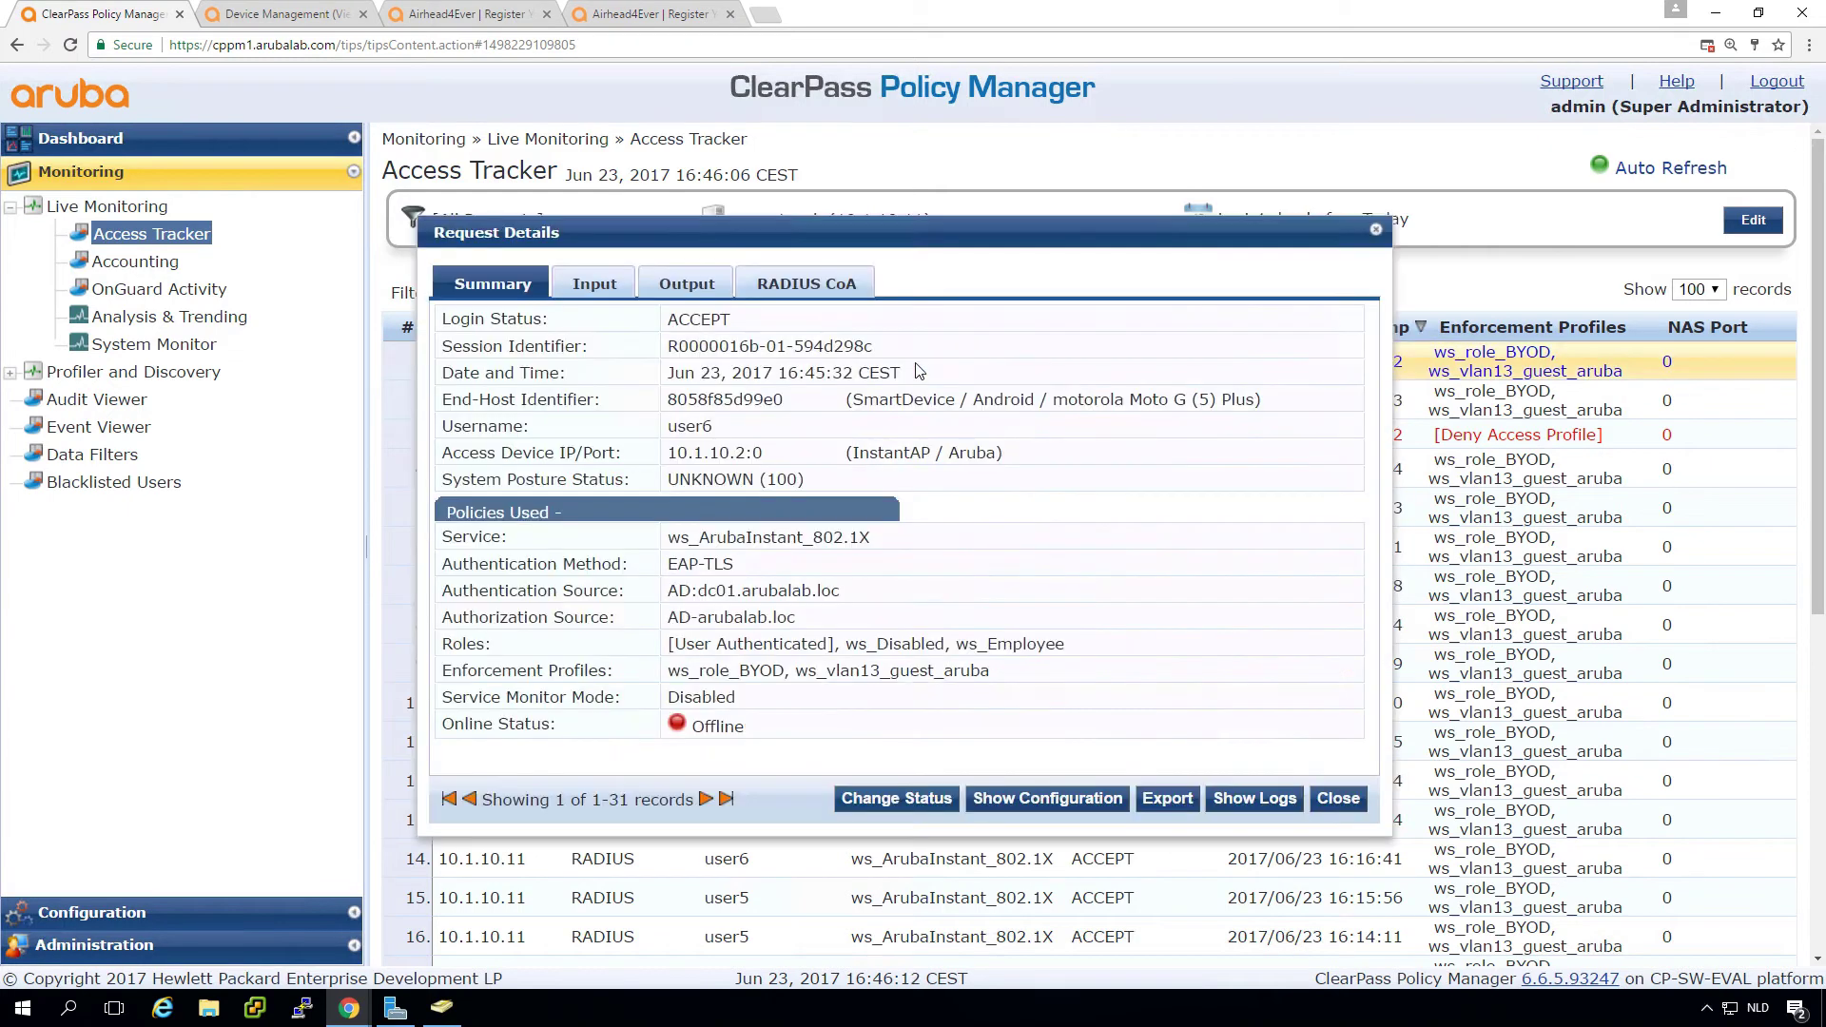
{"action": "left_click", "coordinate": [608, 289]}
{"action": "left_click", "coordinate": [603, 439]}
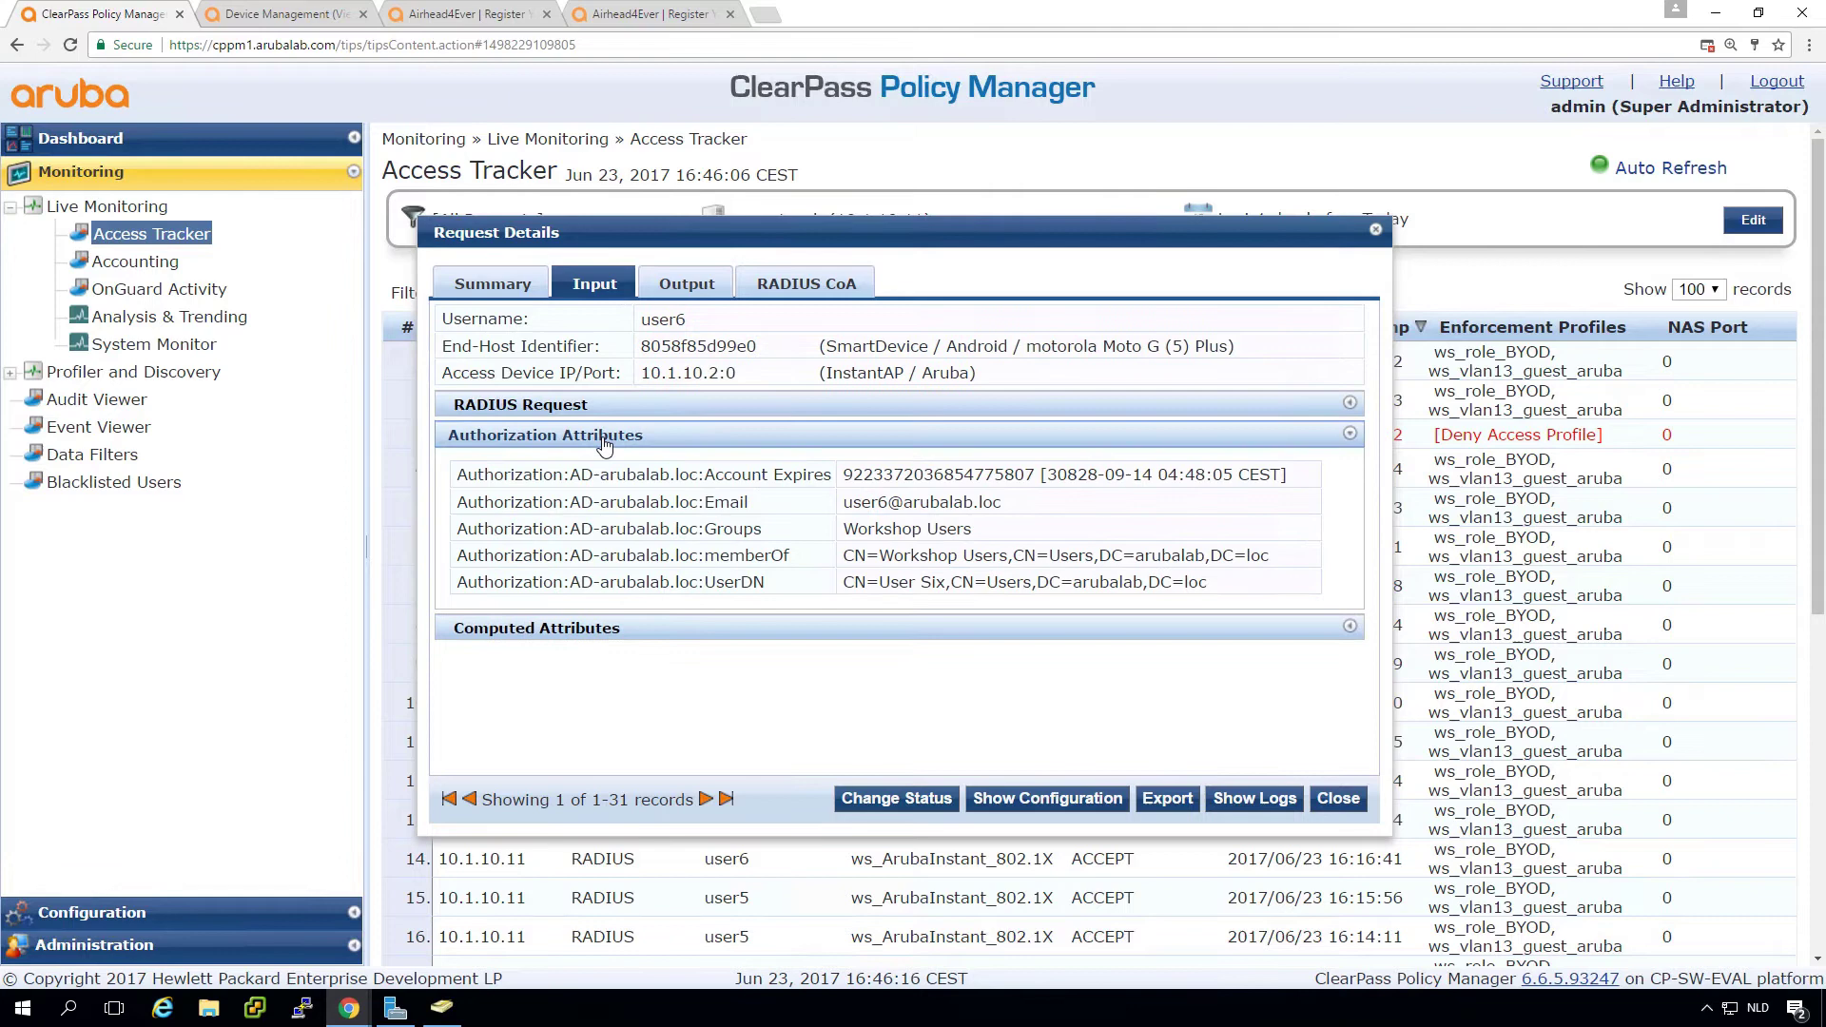
{"action": "left_click", "coordinate": [1338, 798]}
Clear the cache of the AD-arubalab.loc authentication source.
{"action": "left_click", "coordinate": [95, 915]}
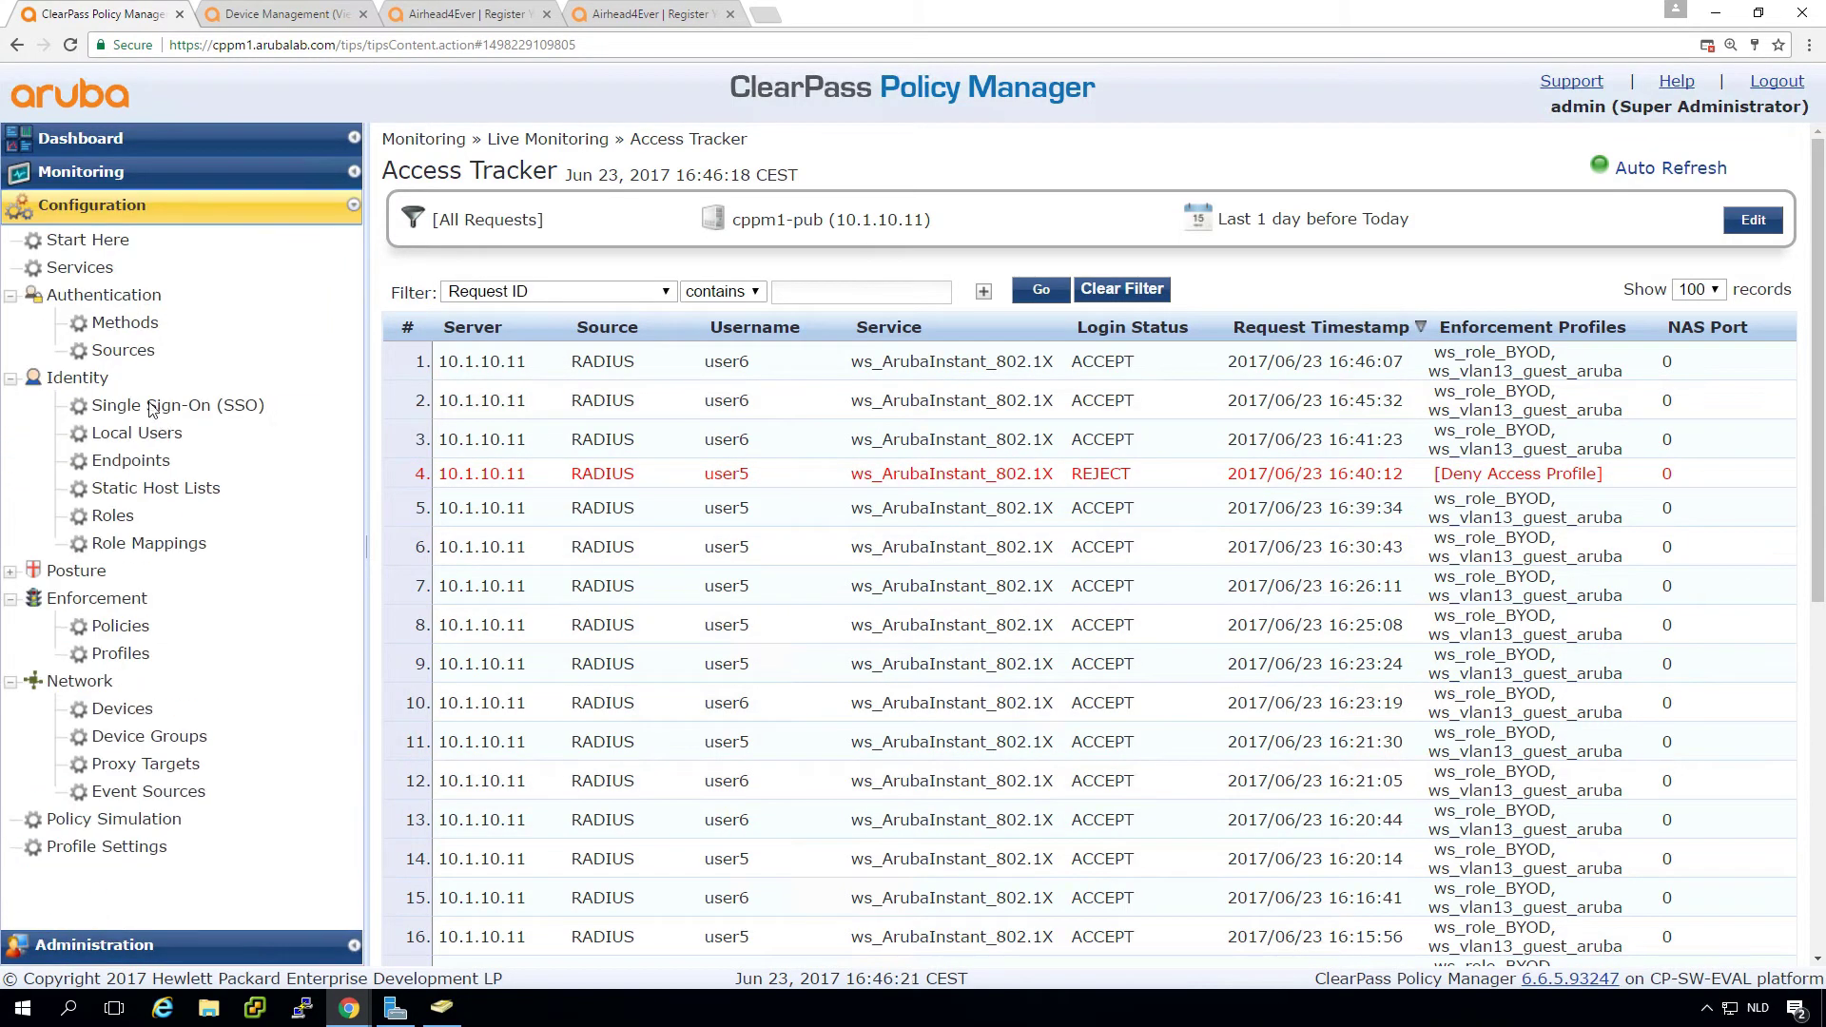
{"action": "left_click", "coordinate": [125, 349]}
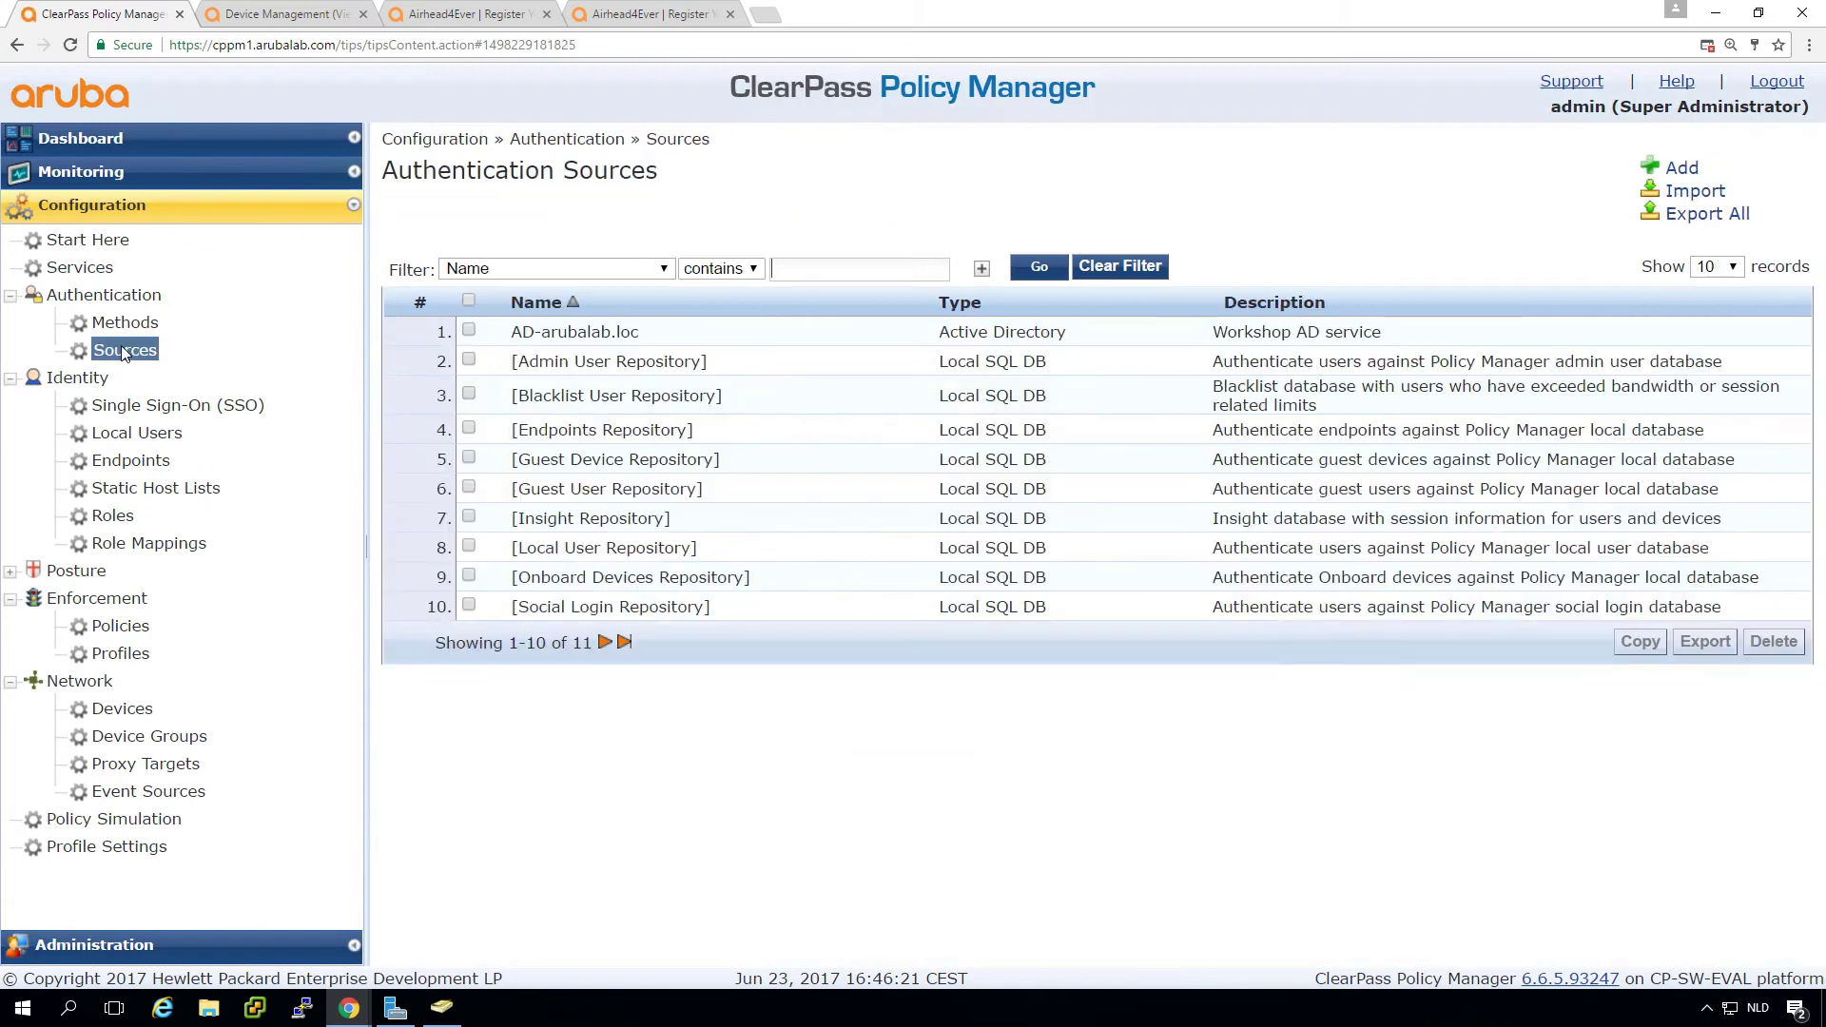
{"action": "left_click", "coordinate": [576, 335]}
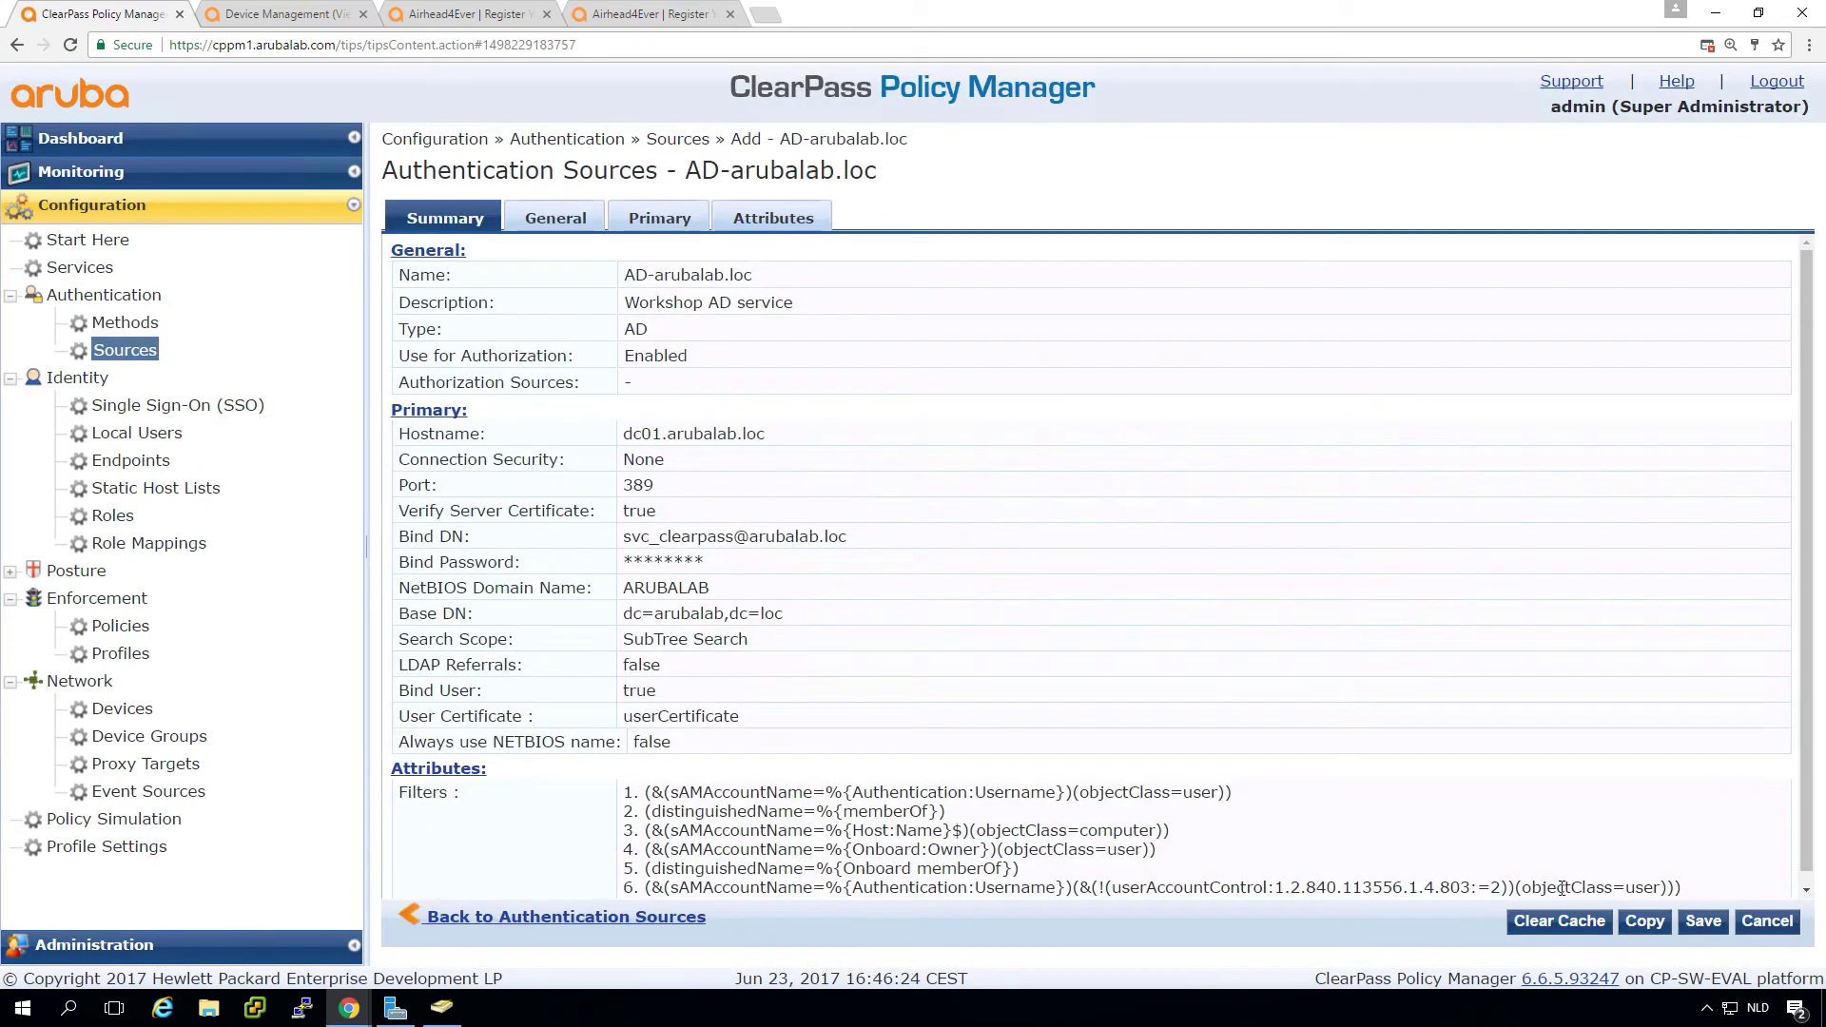
{"action": "left_click", "coordinate": [1560, 922]}
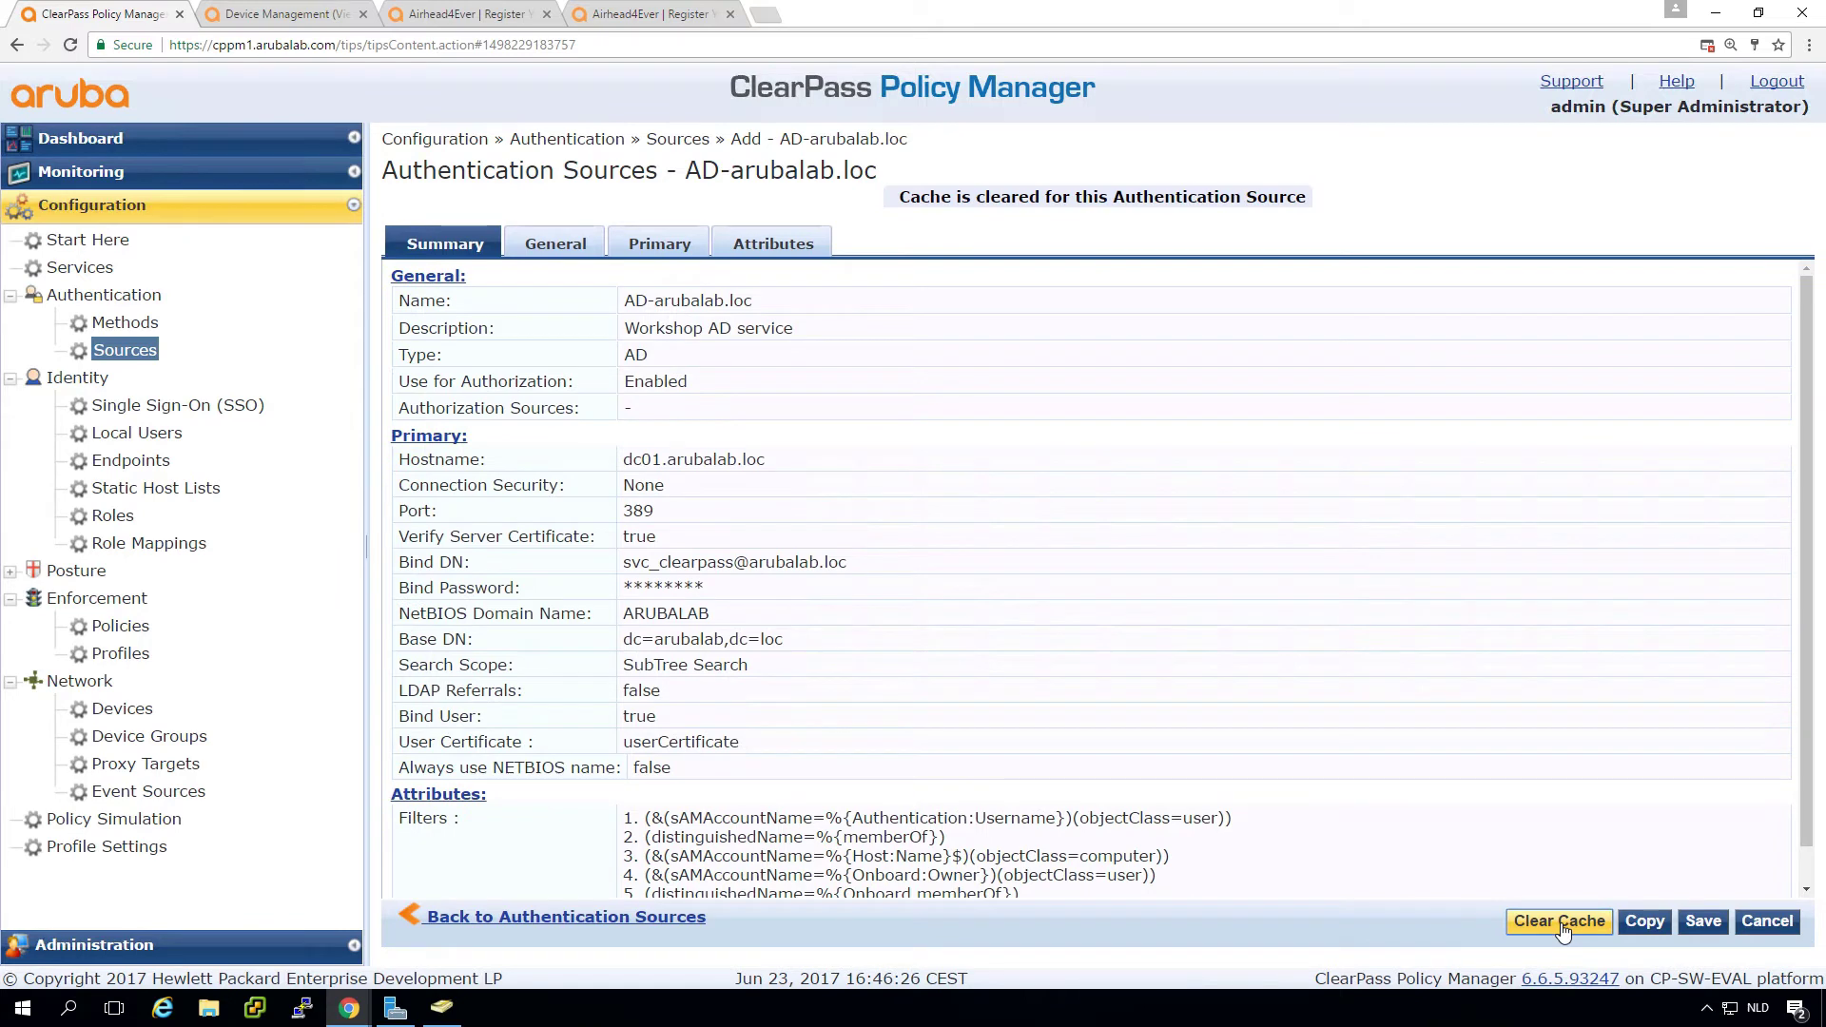
Terminate the earlier accepted request's session with an Aruba Terminate Session CoA from Access Tracker.
{"action": "left_click", "coordinate": [79, 171]}
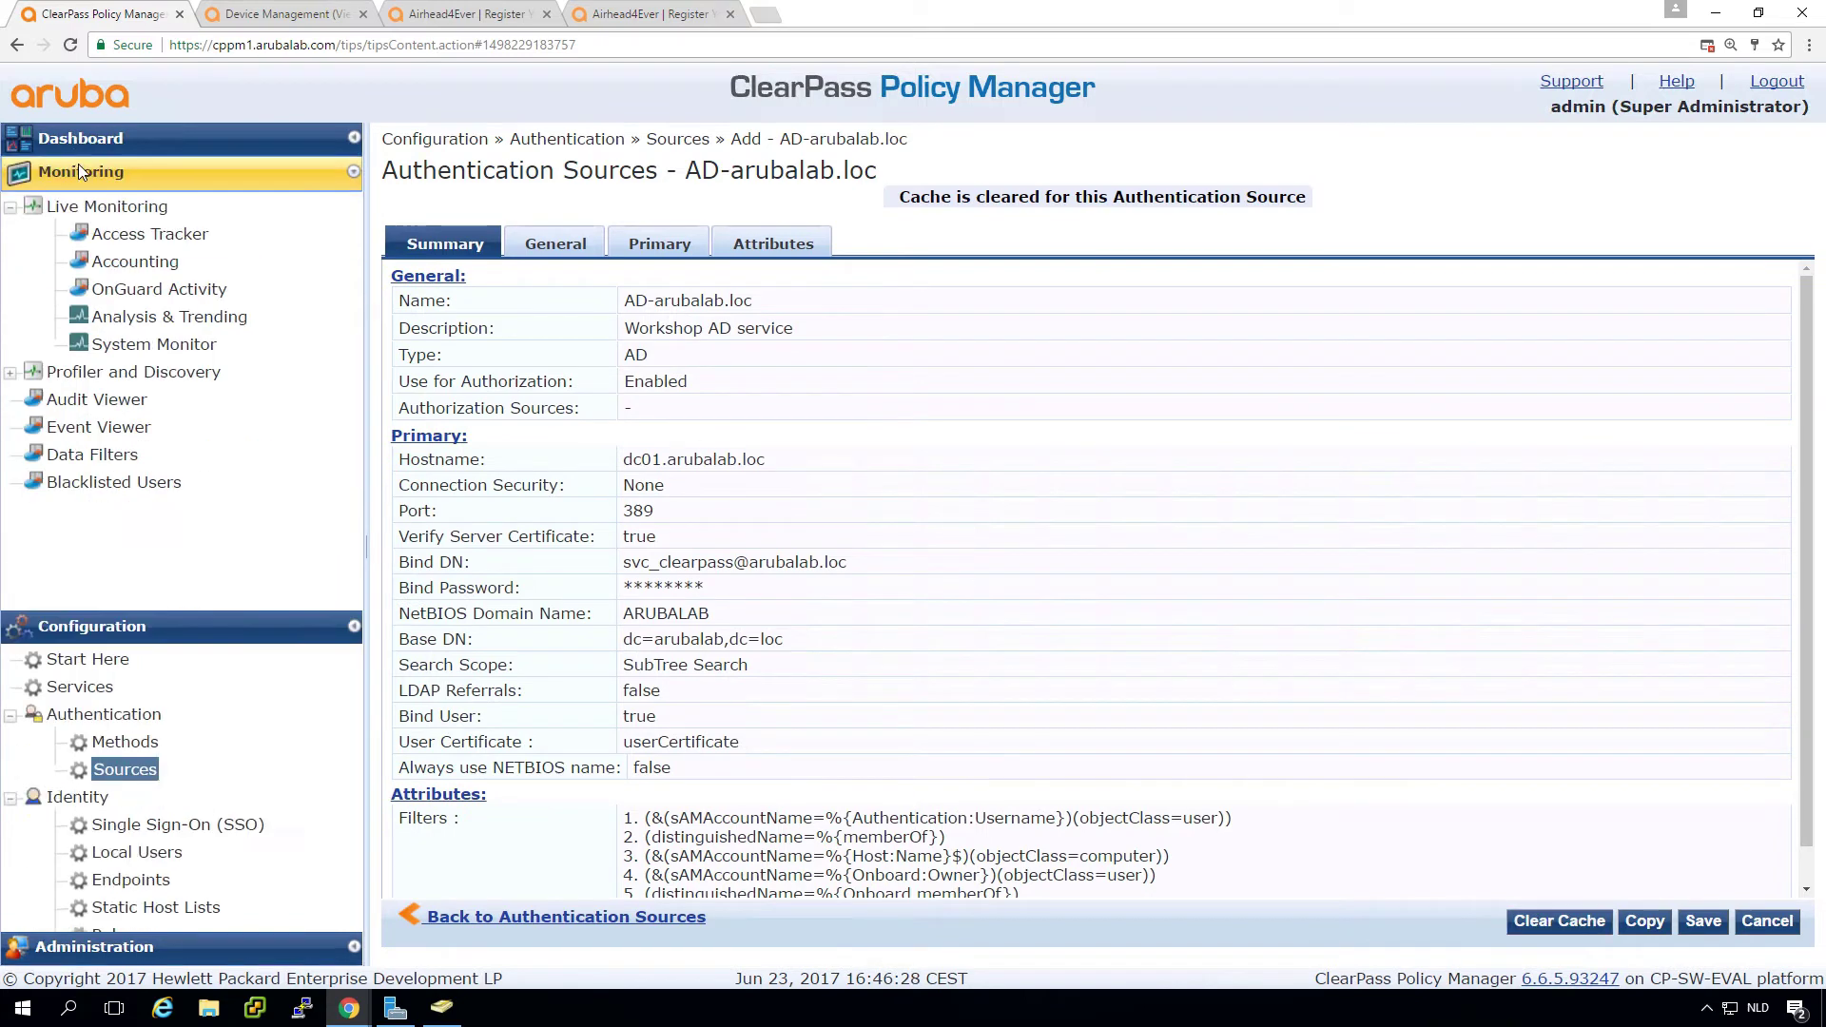
{"action": "left_click", "coordinate": [150, 234]}
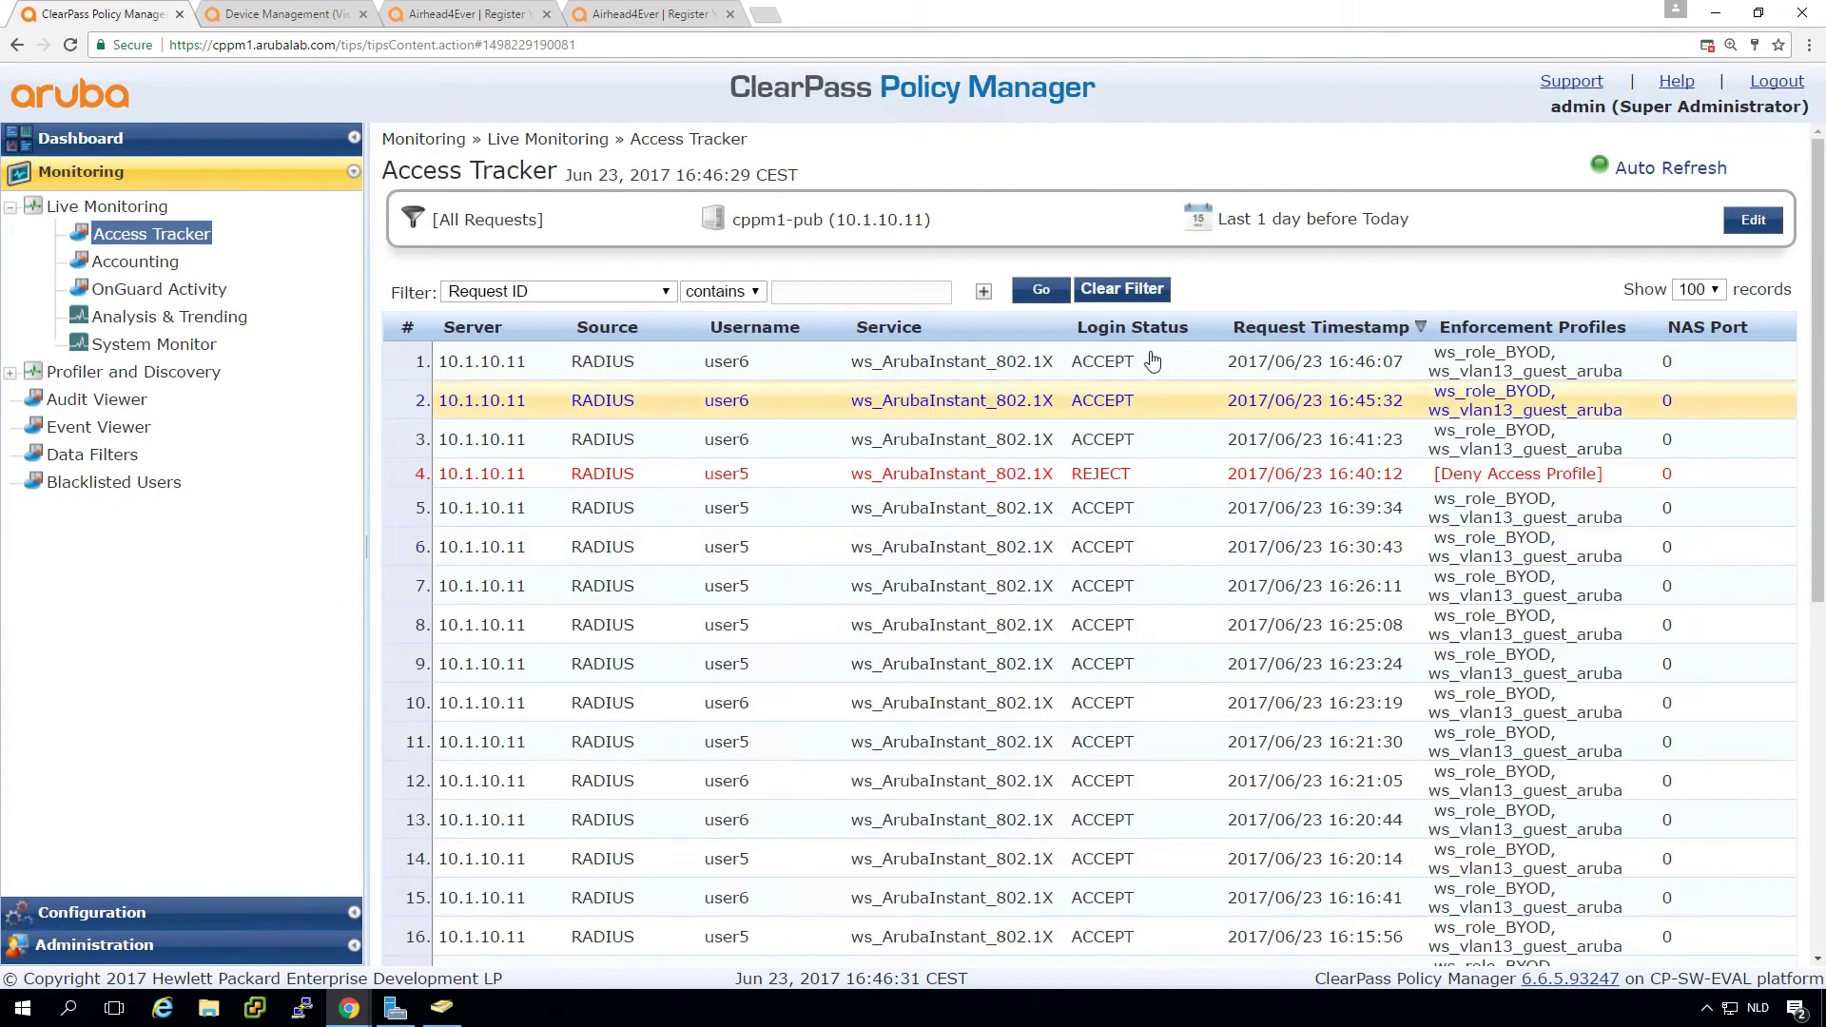
{"action": "left_click", "coordinate": [1015, 367]}
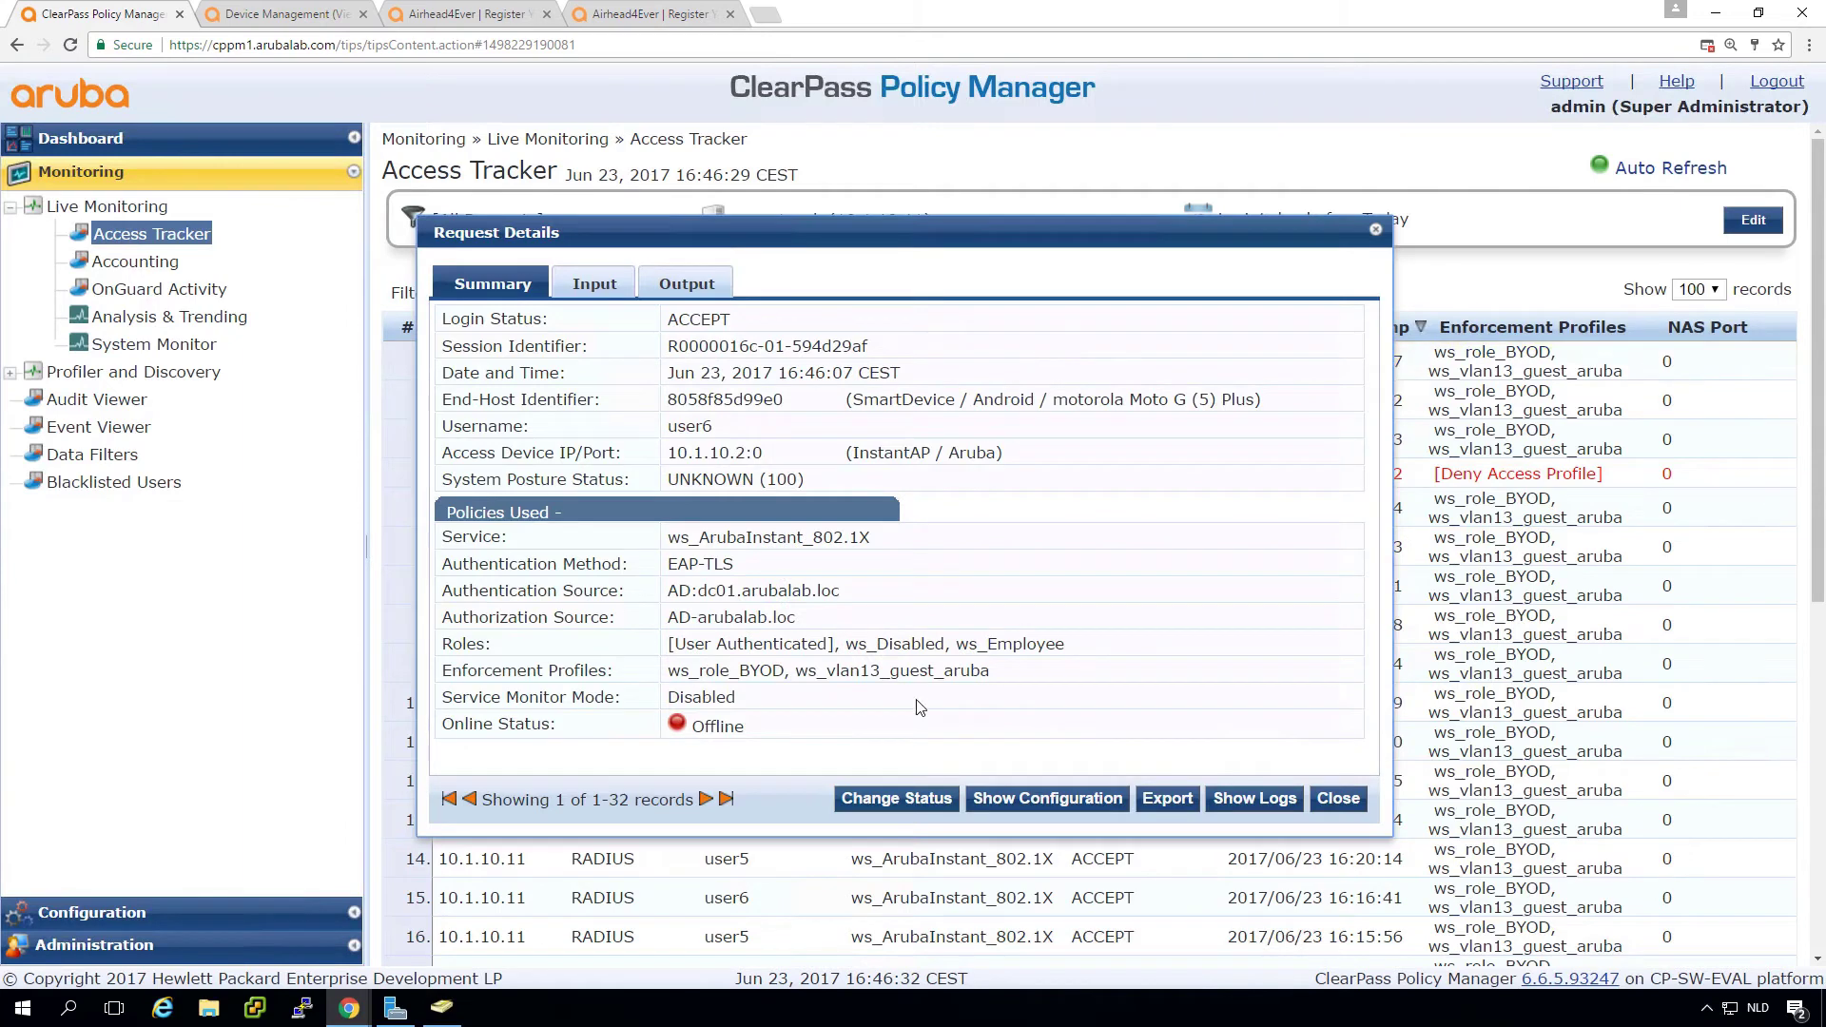
{"action": "left_click", "coordinate": [898, 798]}
{"action": "left_click", "coordinate": [1237, 792]}
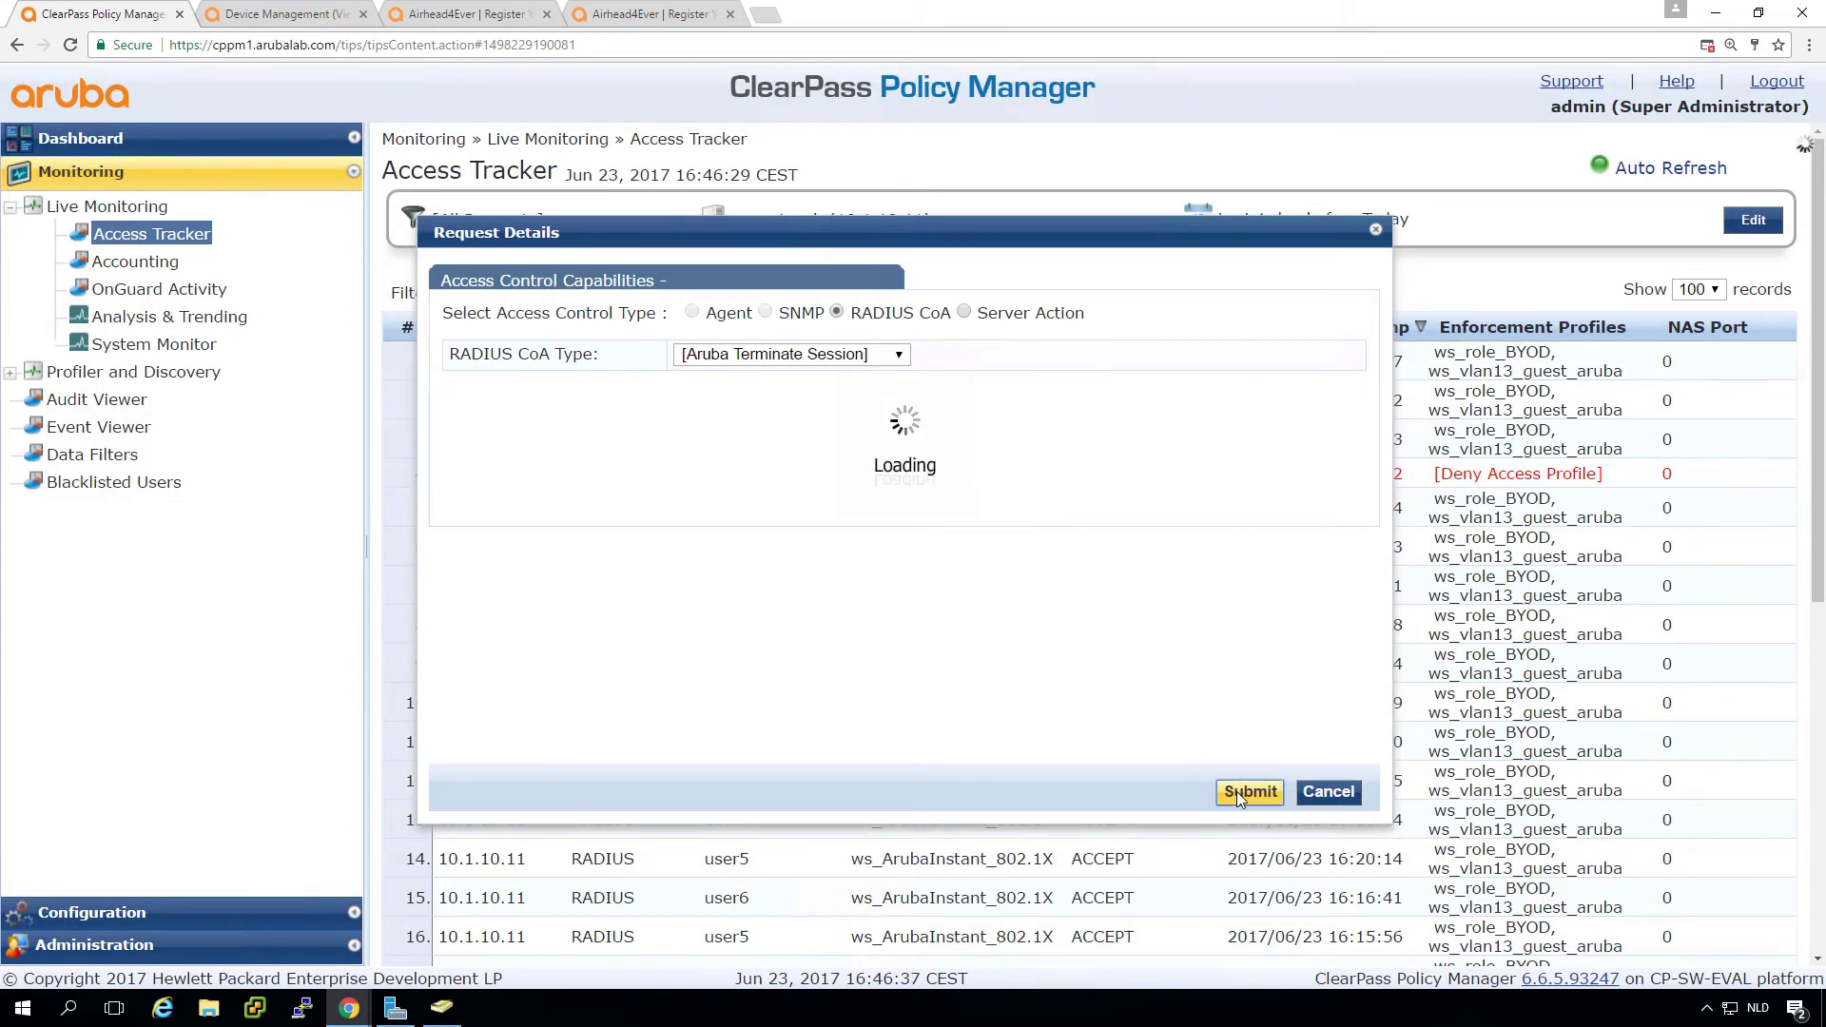
{"action": "left_click", "coordinate": [1341, 823]}
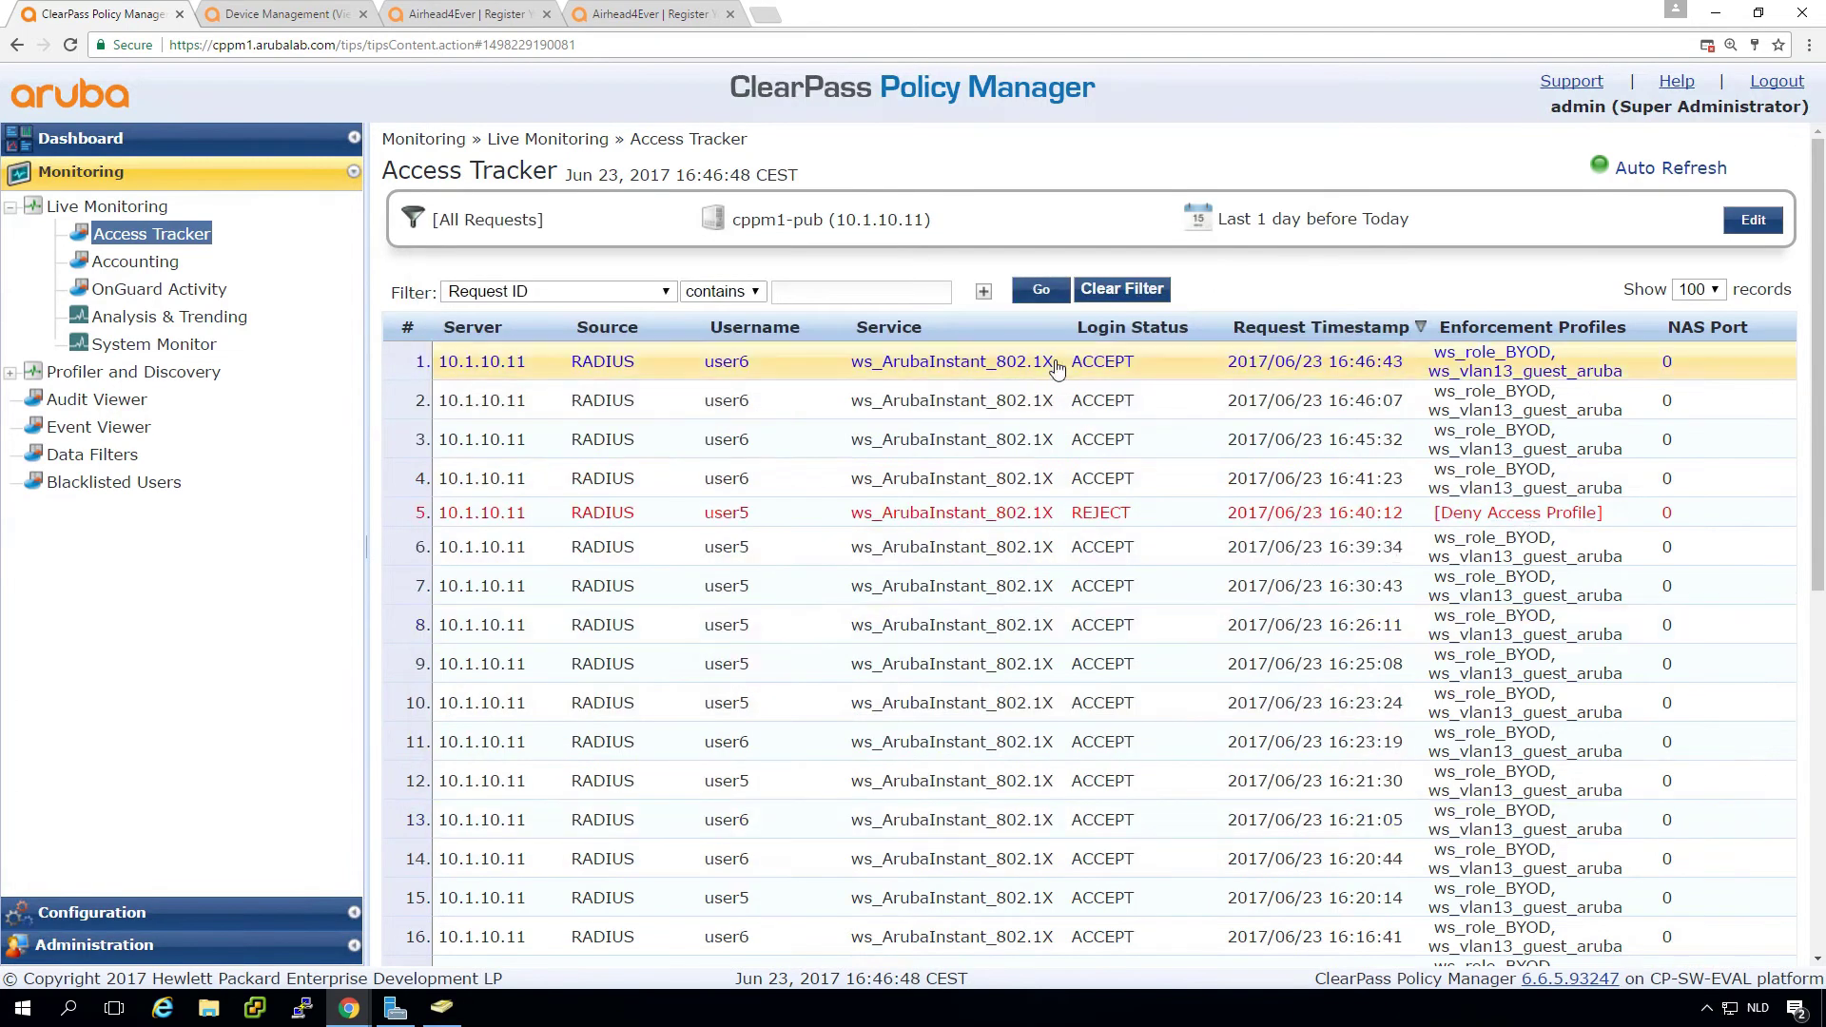
Check the AD authorization attributes on the newest accepted request's Input tab.
{"action": "left_click", "coordinate": [938, 362]}
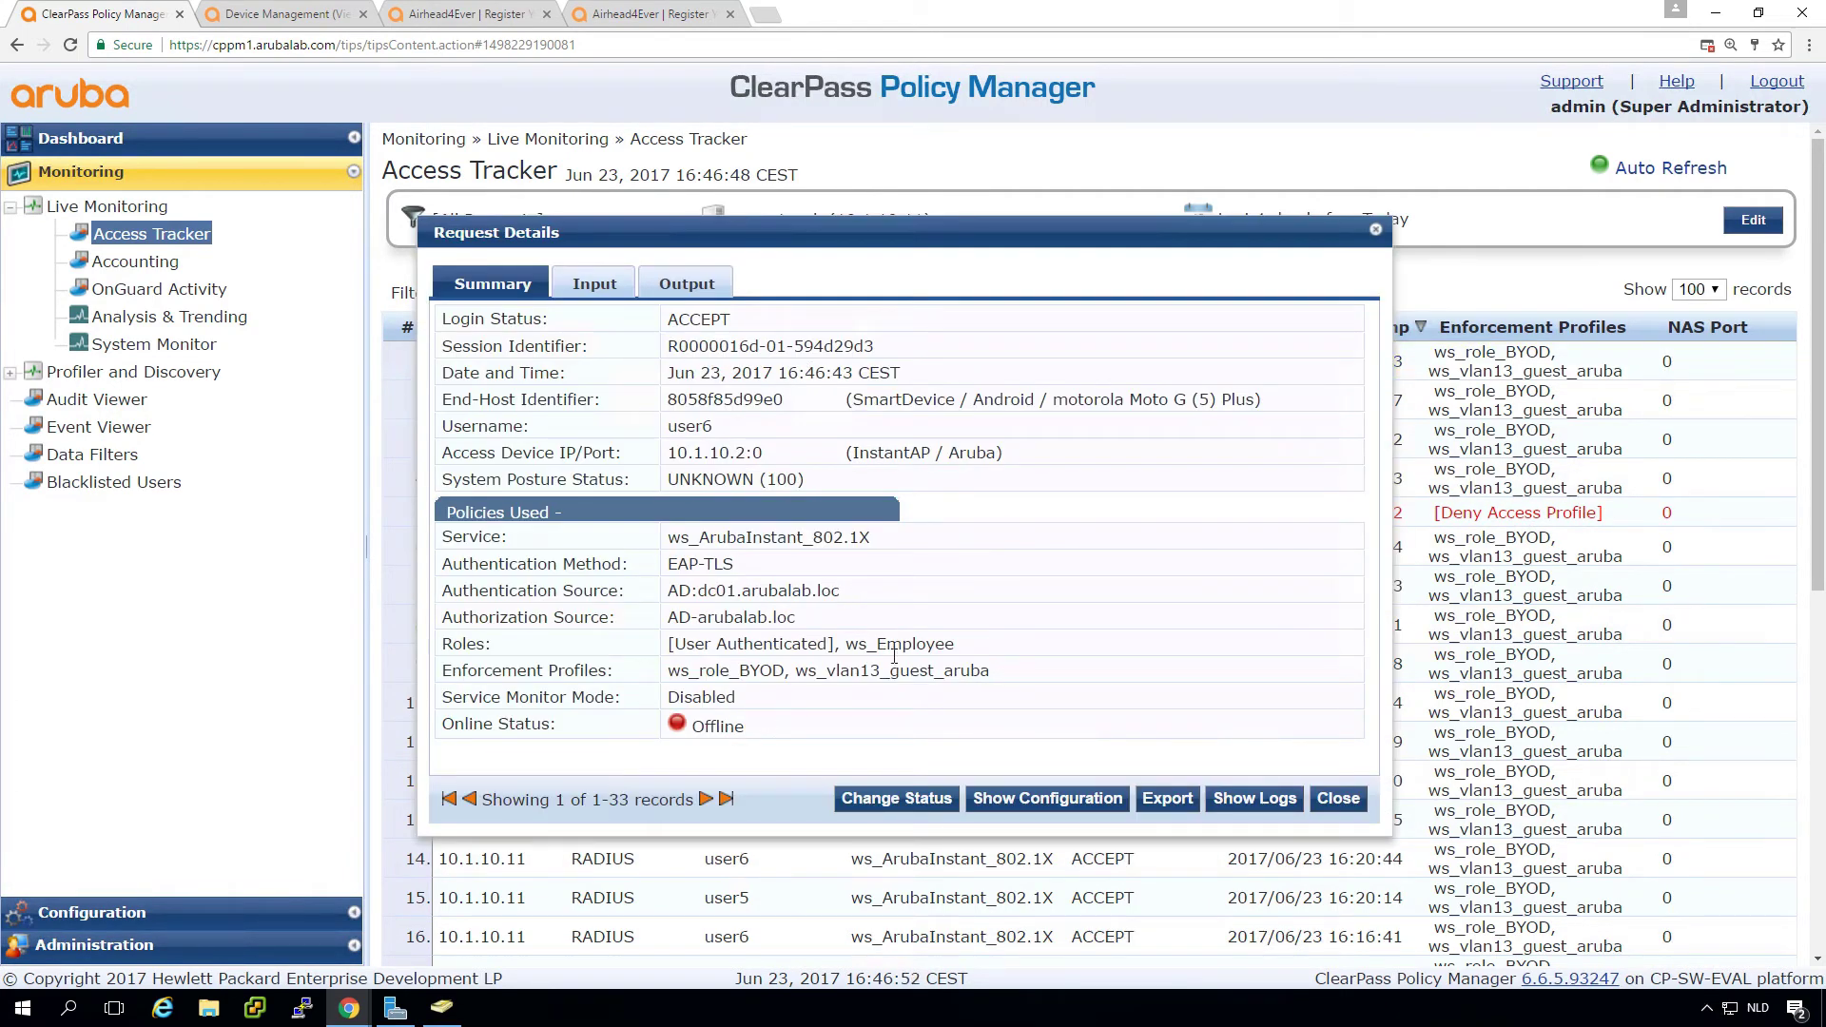
{"action": "left_click", "coordinate": [594, 286]}
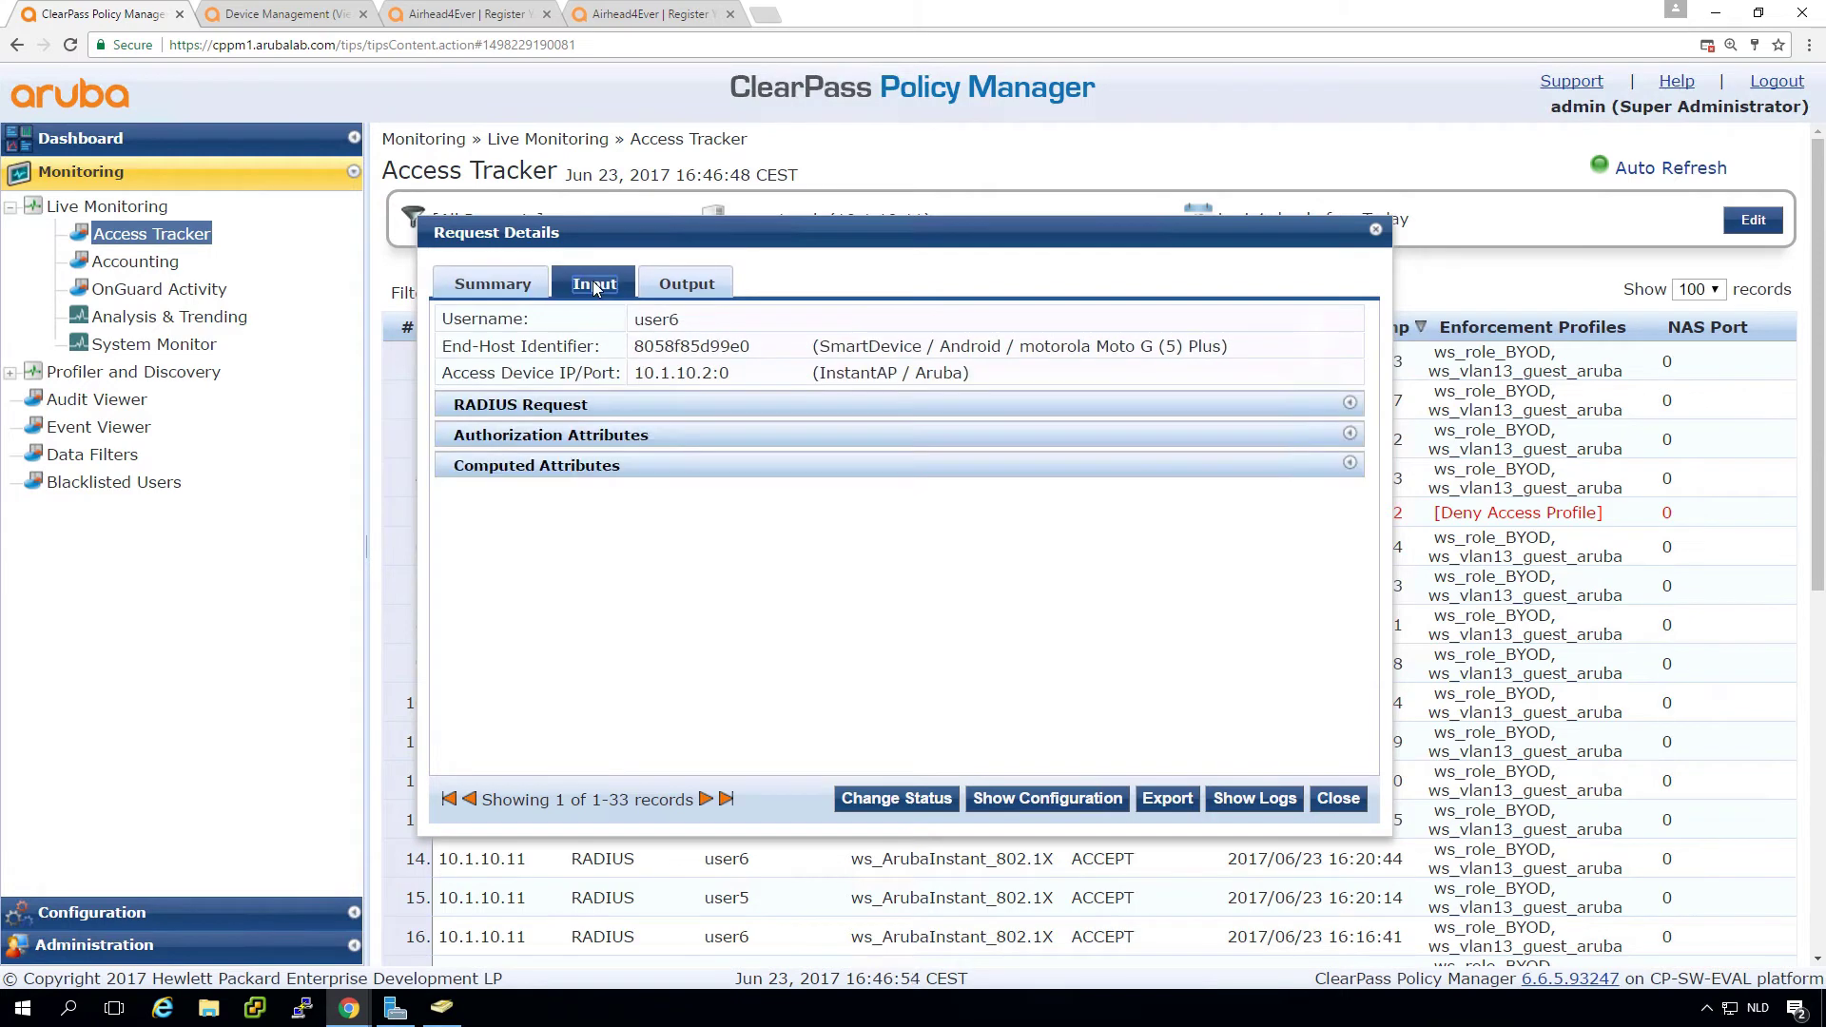
{"action": "left_click", "coordinate": [570, 437]}
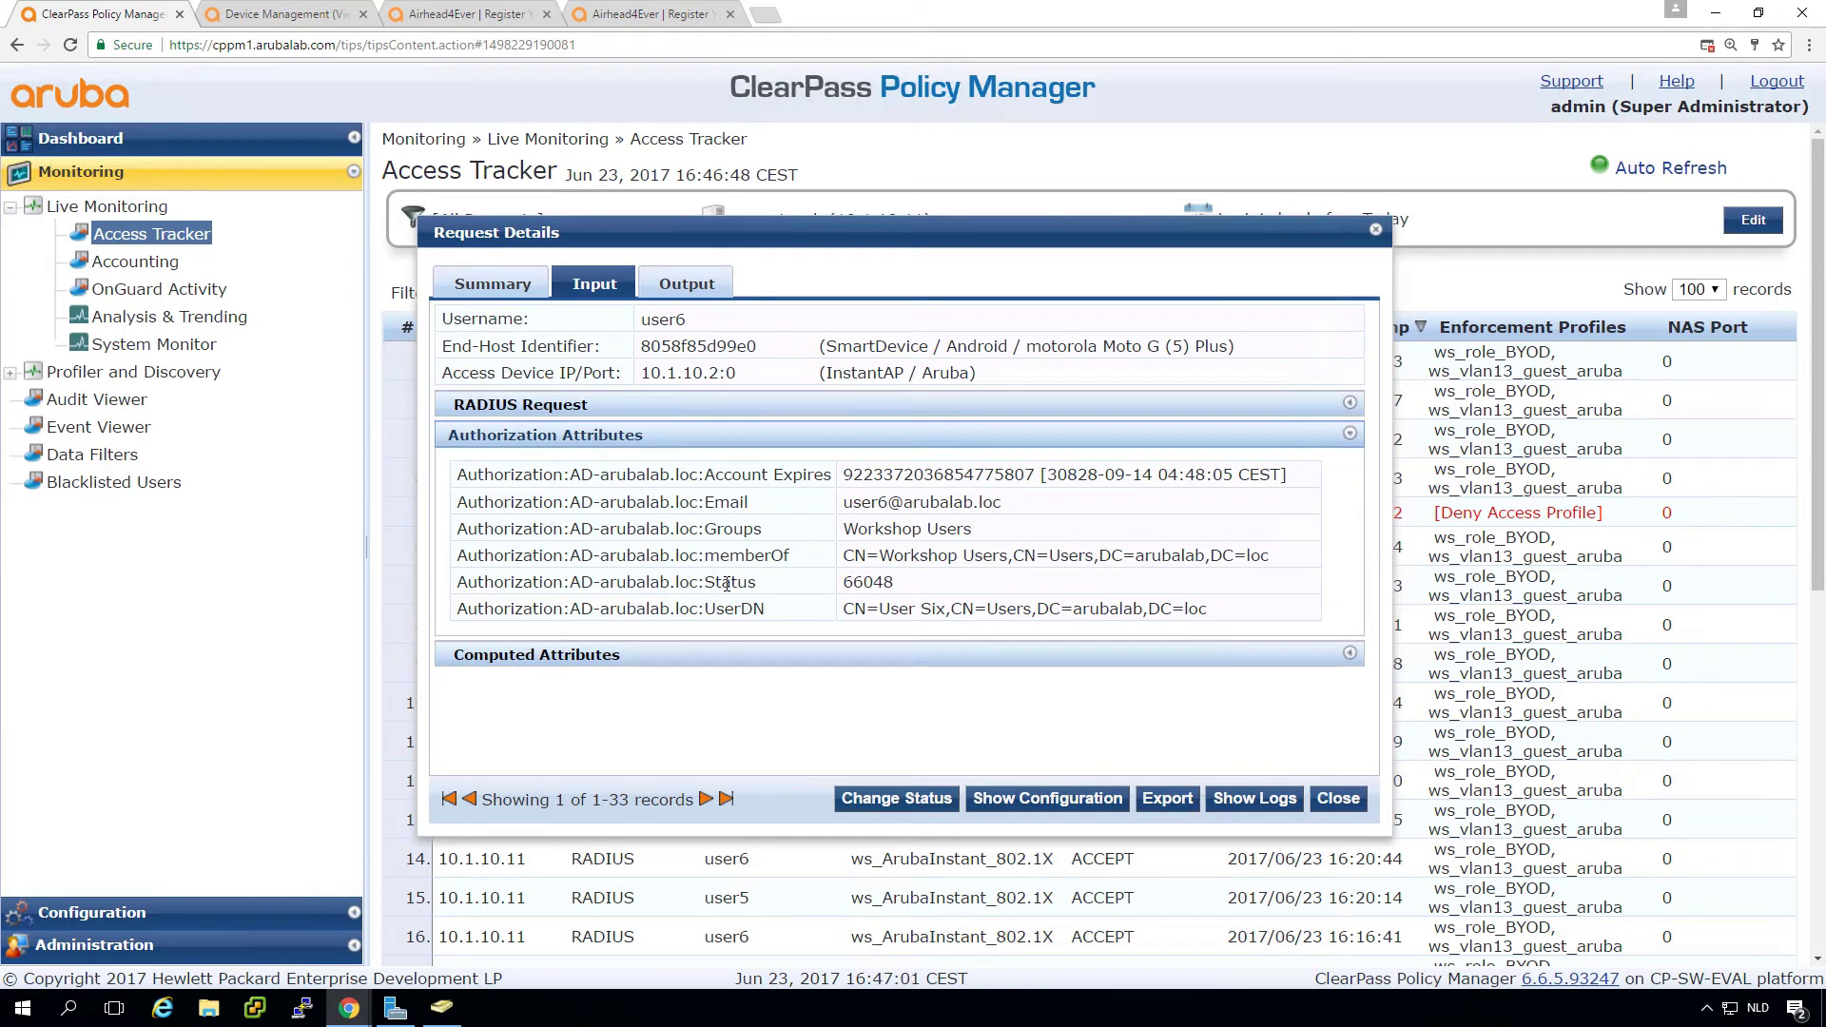
{"action": "left_click", "coordinate": [1338, 798]}
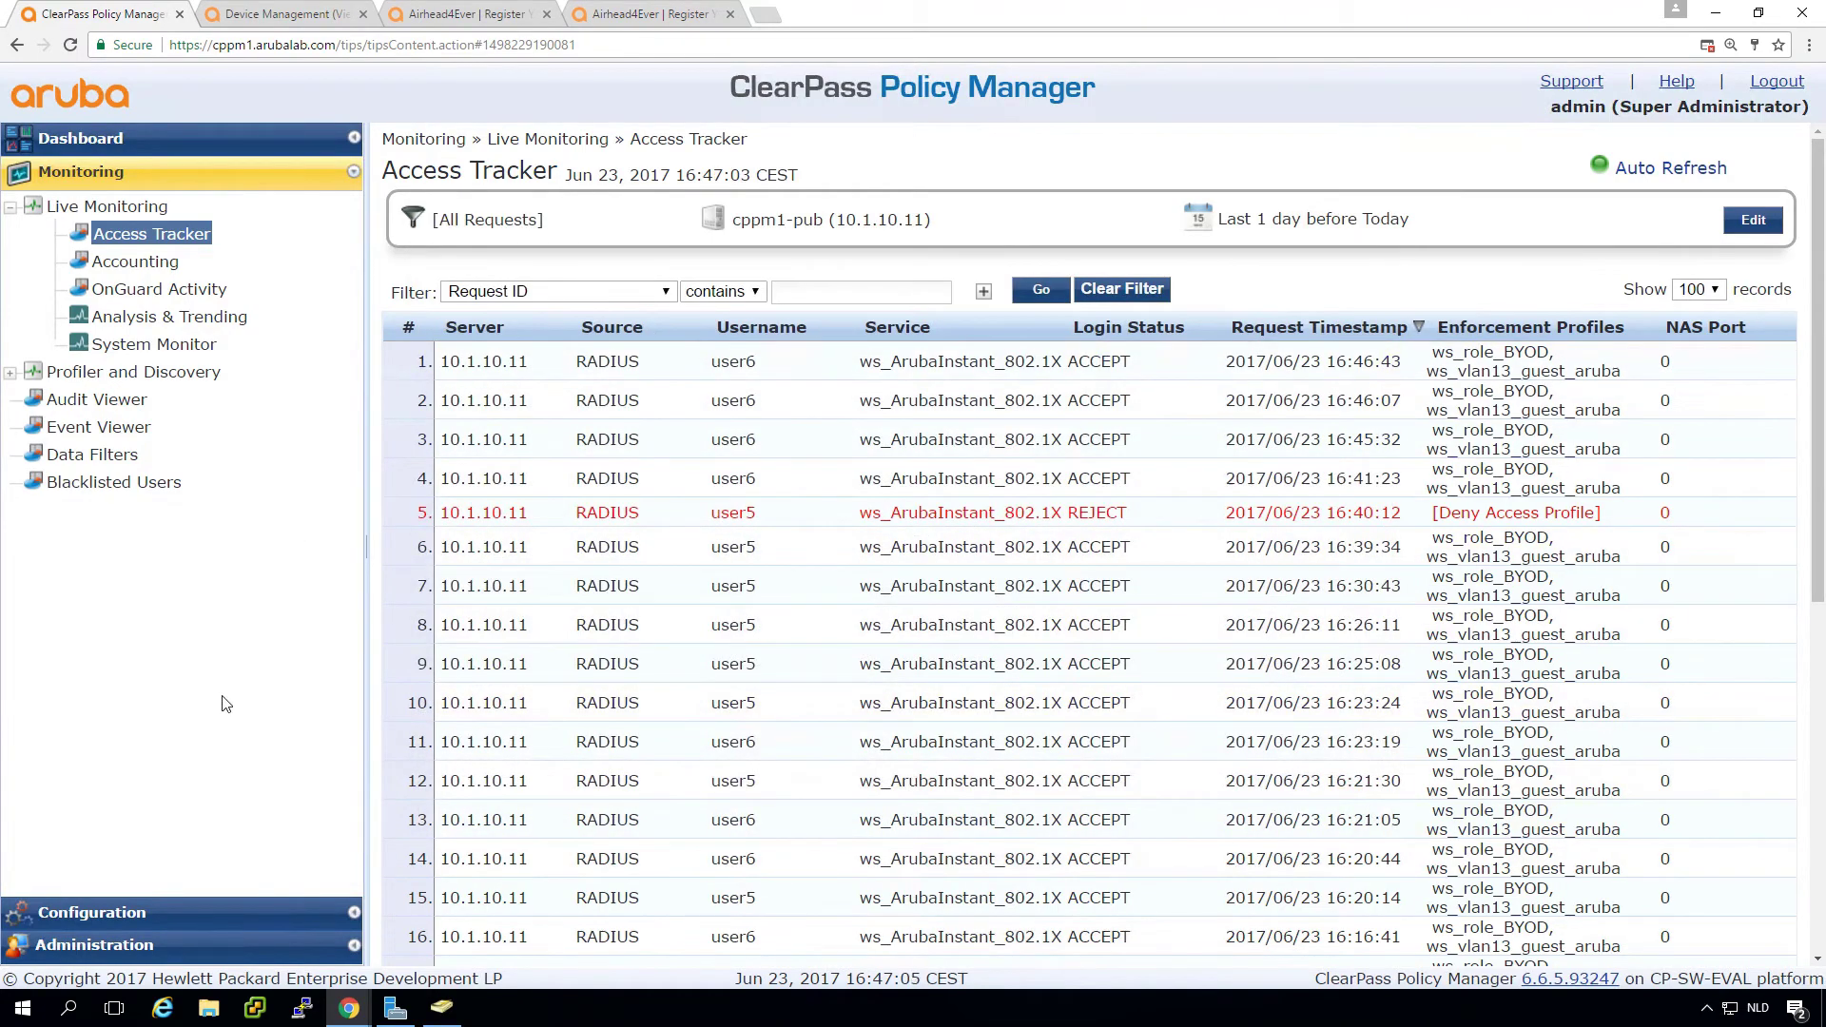
Open the rules of the ws_wireless_802.1X enforcement policy in the ws_ArubaInstant_802.1X service.
{"action": "left_click", "coordinate": [114, 915]}
{"action": "left_click", "coordinate": [84, 271]}
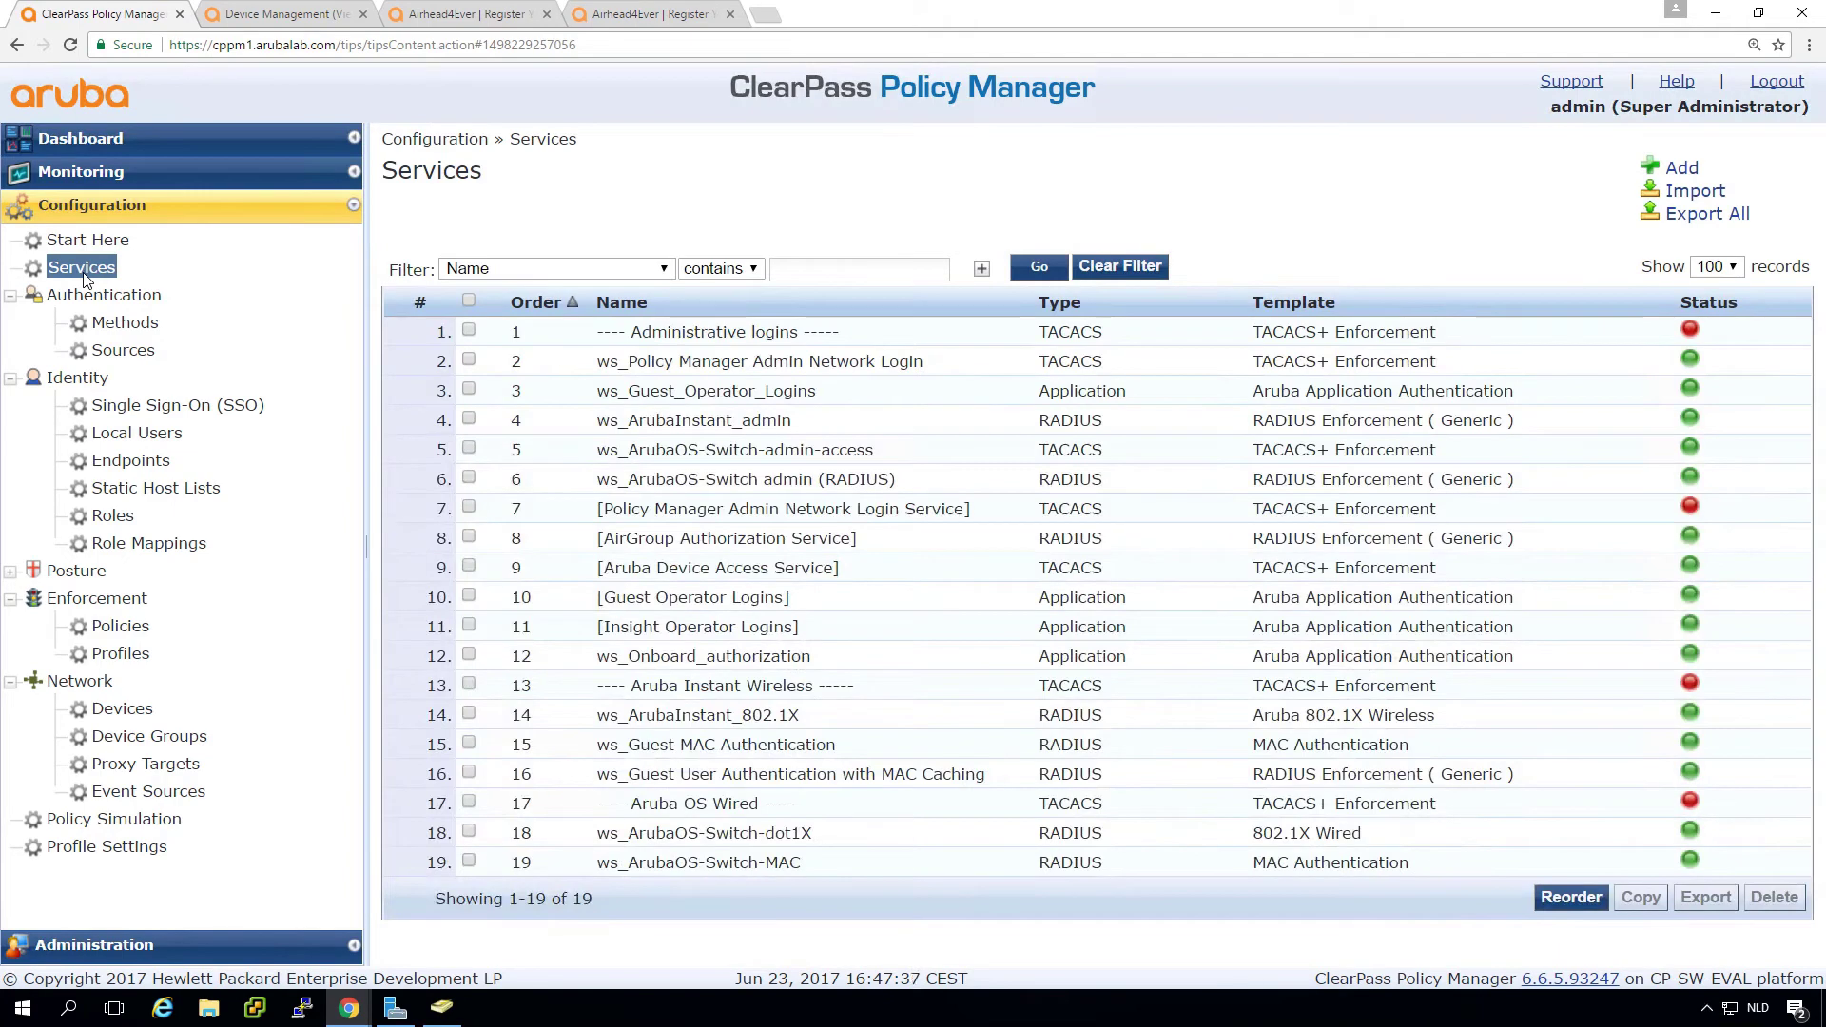
{"action": "left_click", "coordinate": [696, 718]}
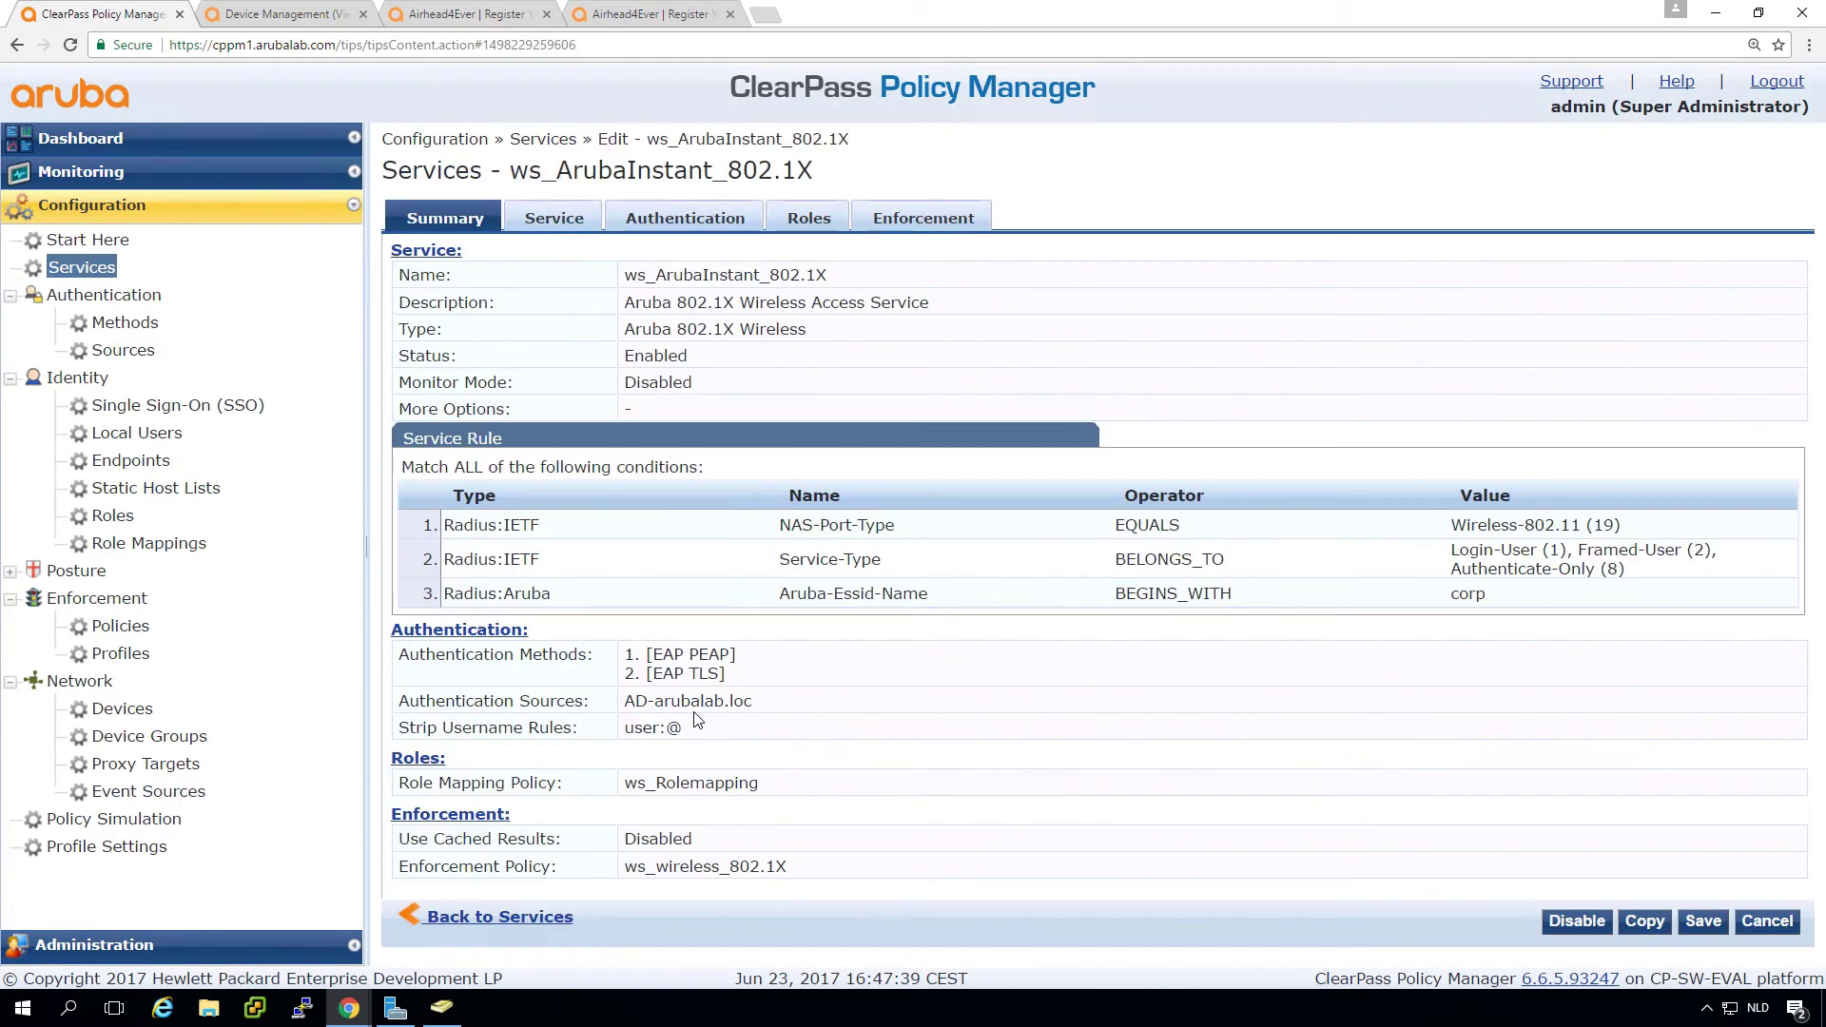
{"action": "left_click", "coordinate": [924, 220]}
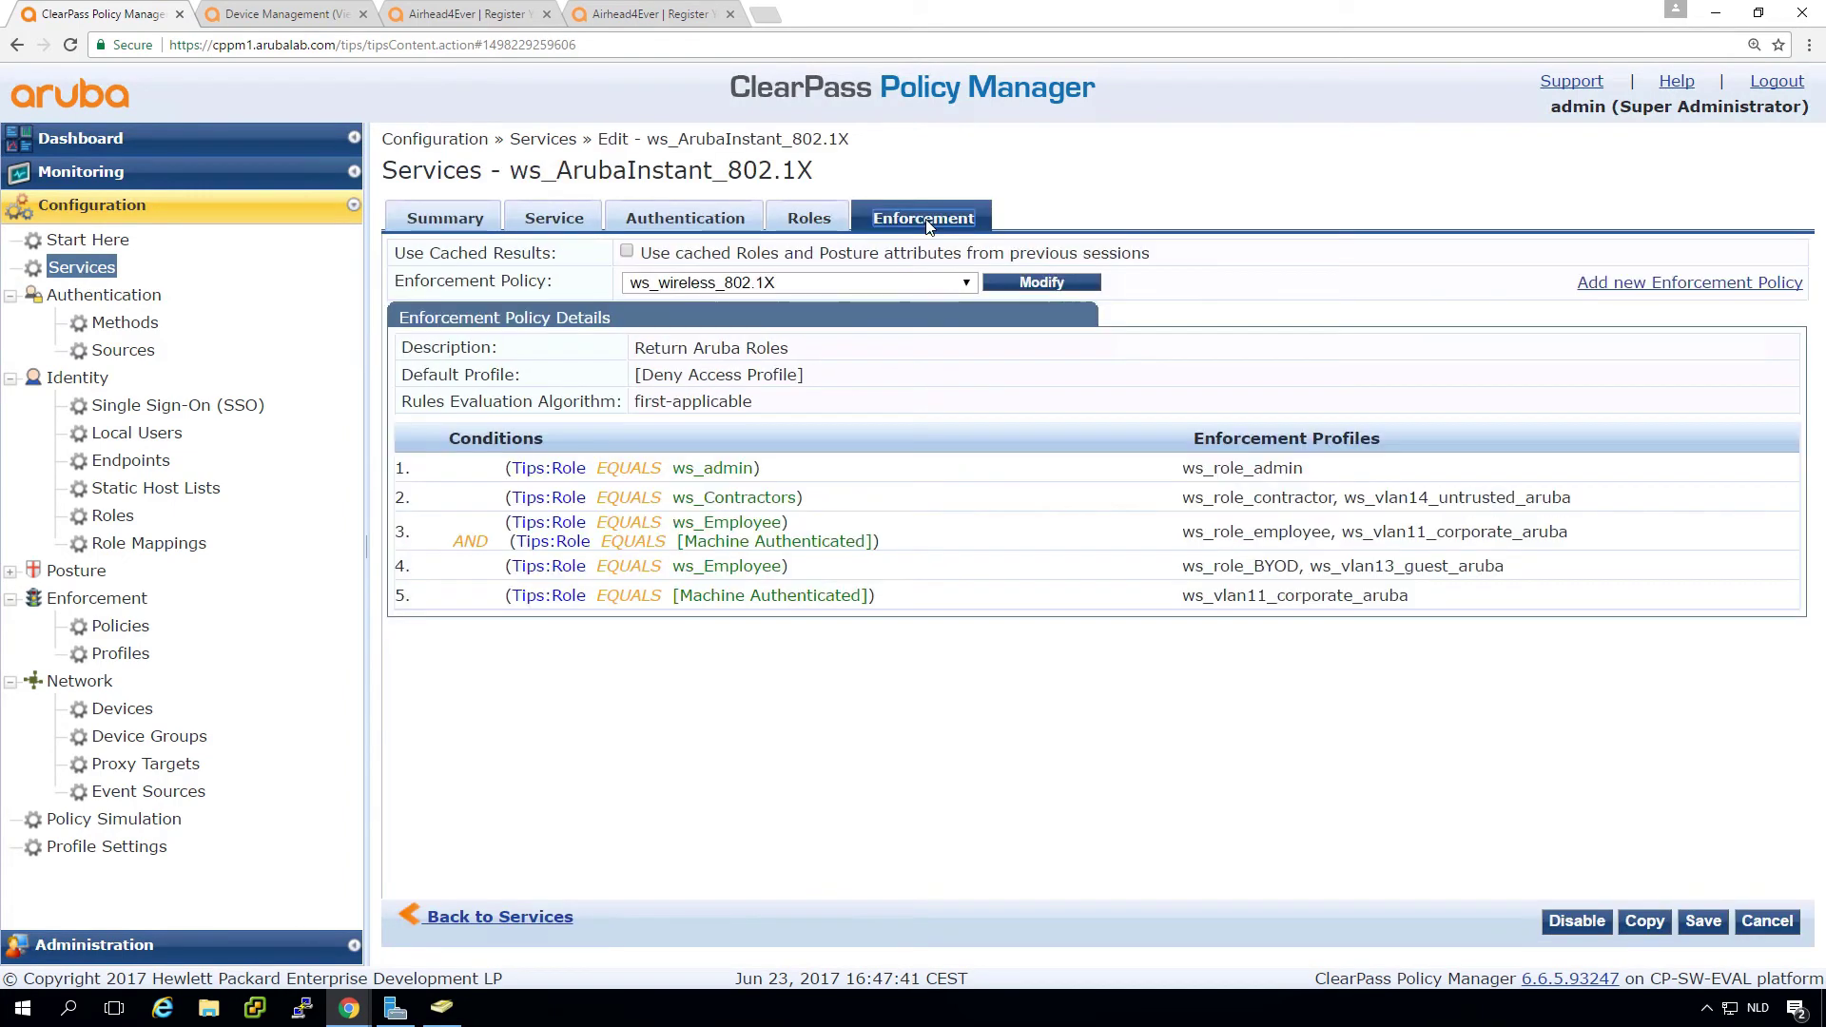
{"action": "left_click", "coordinate": [1032, 285]}
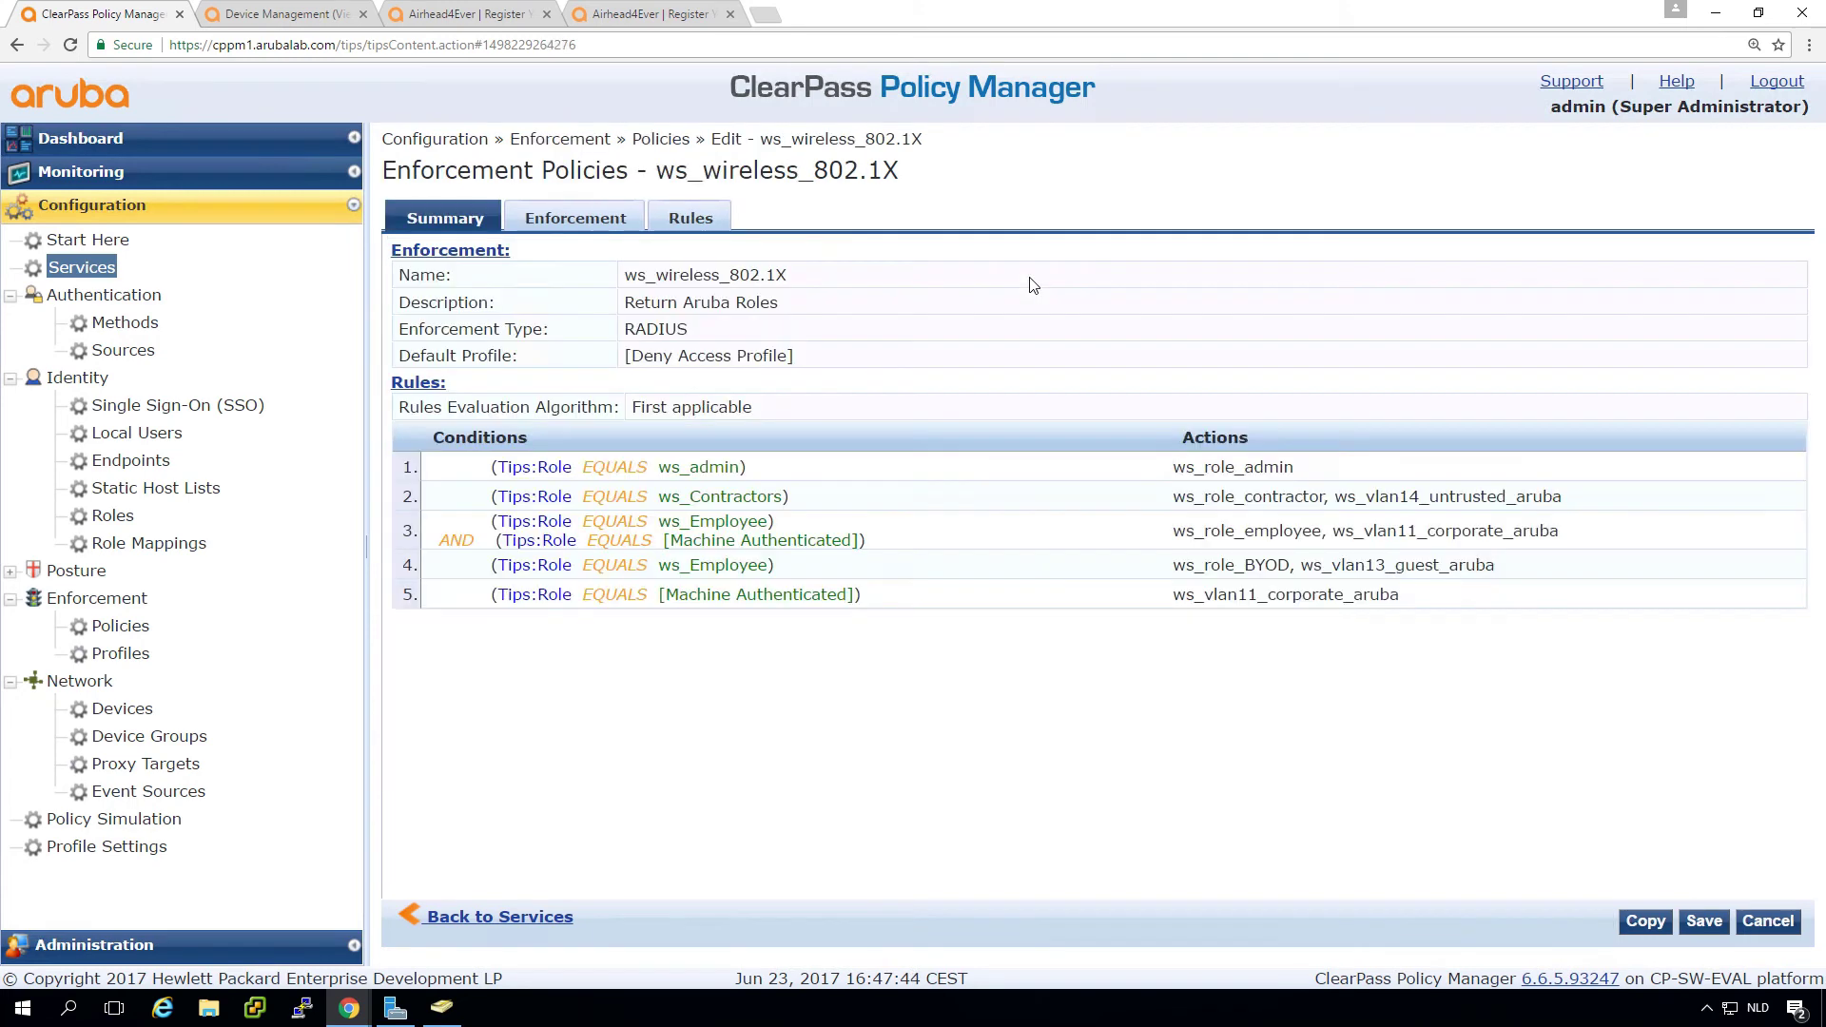
{"action": "left_click", "coordinate": [695, 218]}
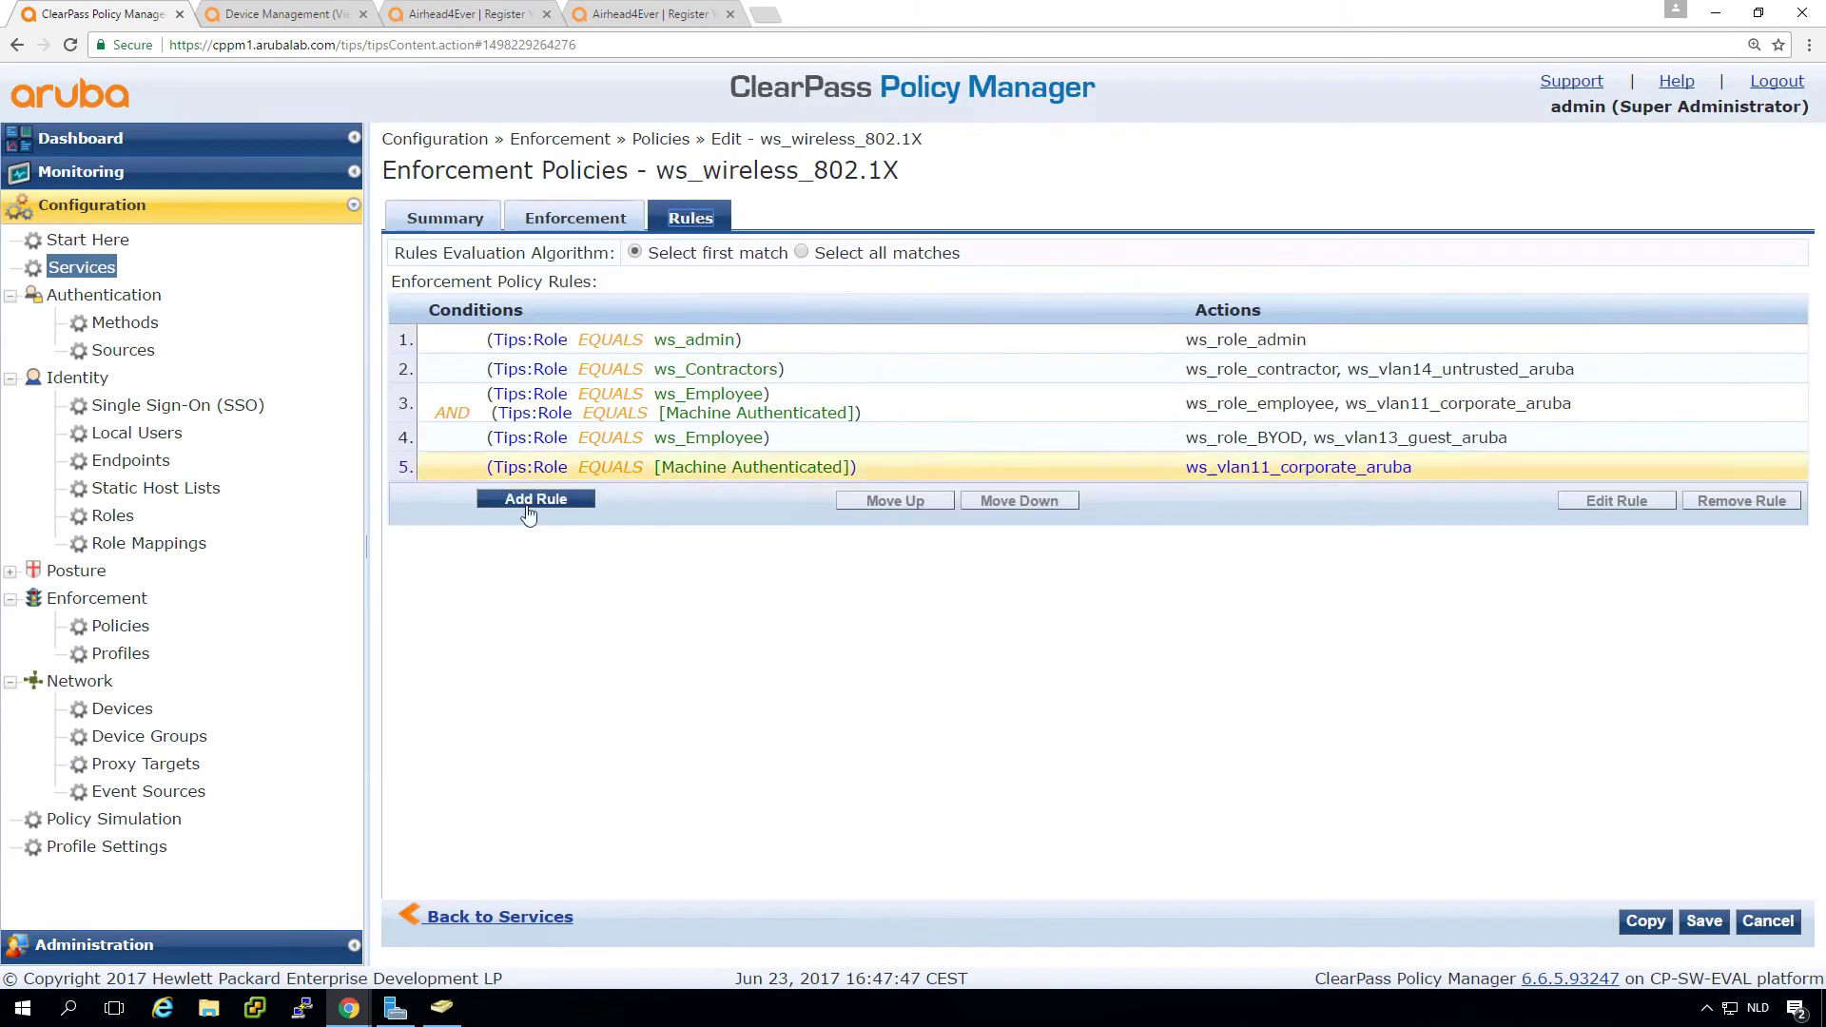
Add a rule Tips:Role EQUALS ws_Disabled that applies the Deny Access Profile.
{"action": "left_click", "coordinate": [546, 501]}
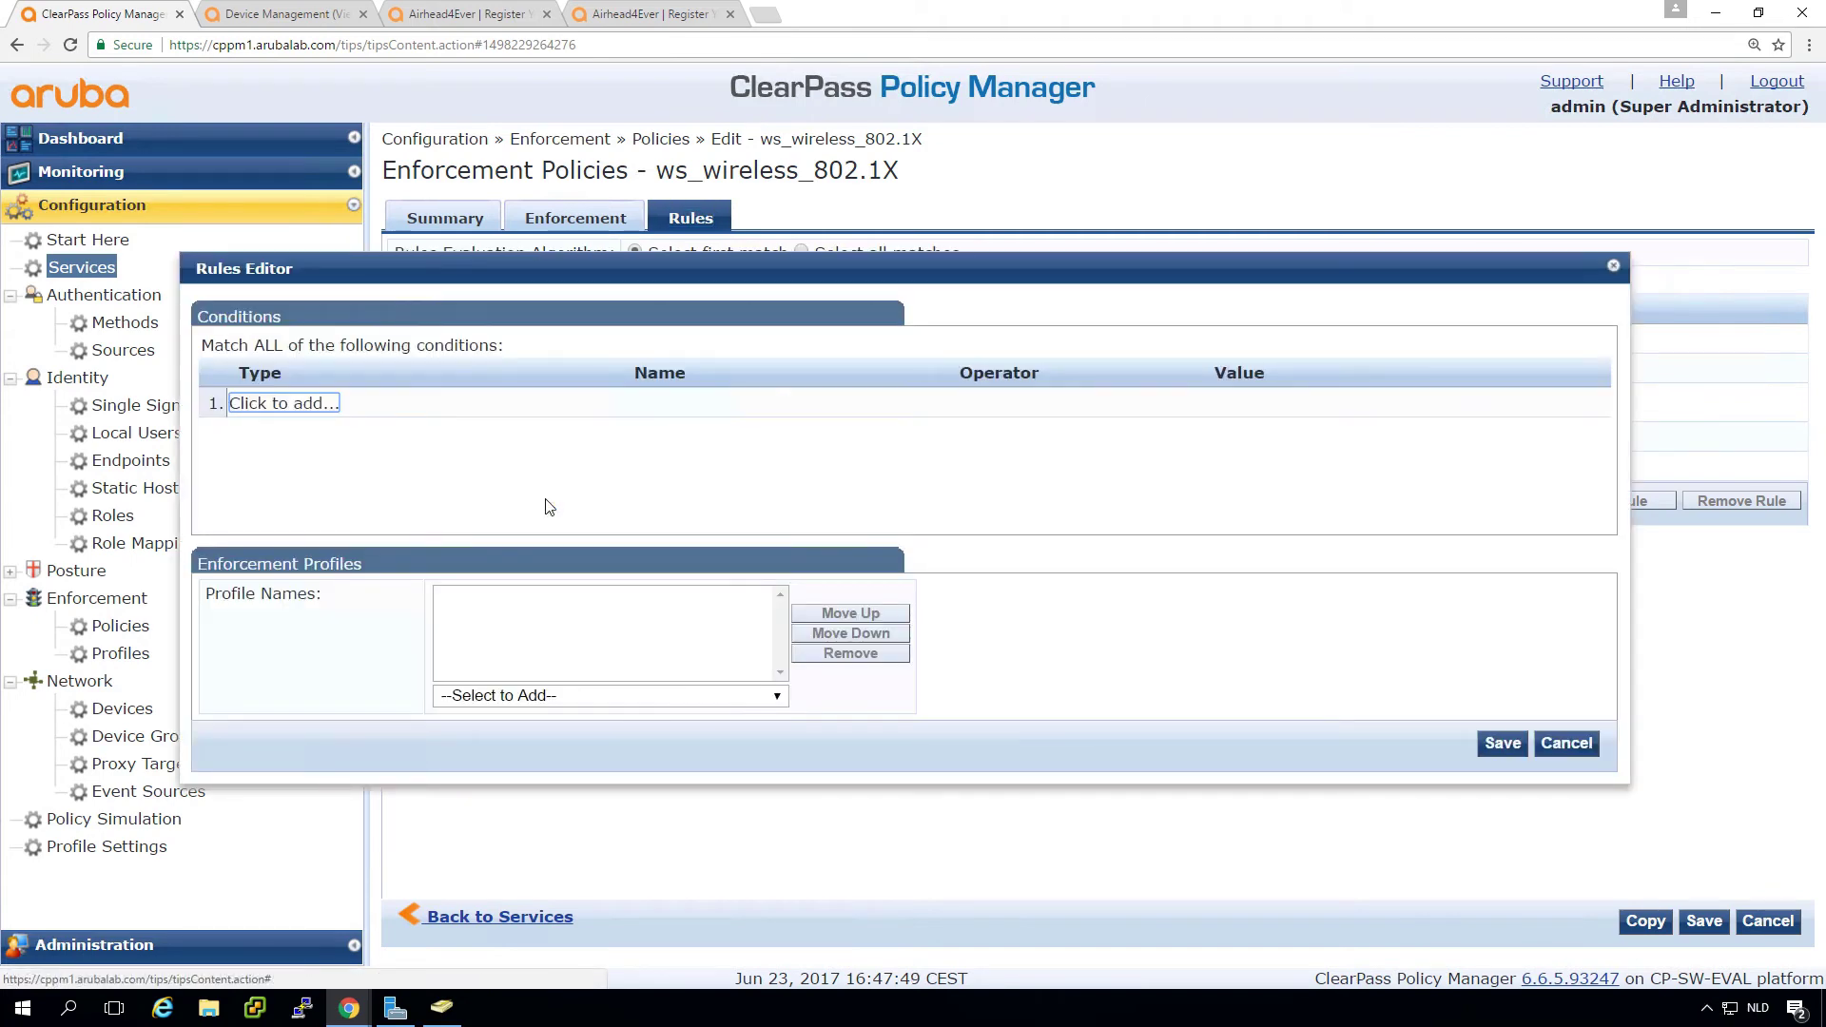
{"action": "left_click", "coordinate": [305, 402]}
{"action": "left_click", "coordinate": [306, 401]}
{"action": "type", "text": "tips"}
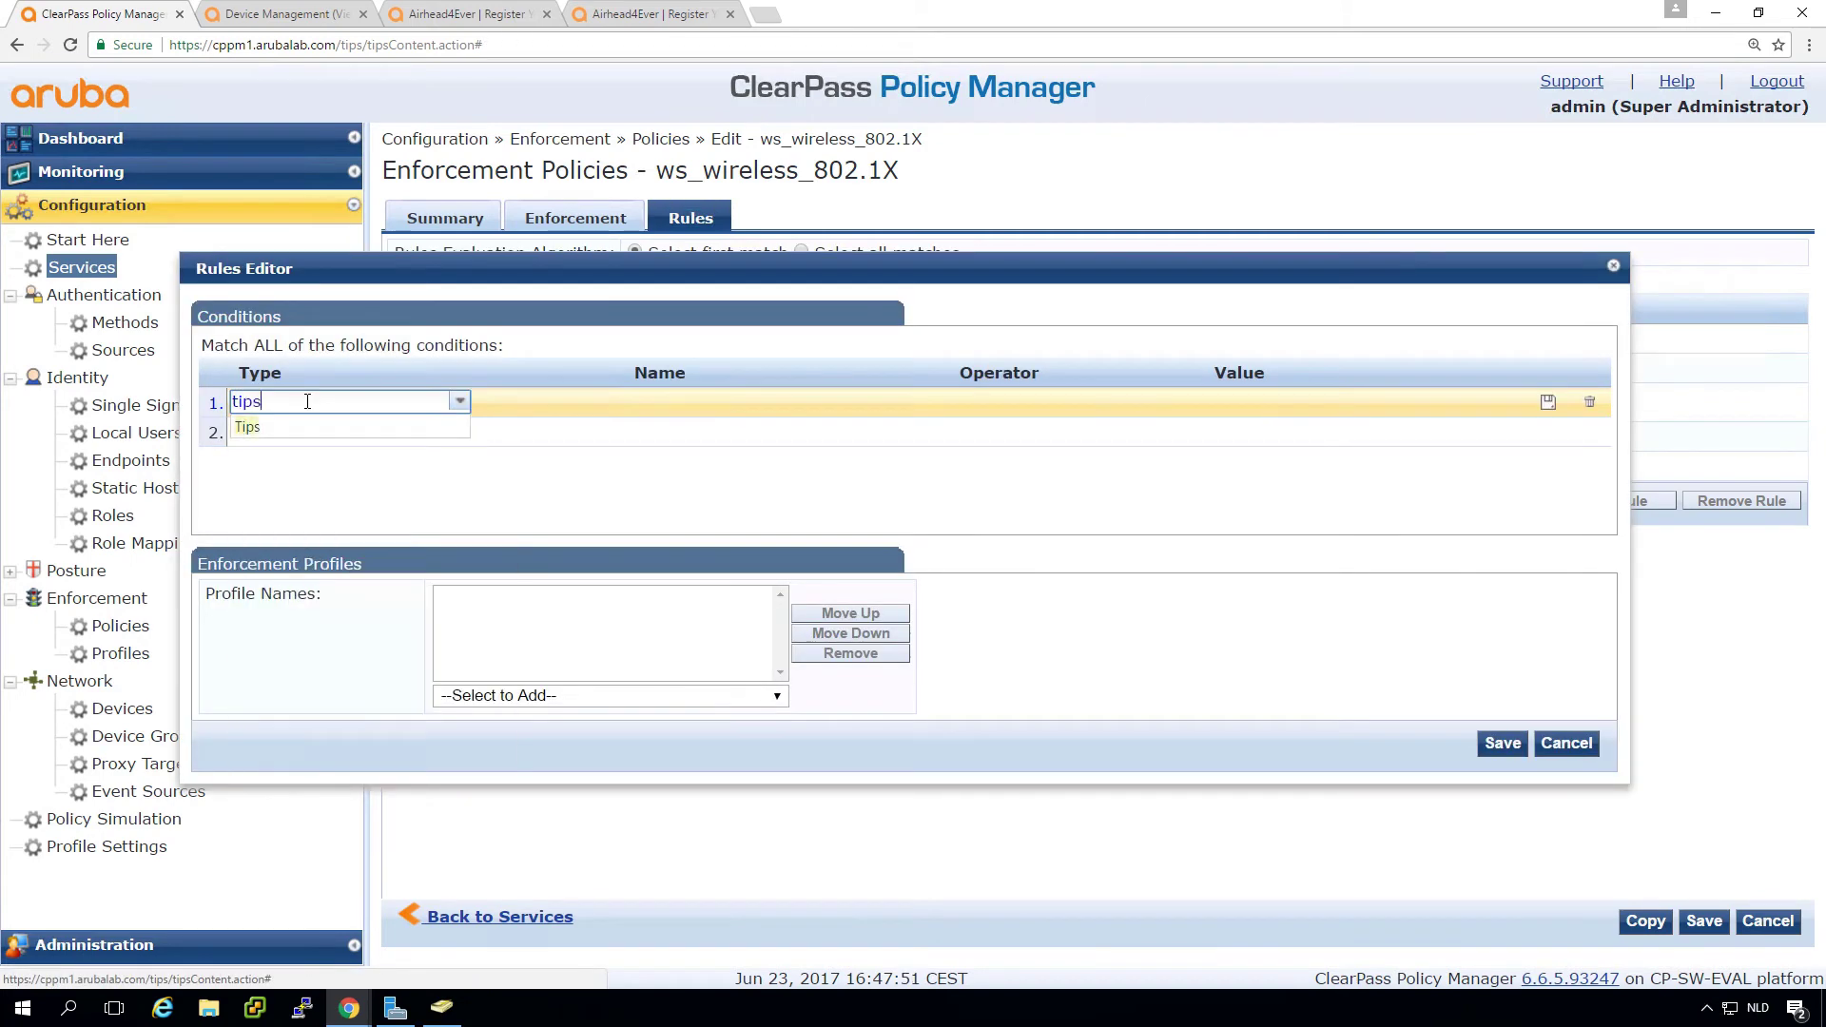
{"action": "key", "text": "Return"}
{"action": "type", "text": "role"}
{"action": "key", "text": "Return"}
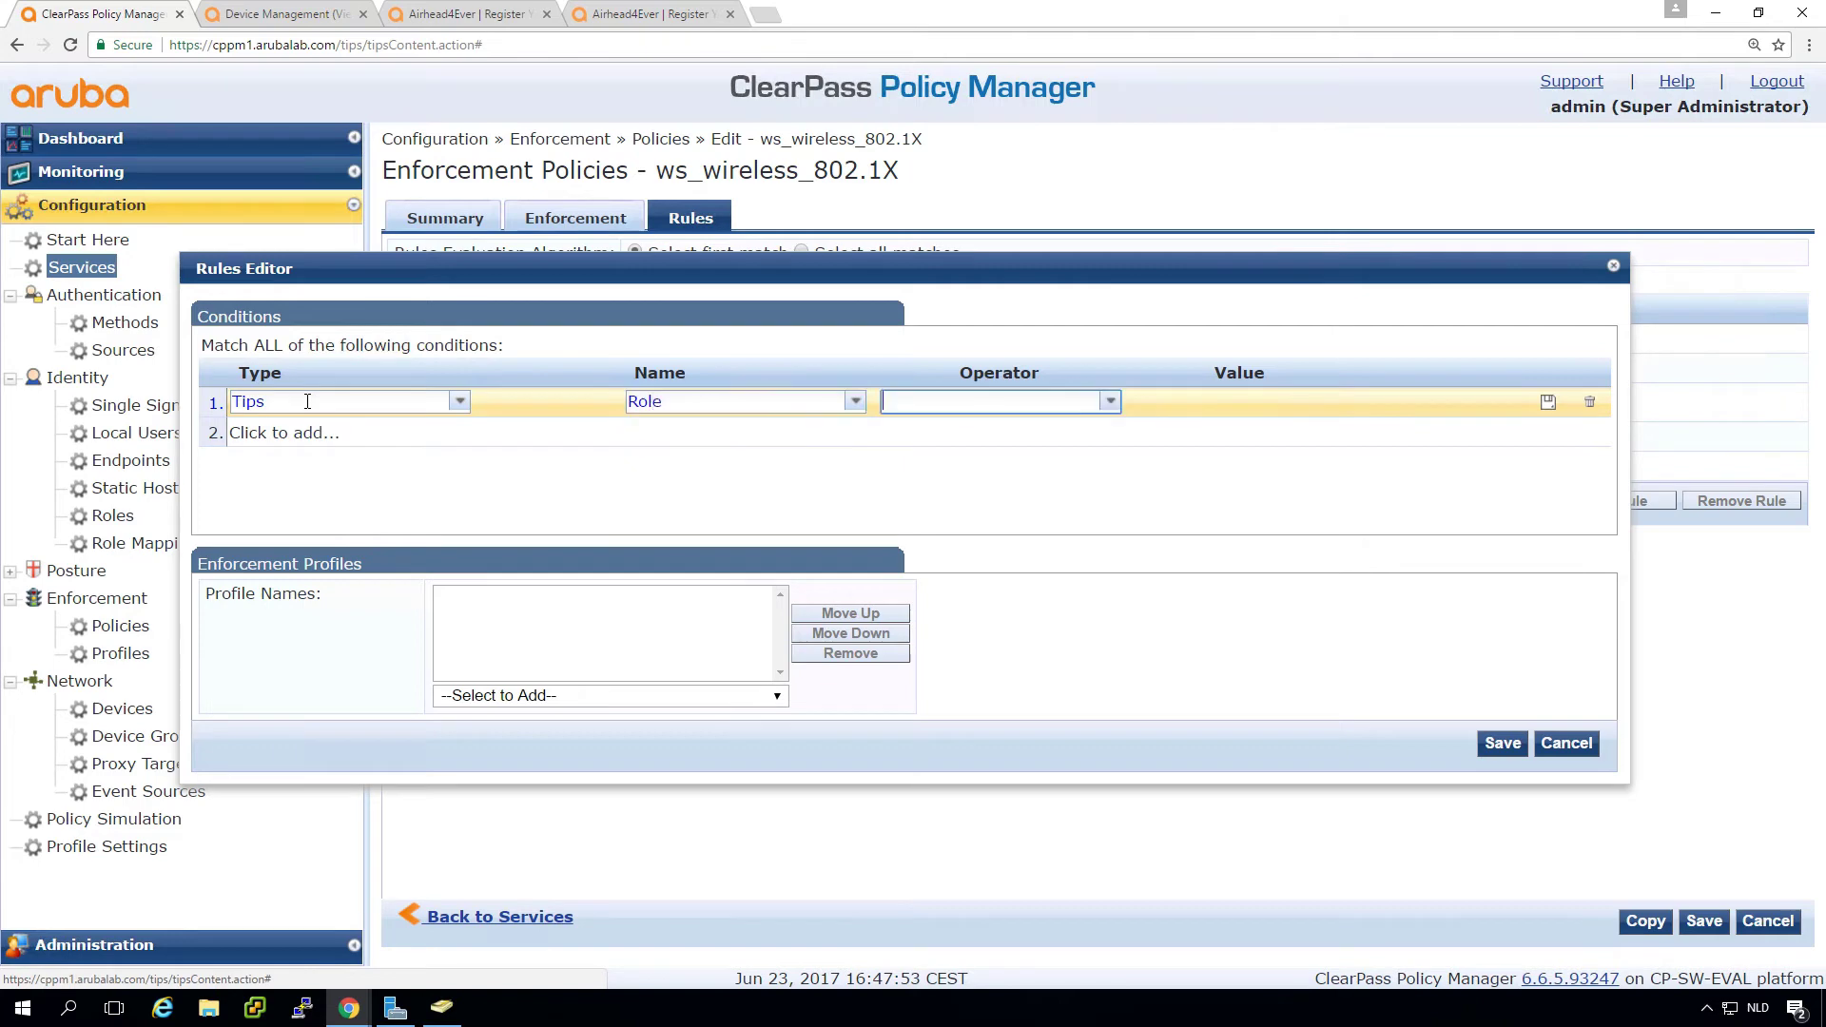
{"action": "type", "text": "eq"}
{"action": "key", "text": "Return"}
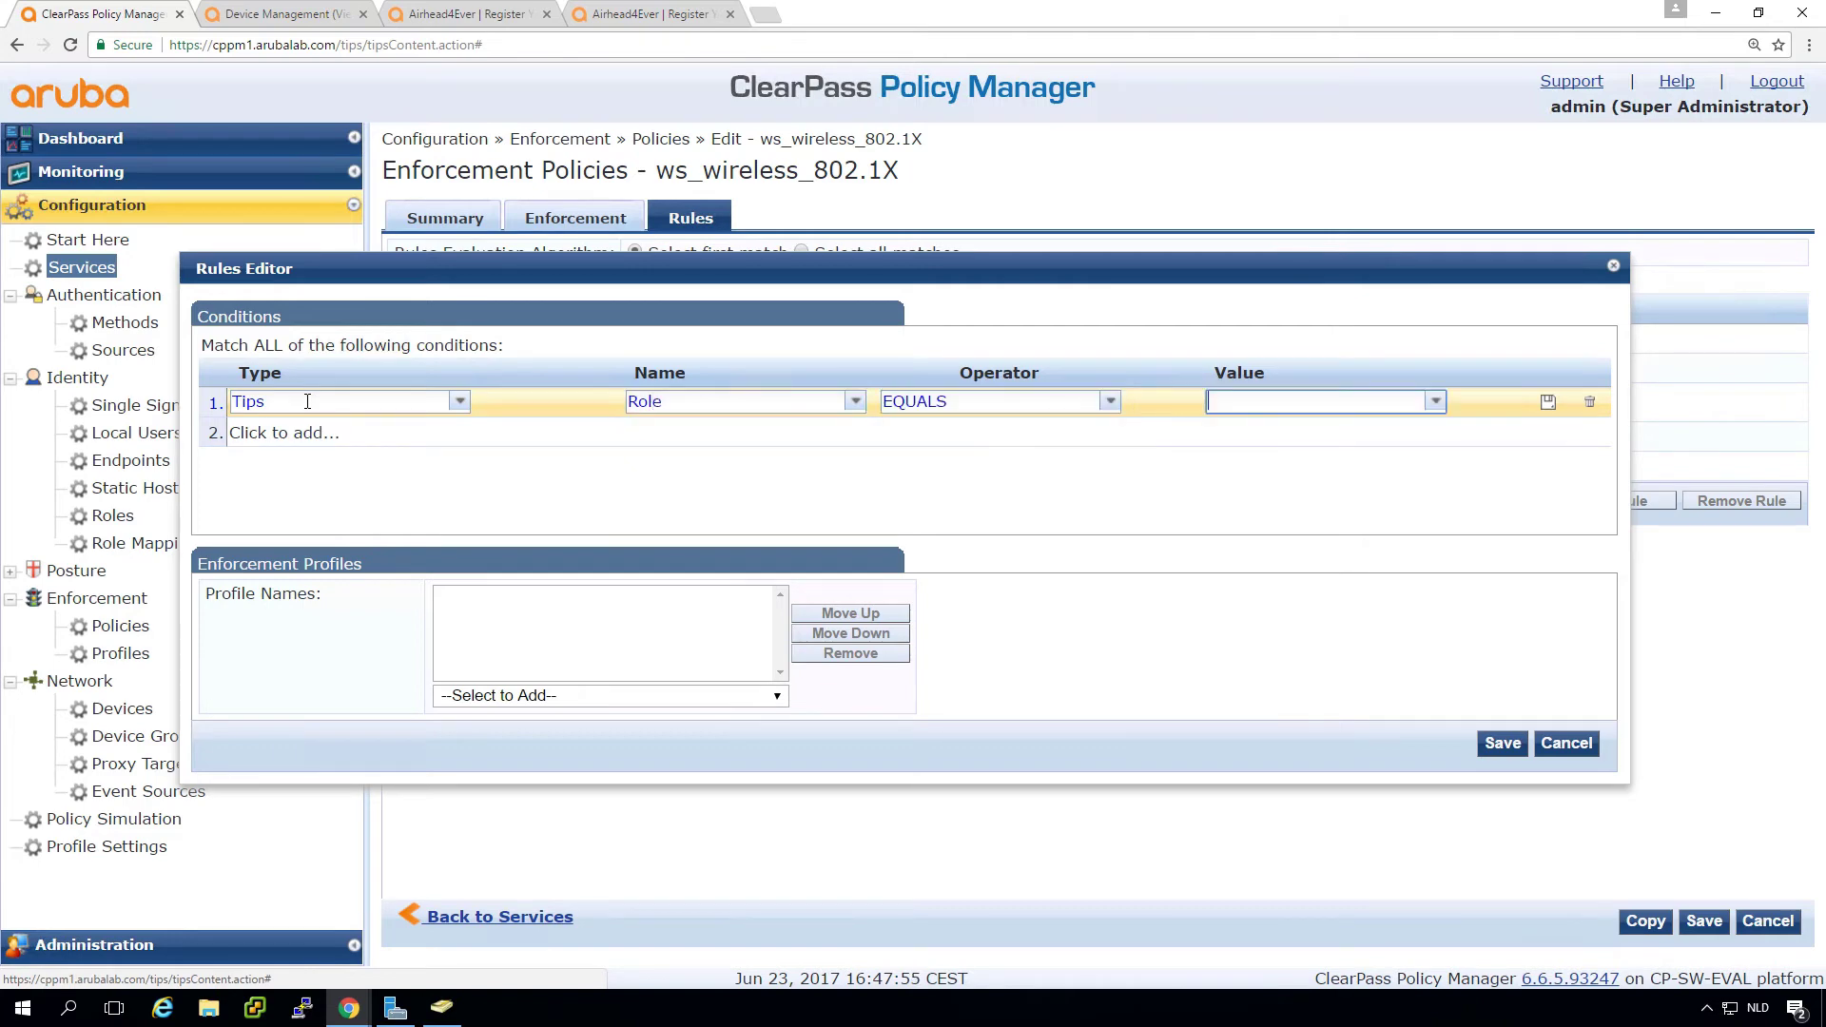
{"action": "type", "text": "dis"}
{"action": "key", "text": "Return"}
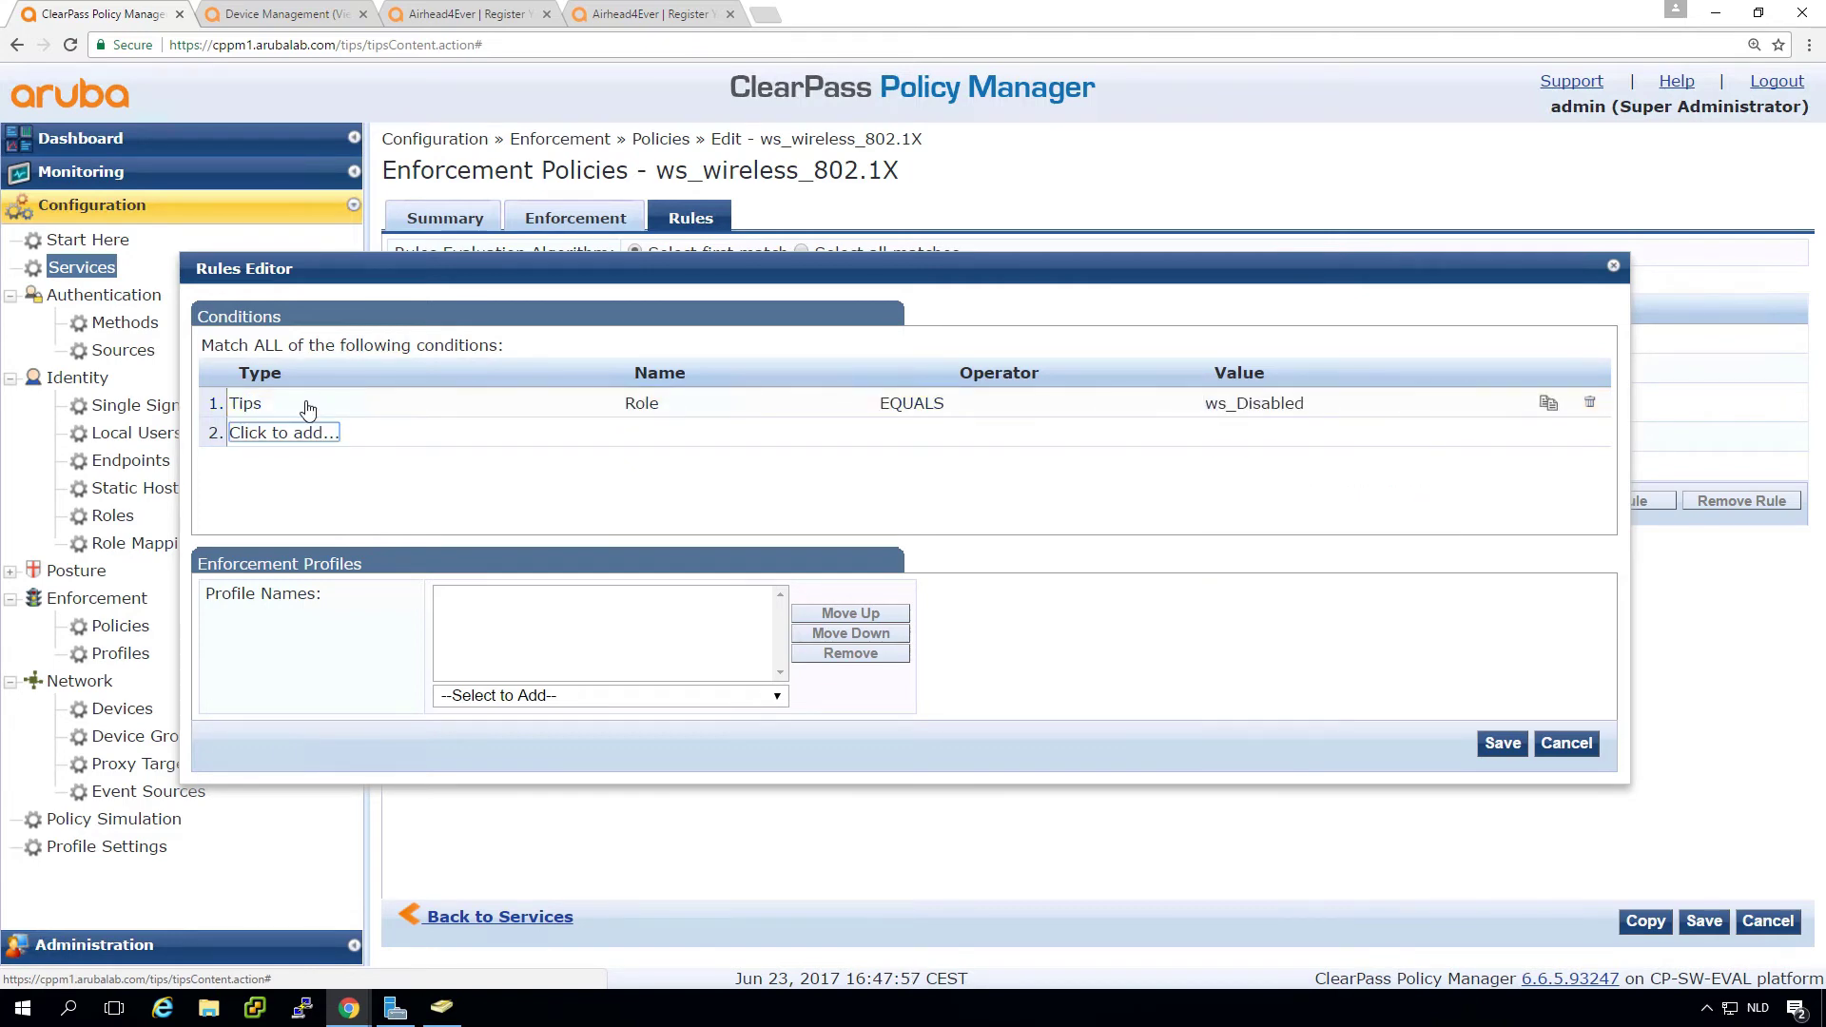
{"action": "left_click", "coordinate": [510, 700]}
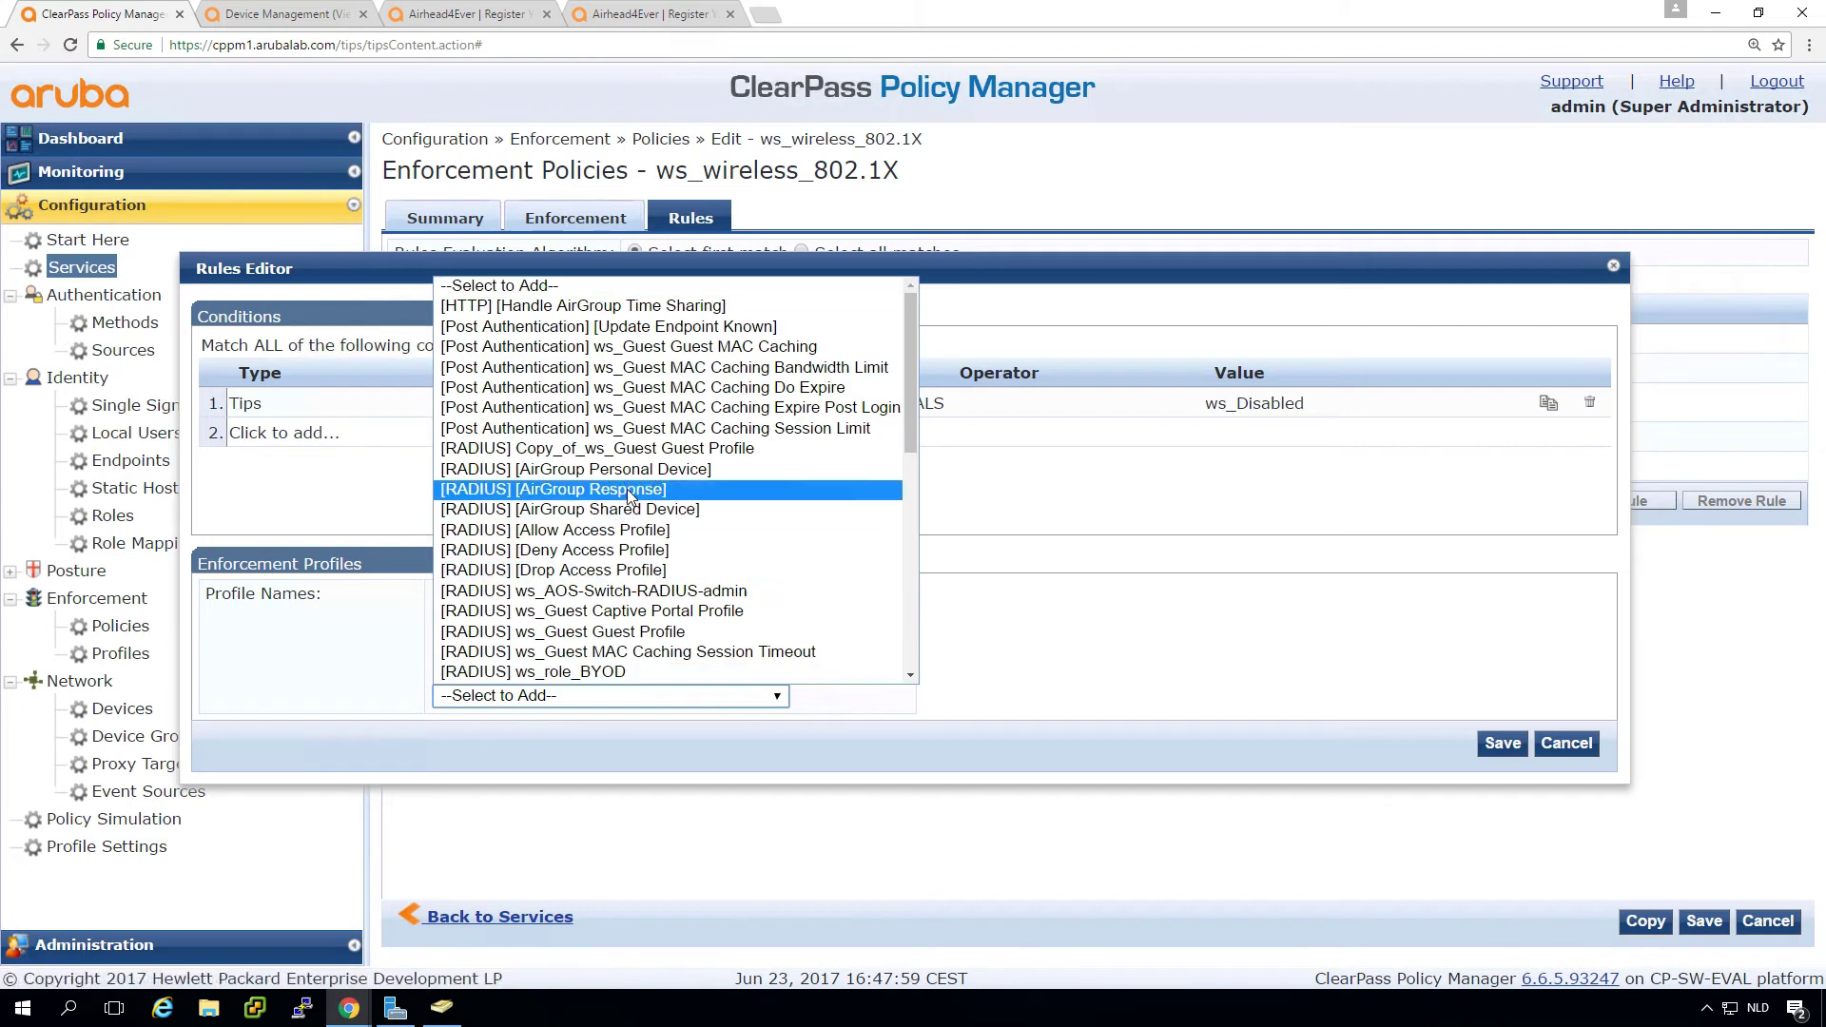
{"action": "left_click", "coordinate": [628, 551]}
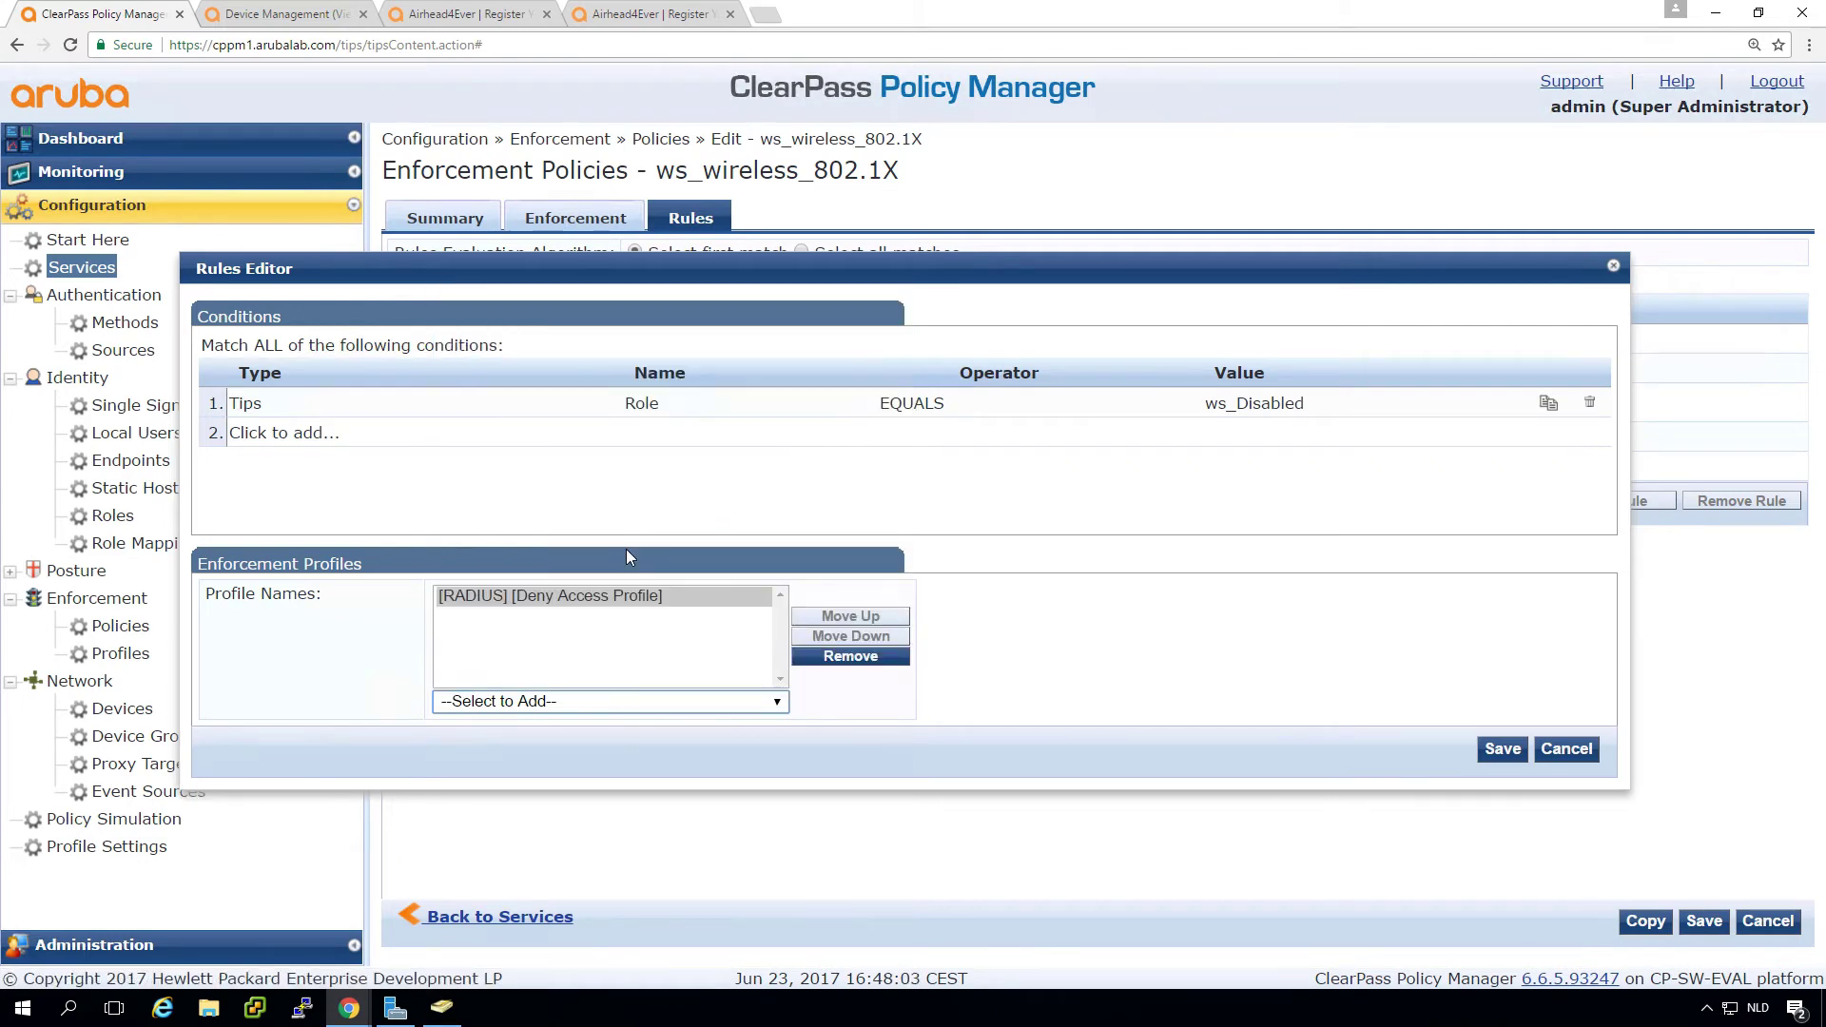
{"action": "left_click", "coordinate": [1502, 750]}
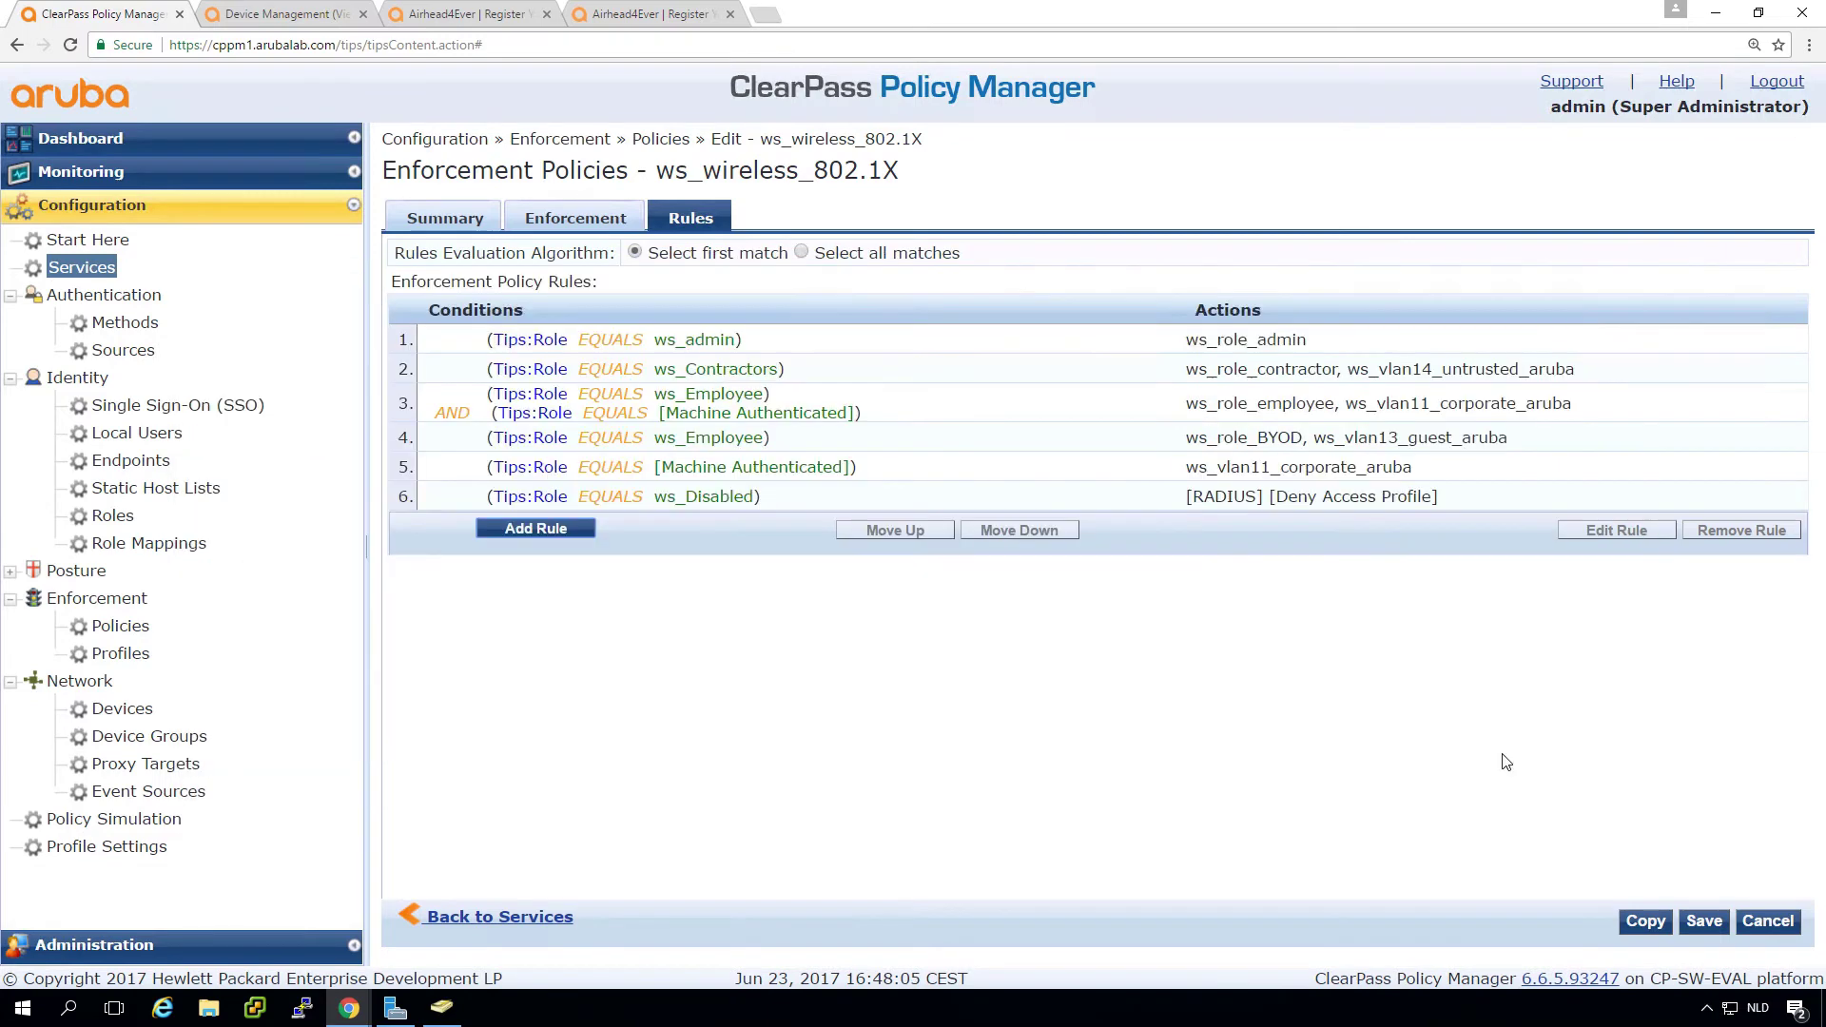
Move the ws_Disabled rule to the top and save the enforcement policy.
{"action": "left_click", "coordinate": [934, 533]}
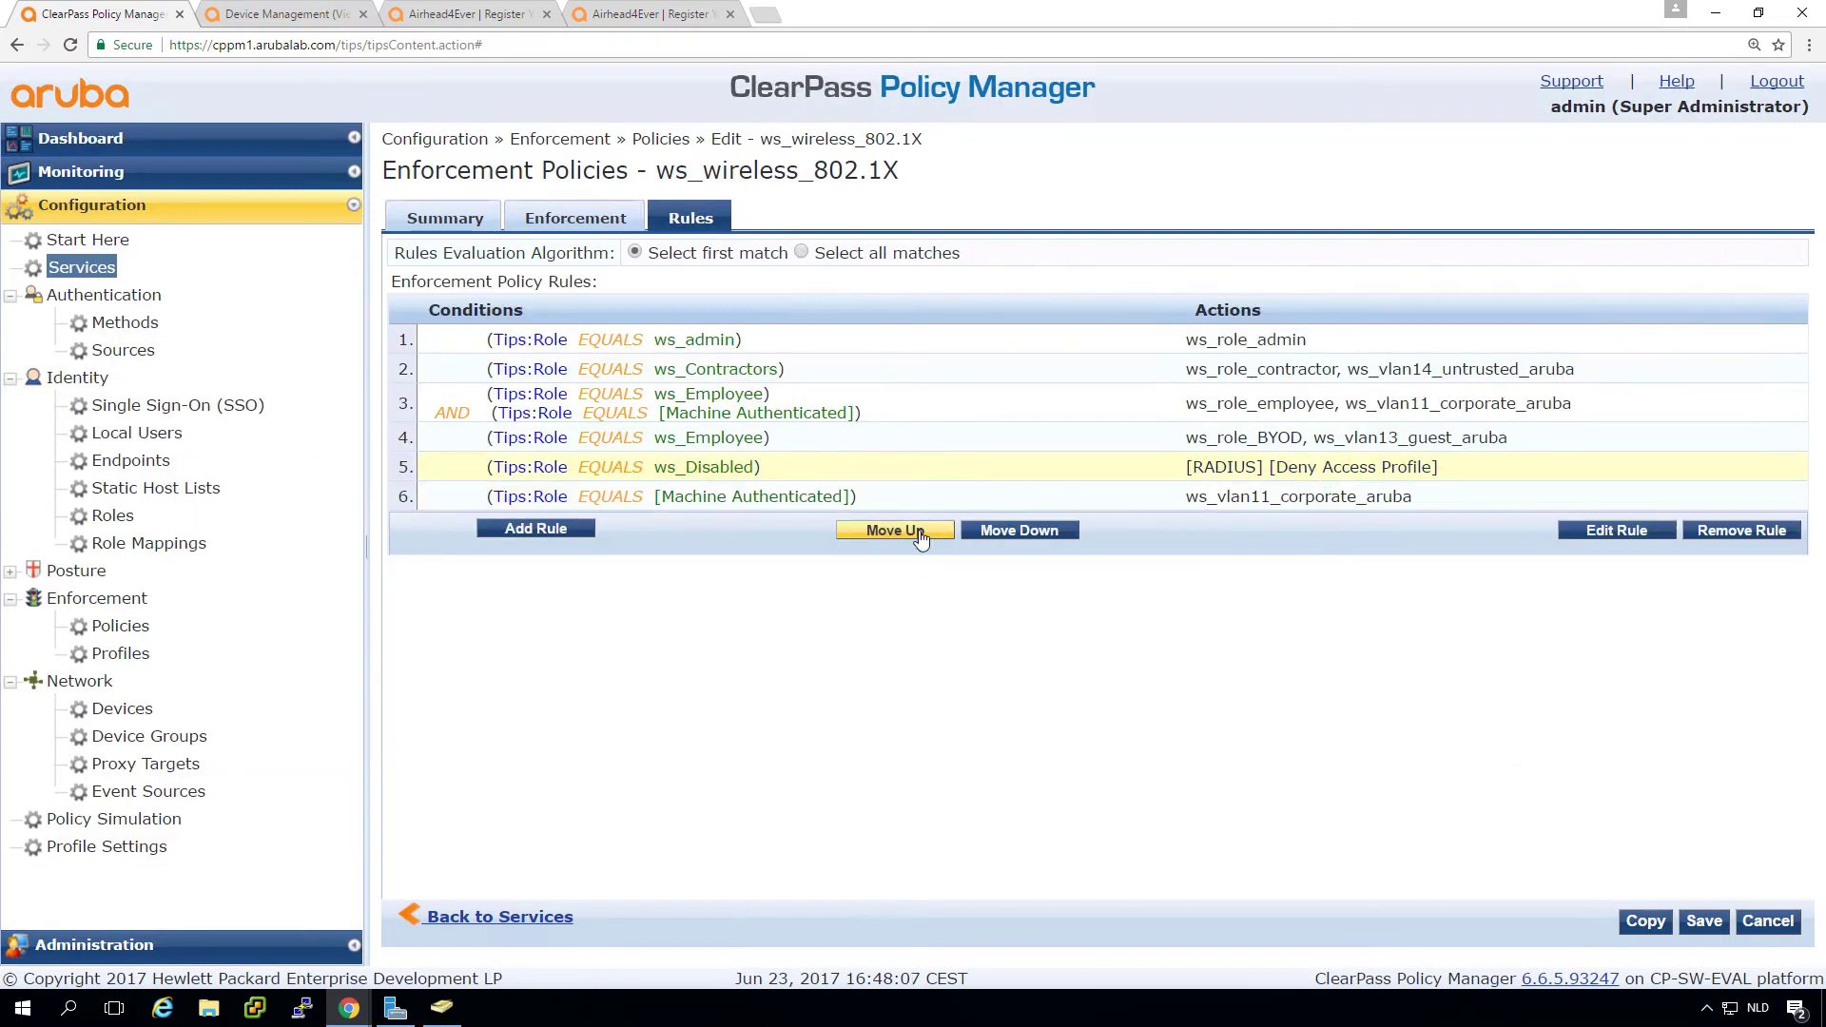
{"action": "left_click", "coordinate": [932, 533]}
{"action": "left_click", "coordinate": [928, 532]}
{"action": "left_click", "coordinate": [926, 533]}
{"action": "left_click", "coordinate": [923, 532]}
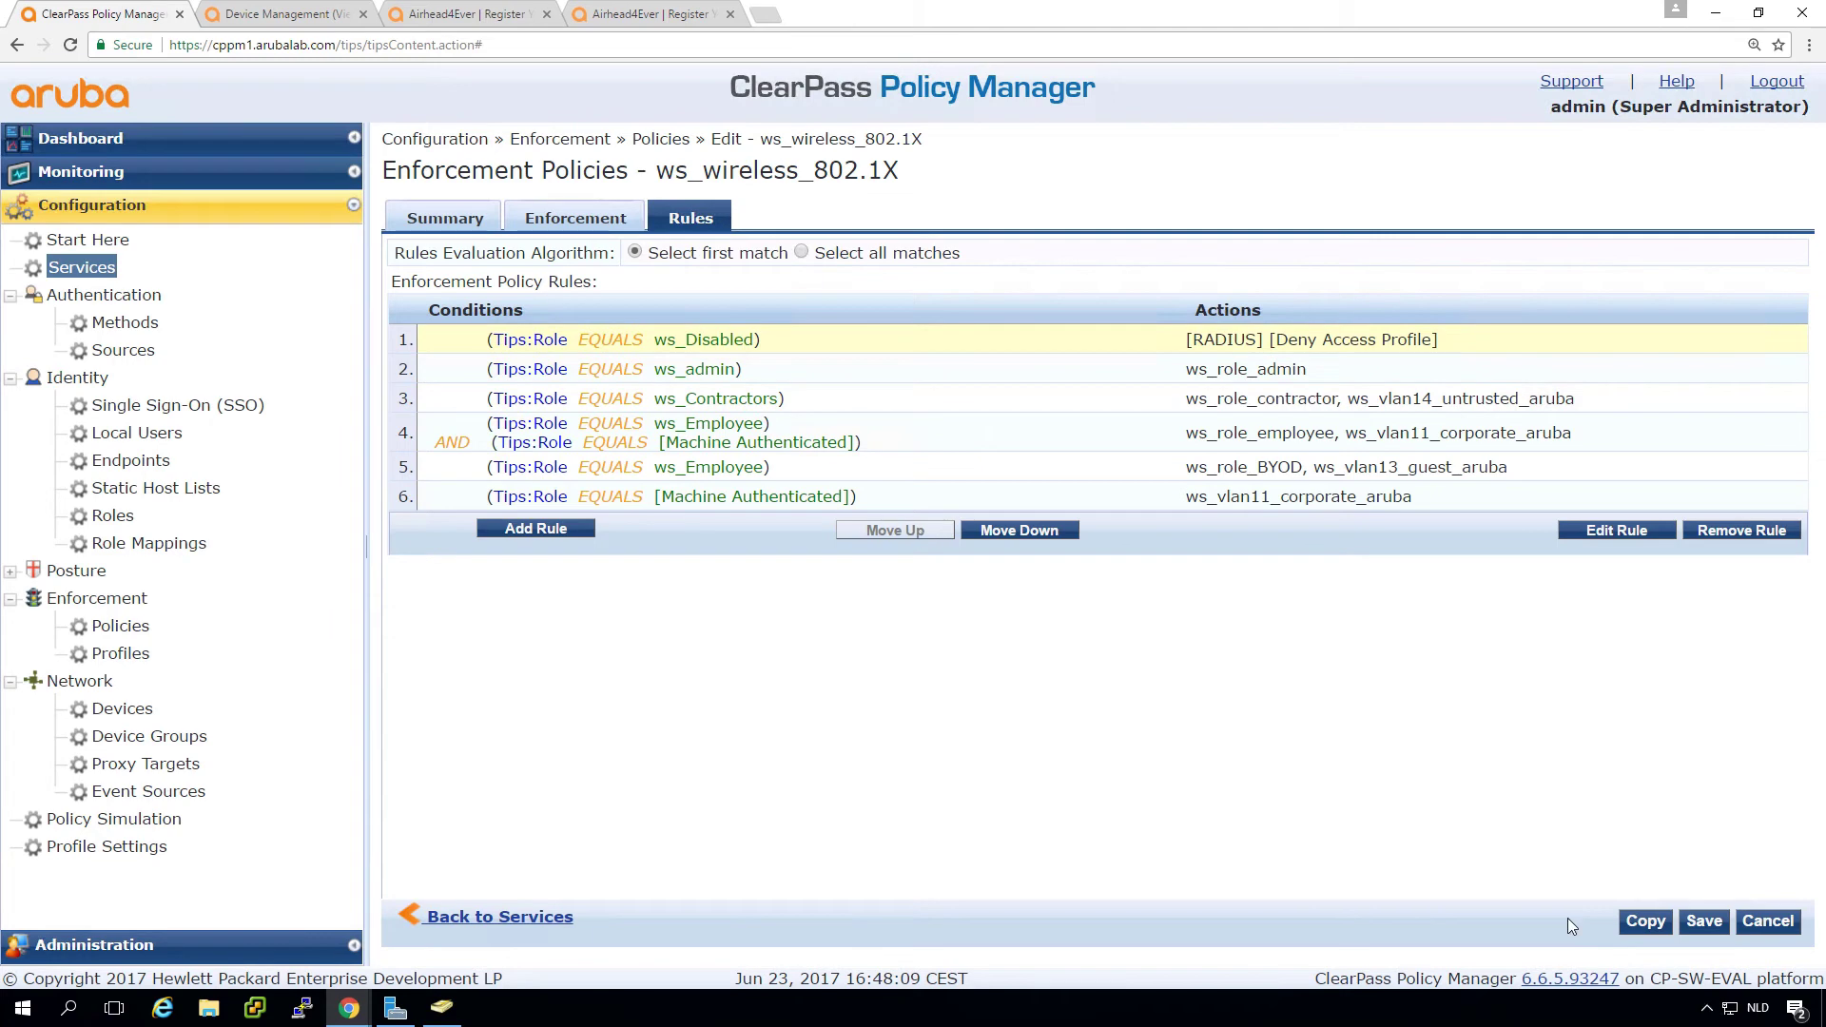
{"action": "left_click", "coordinate": [1695, 922]}
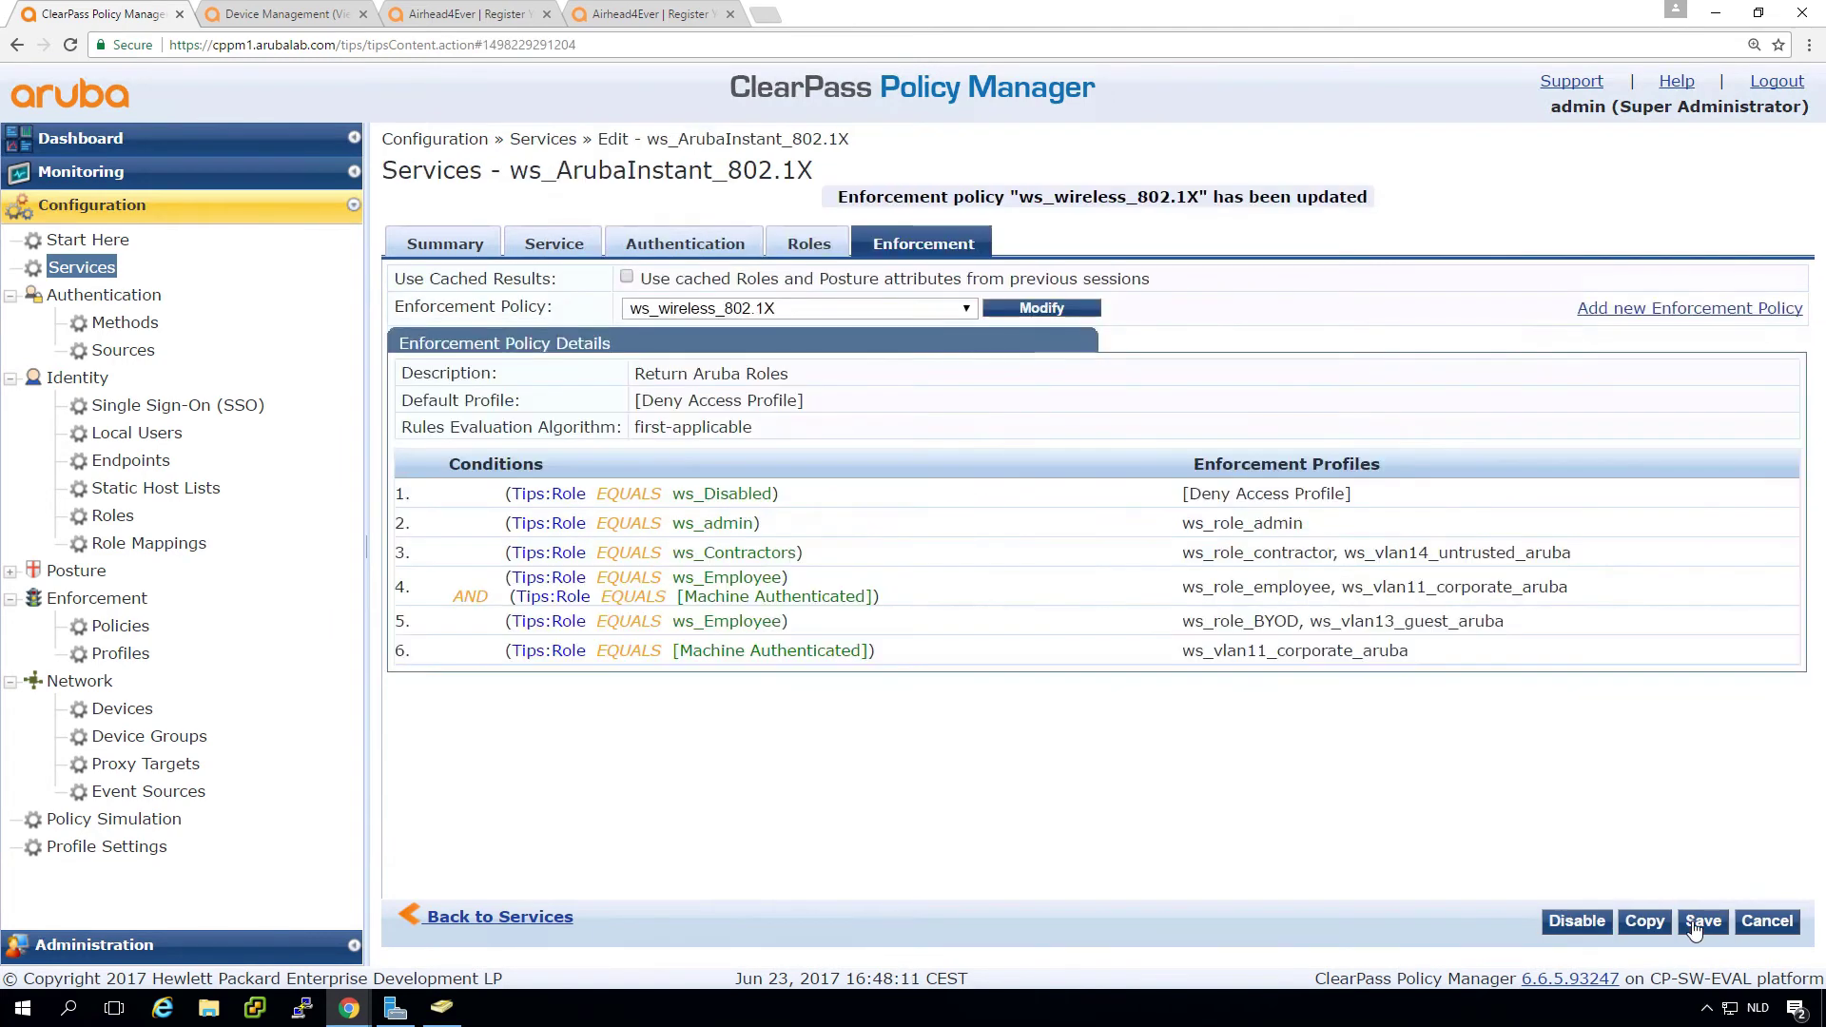
{"action": "left_click", "coordinate": [1692, 920]}
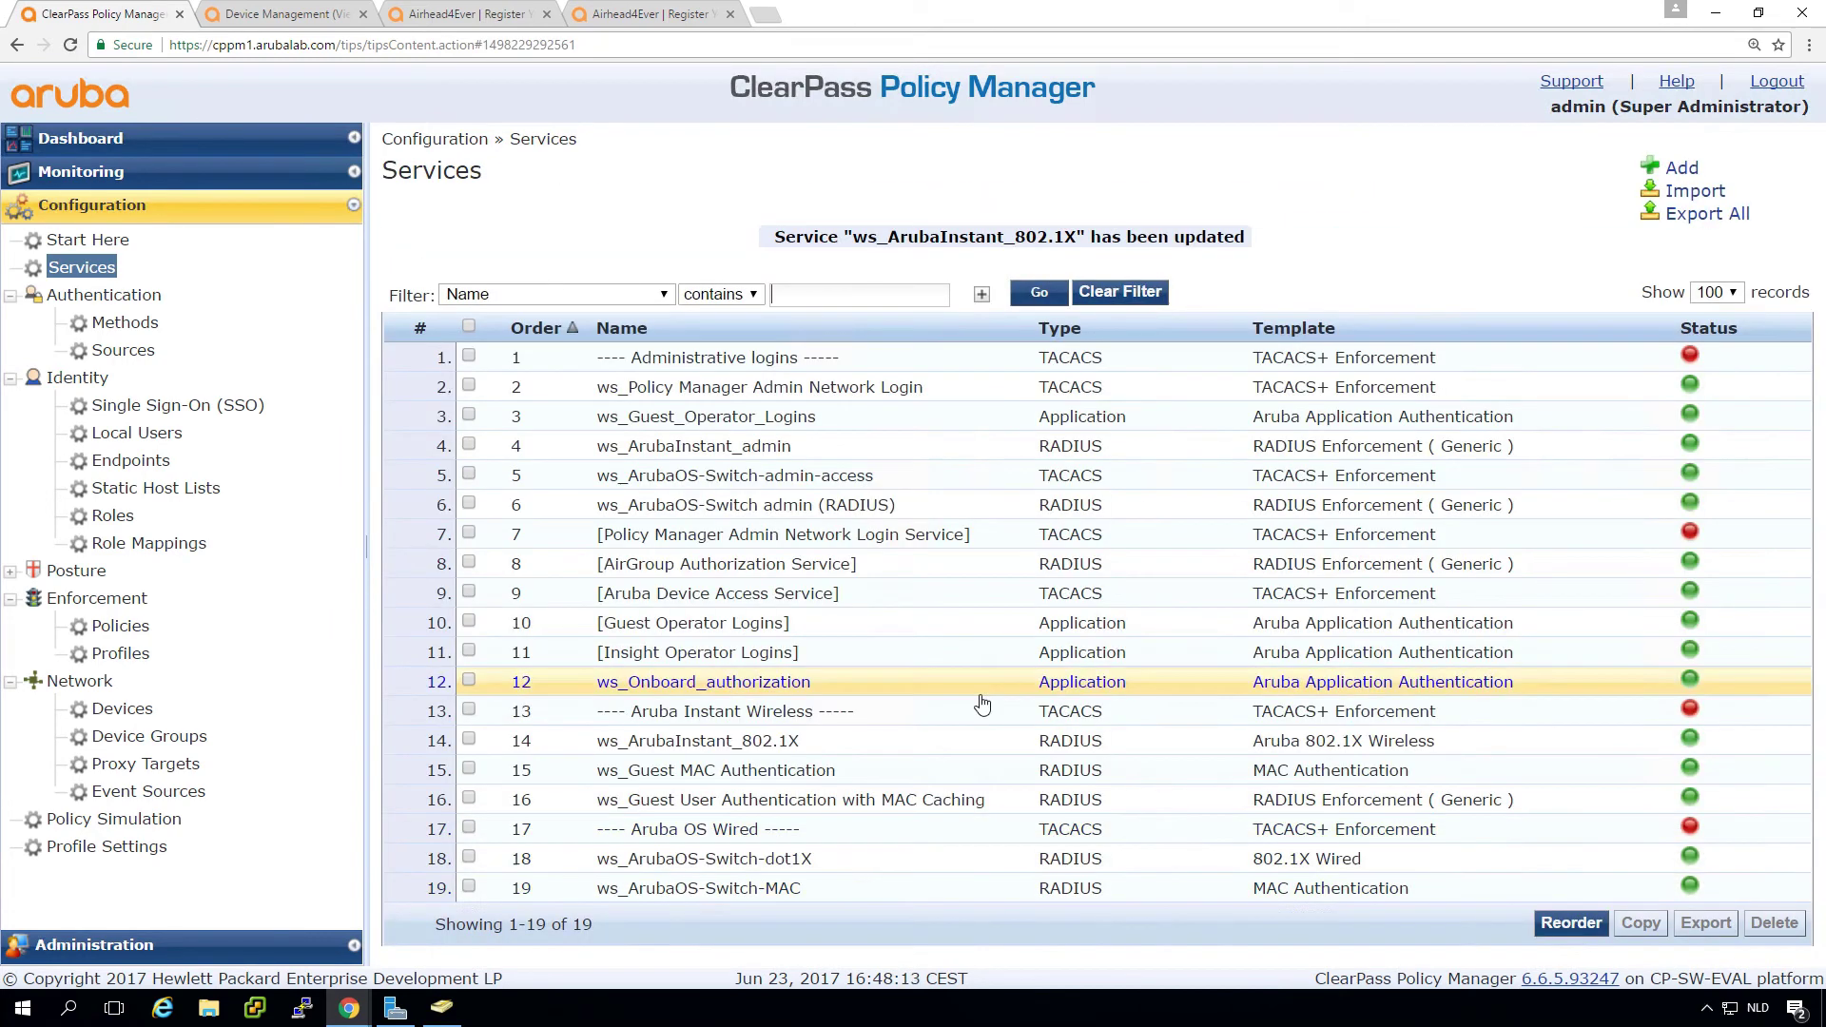
{"action": "left_click", "coordinate": [80, 172]}
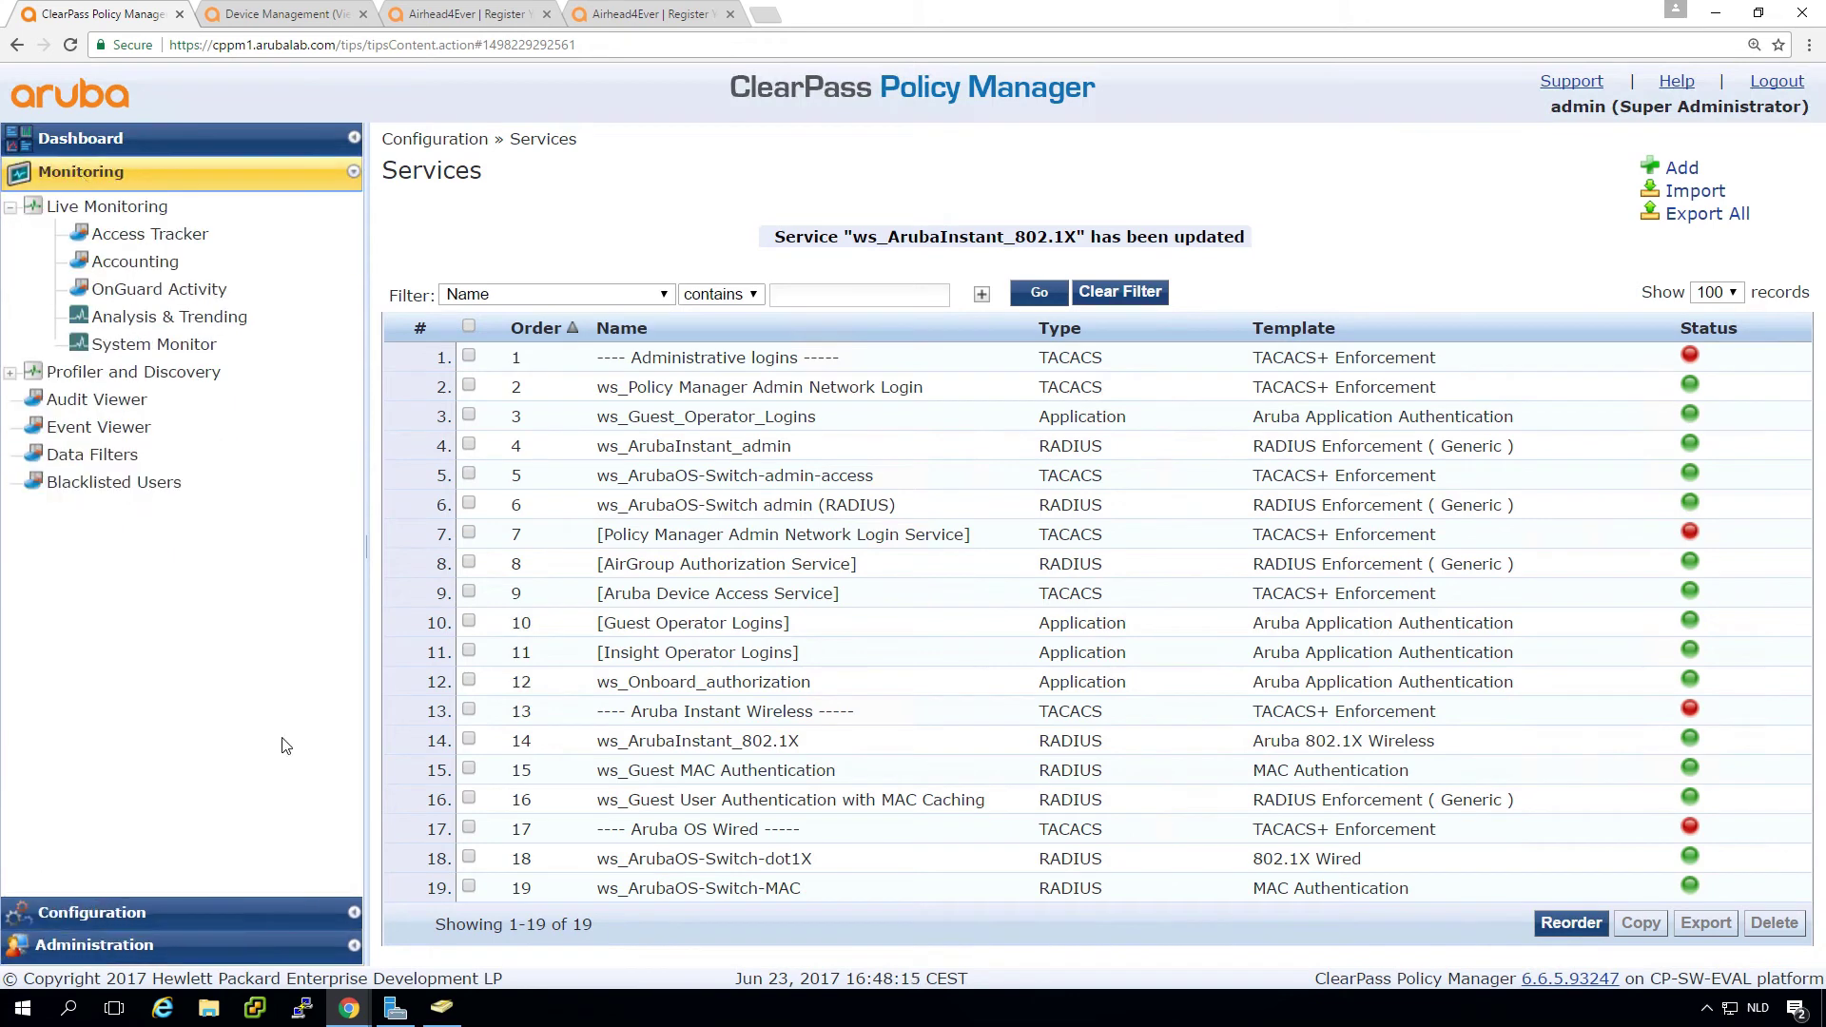
{"action": "left_click", "coordinate": [442, 1010]}
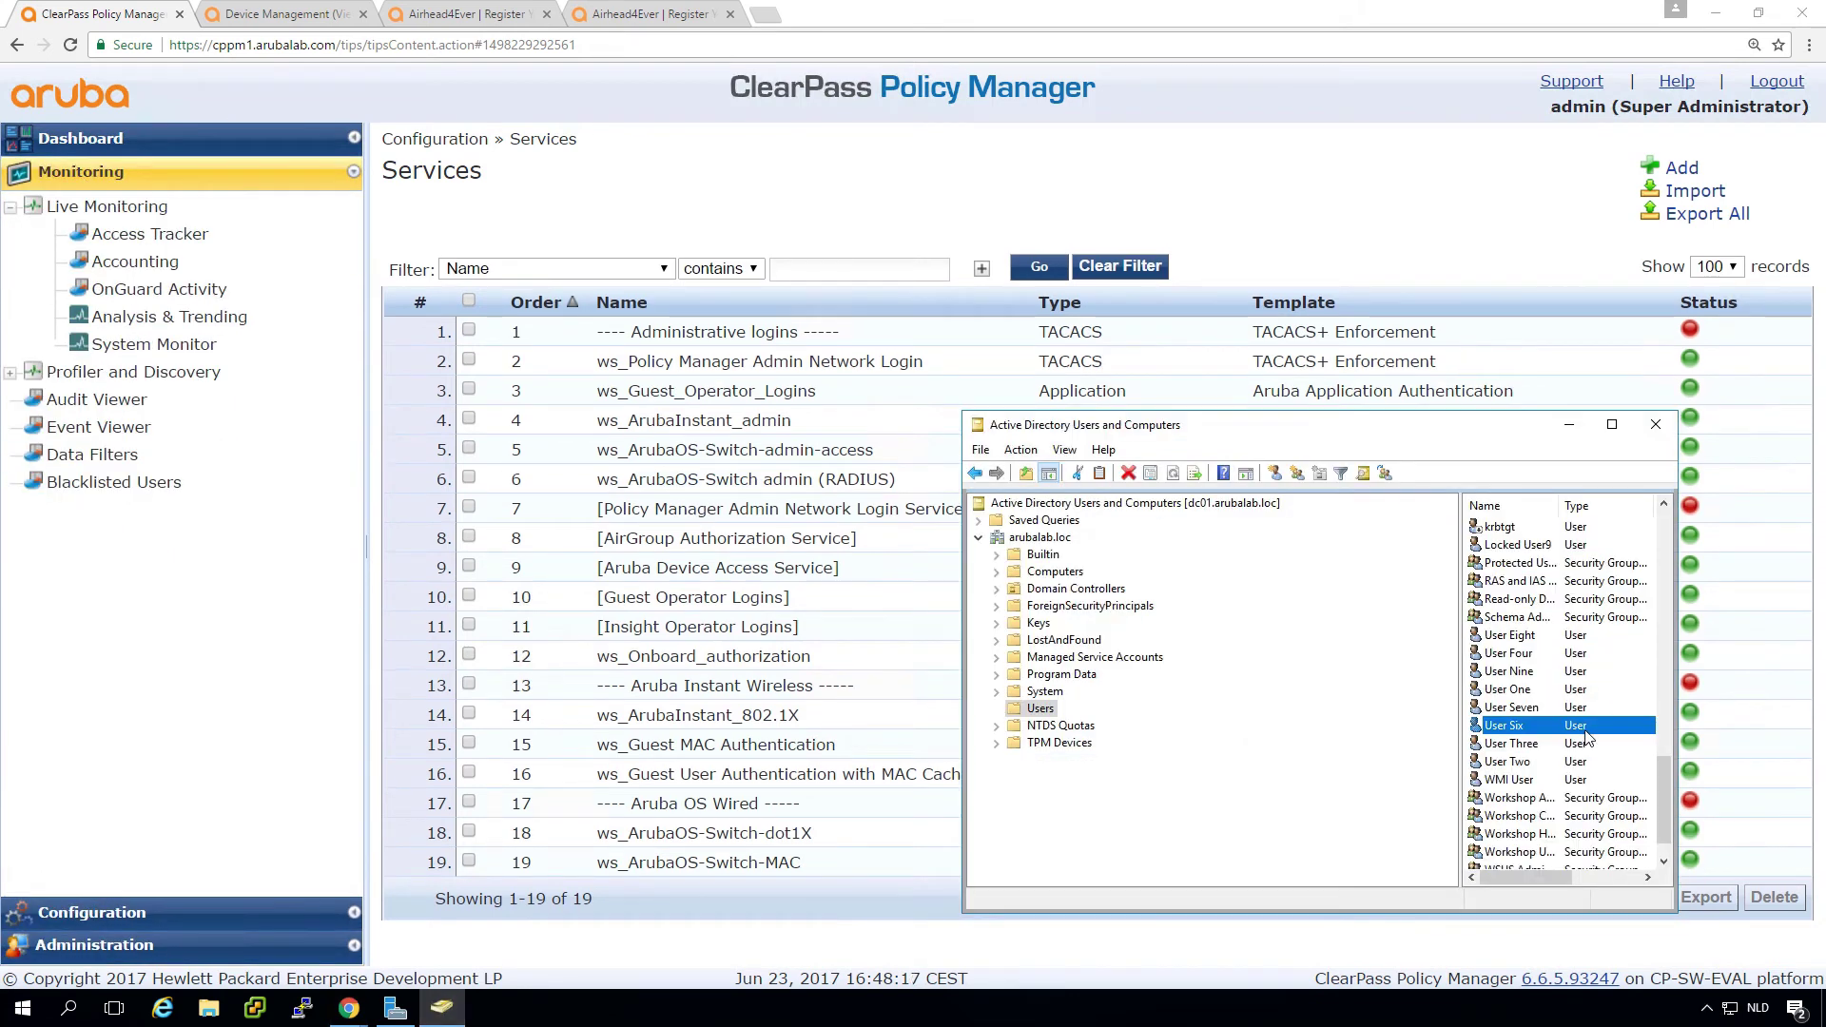
{"action": "right_click", "coordinate": [1530, 725]}
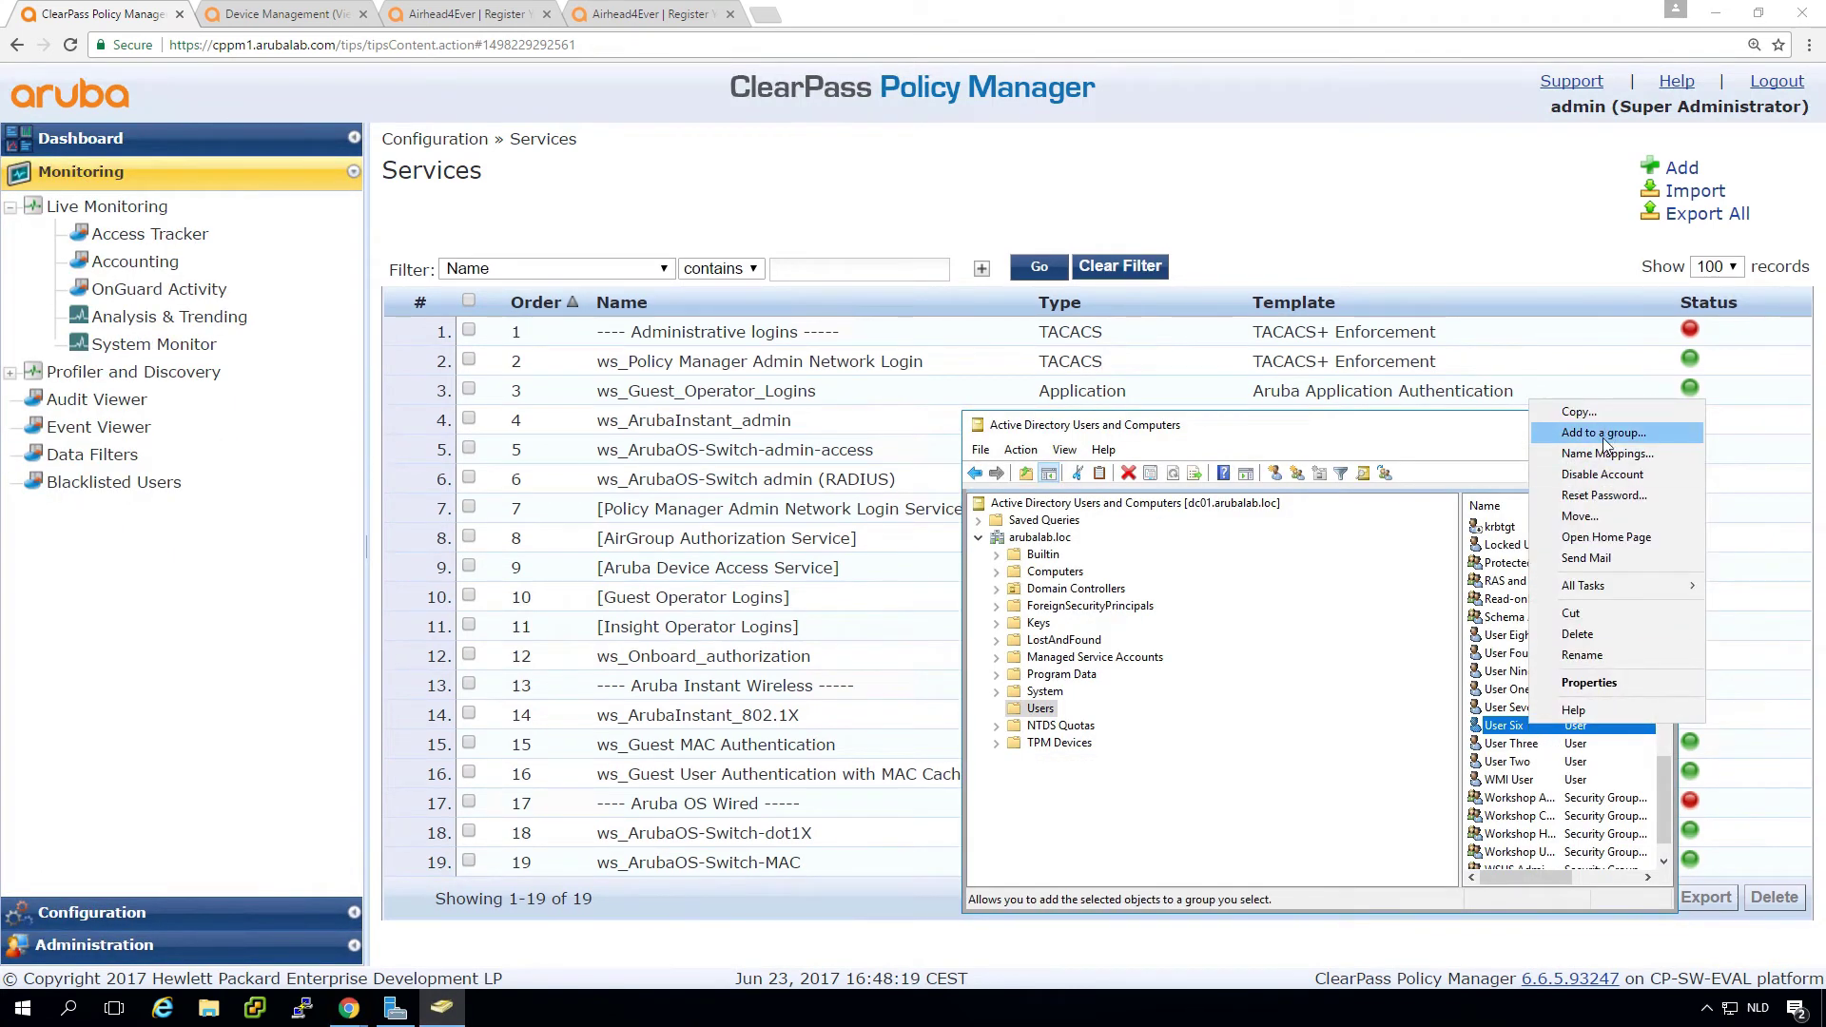
{"action": "left_click", "coordinate": [1598, 476]}
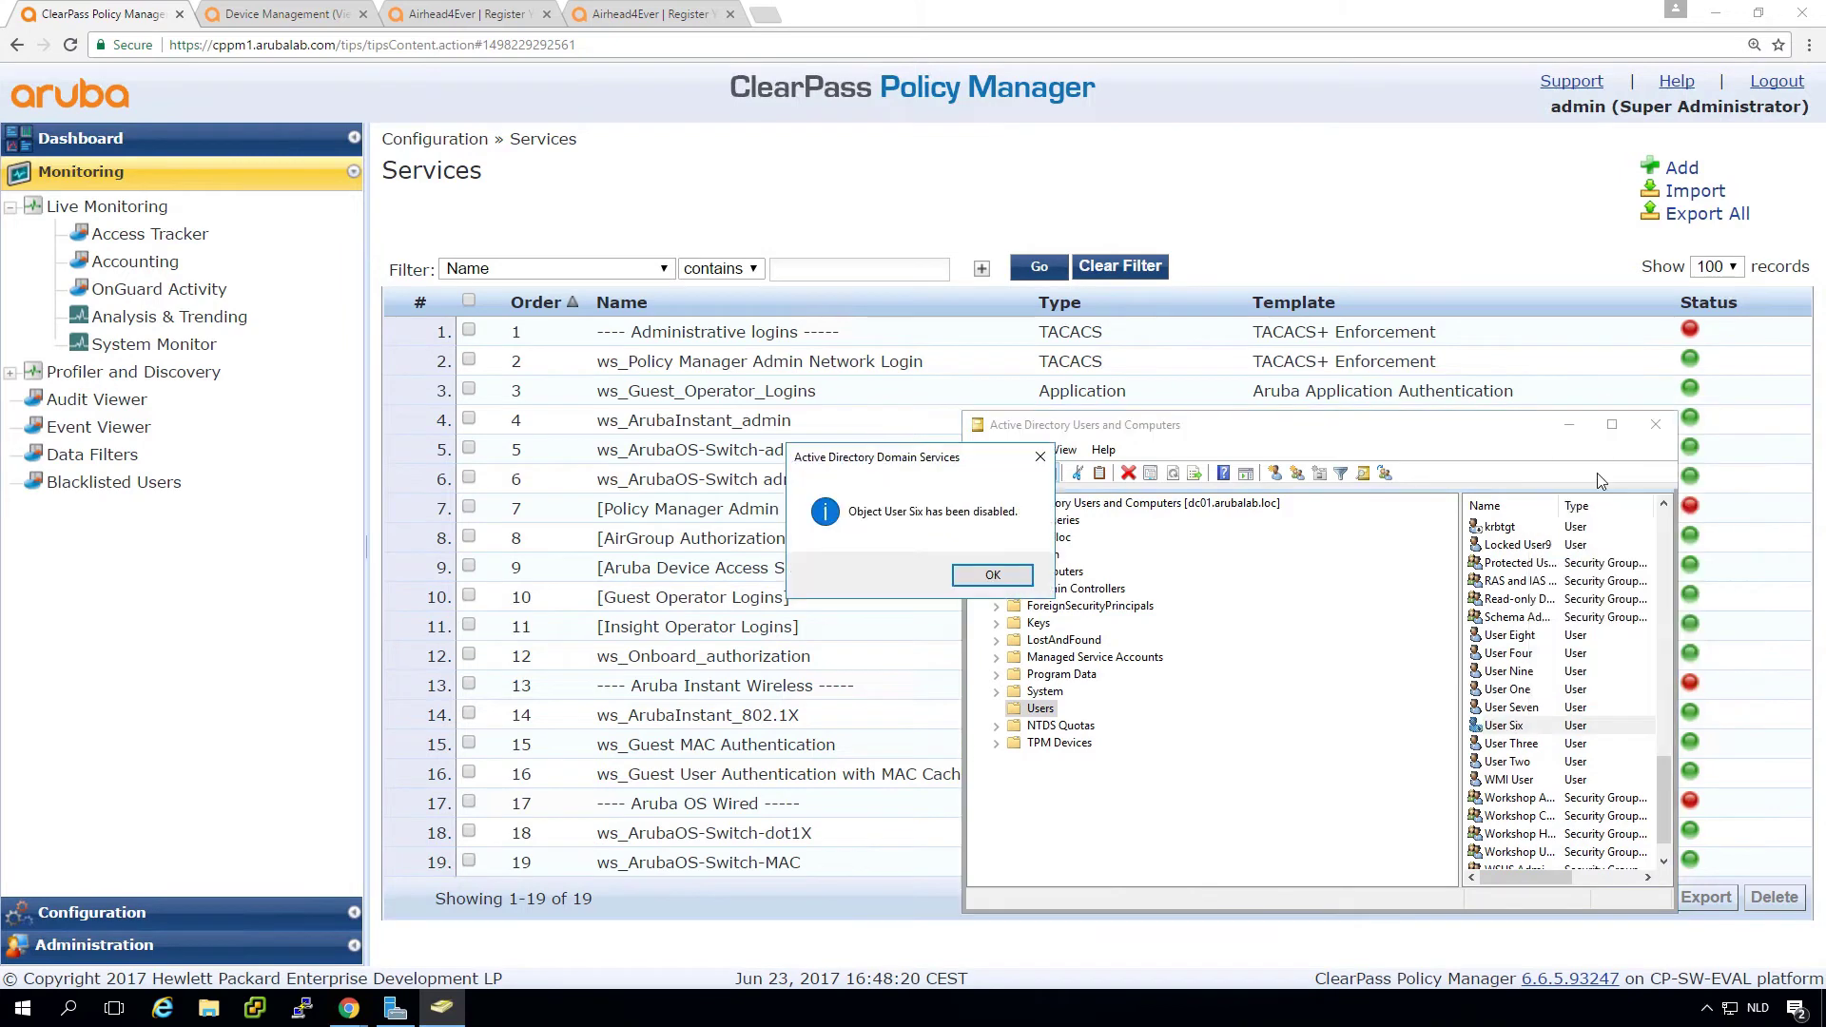
{"action": "left_click", "coordinate": [991, 577]}
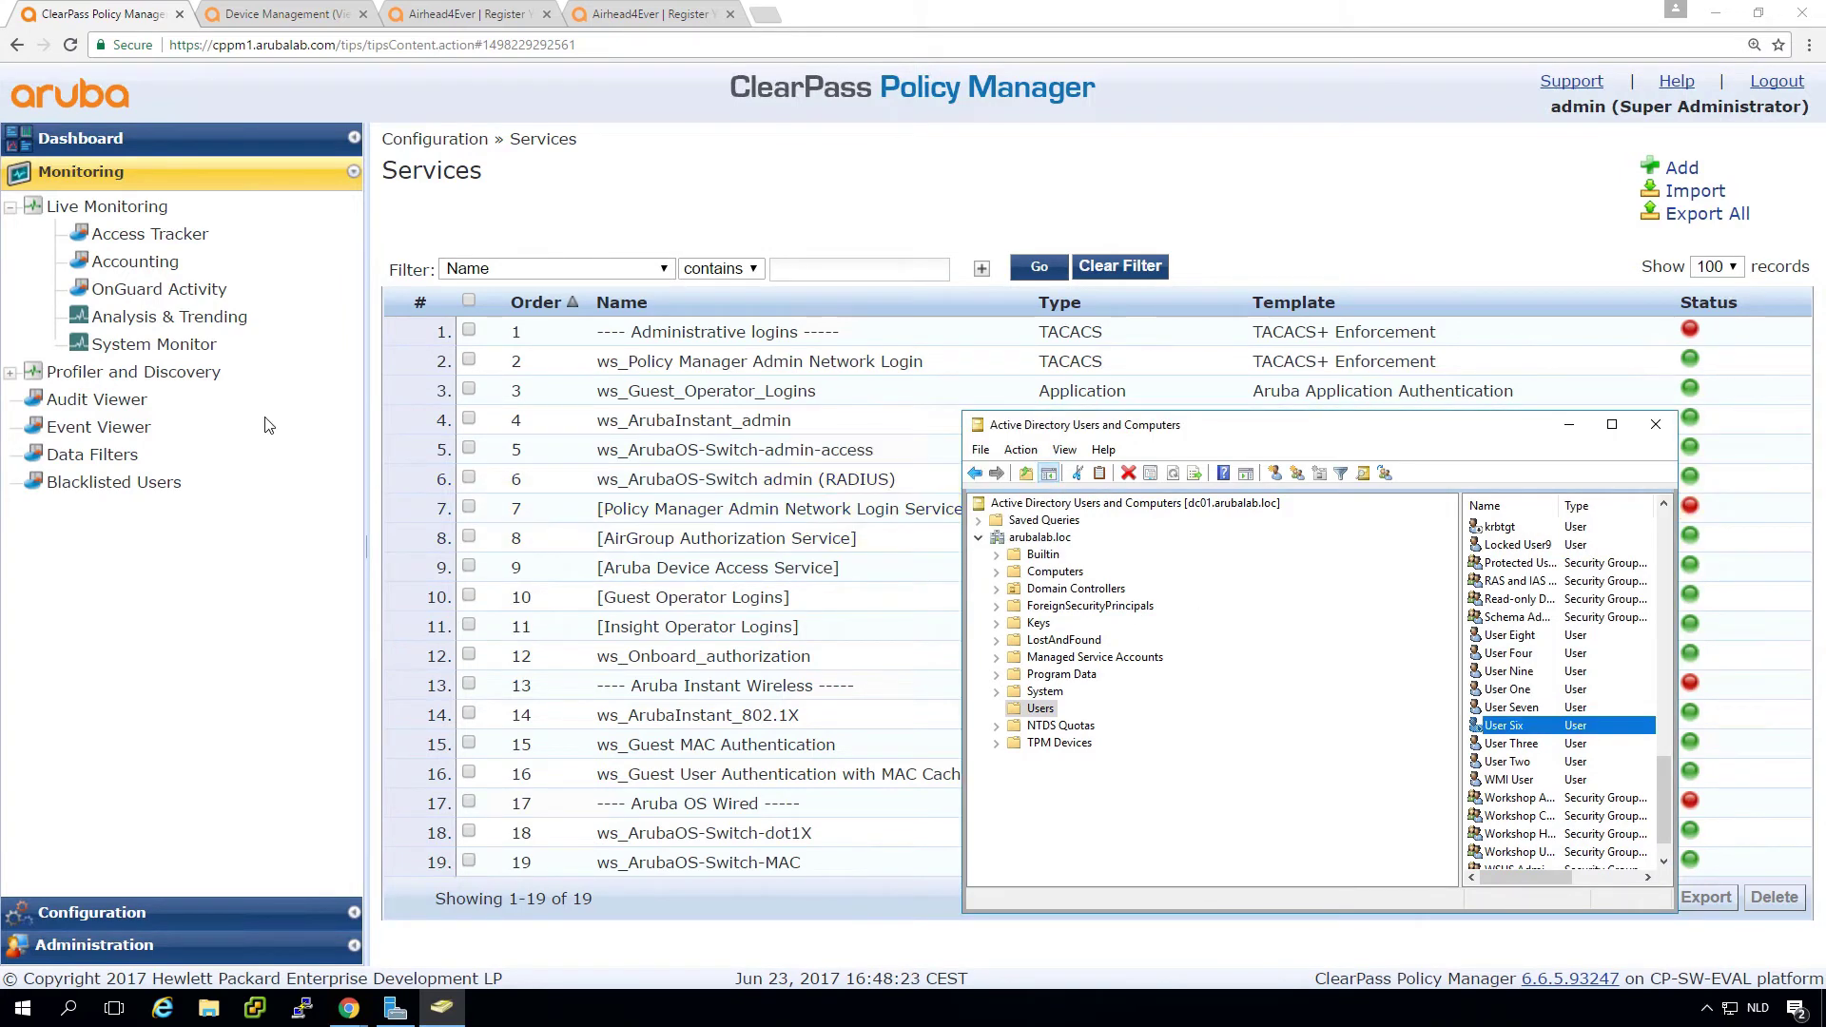
{"action": "left_click", "coordinate": [62, 903]}
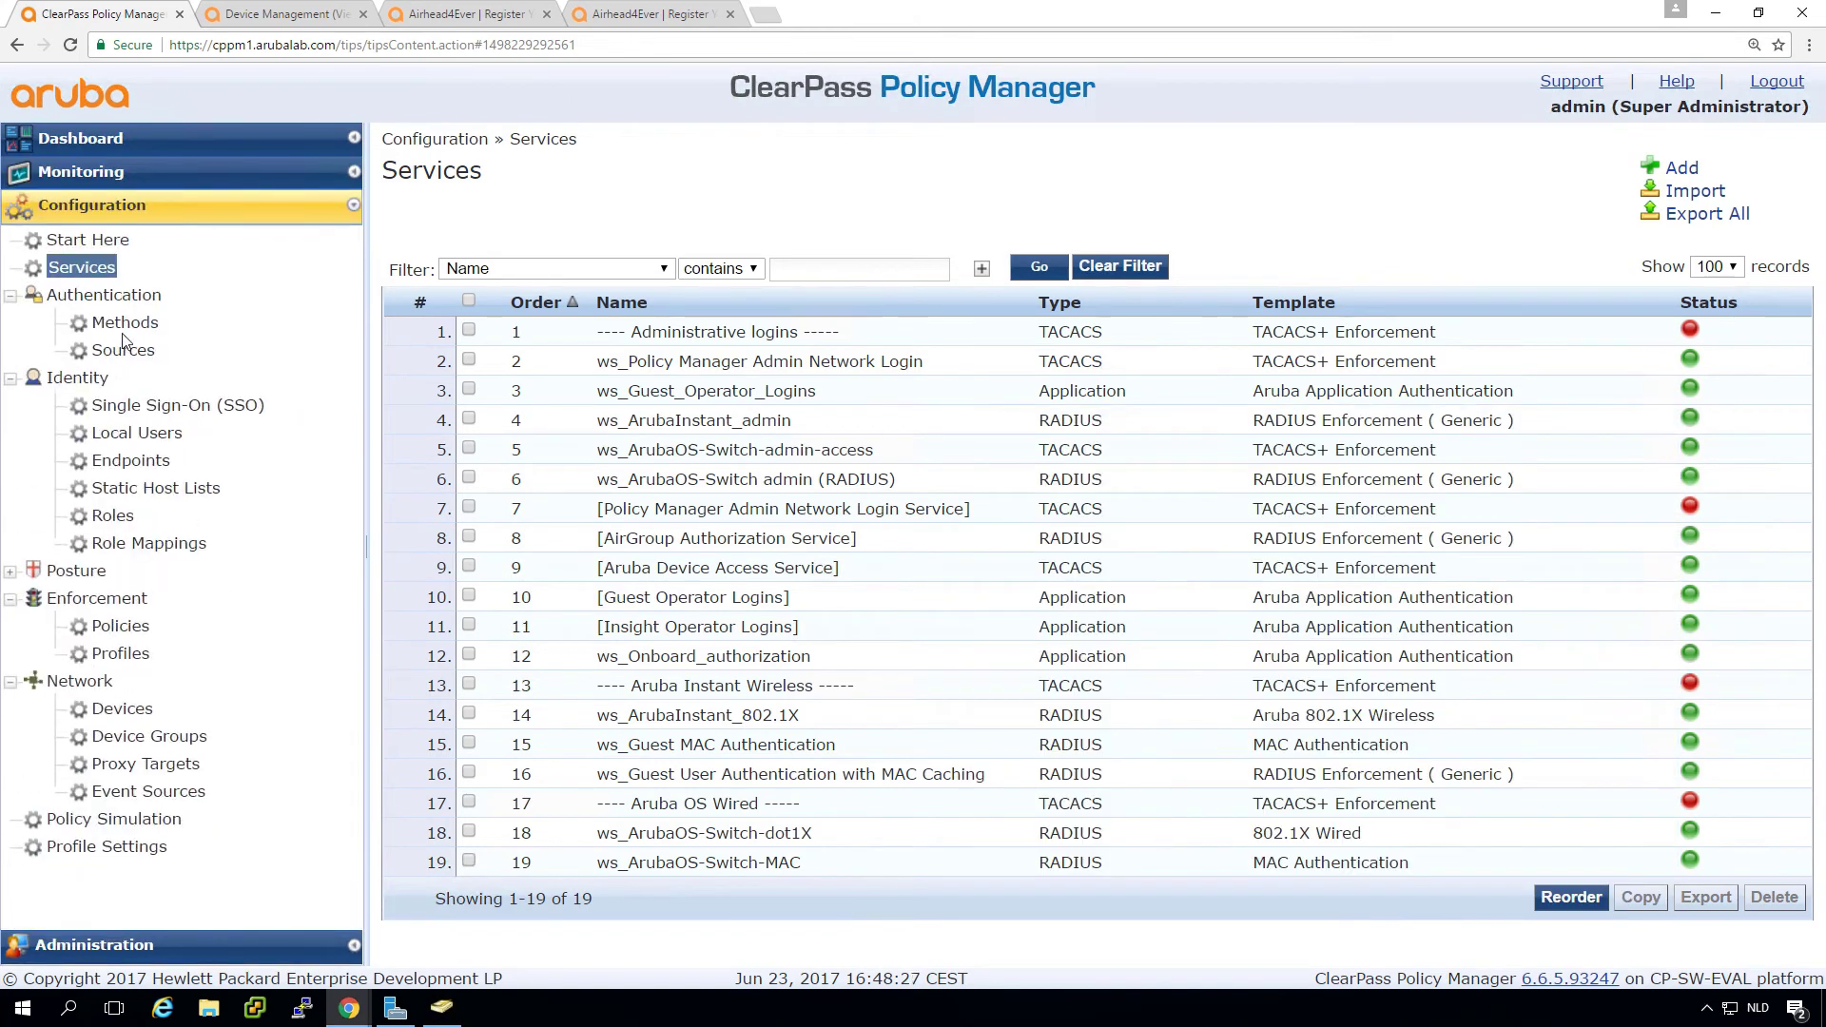
Clear the AD-arubalab.loc authentication source's cache.
{"action": "left_click", "coordinate": [123, 350]}
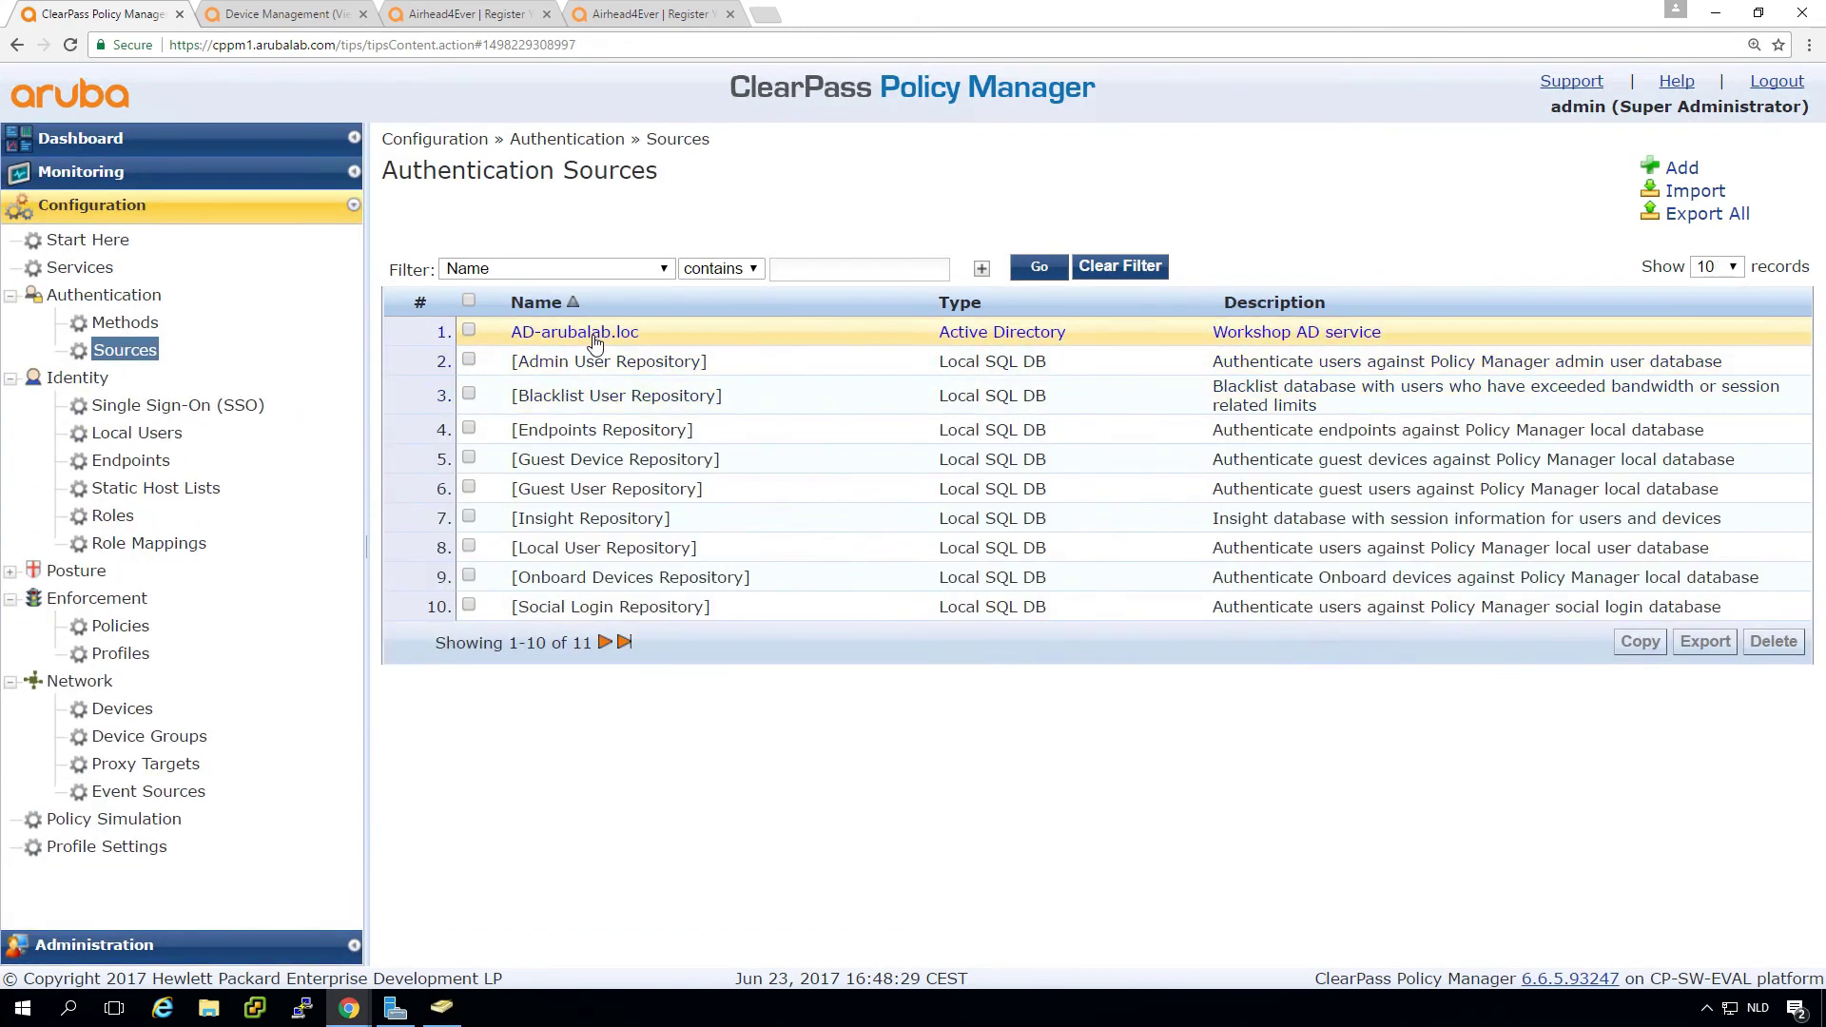
{"action": "left_click", "coordinate": [593, 338]}
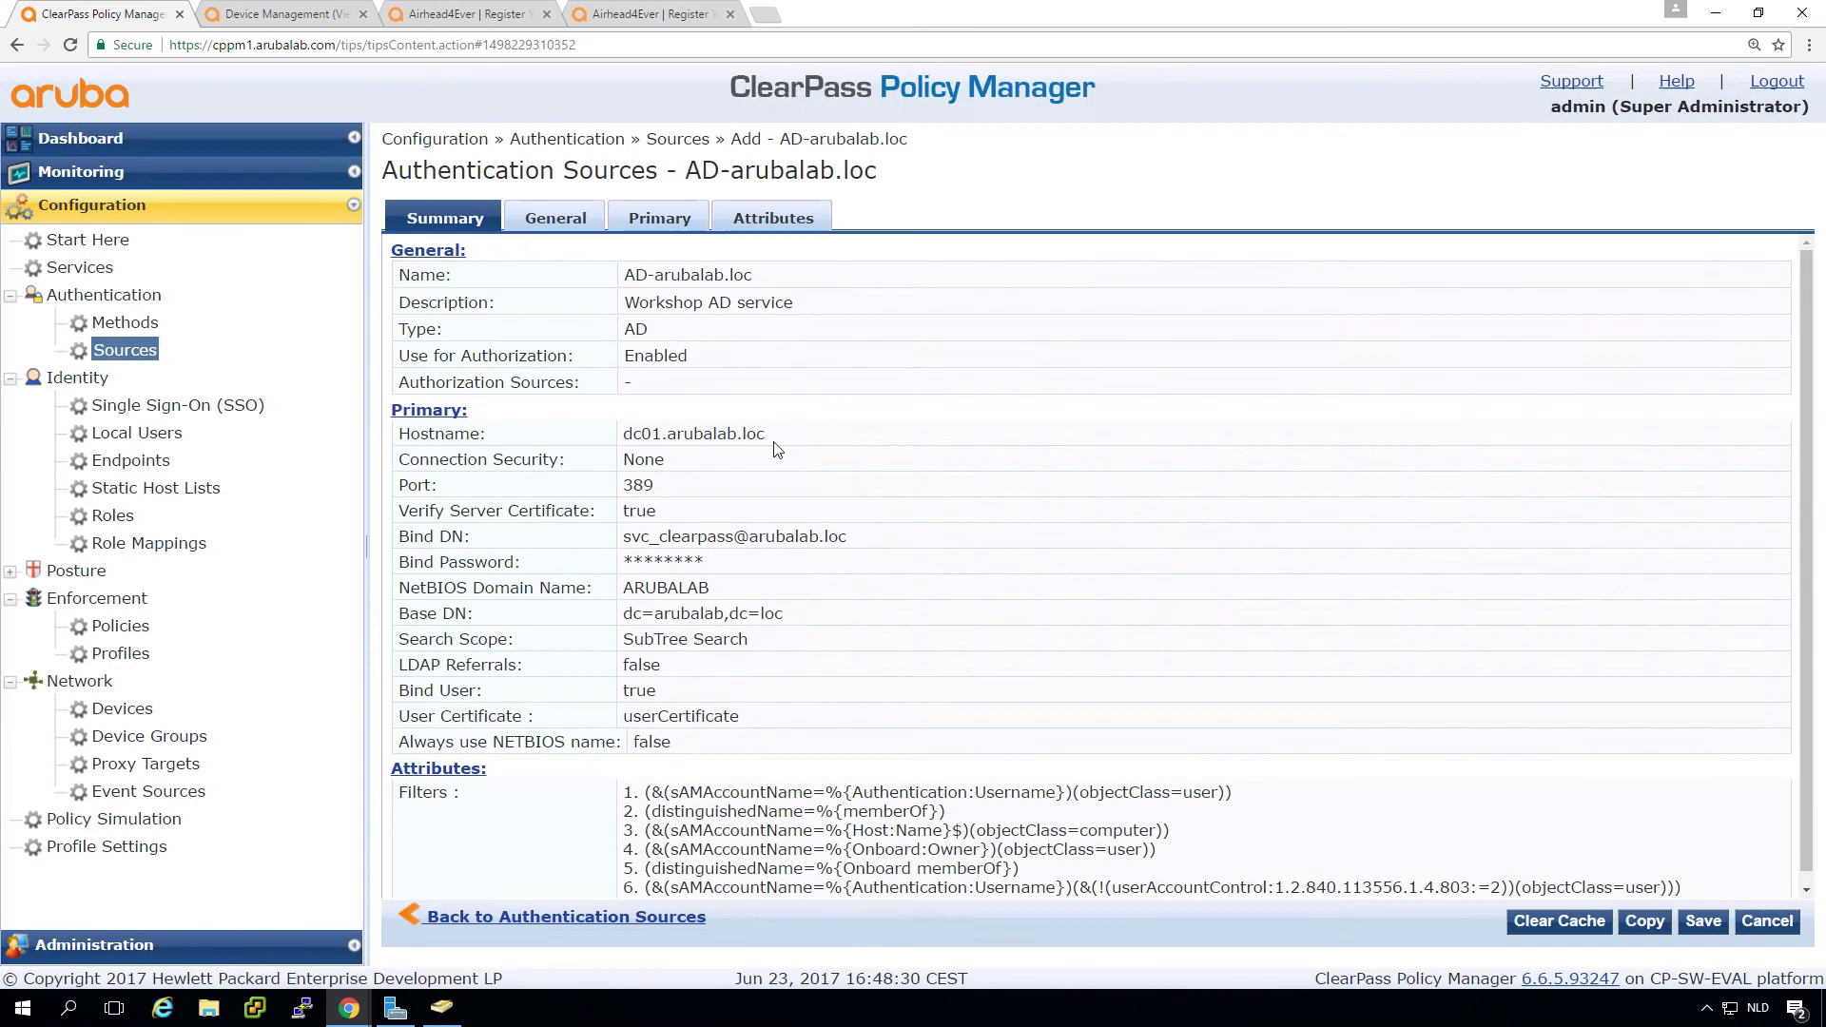
{"action": "left_click", "coordinate": [1553, 922]}
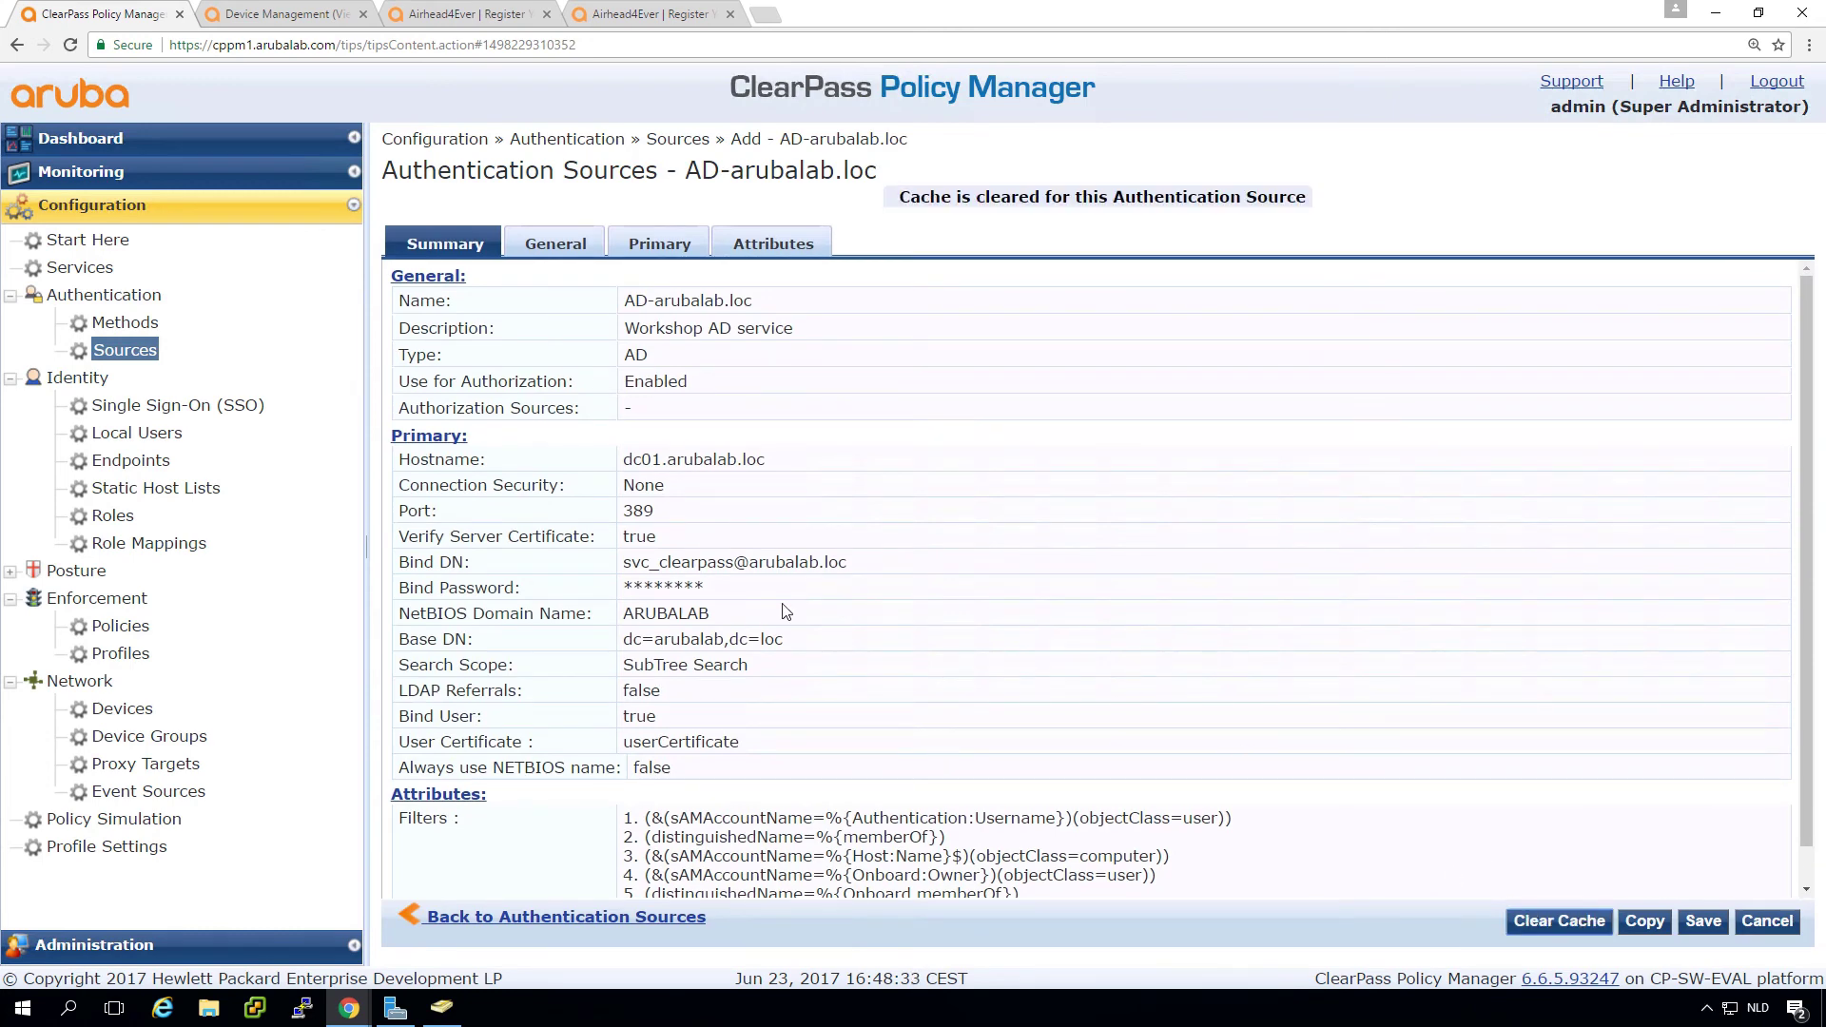
Send an Aruba Terminate Session CoA for user6's 16:46:43 accepted session.
{"action": "left_click", "coordinate": [69, 164]}
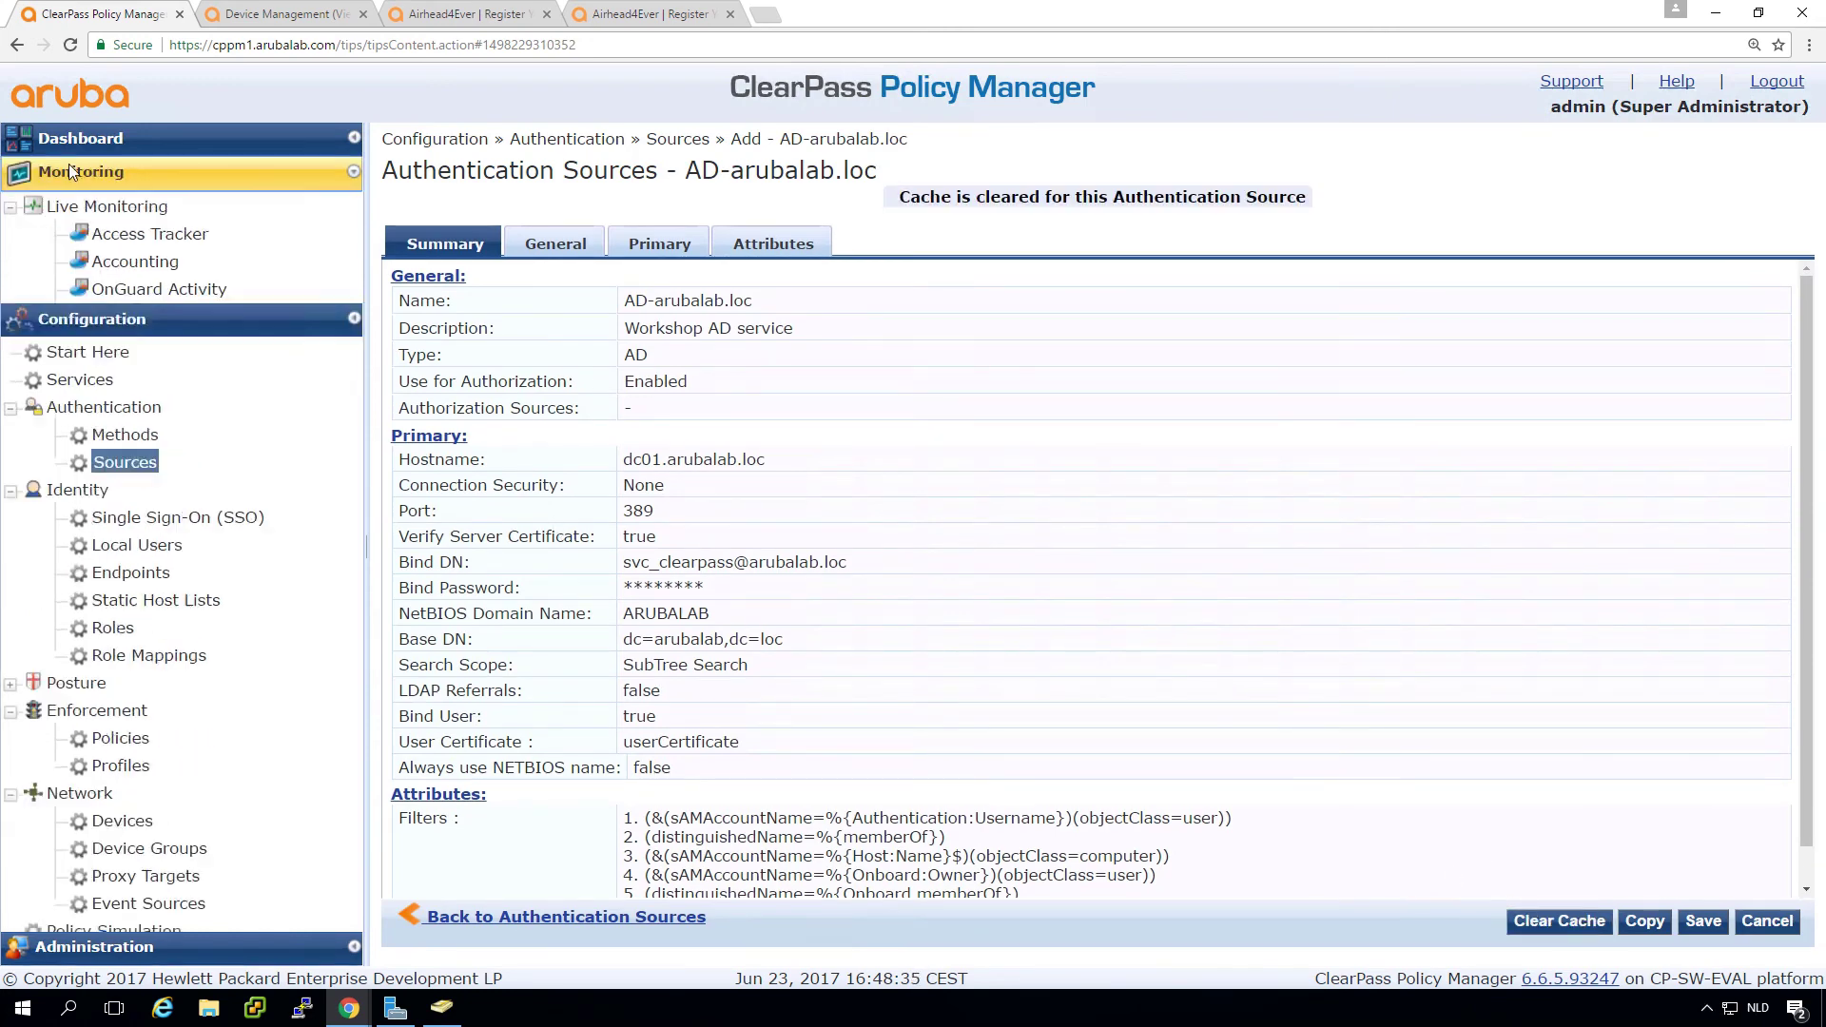
{"action": "left_click", "coordinate": [146, 238]}
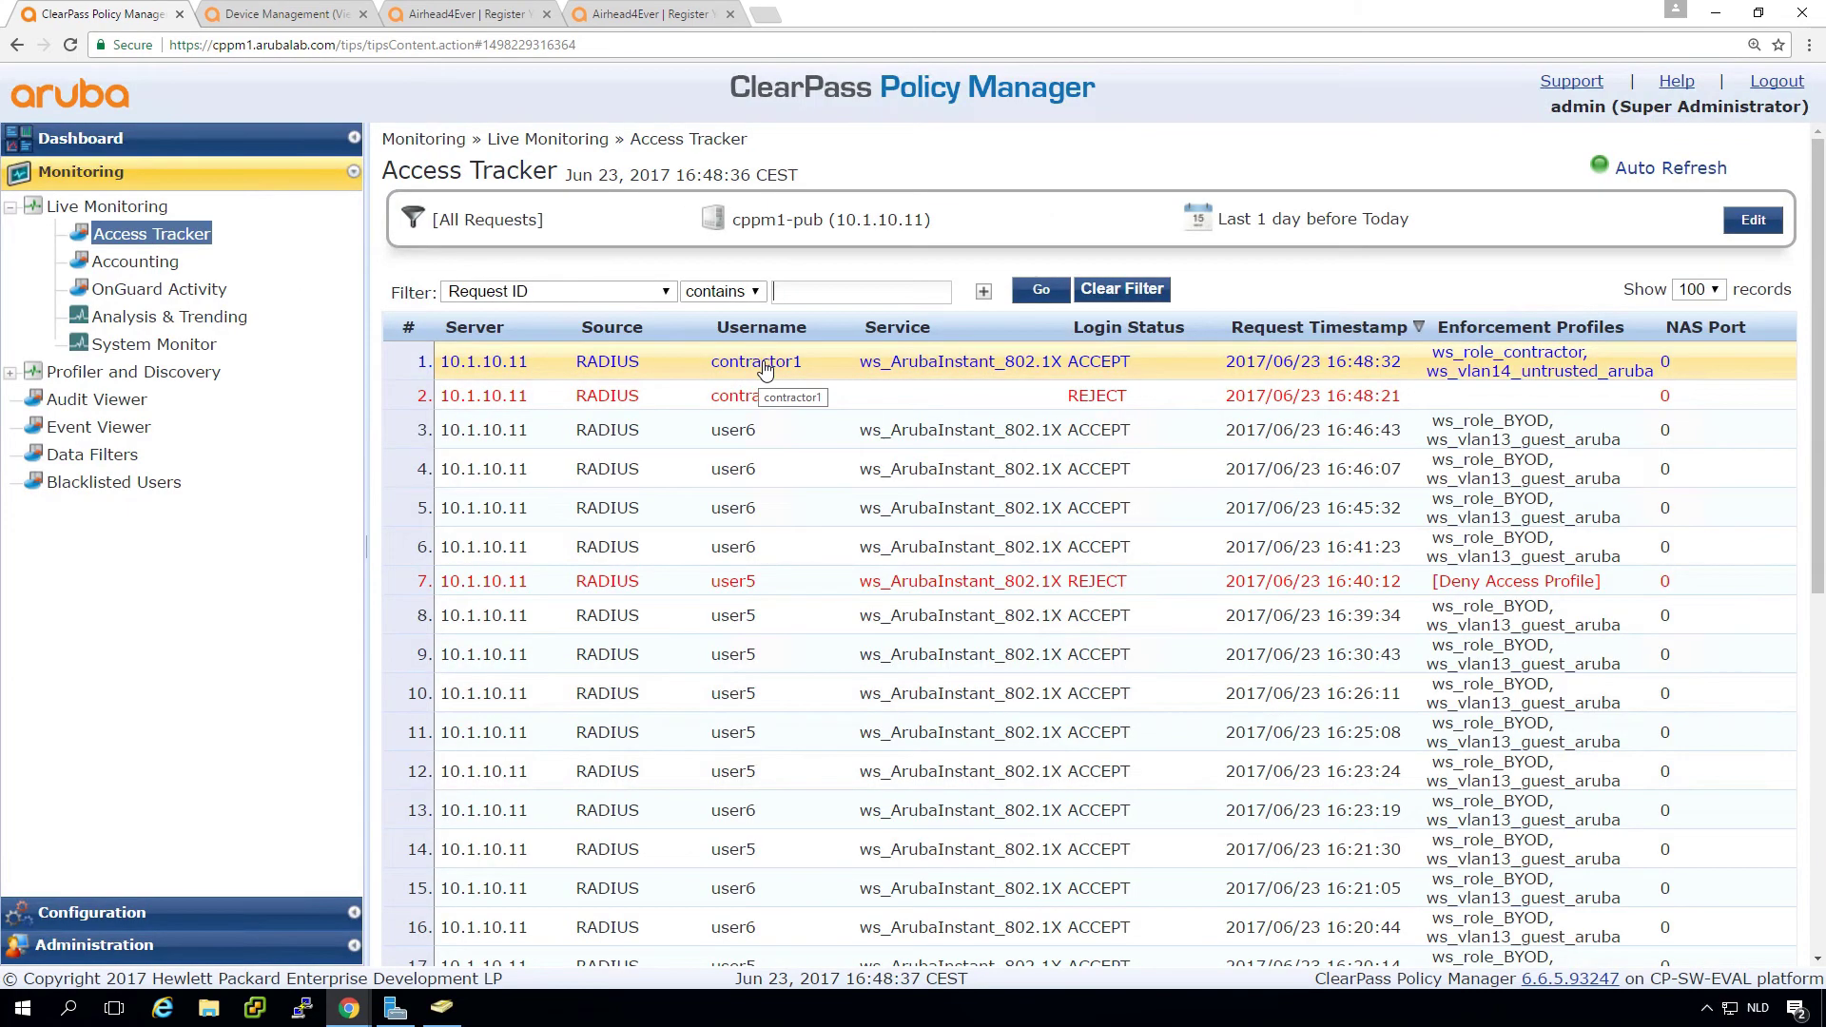
{"action": "left_click", "coordinate": [766, 369]}
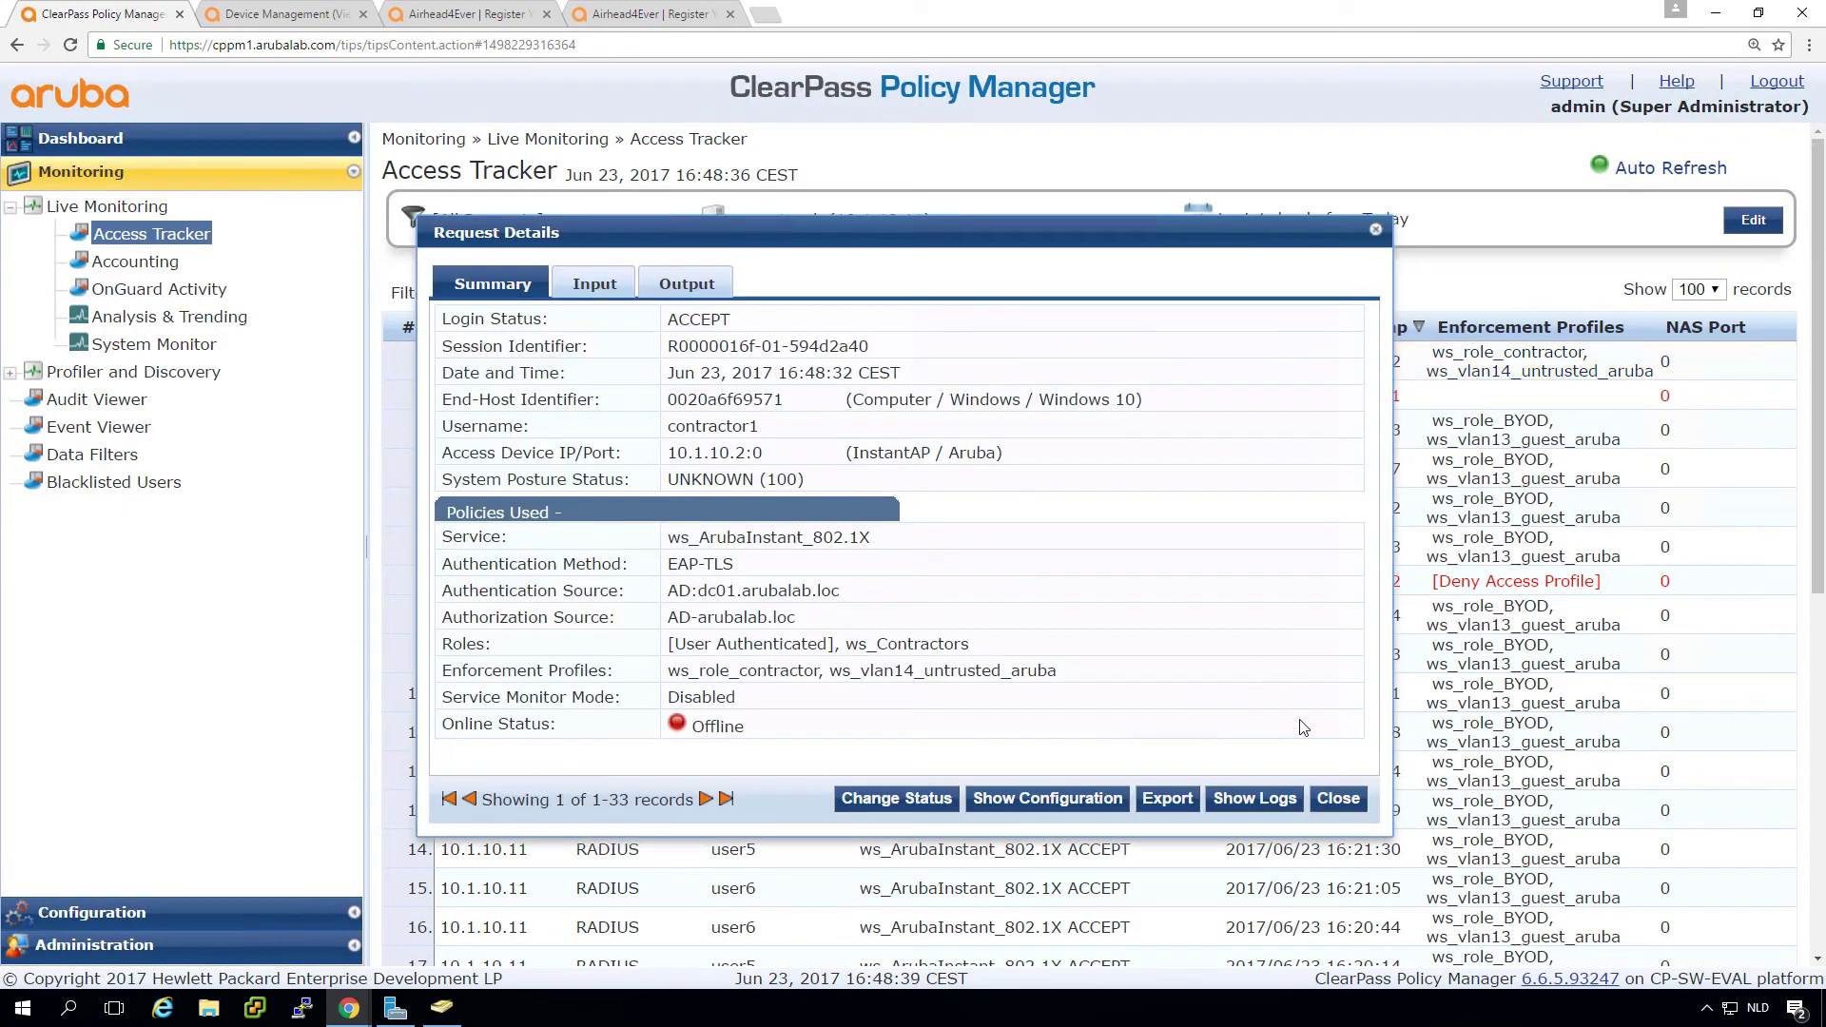
{"action": "left_click", "coordinate": [1338, 798]}
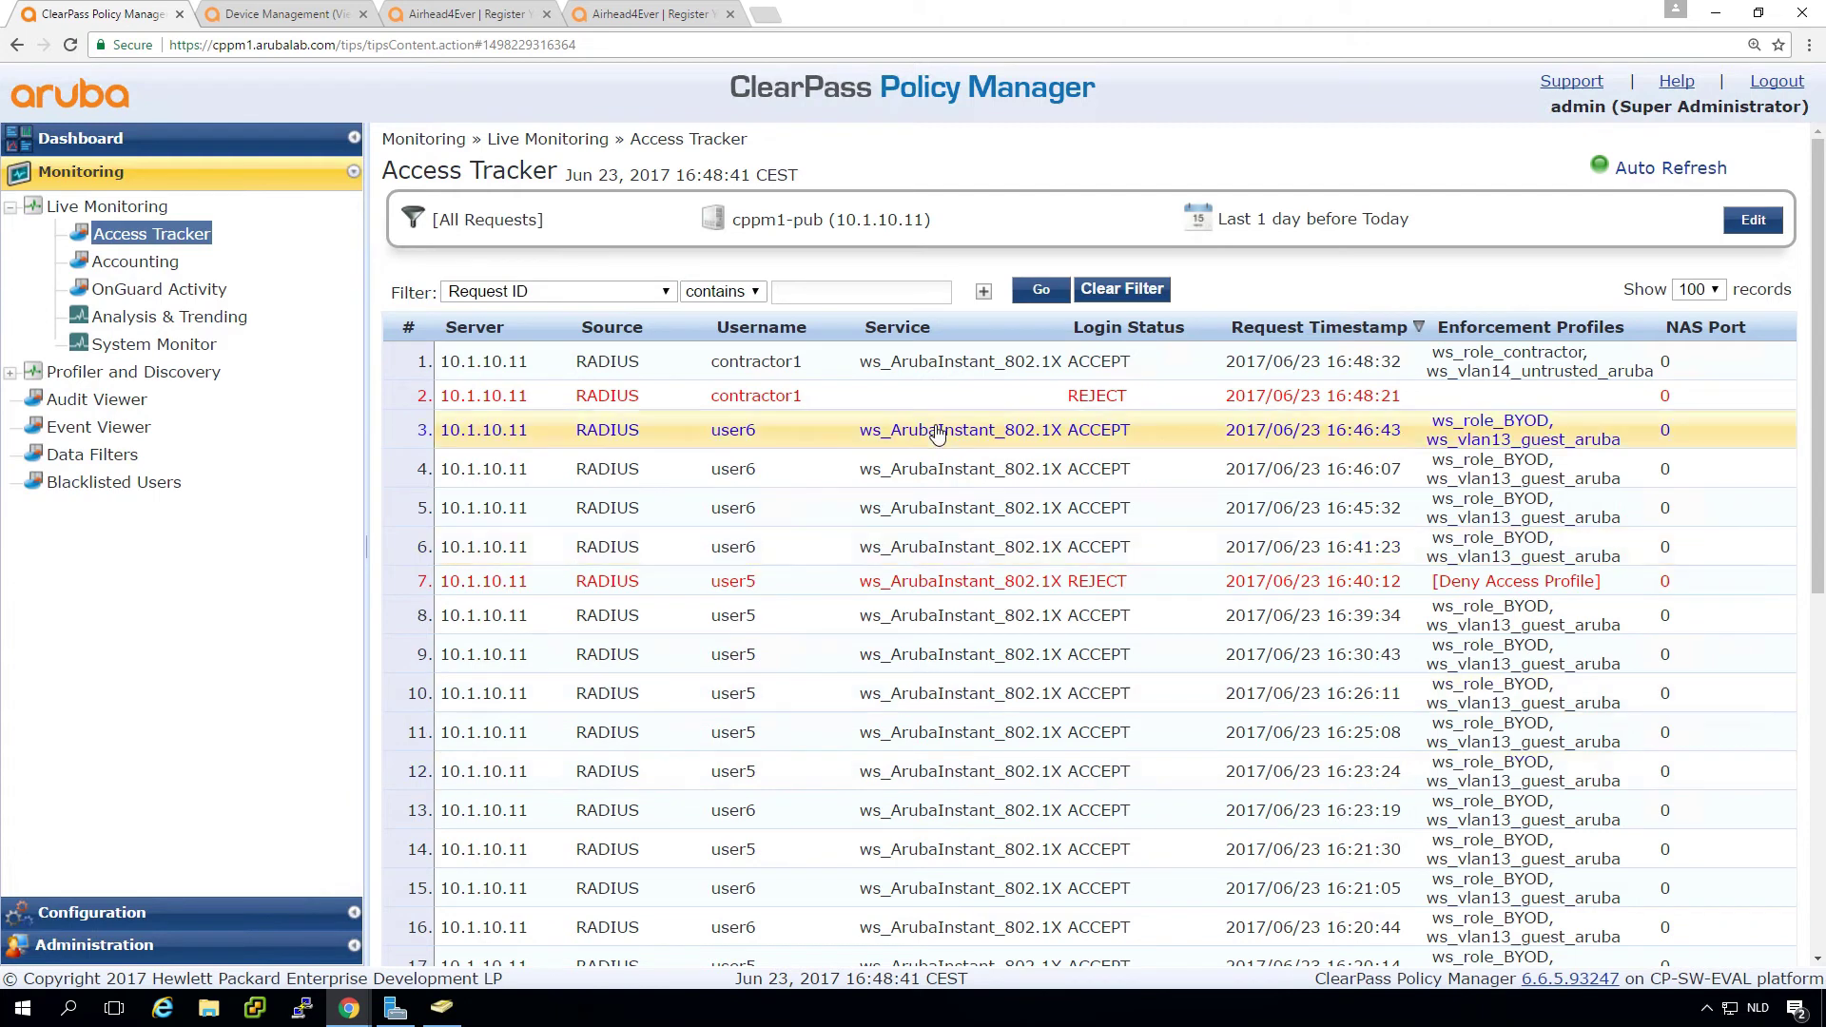
{"action": "left_click", "coordinate": [786, 435]}
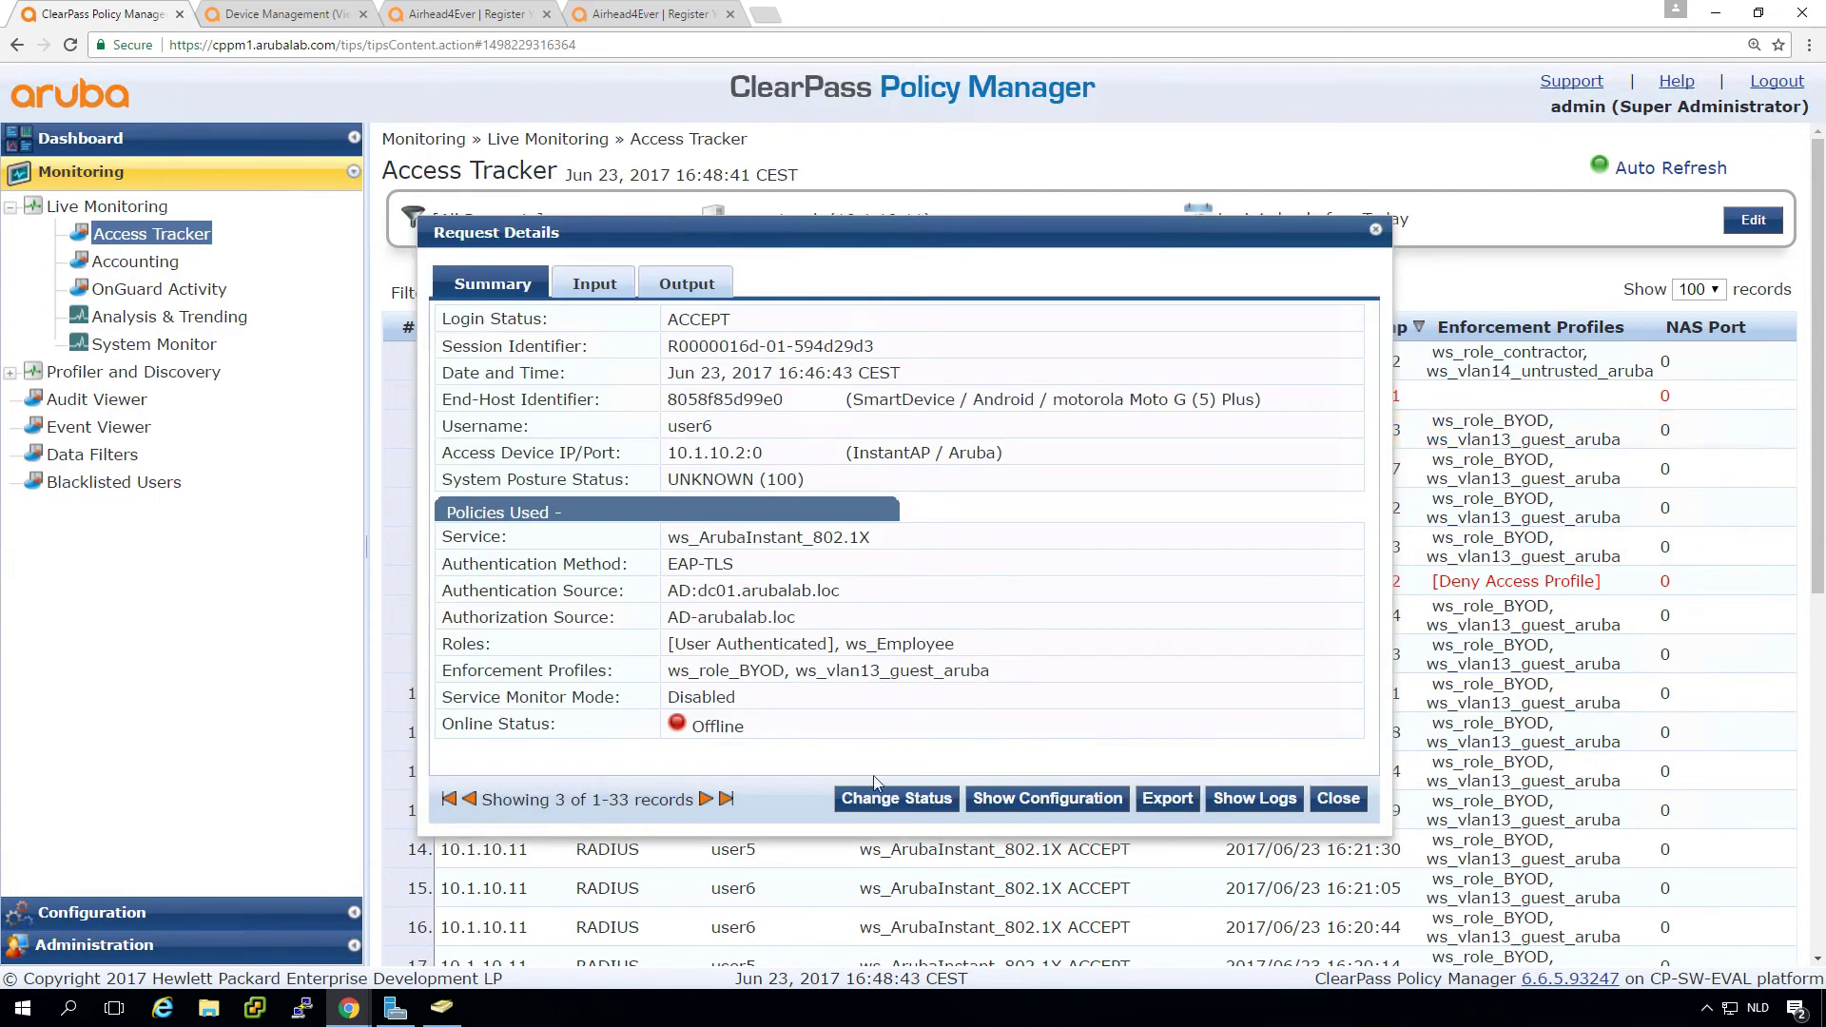
{"action": "left_click", "coordinate": [890, 798]}
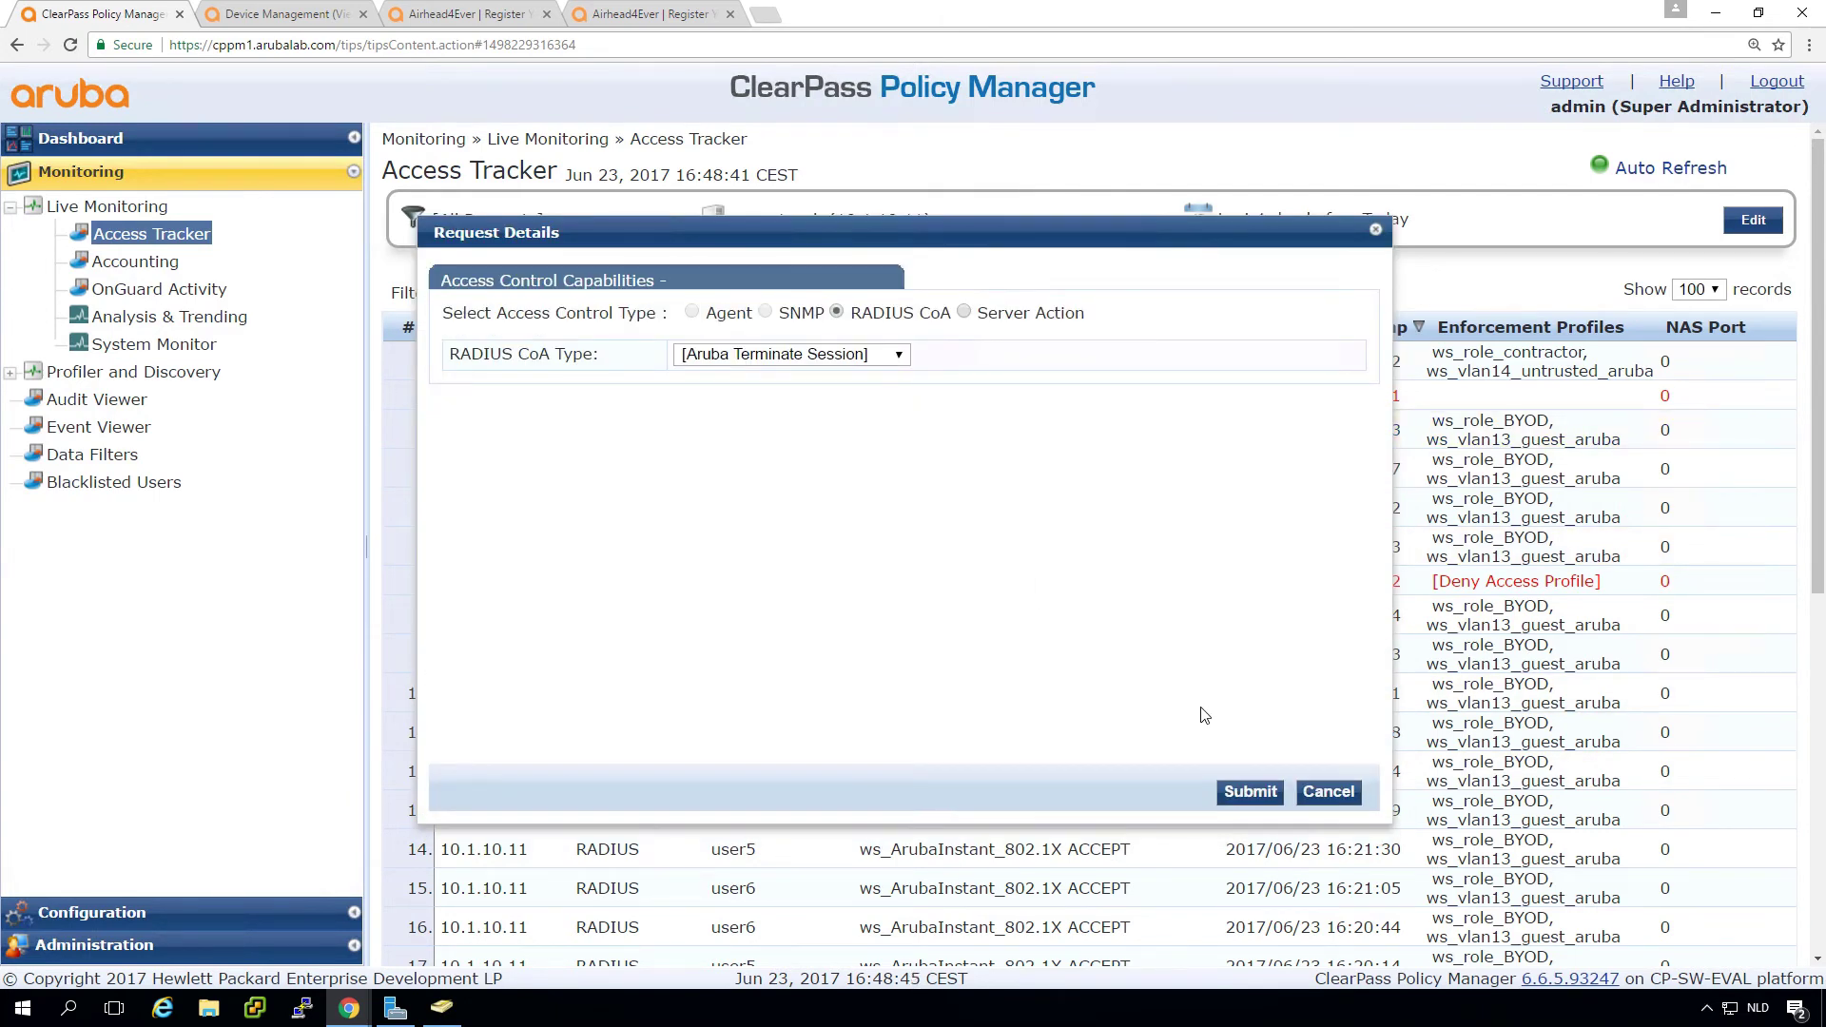
{"action": "left_click", "coordinate": [1250, 793]}
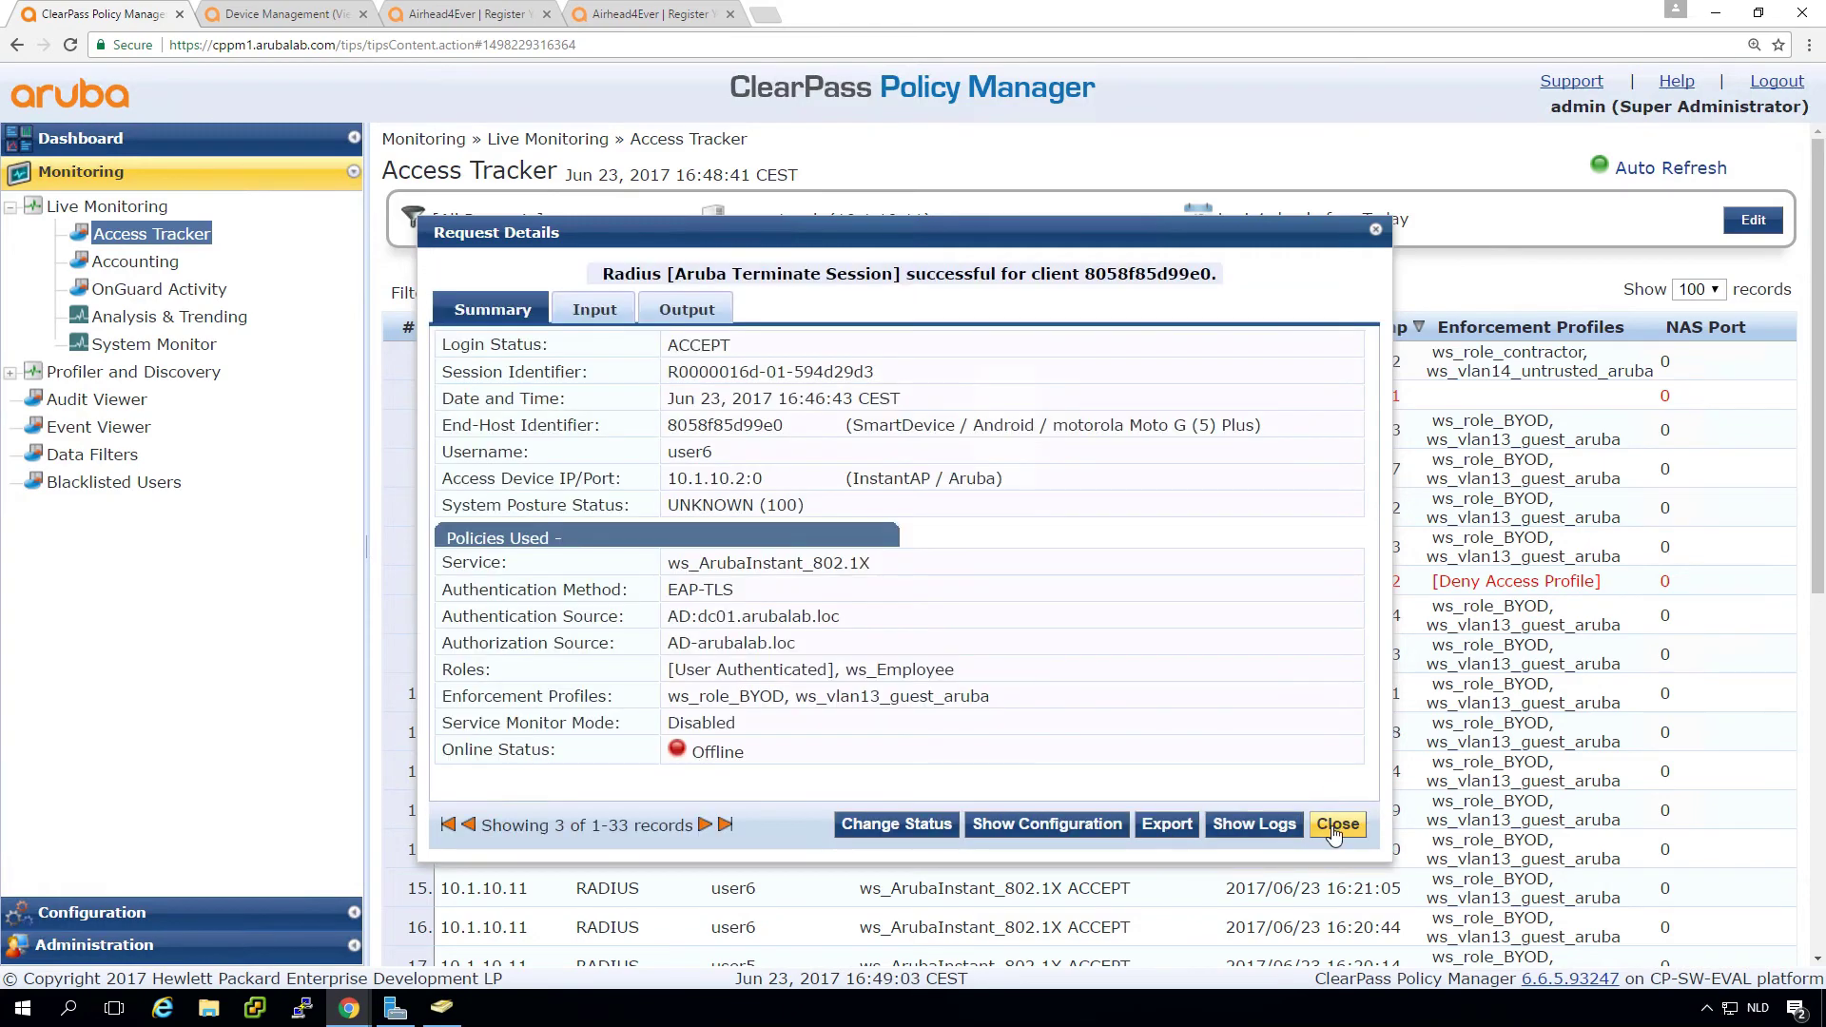
Inspect user6's rejected 16:48:55 request: ws_Disabled role, Deny Access Profile, error 206 access denied.
{"action": "left_click", "coordinate": [1335, 824]}
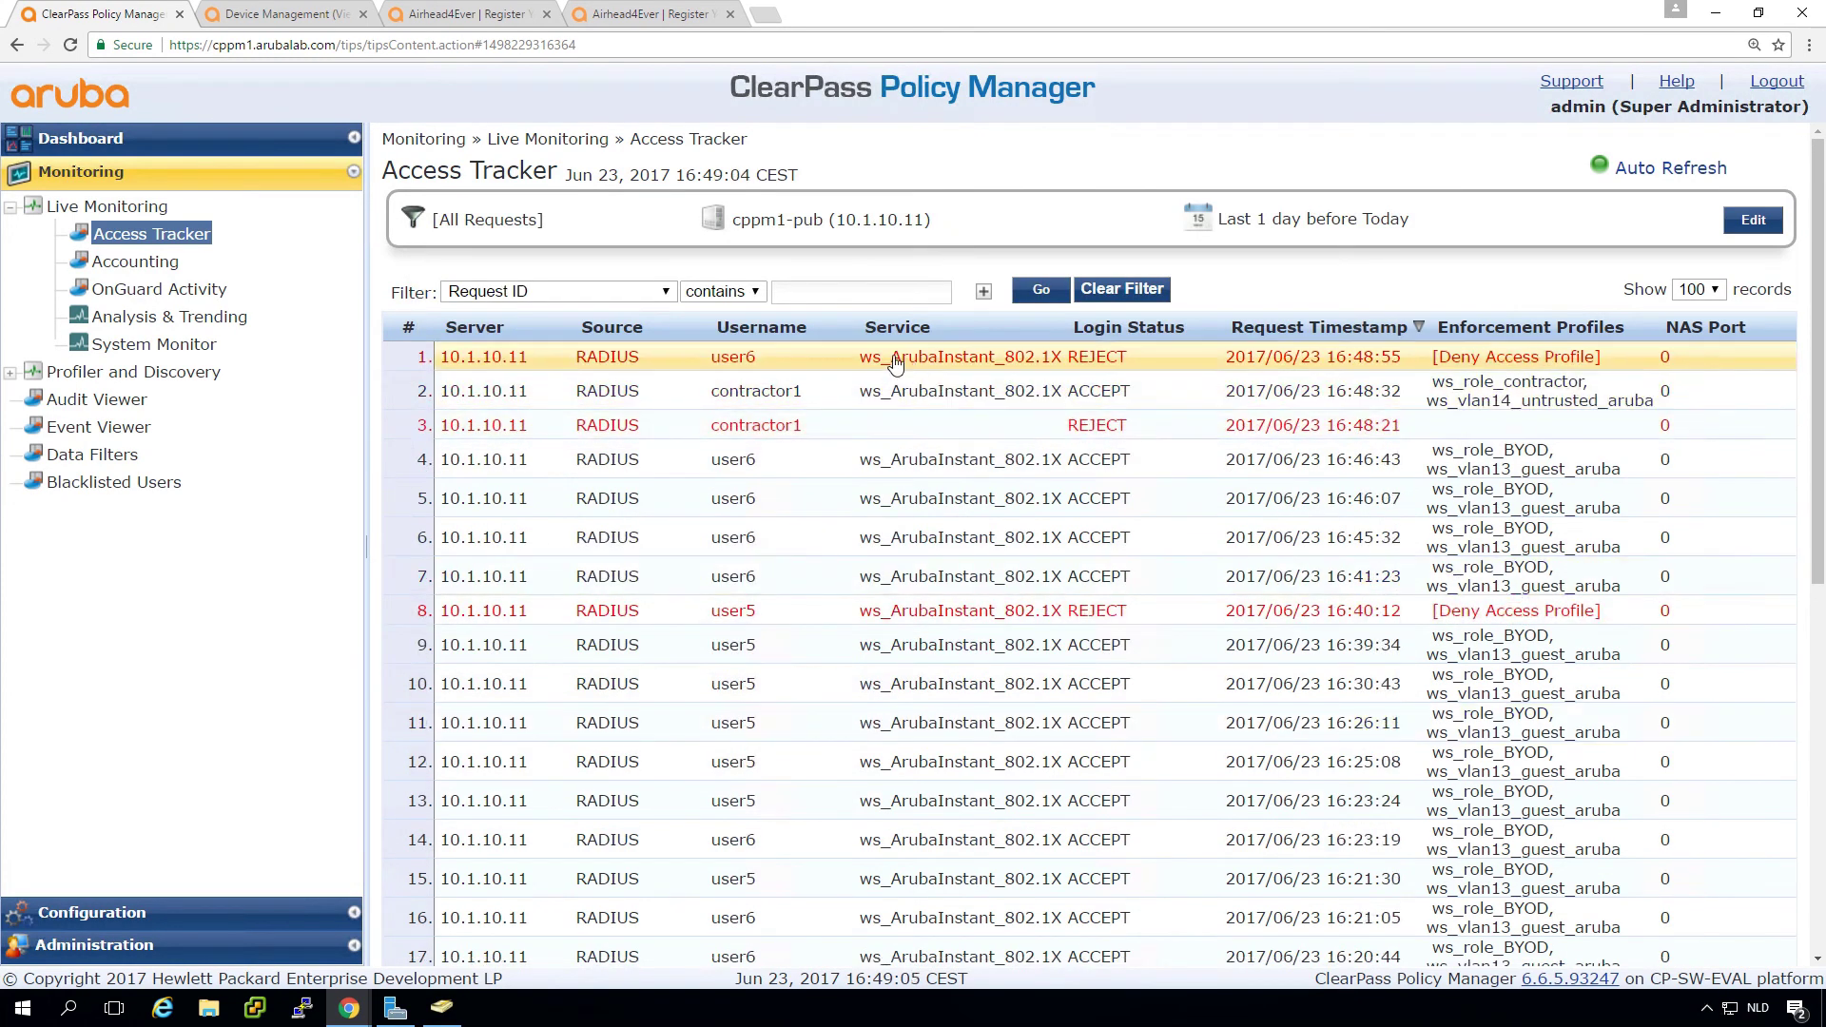
{"action": "left_click", "coordinate": [899, 361]}
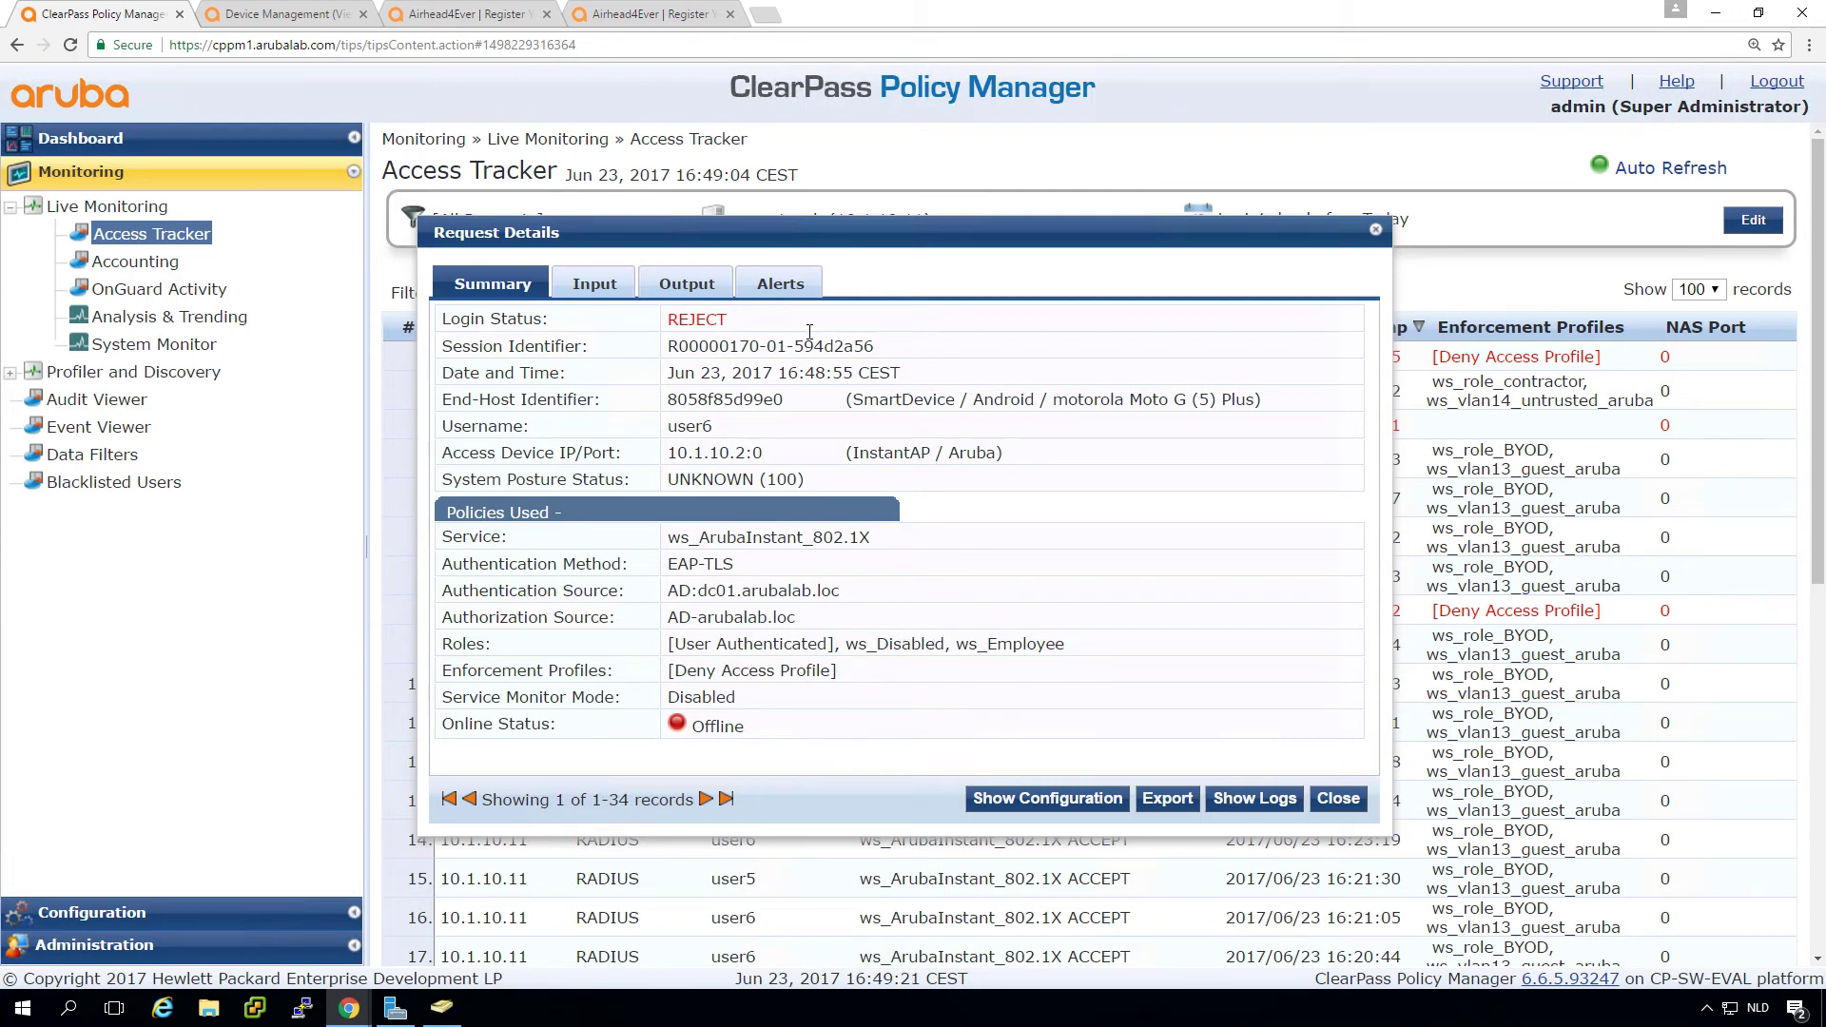
{"action": "left_click", "coordinate": [786, 287]}
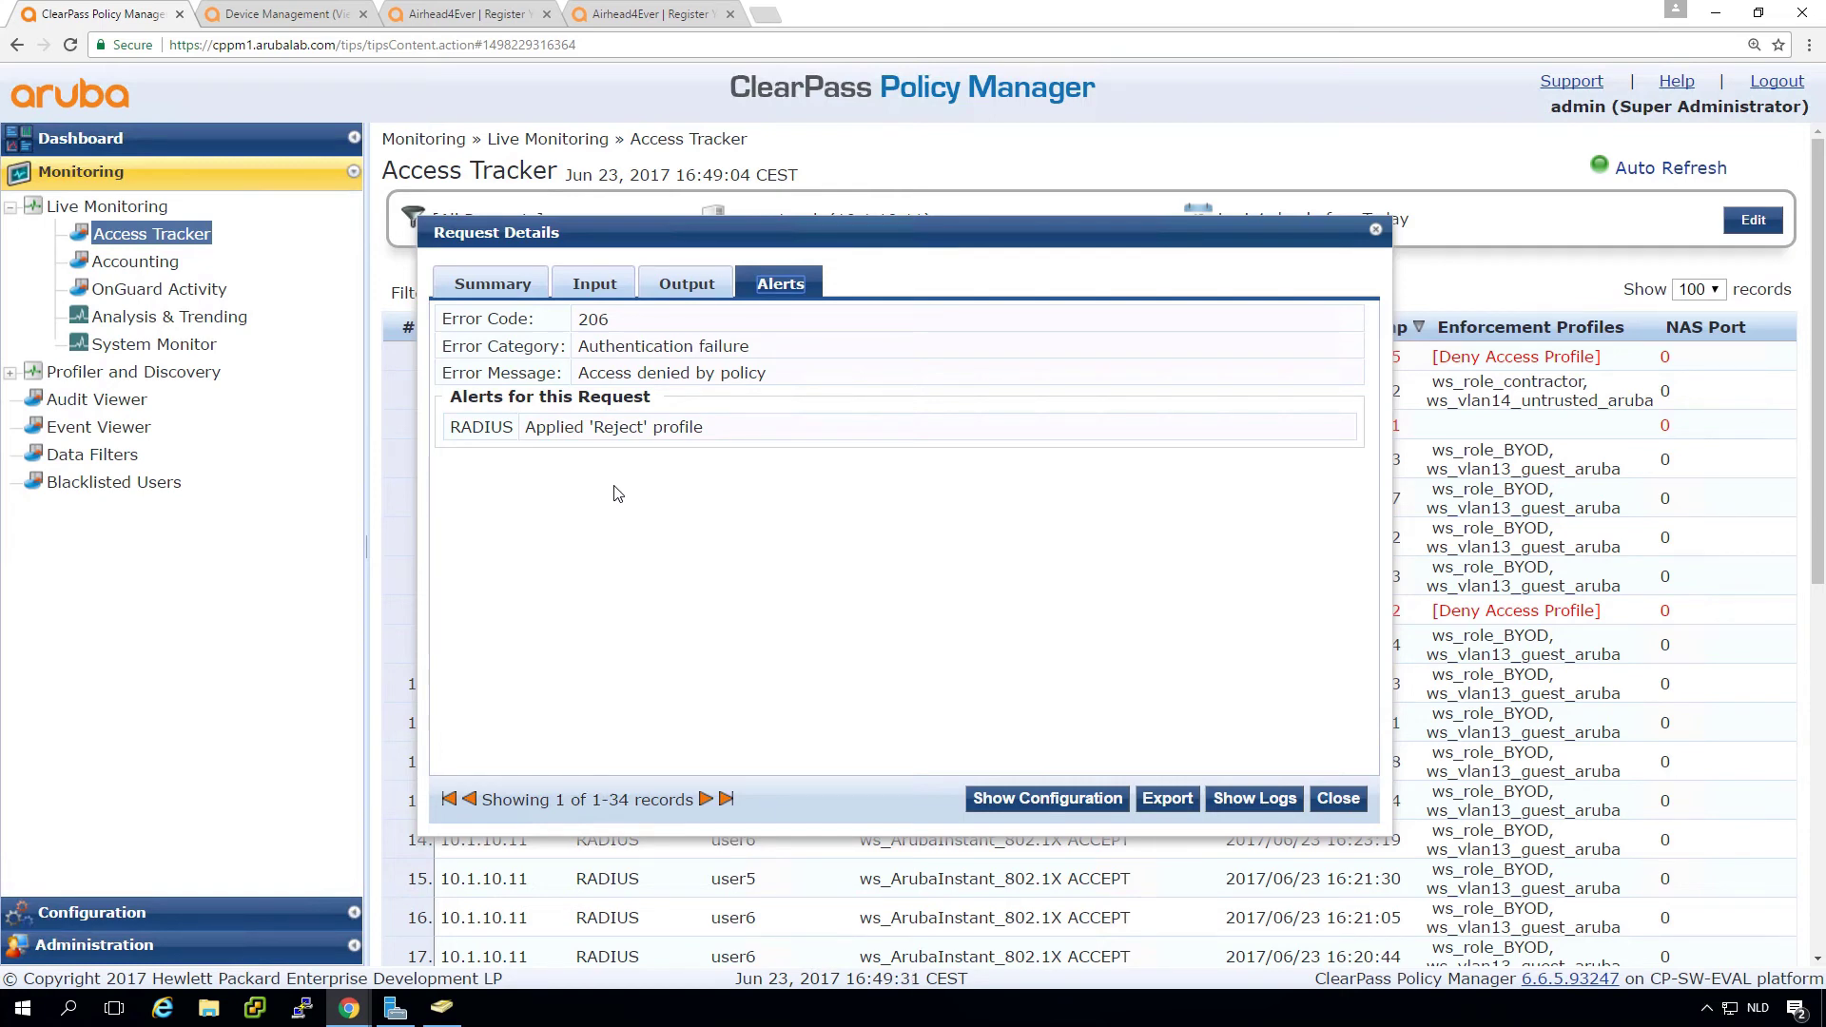
{"action": "left_click", "coordinate": [685, 286]}
{"action": "left_click", "coordinate": [594, 286]}
{"action": "left_click", "coordinate": [508, 288]}
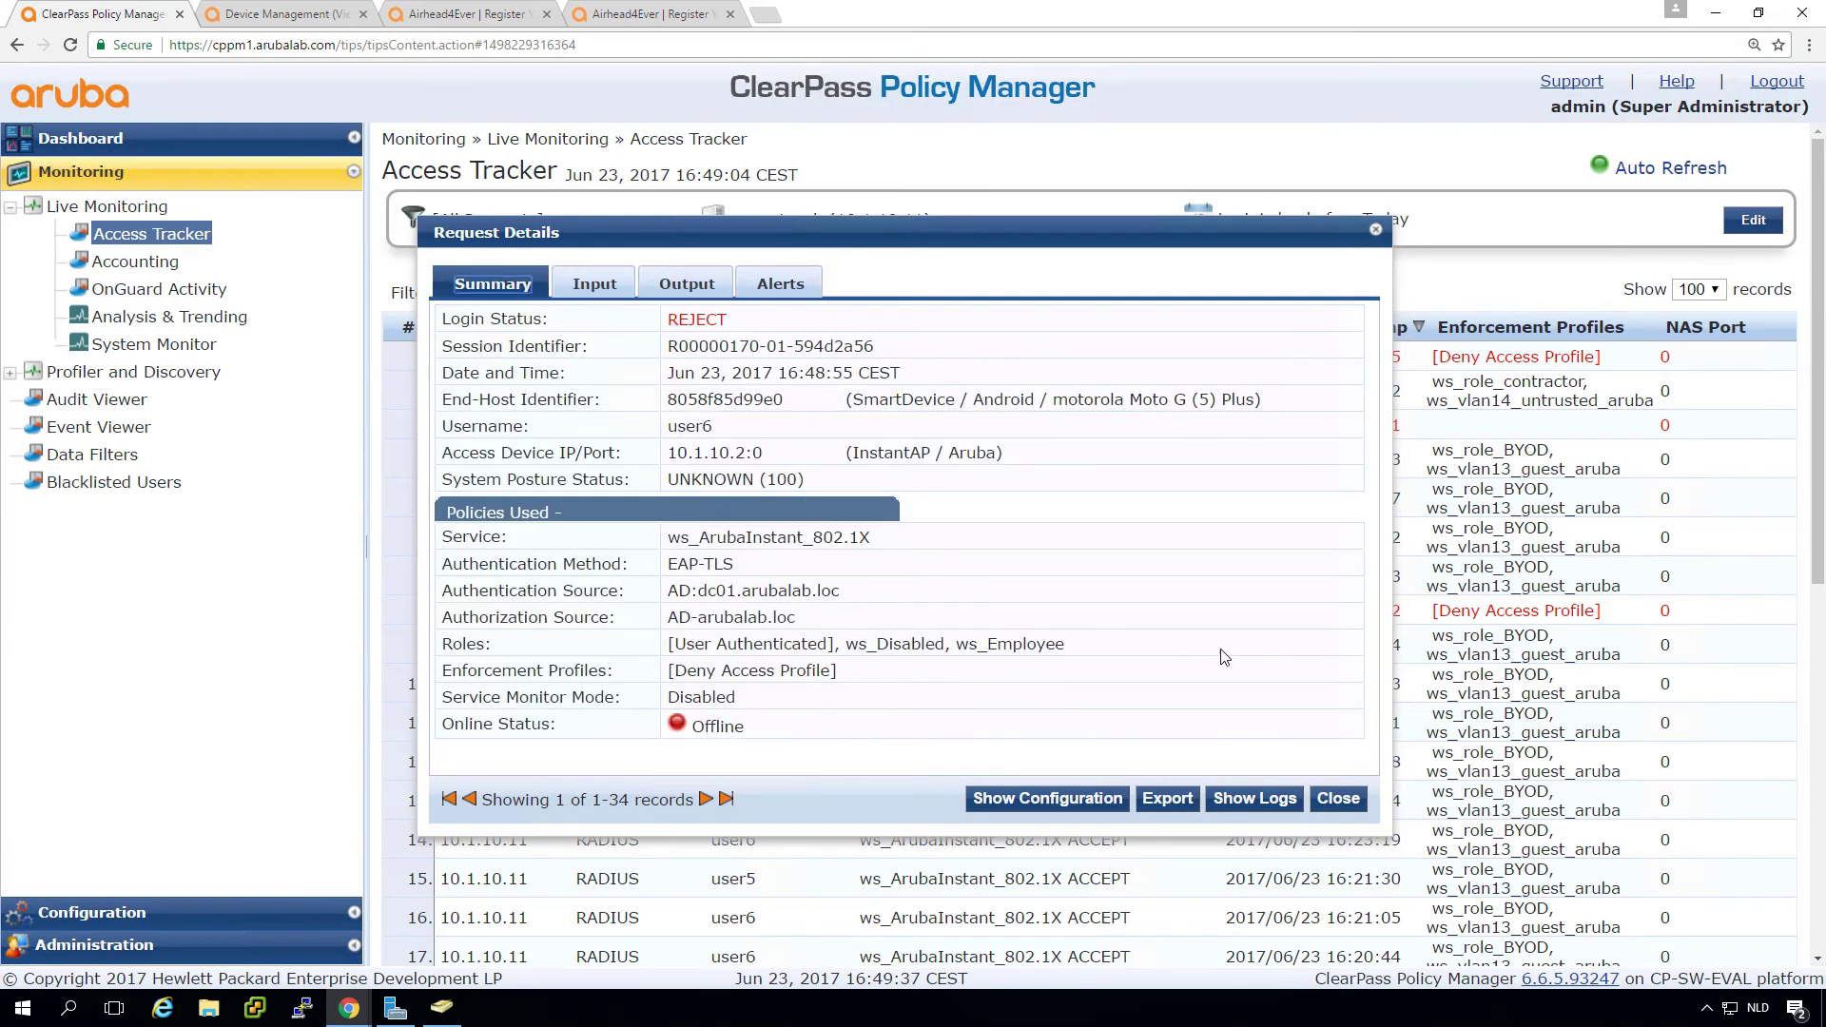
{"action": "left_click", "coordinate": [1338, 799]}
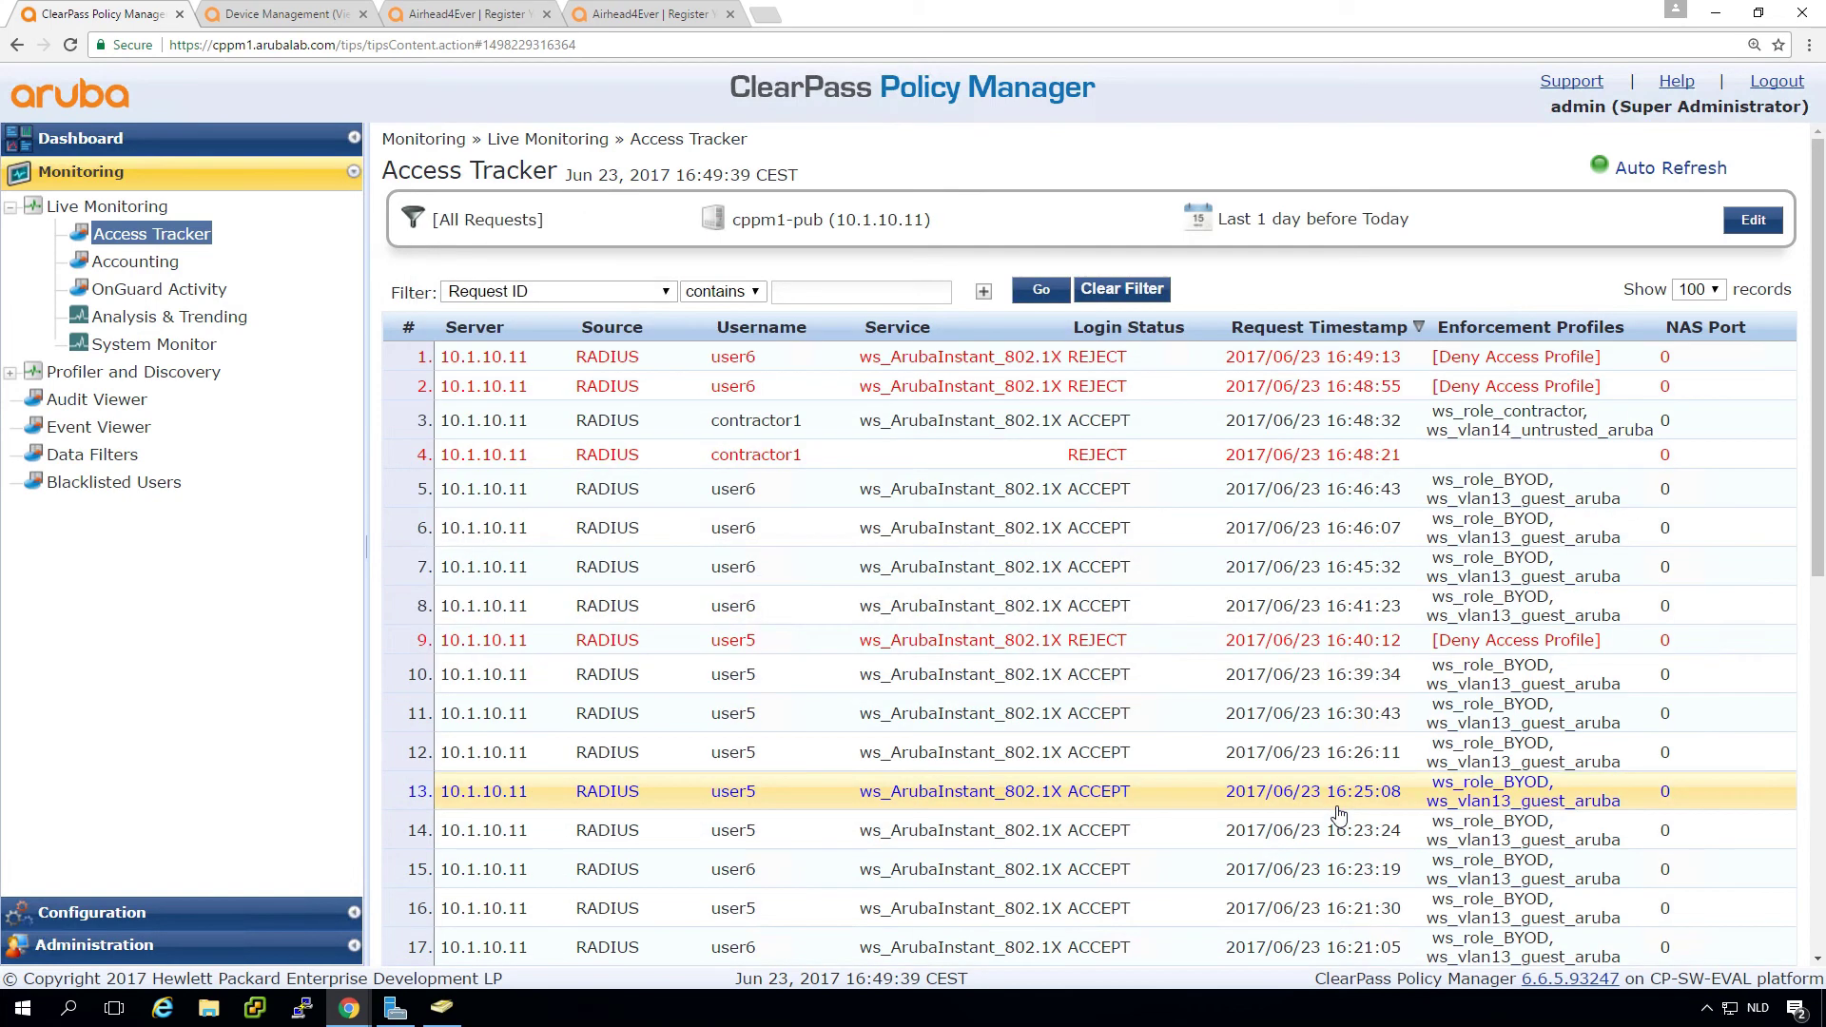
{"action": "left_click", "coordinate": [441, 1006]}
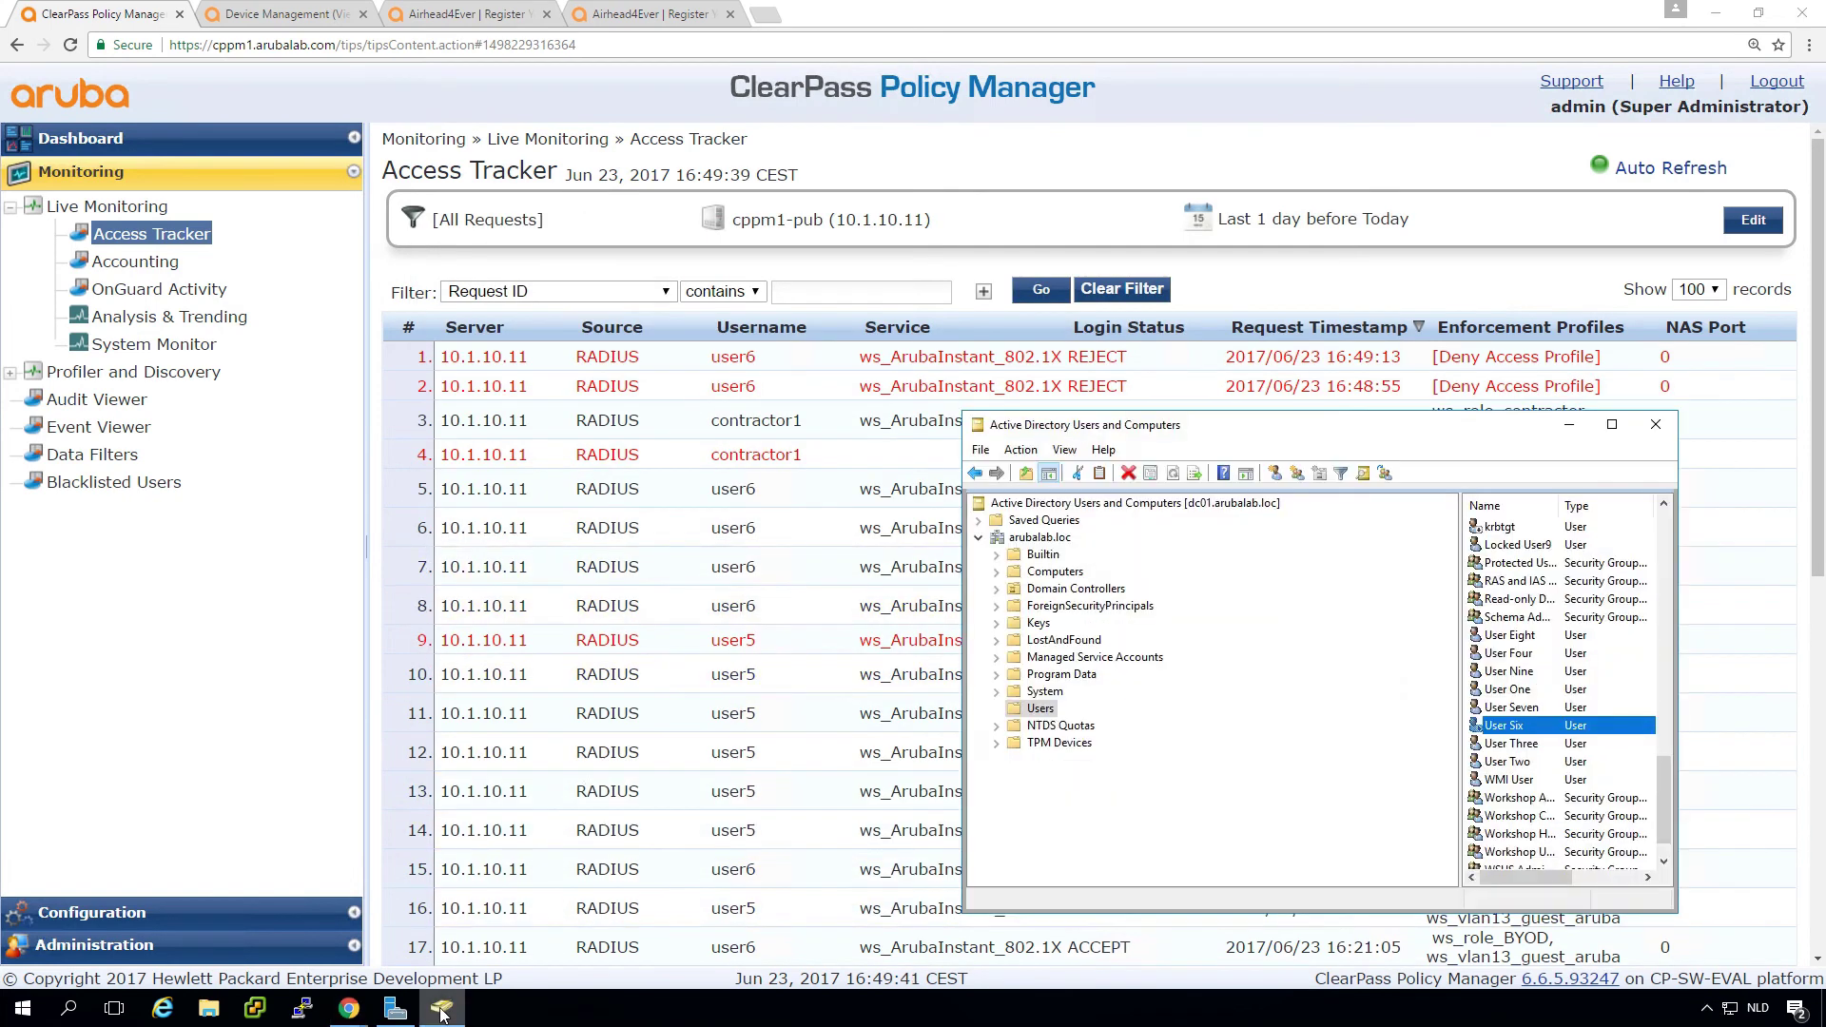
{"action": "right_click", "coordinate": [1519, 726]}
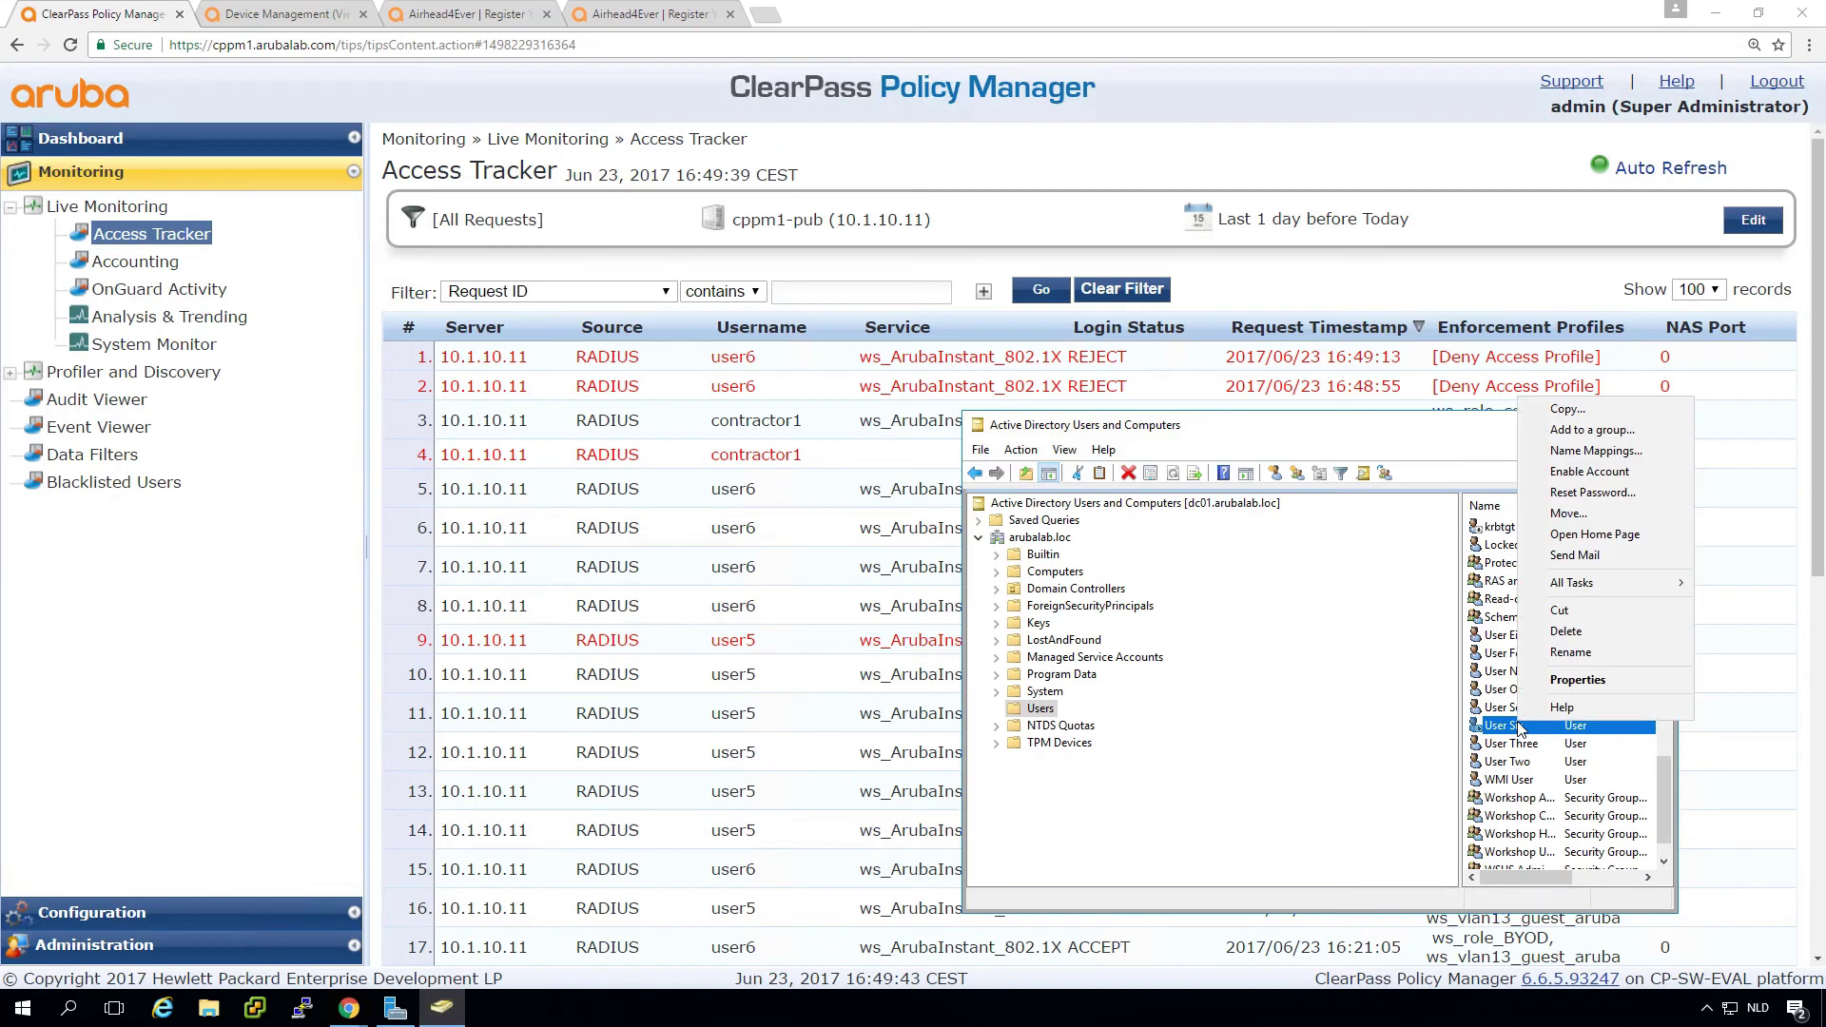
{"action": "left_click", "coordinate": [1588, 472]}
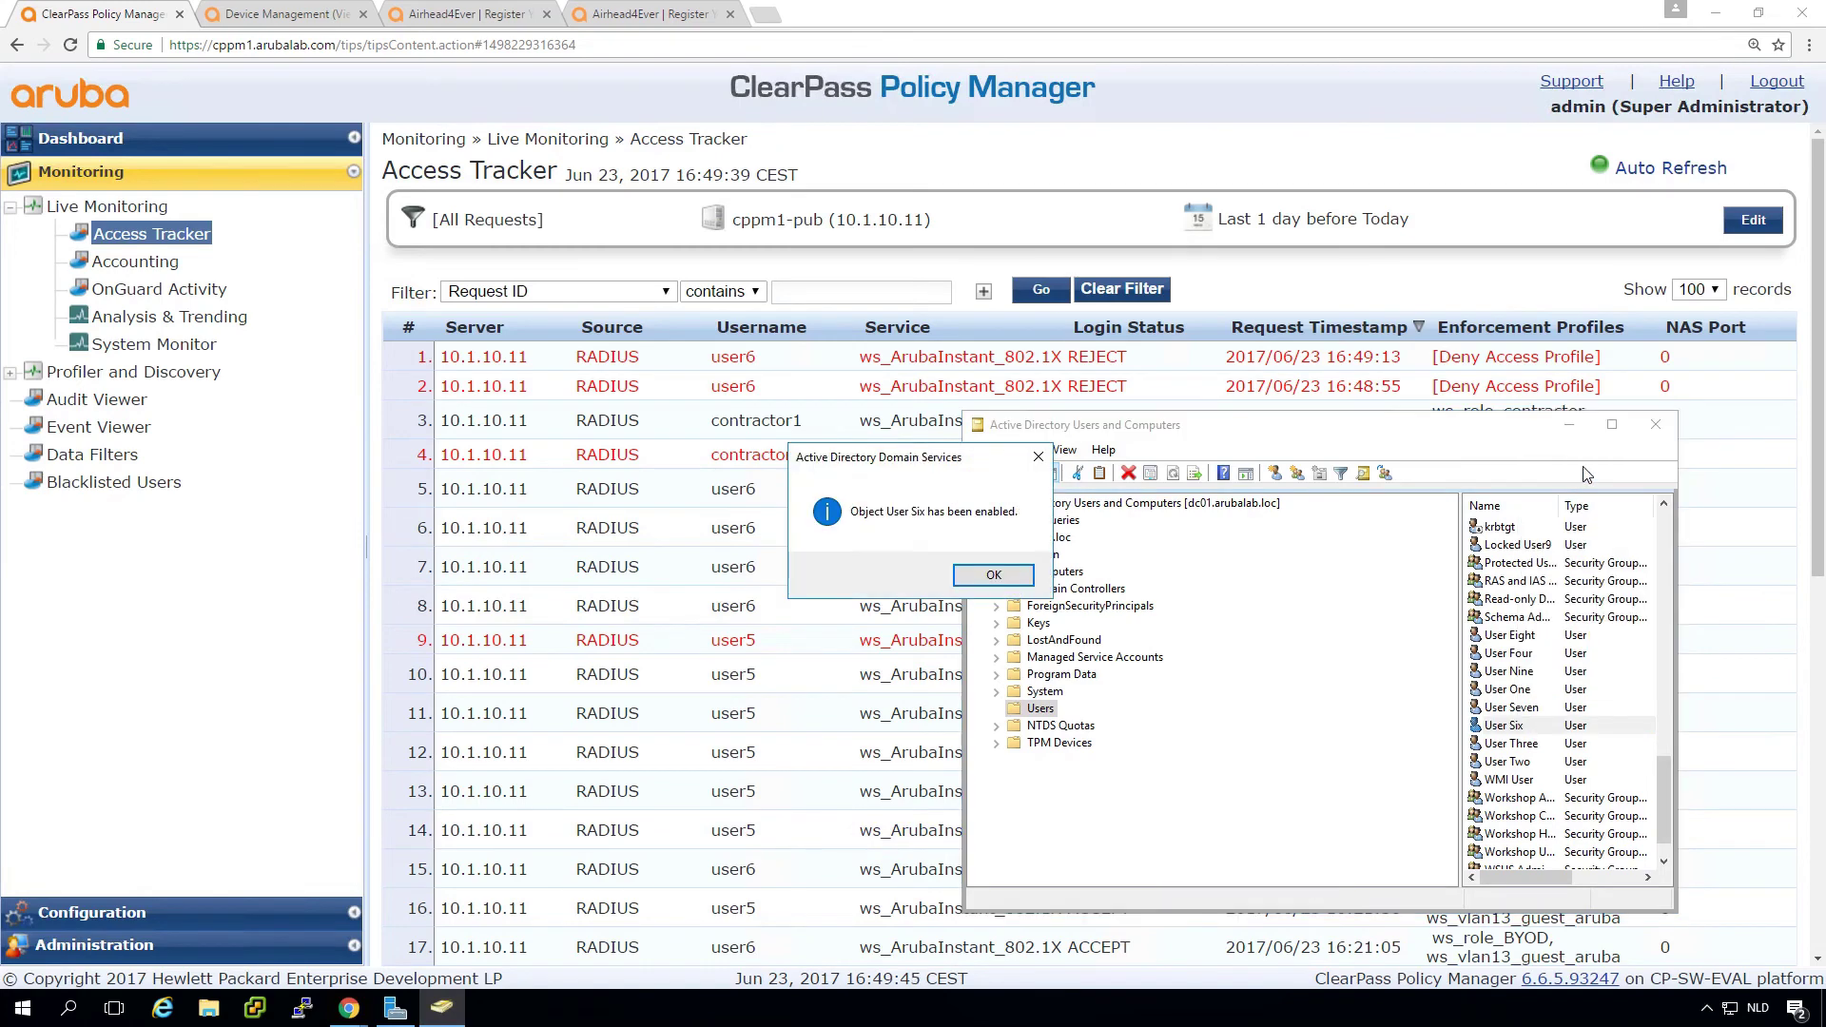
{"action": "left_click", "coordinate": [994, 576]}
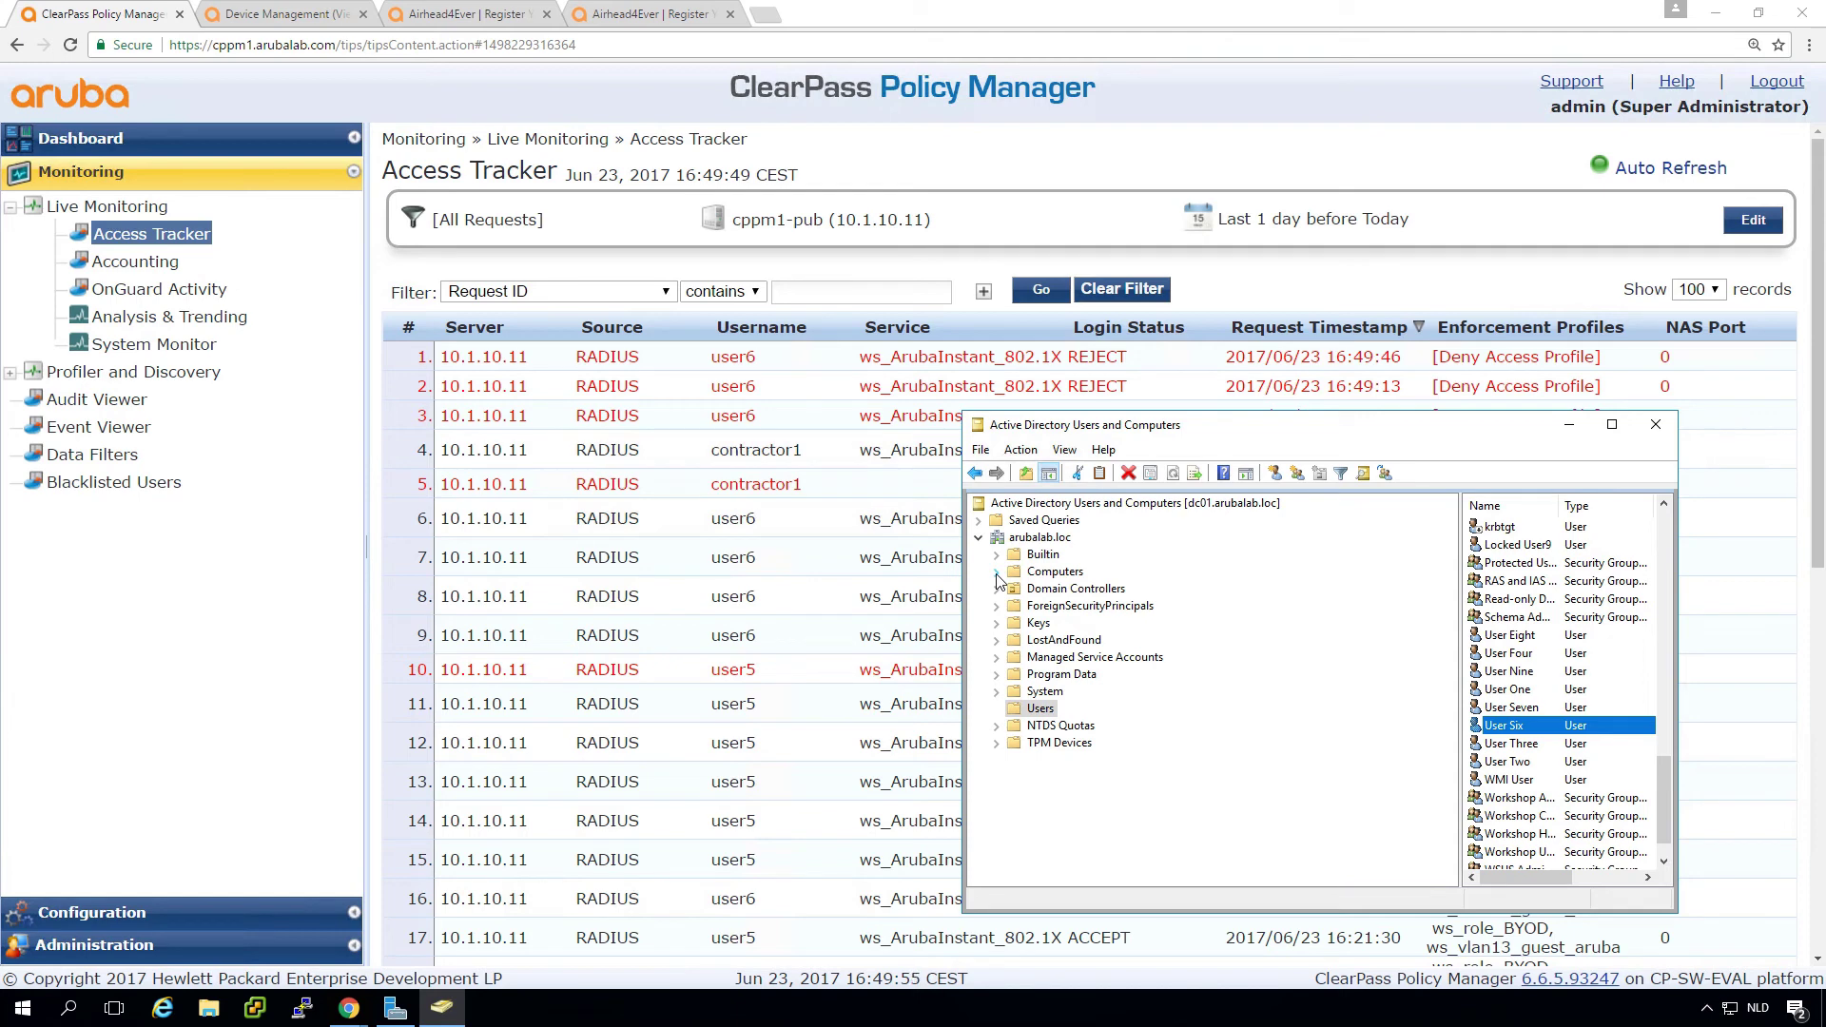
{"action": "left_click", "coordinate": [106, 914]}
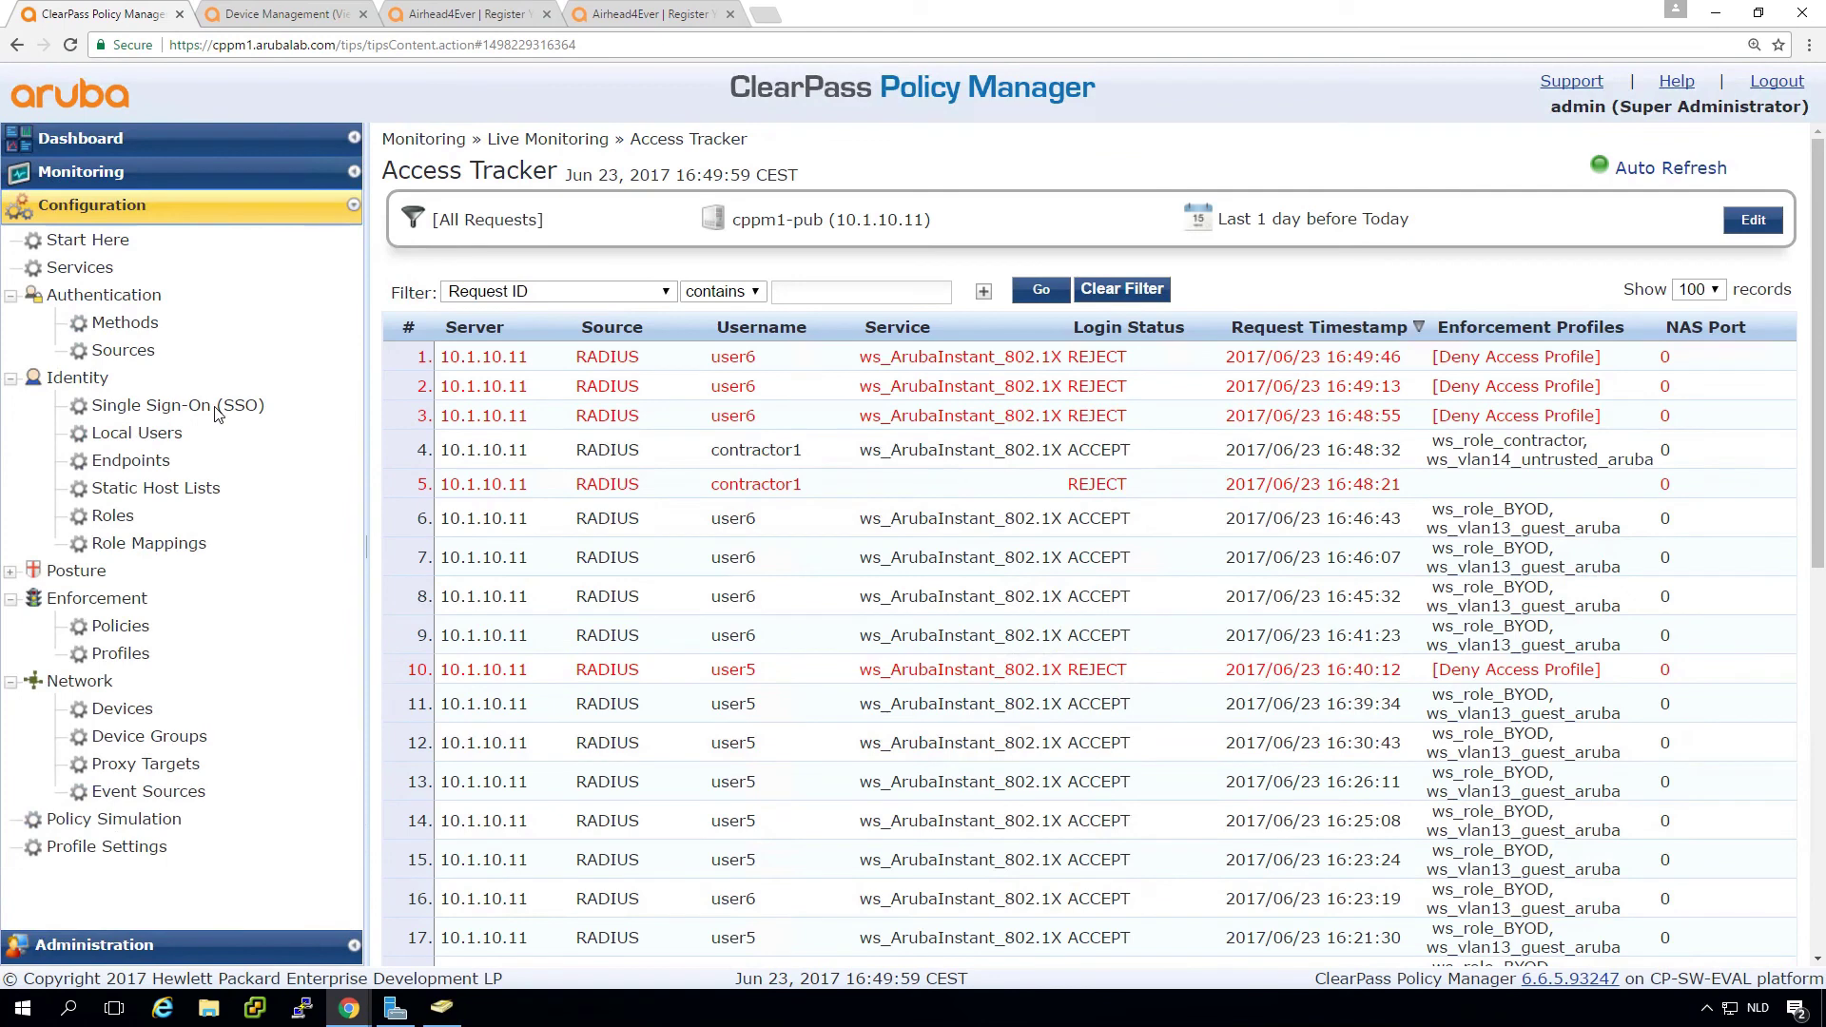
Clear the AD-arubalab.loc authentication source's cache once more.
{"action": "left_click", "coordinate": [124, 350]}
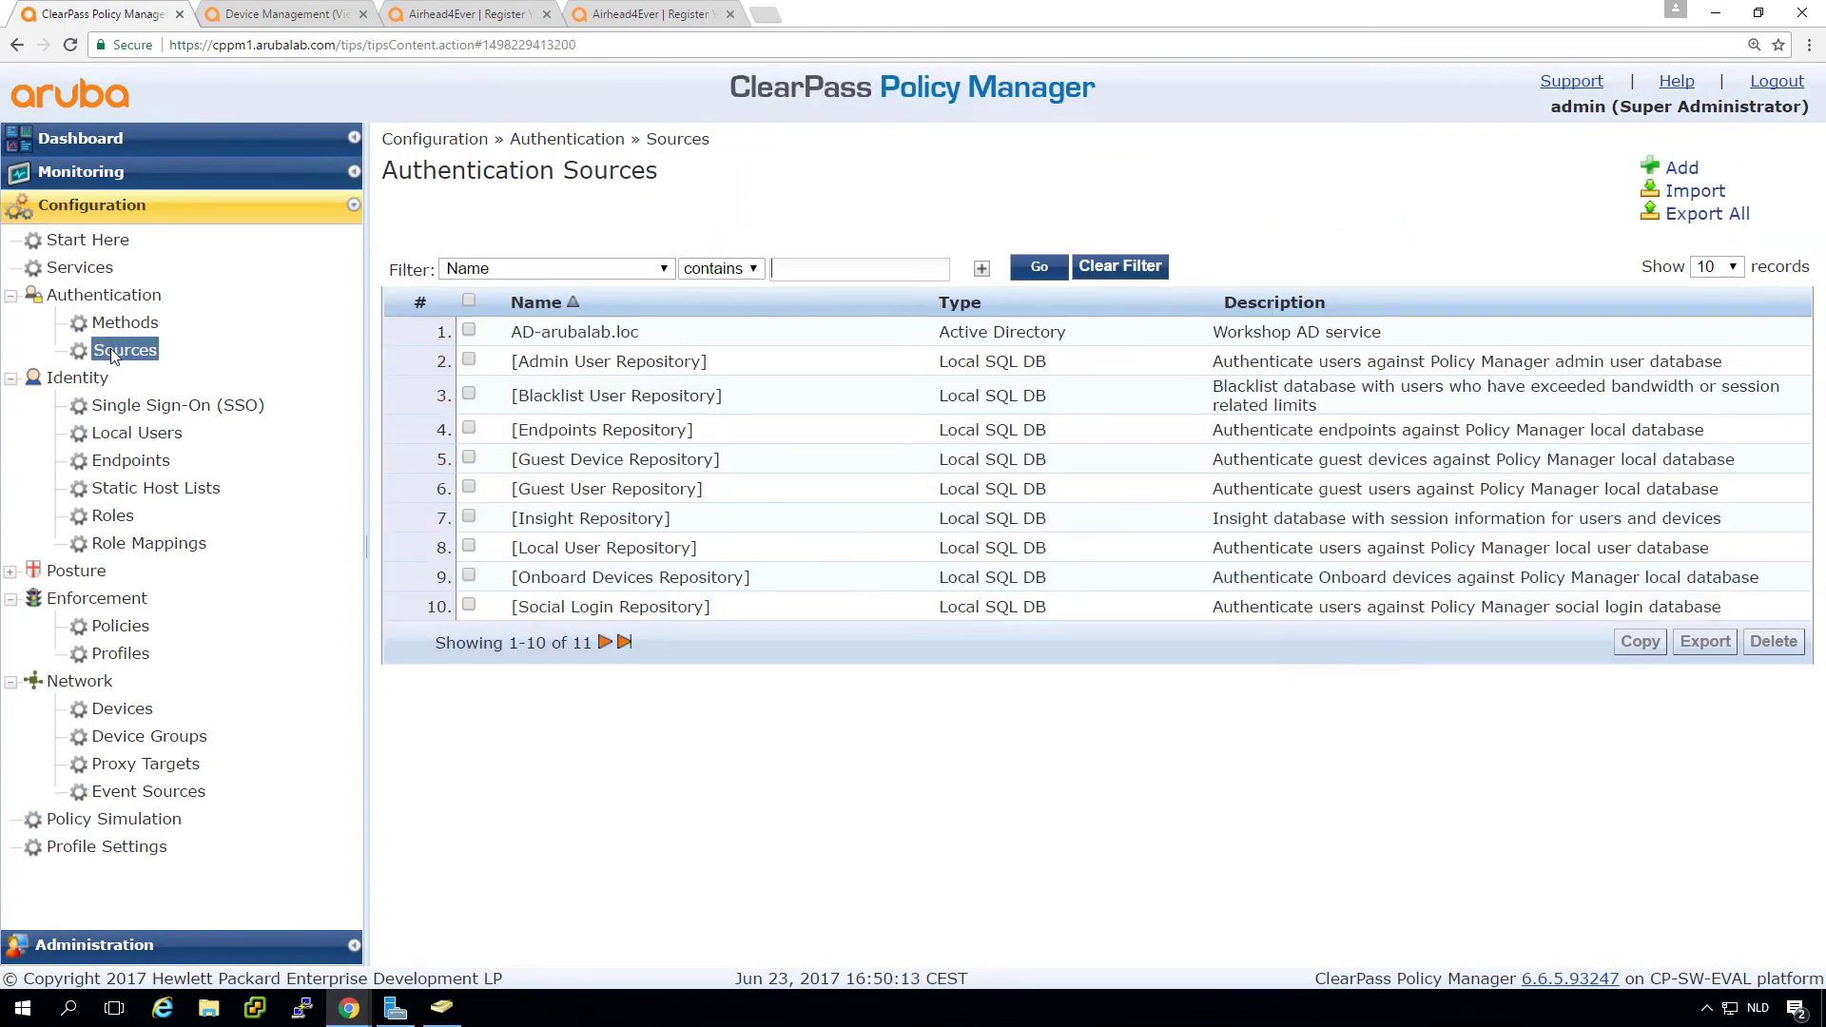
{"action": "left_click", "coordinate": [545, 340]}
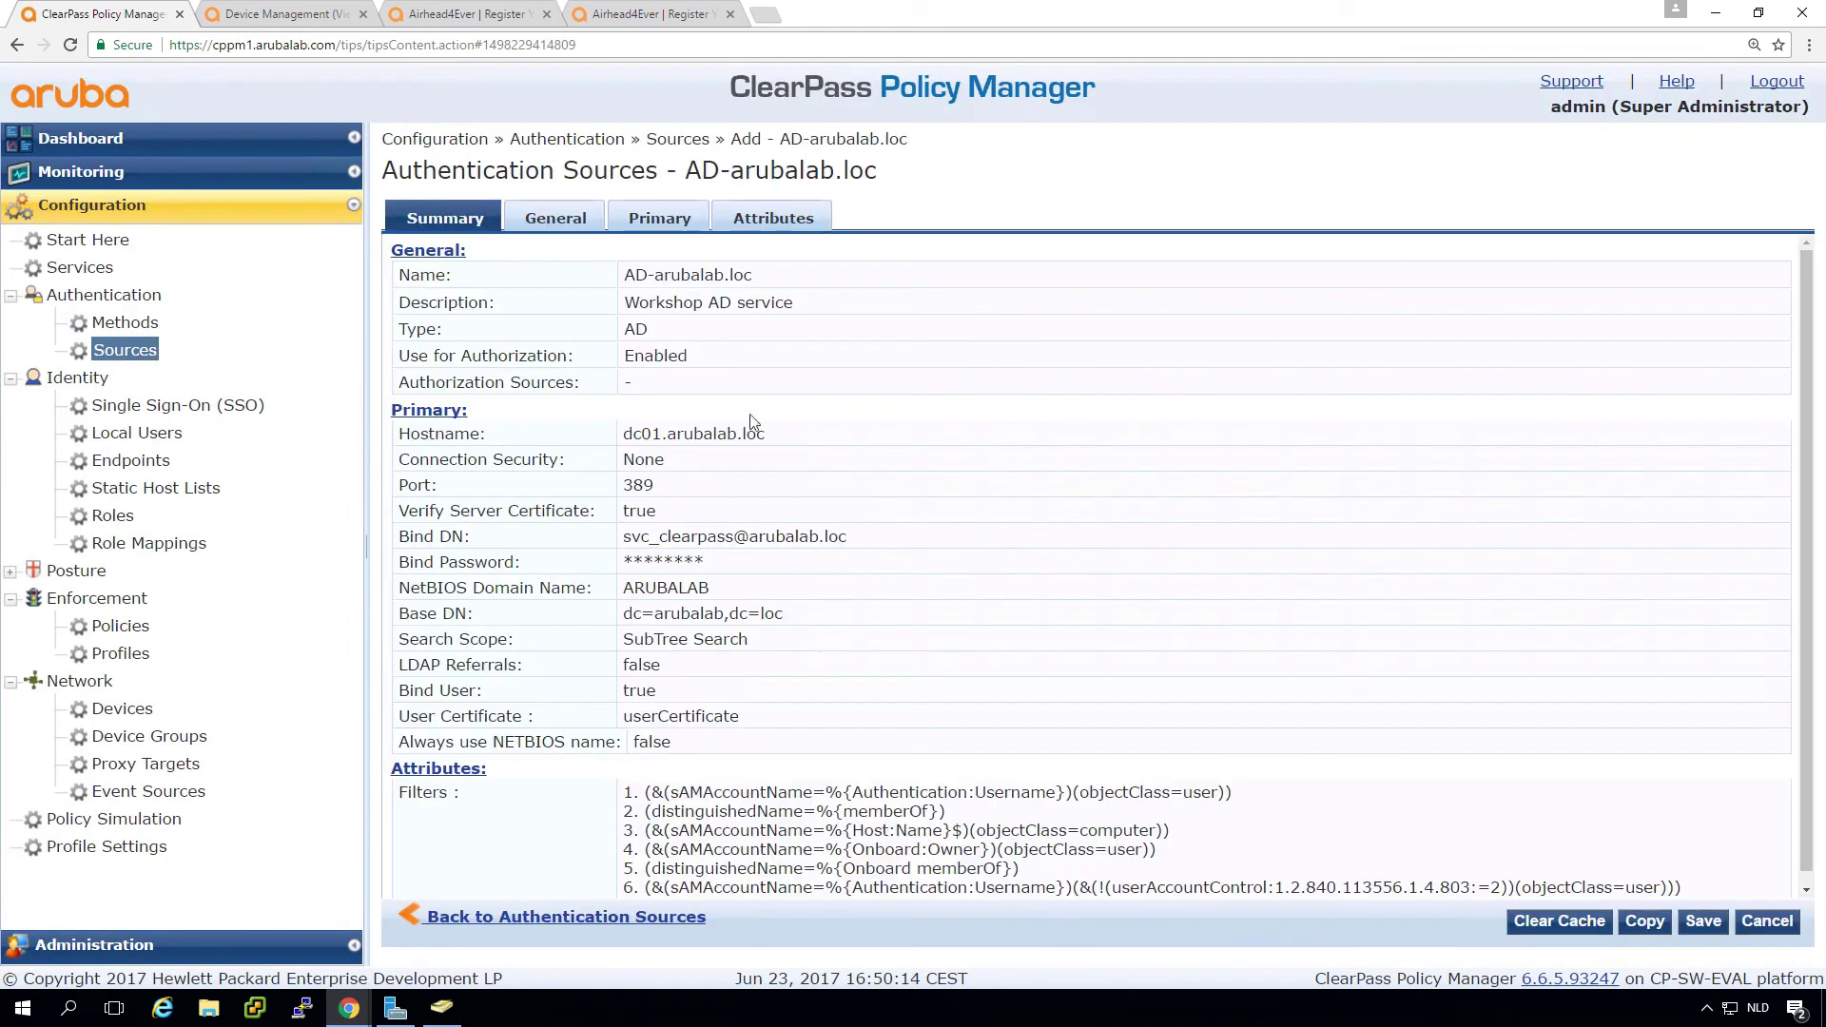
{"action": "left_click", "coordinate": [1538, 922]}
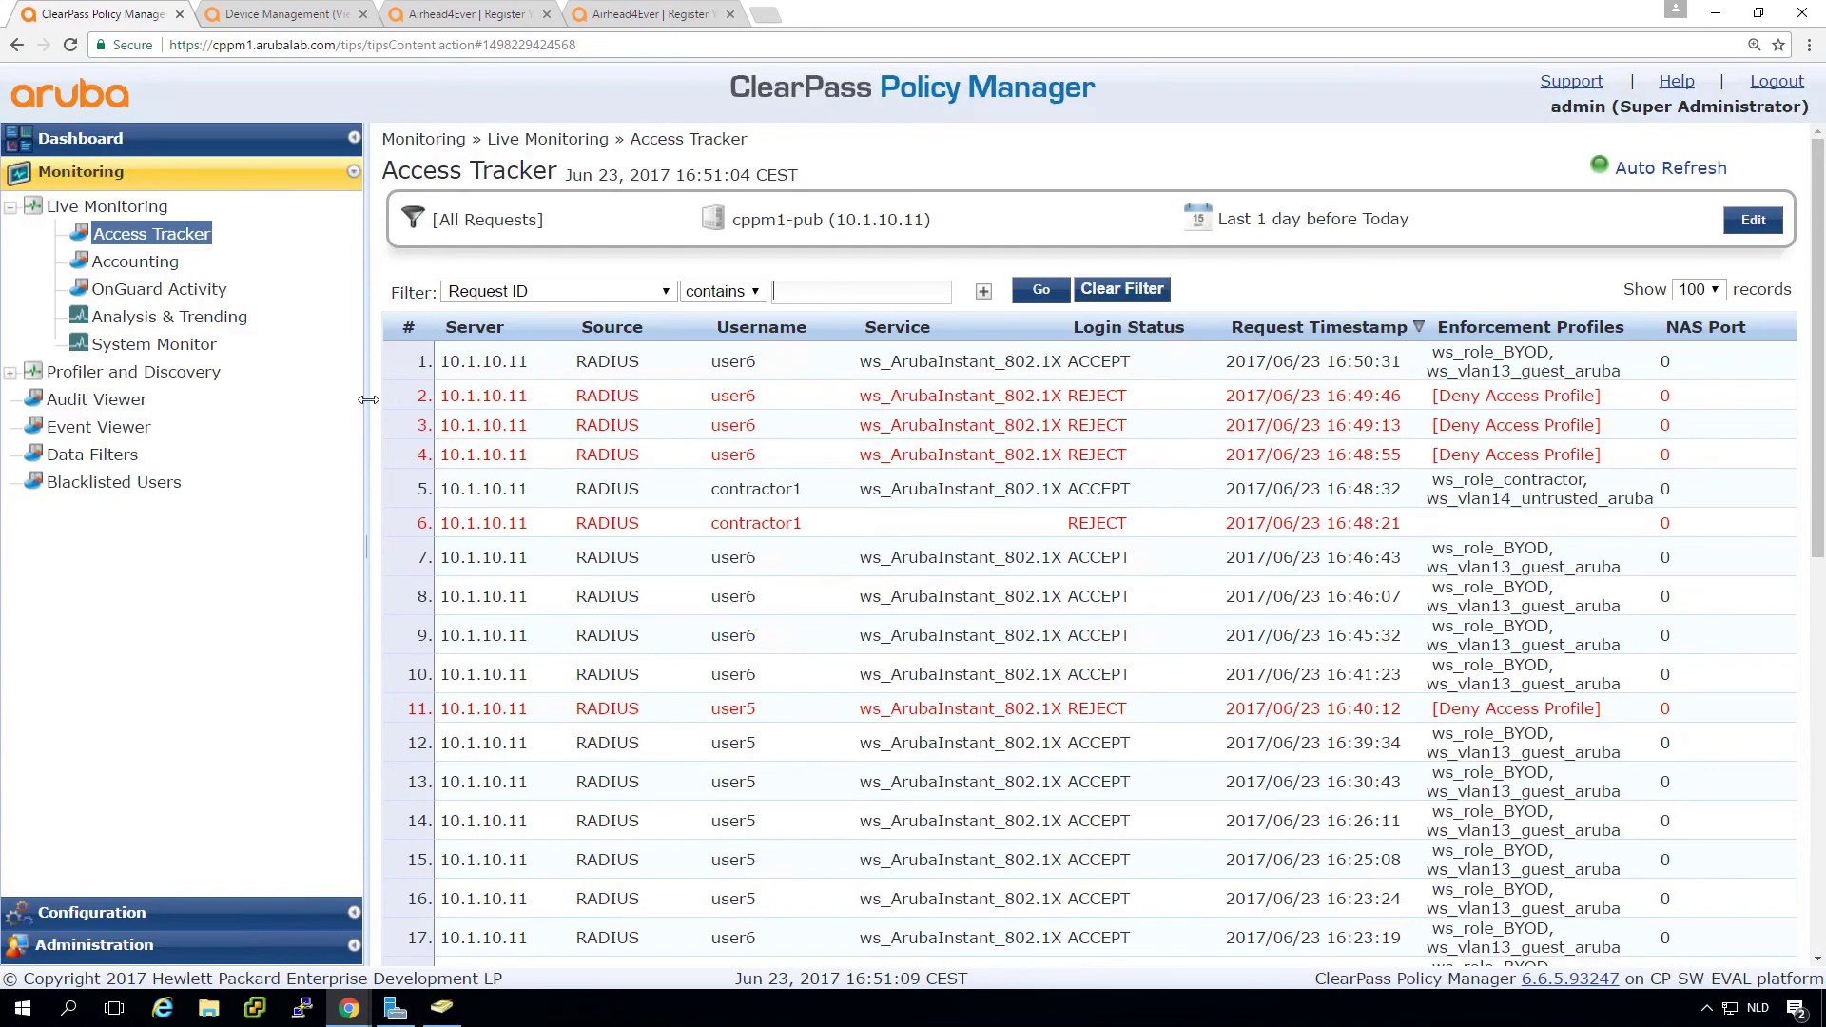
{"action": "mouse_move", "coordinate": [441, 1006]}
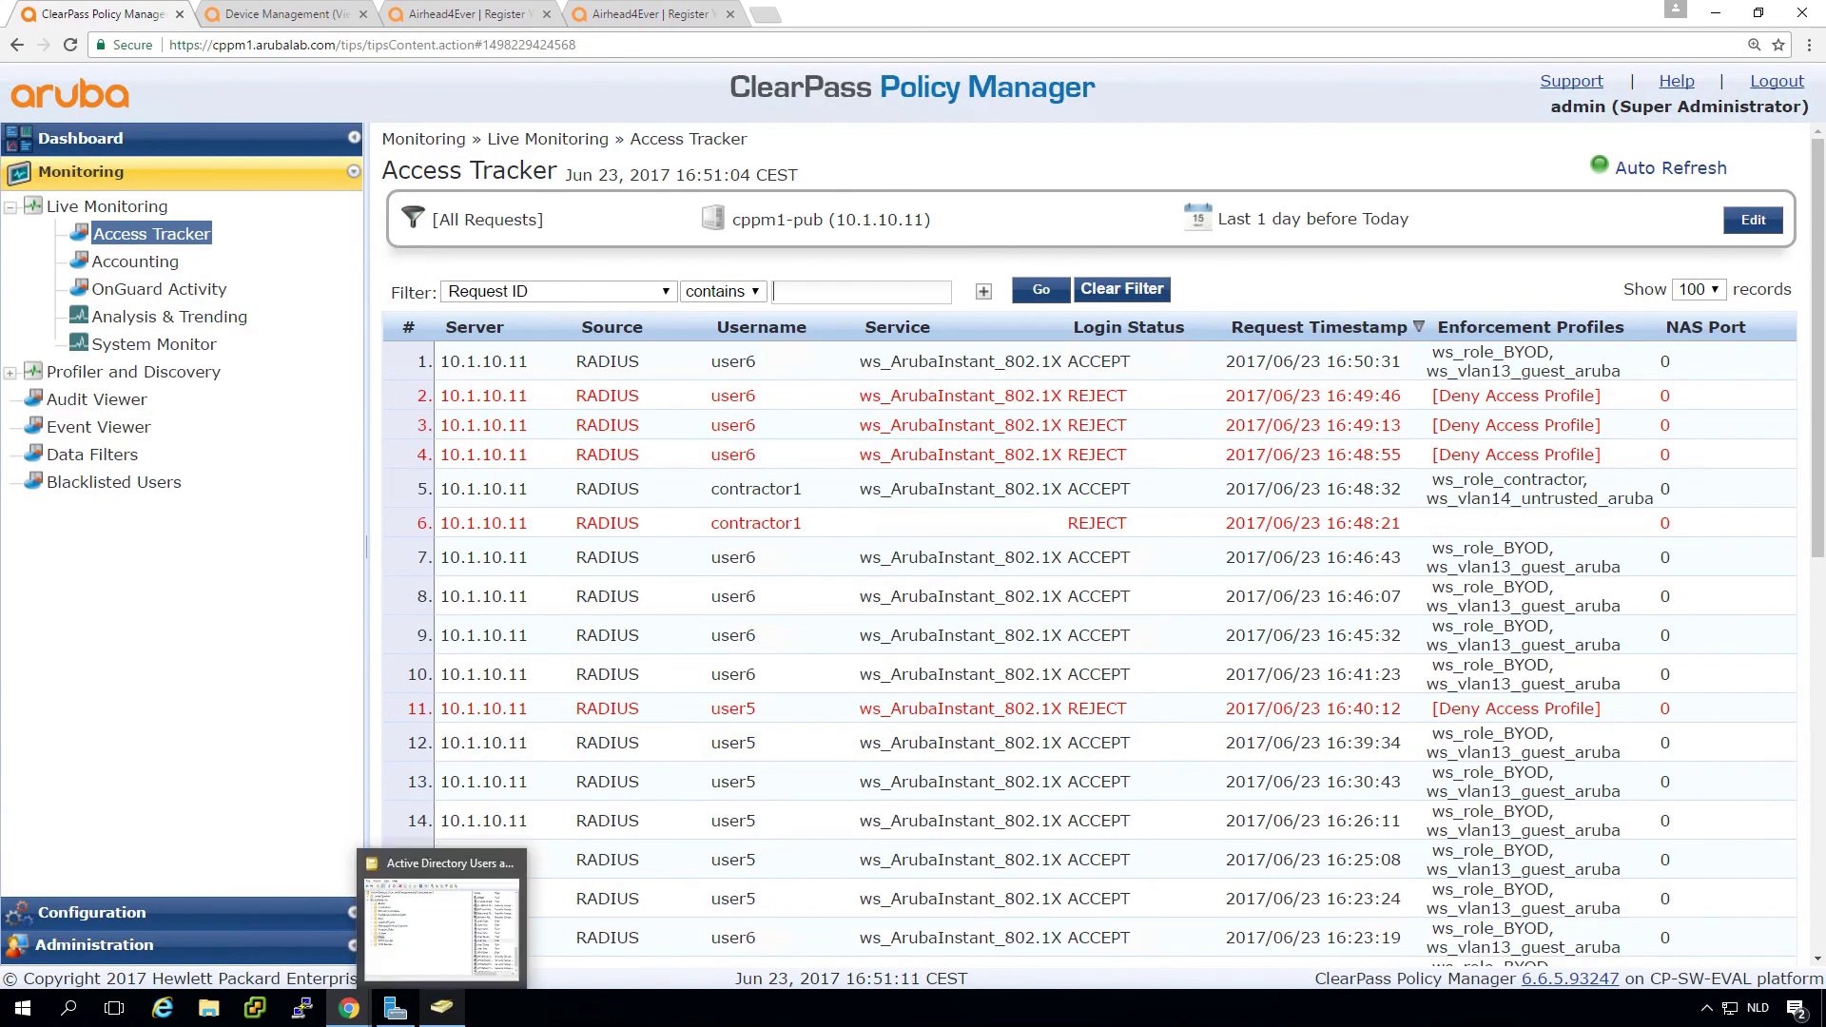